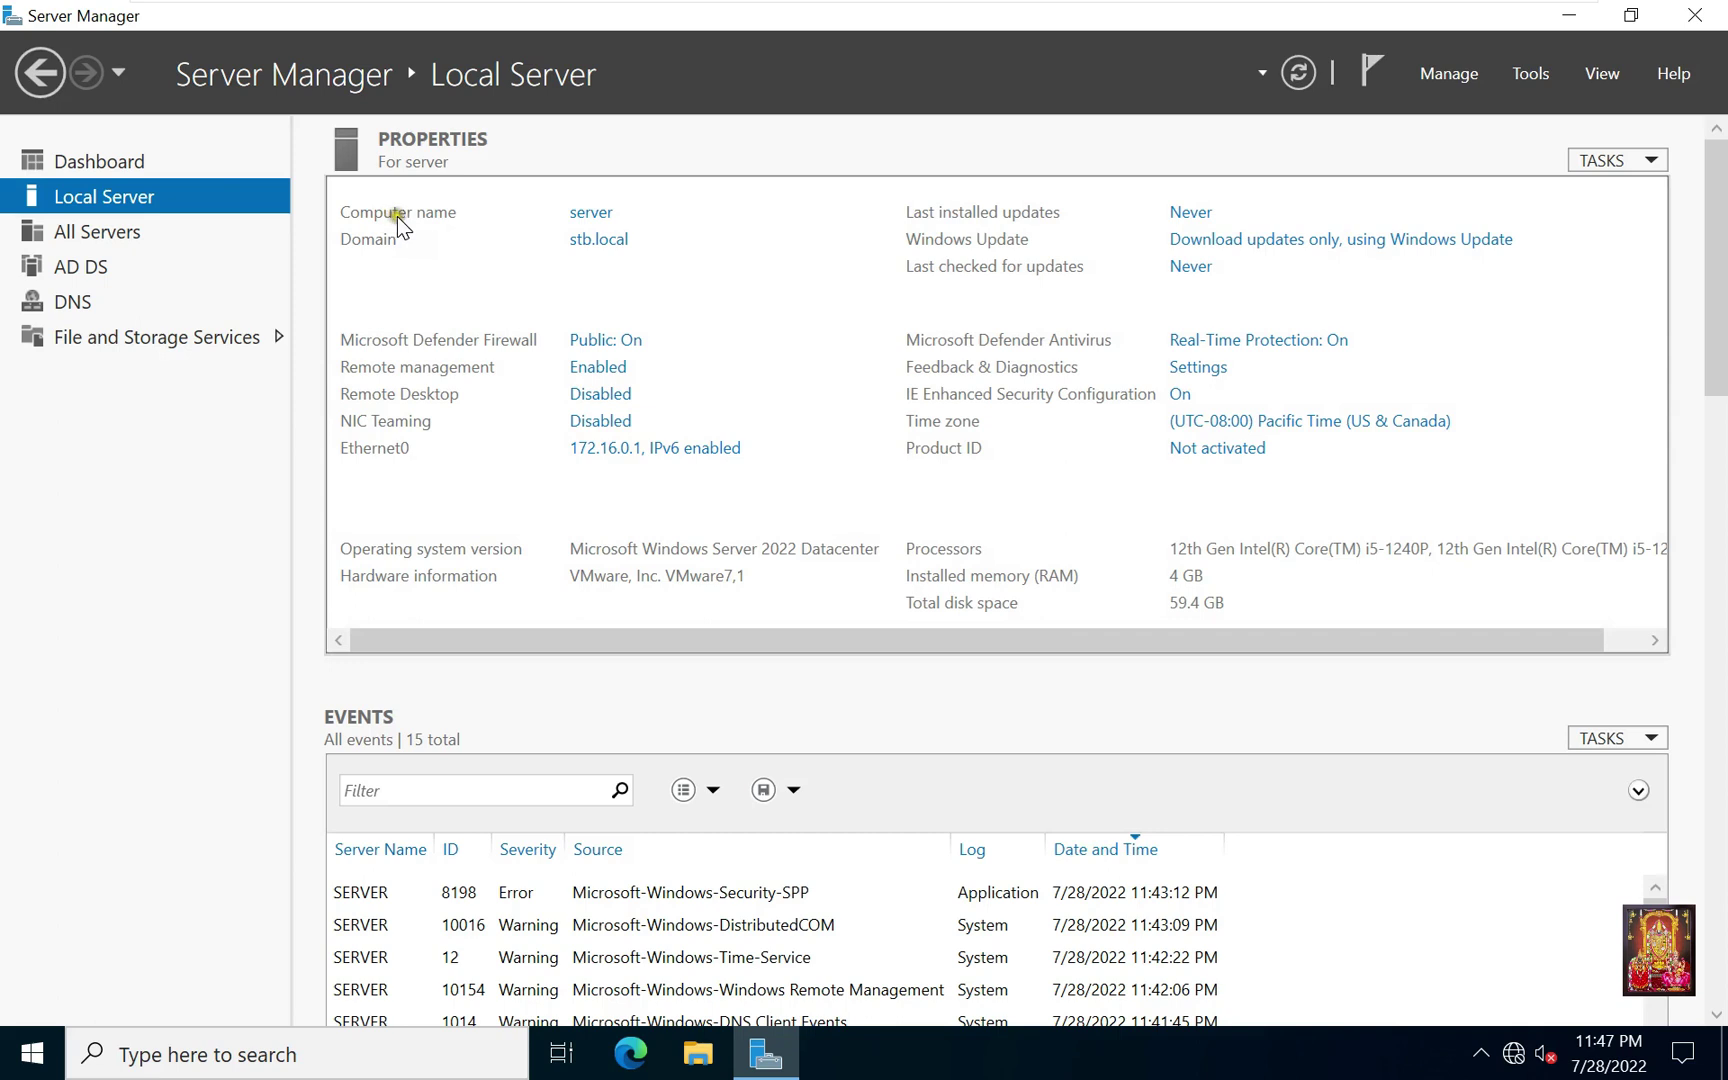
Step: On the Win10 VM, run ipconfig to confirm 192.168.77.1, mask 255.255.255.0, then close Command Prompt
click(580, 229)
click(605, 472)
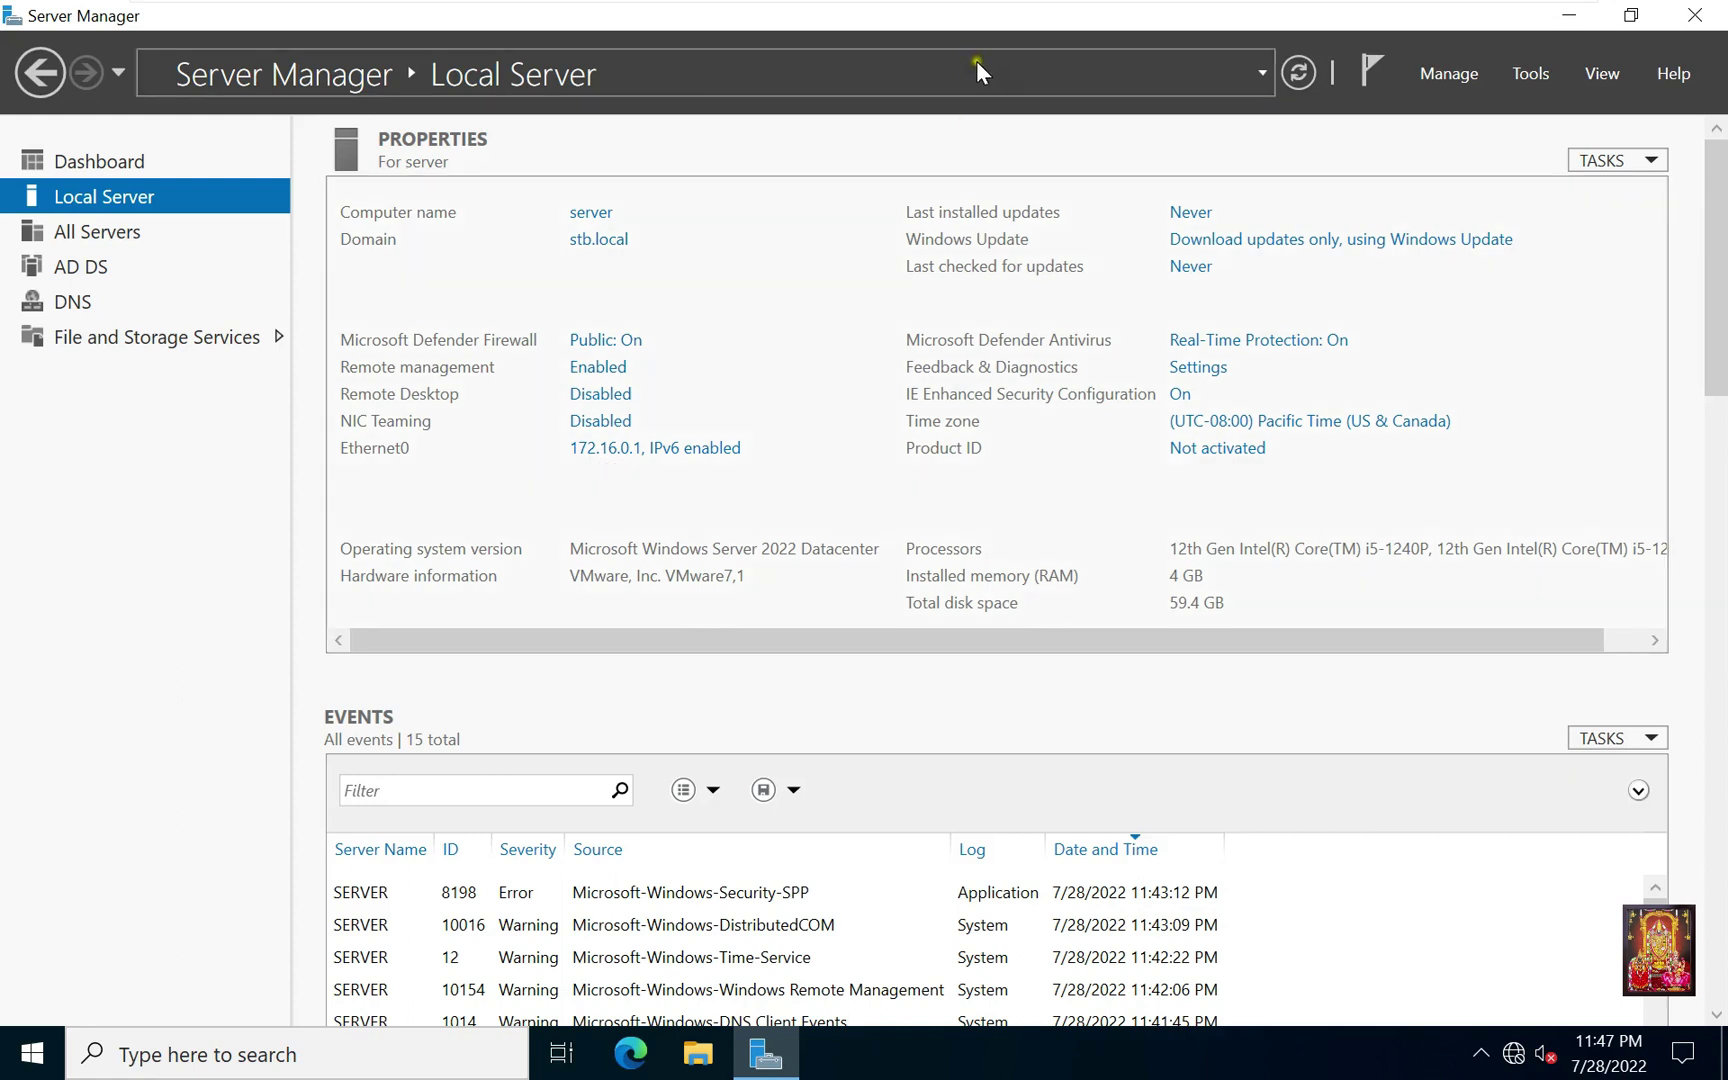
mouse_move(1040, 10)
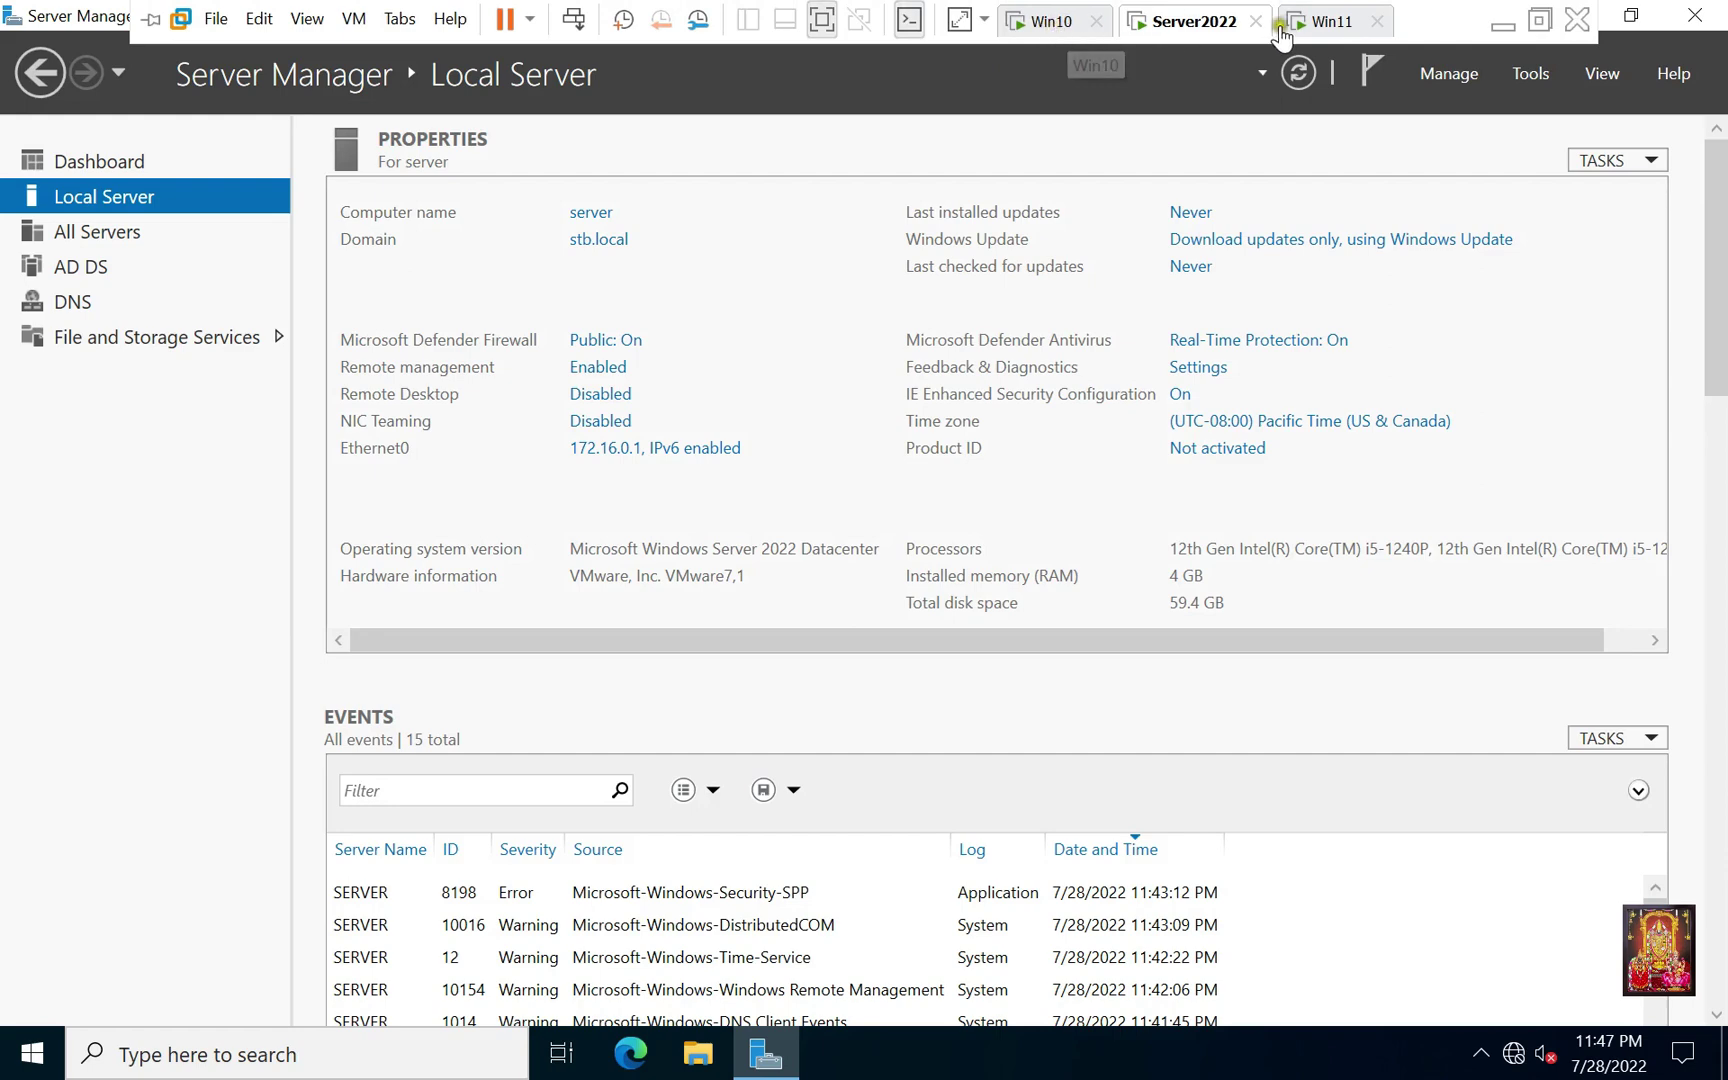
click(1082, 22)
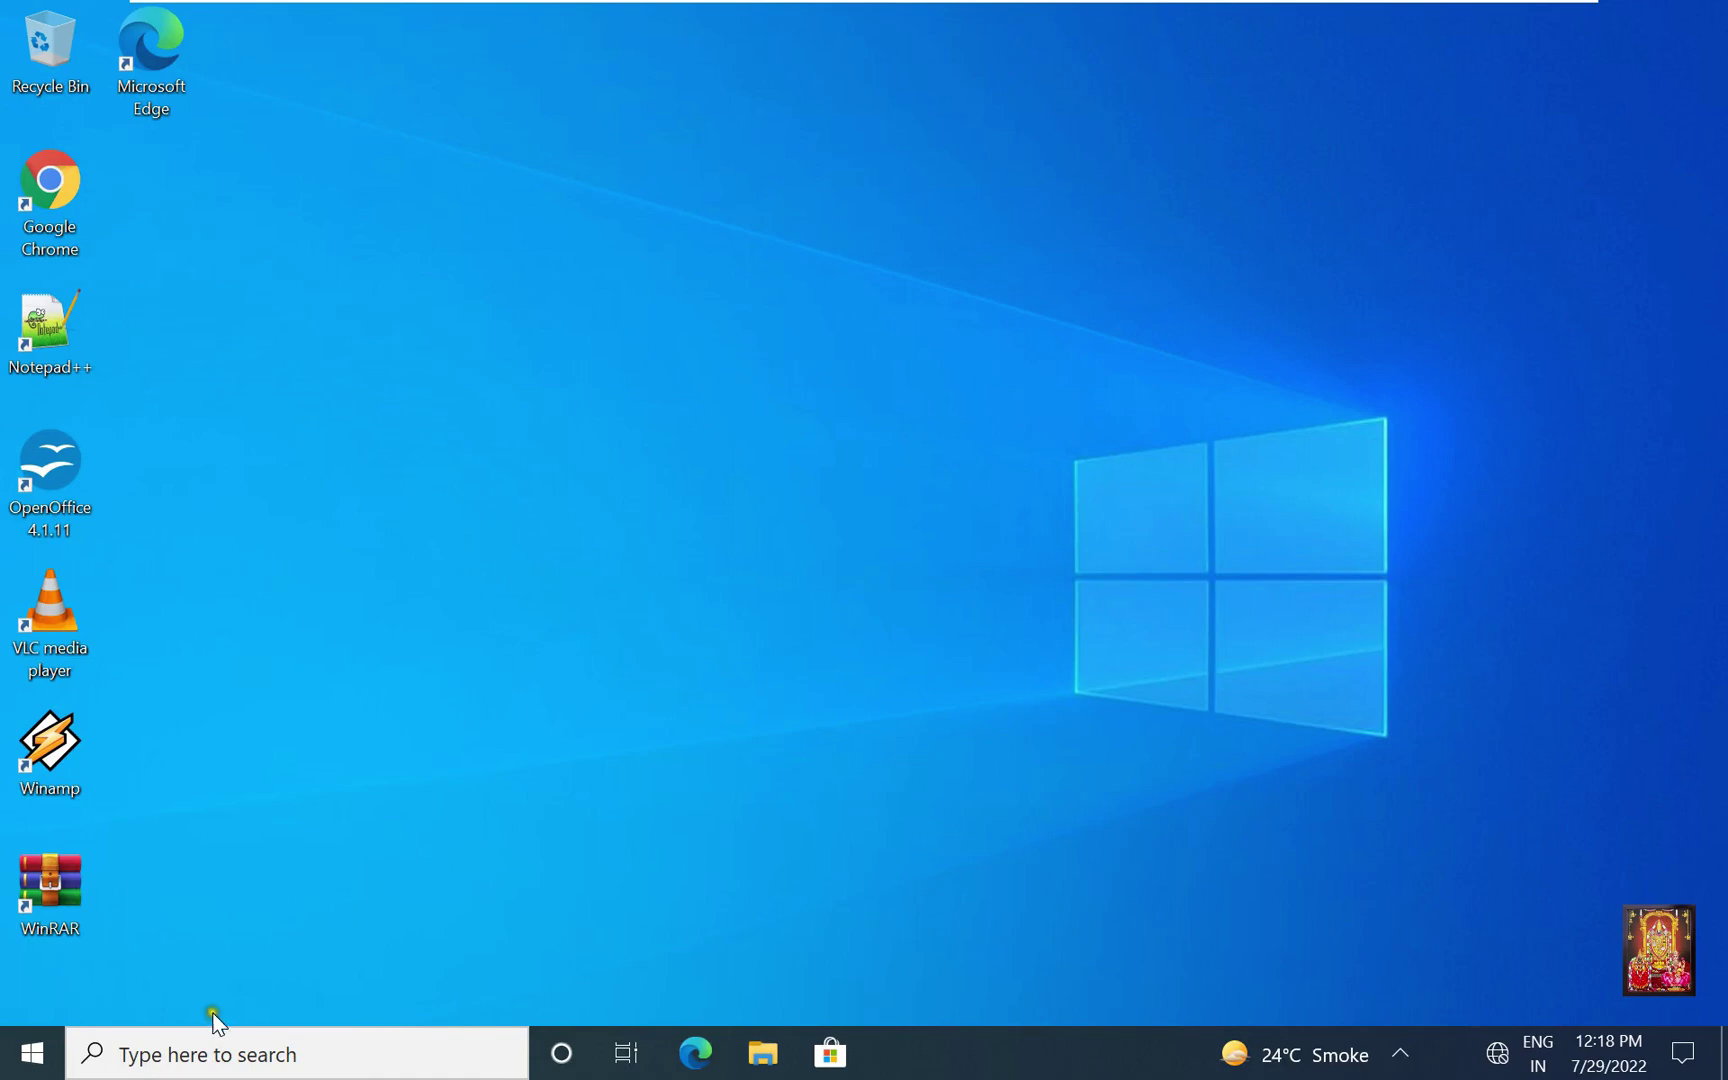
click(205, 1052)
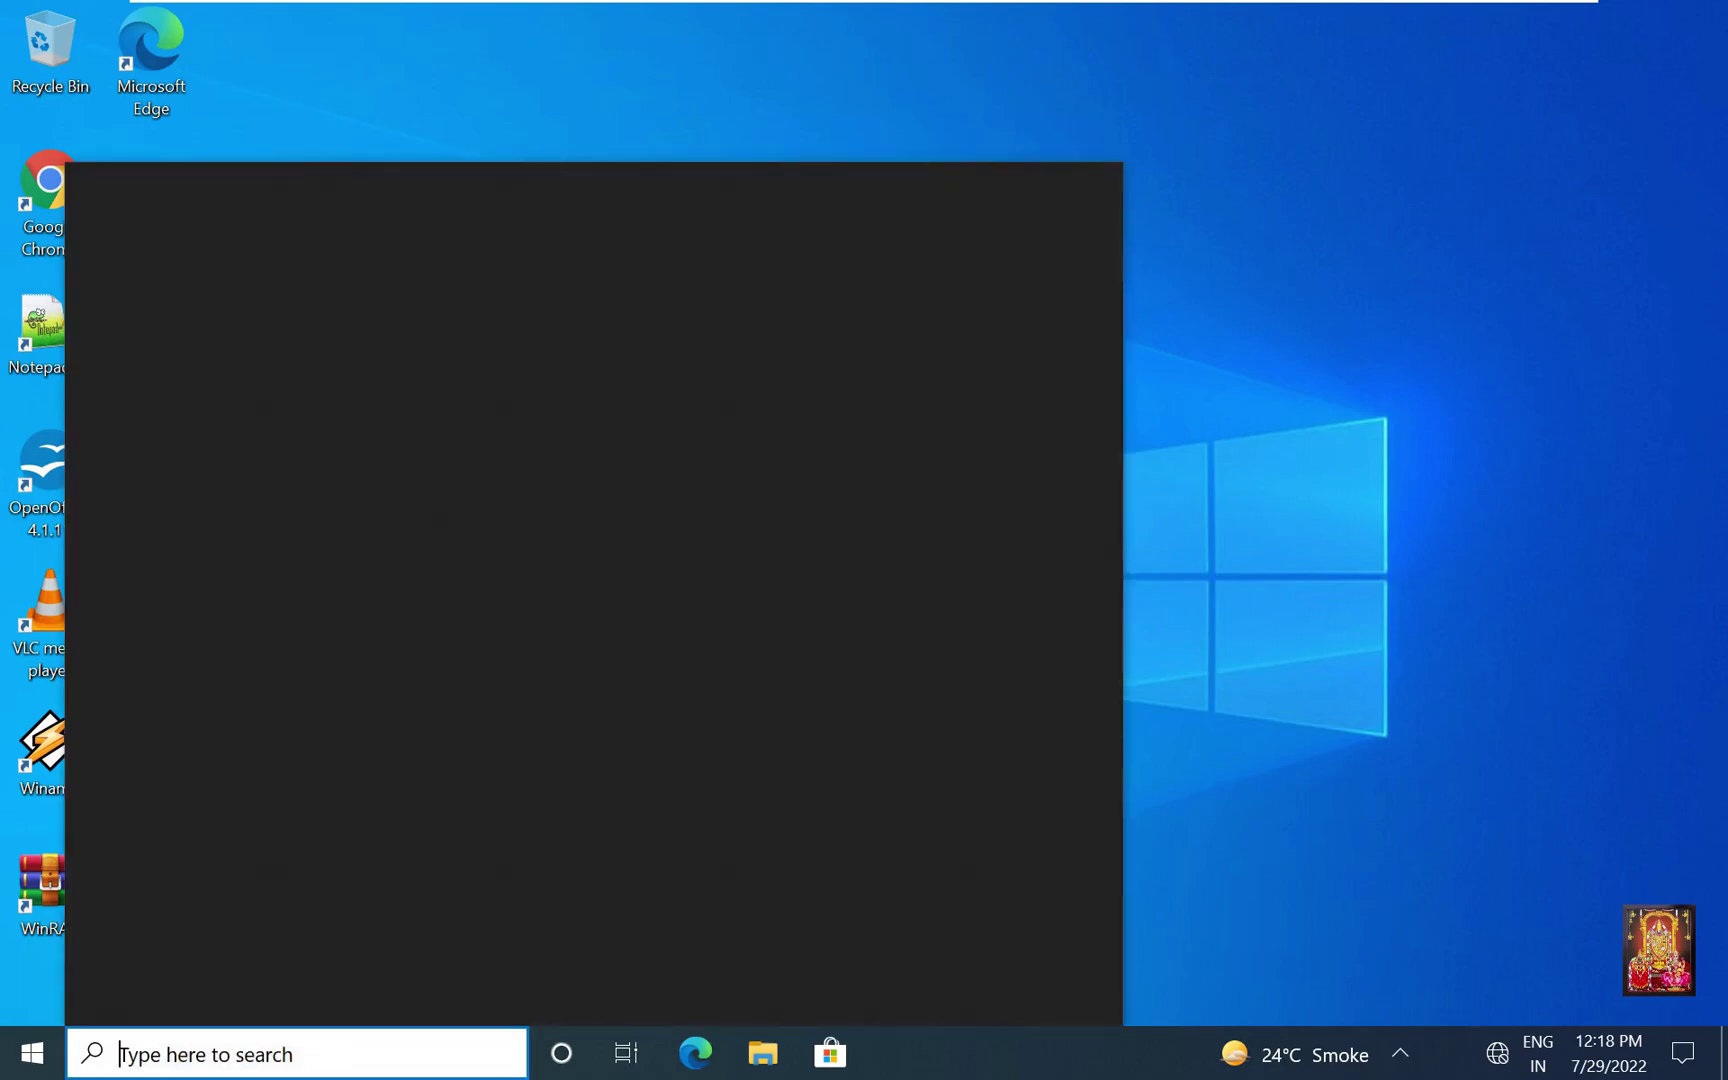
text(cmd)
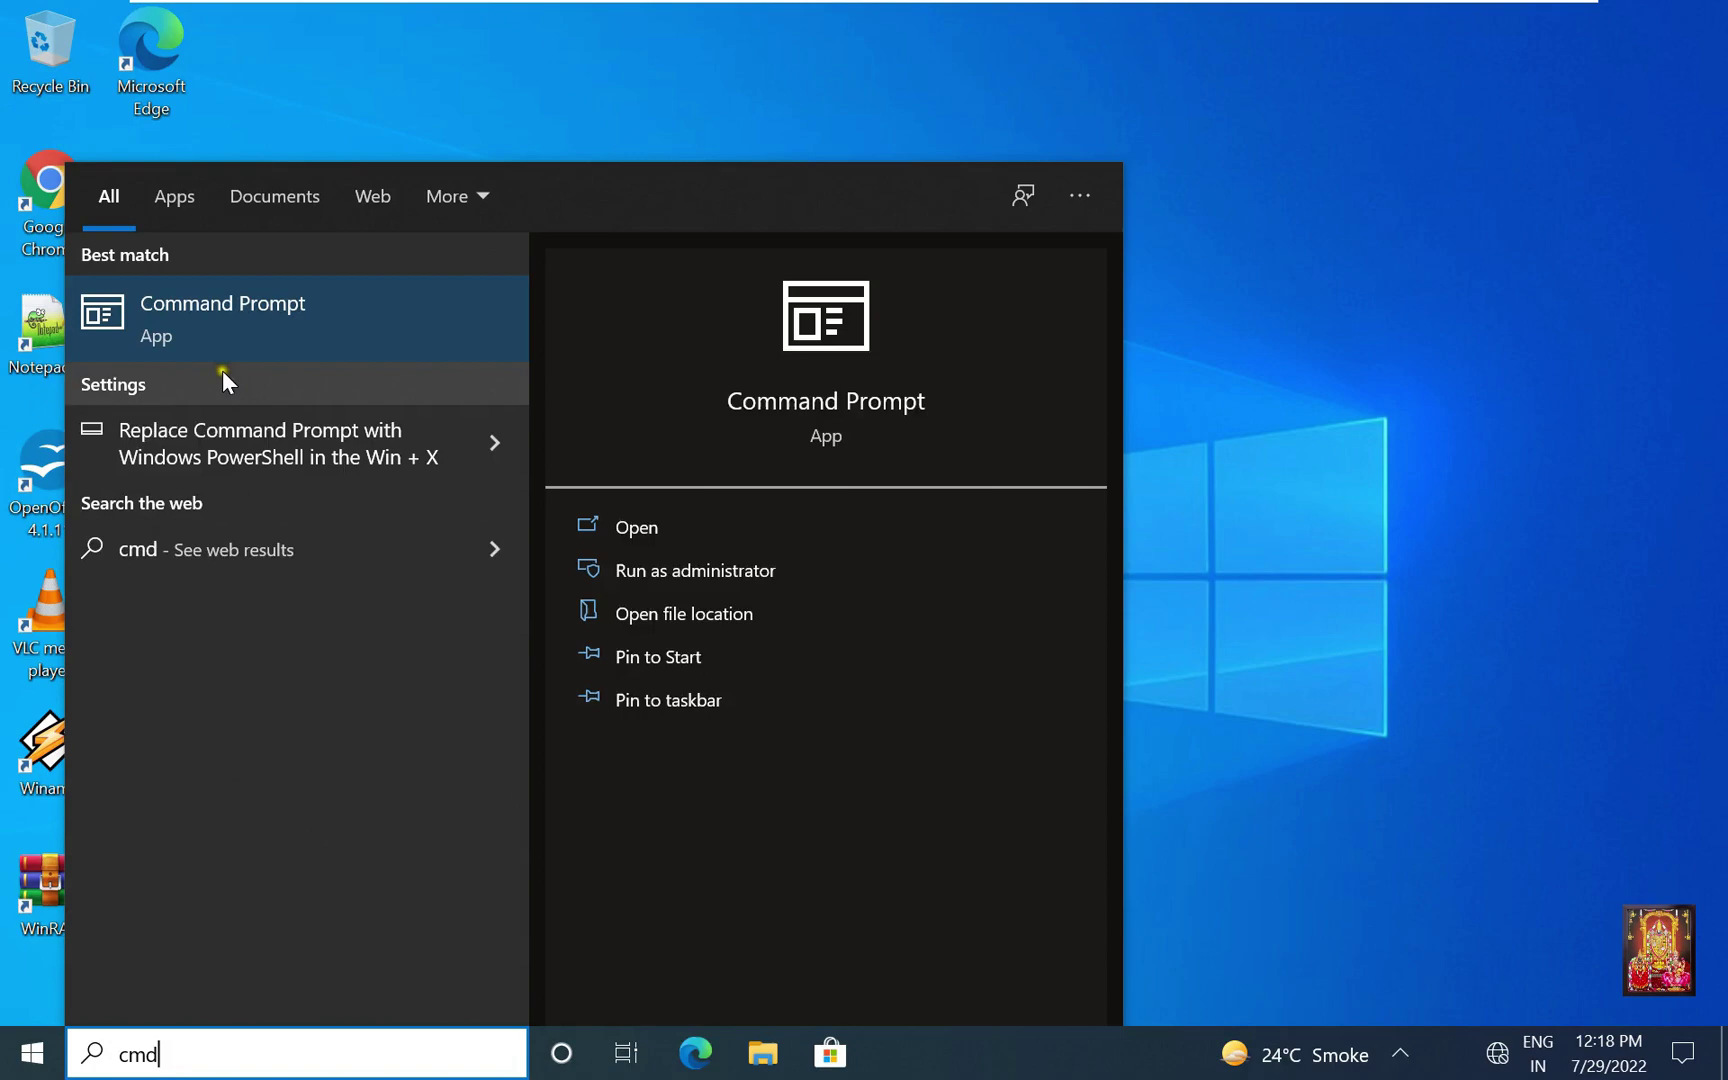
click(630, 529)
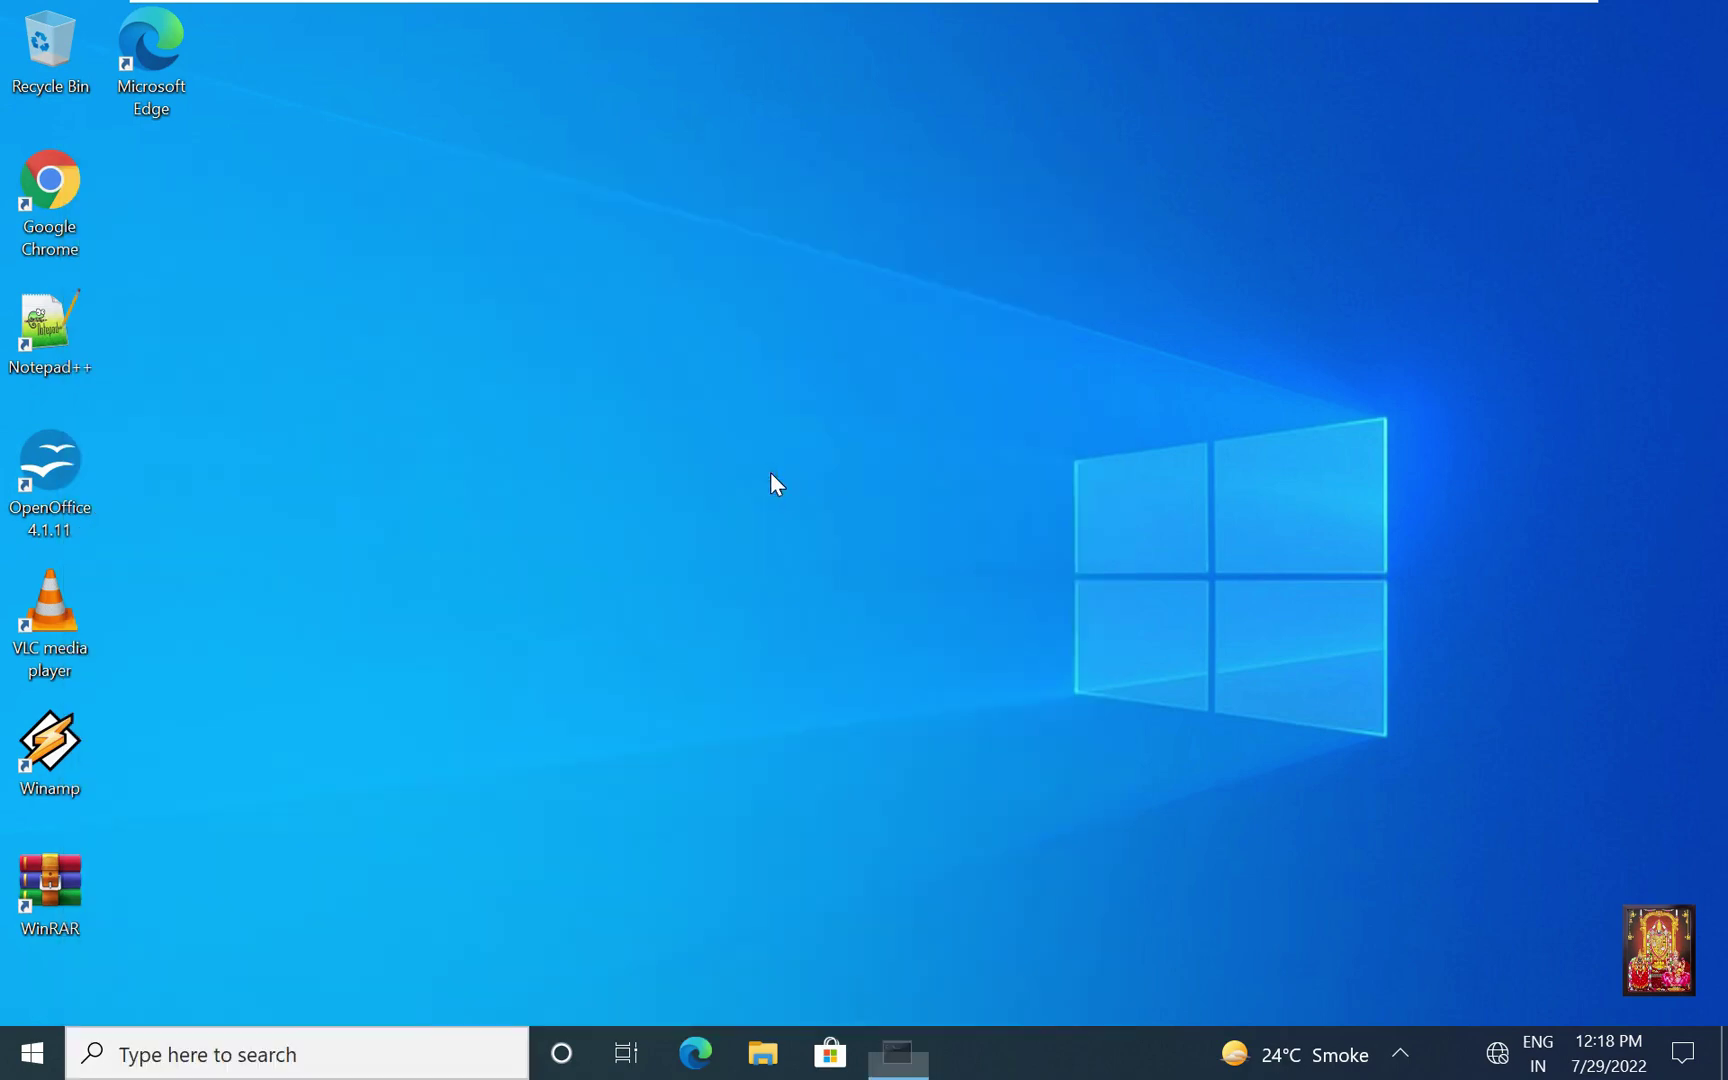
text(ip)
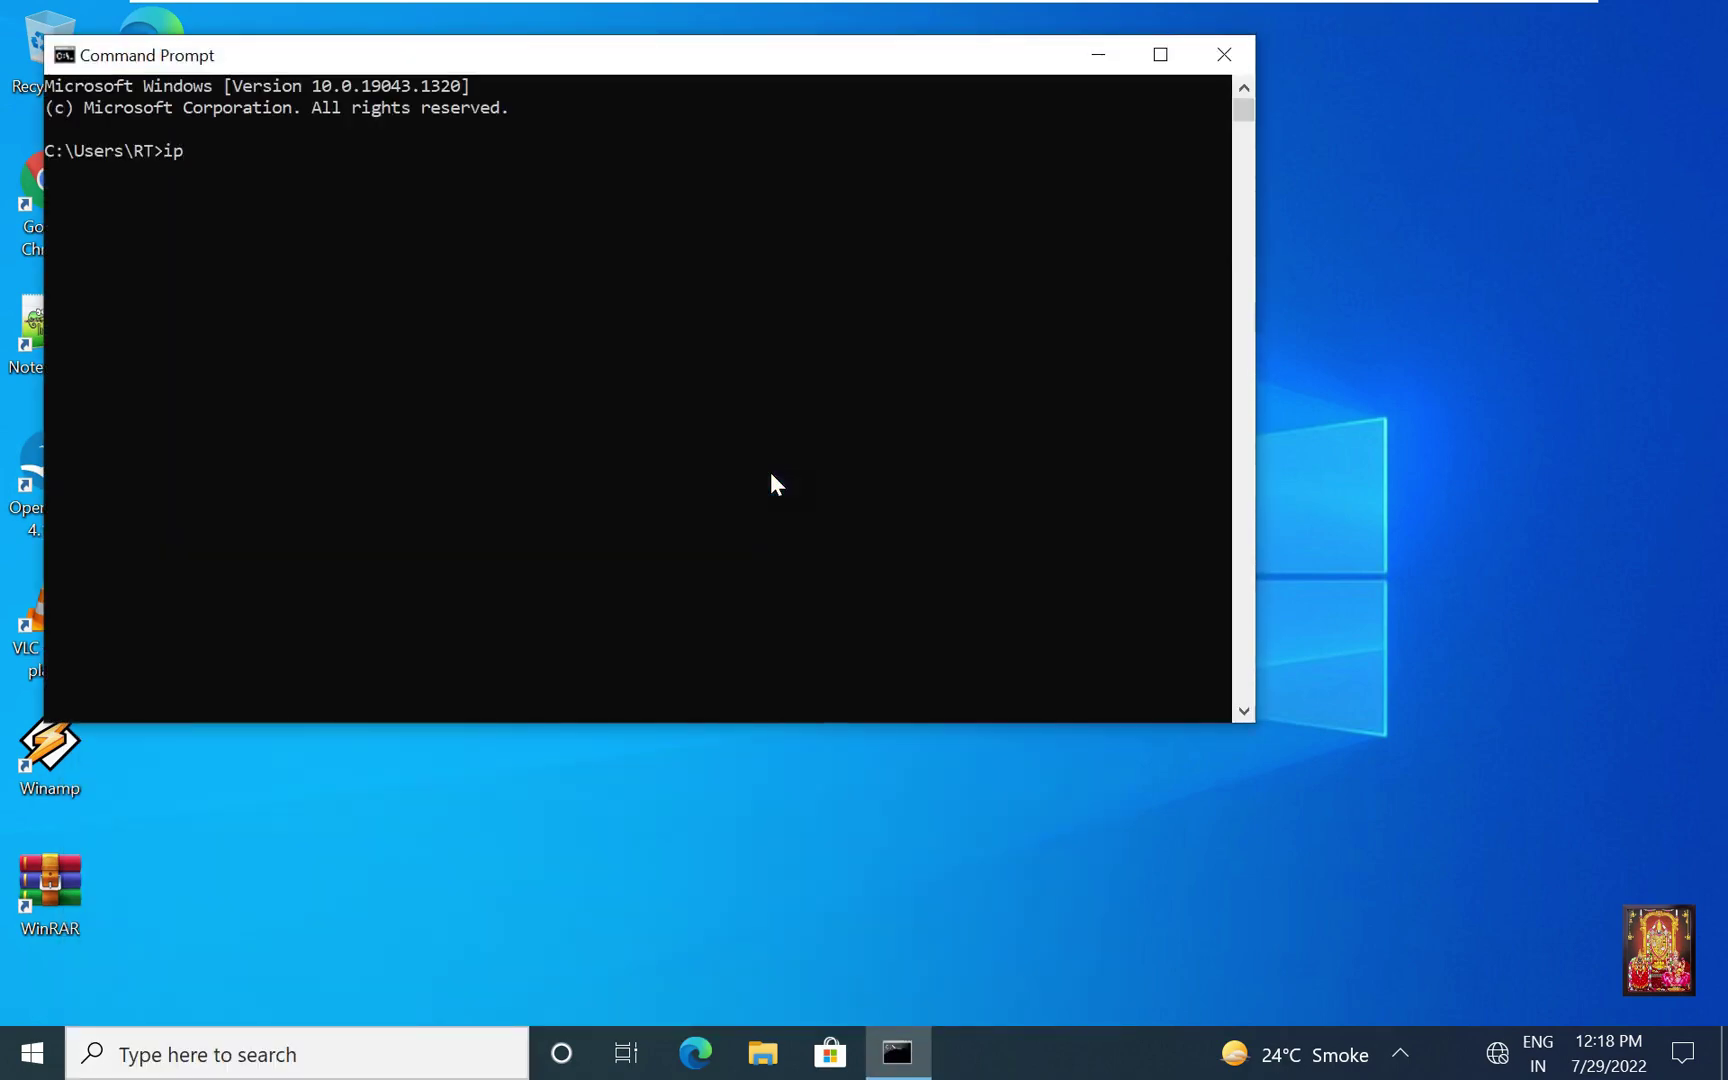
text(config)
key(Return)
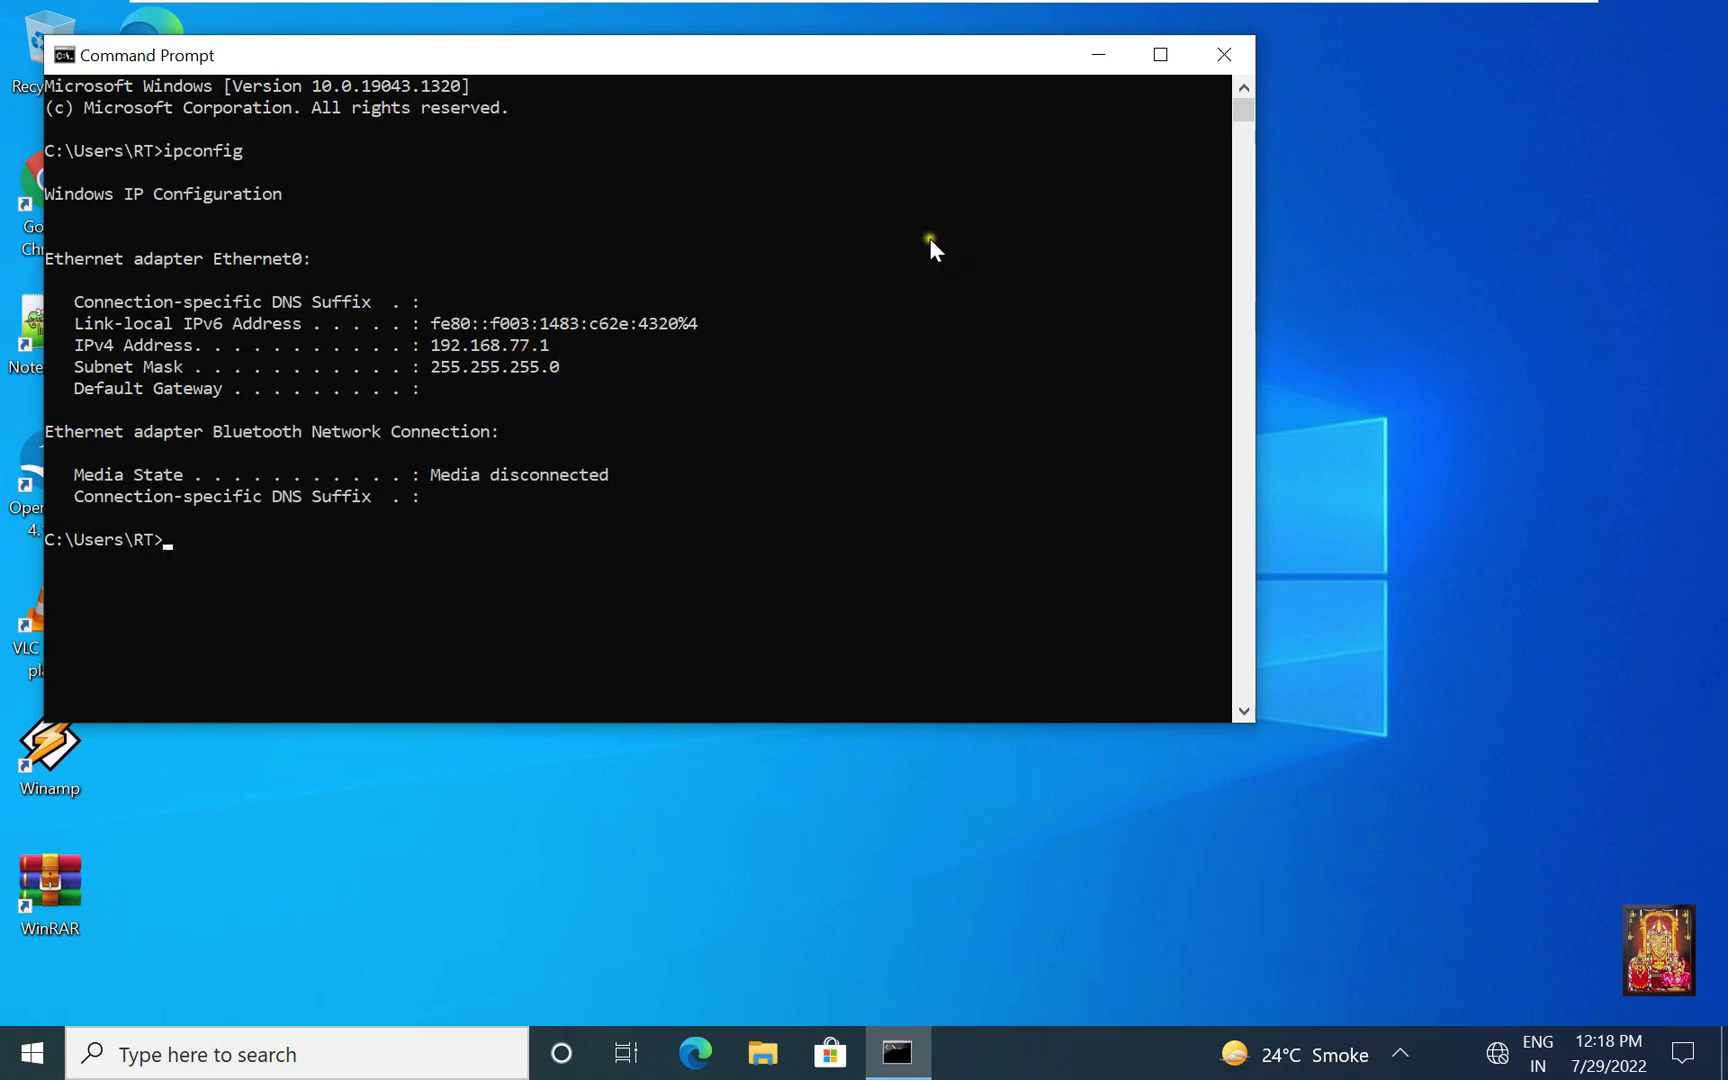
click(1222, 56)
Step: On the Win11 VM, open Command Prompt and run ipconfig to confirm the 10.0.0.1 address
mouse_move(1097, 10)
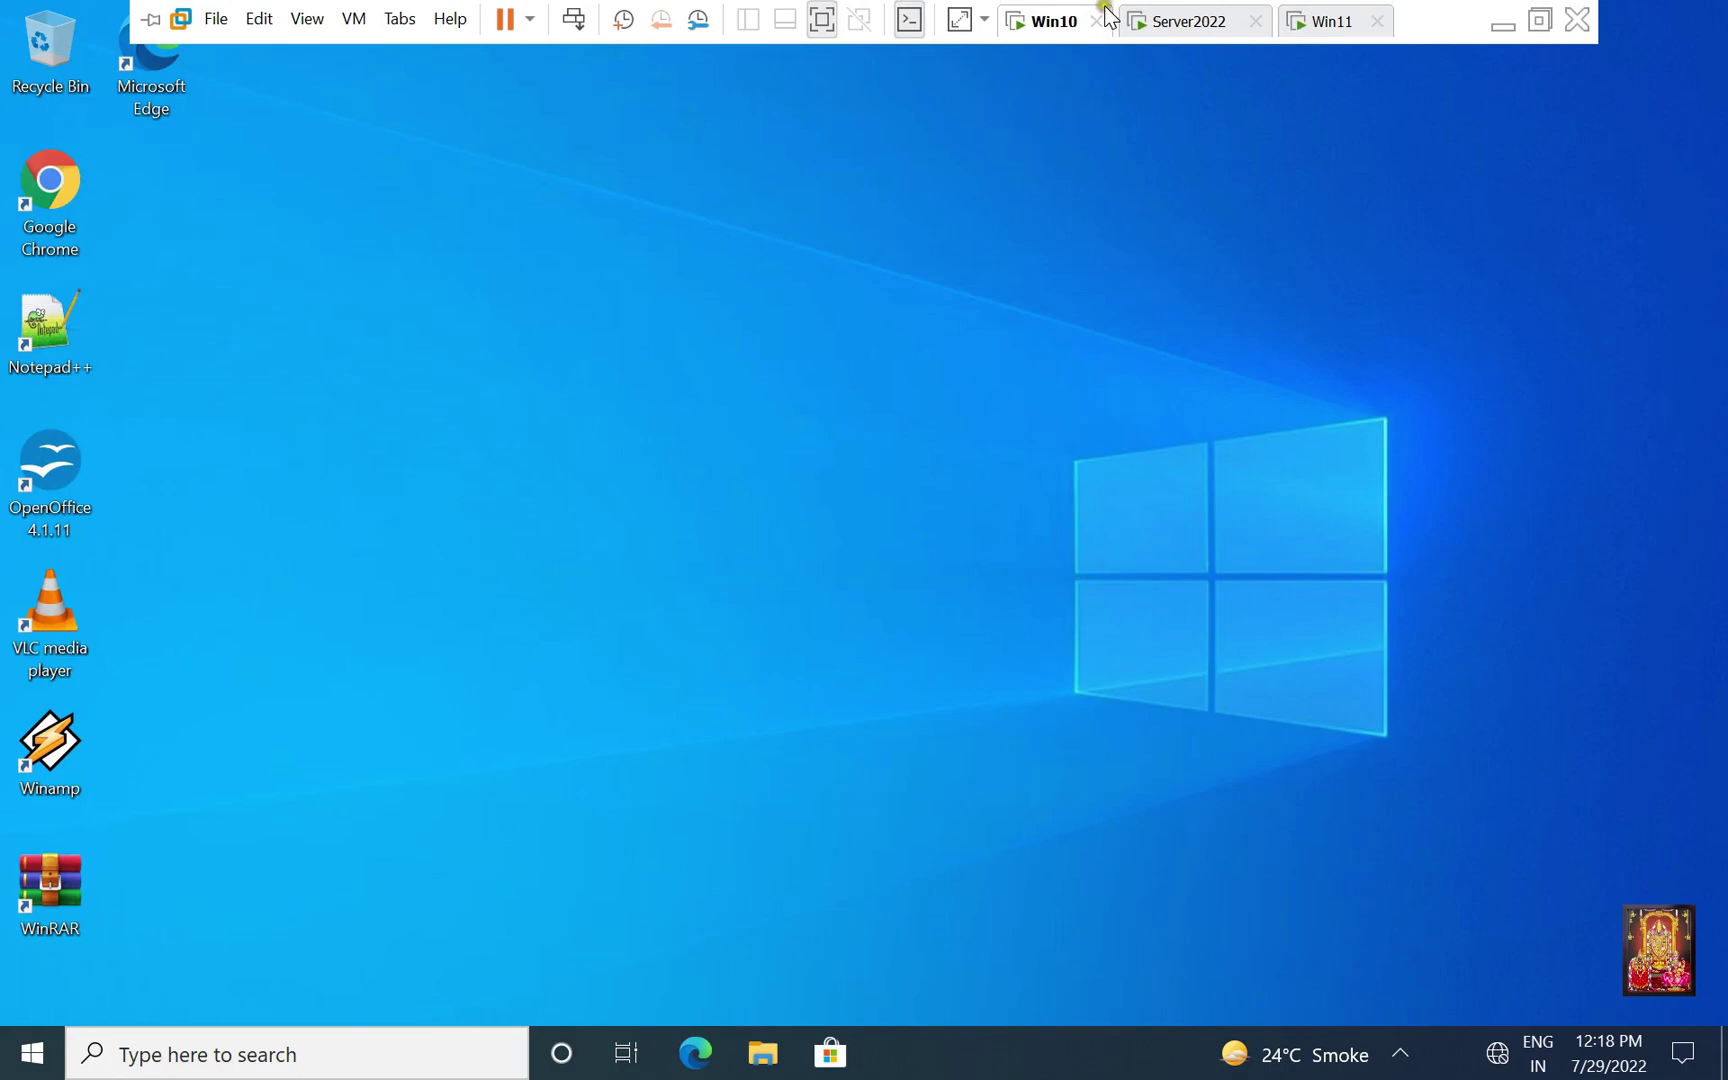
click(1340, 30)
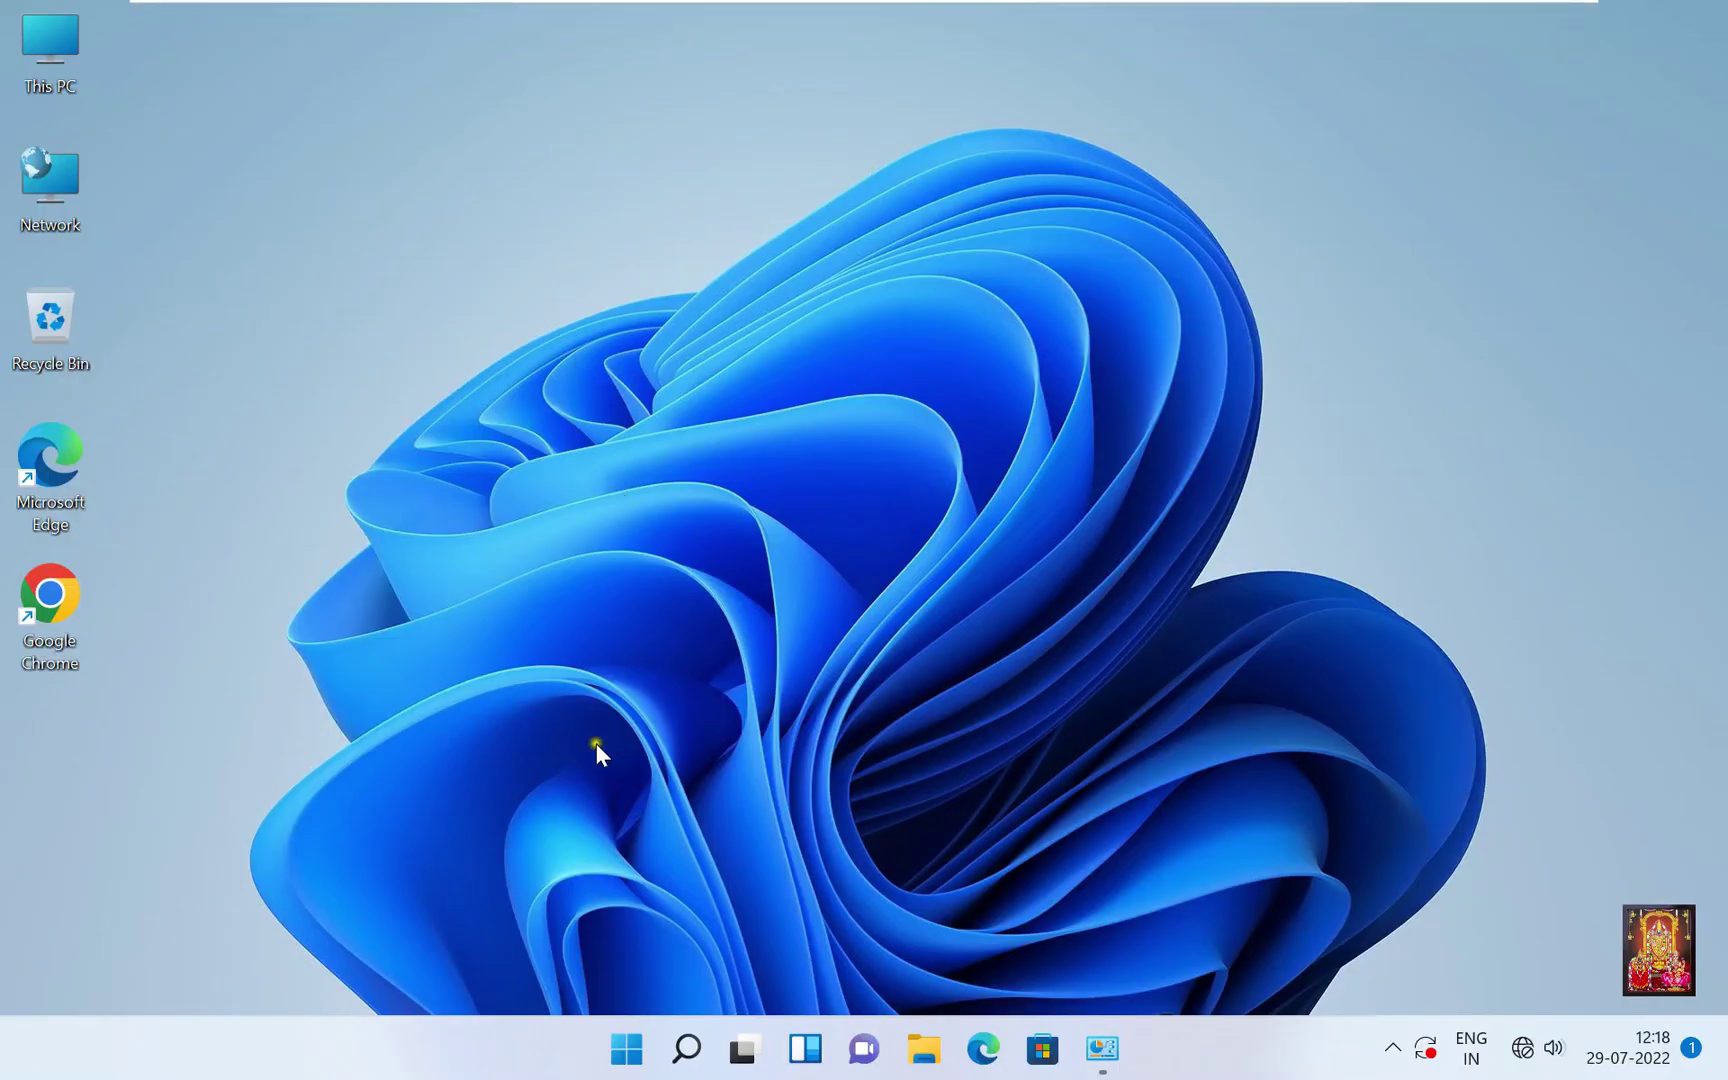
click(626, 1048)
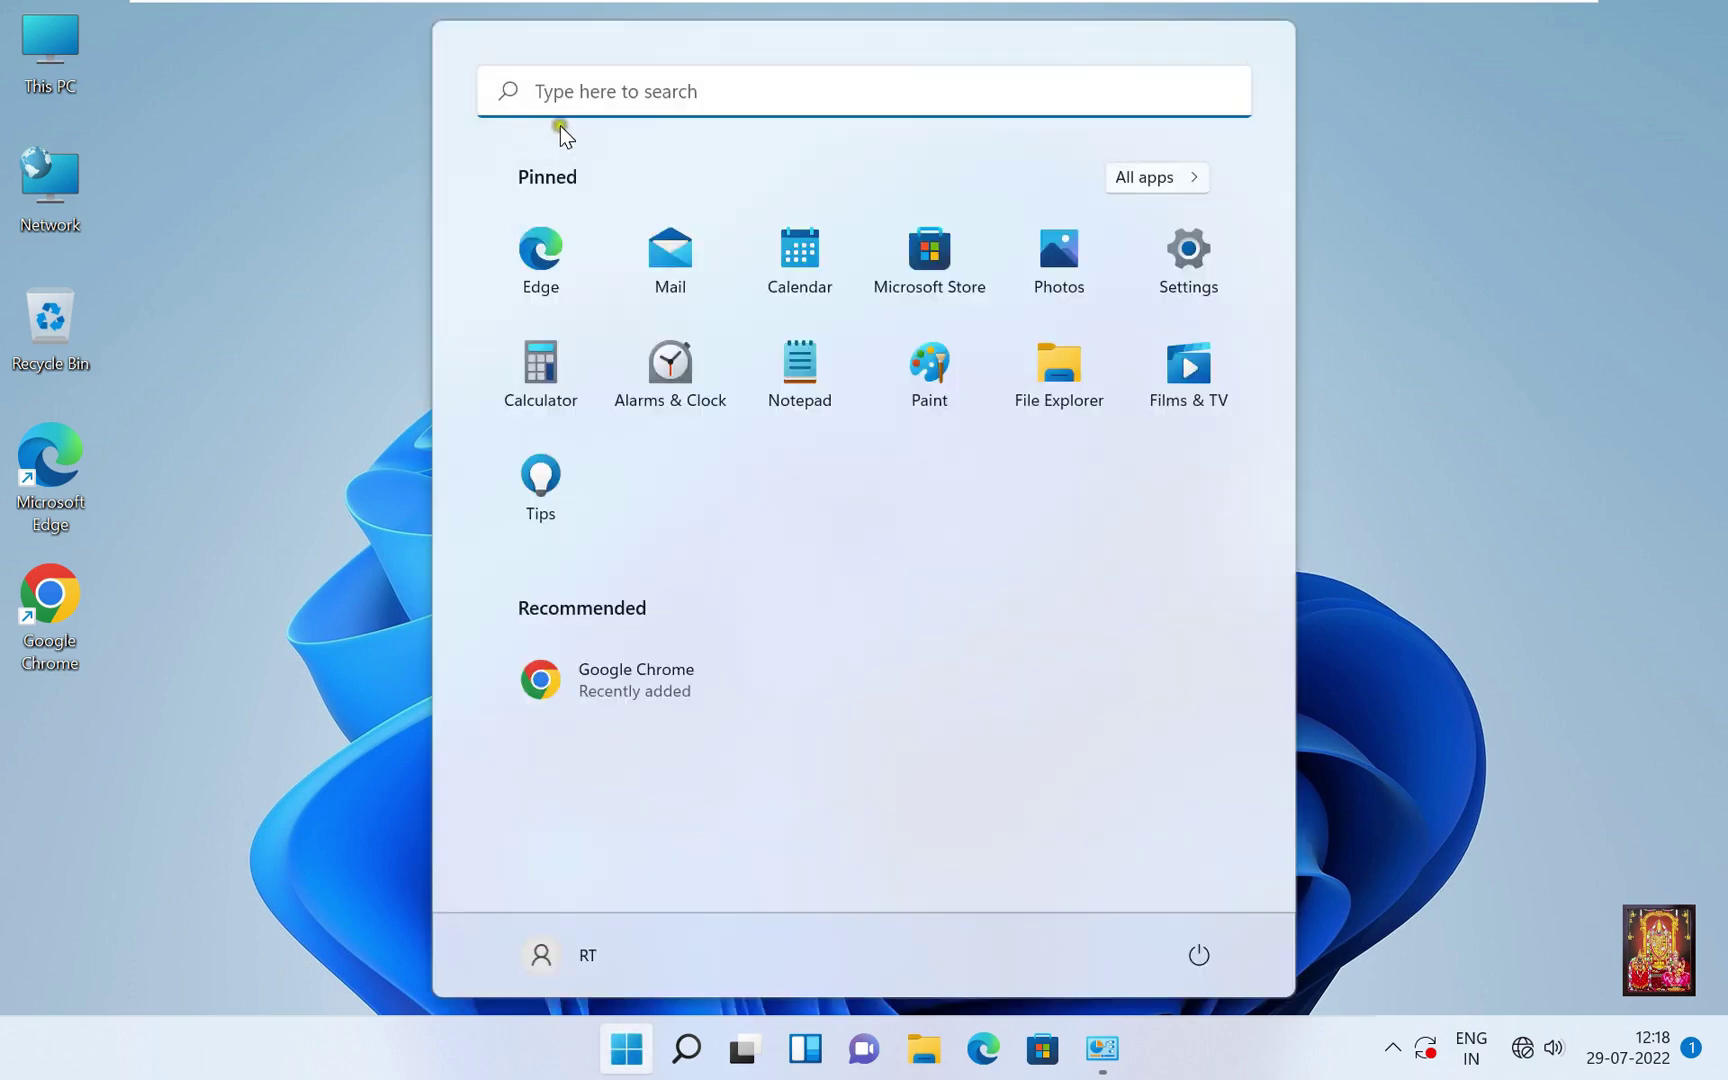
click(625, 75)
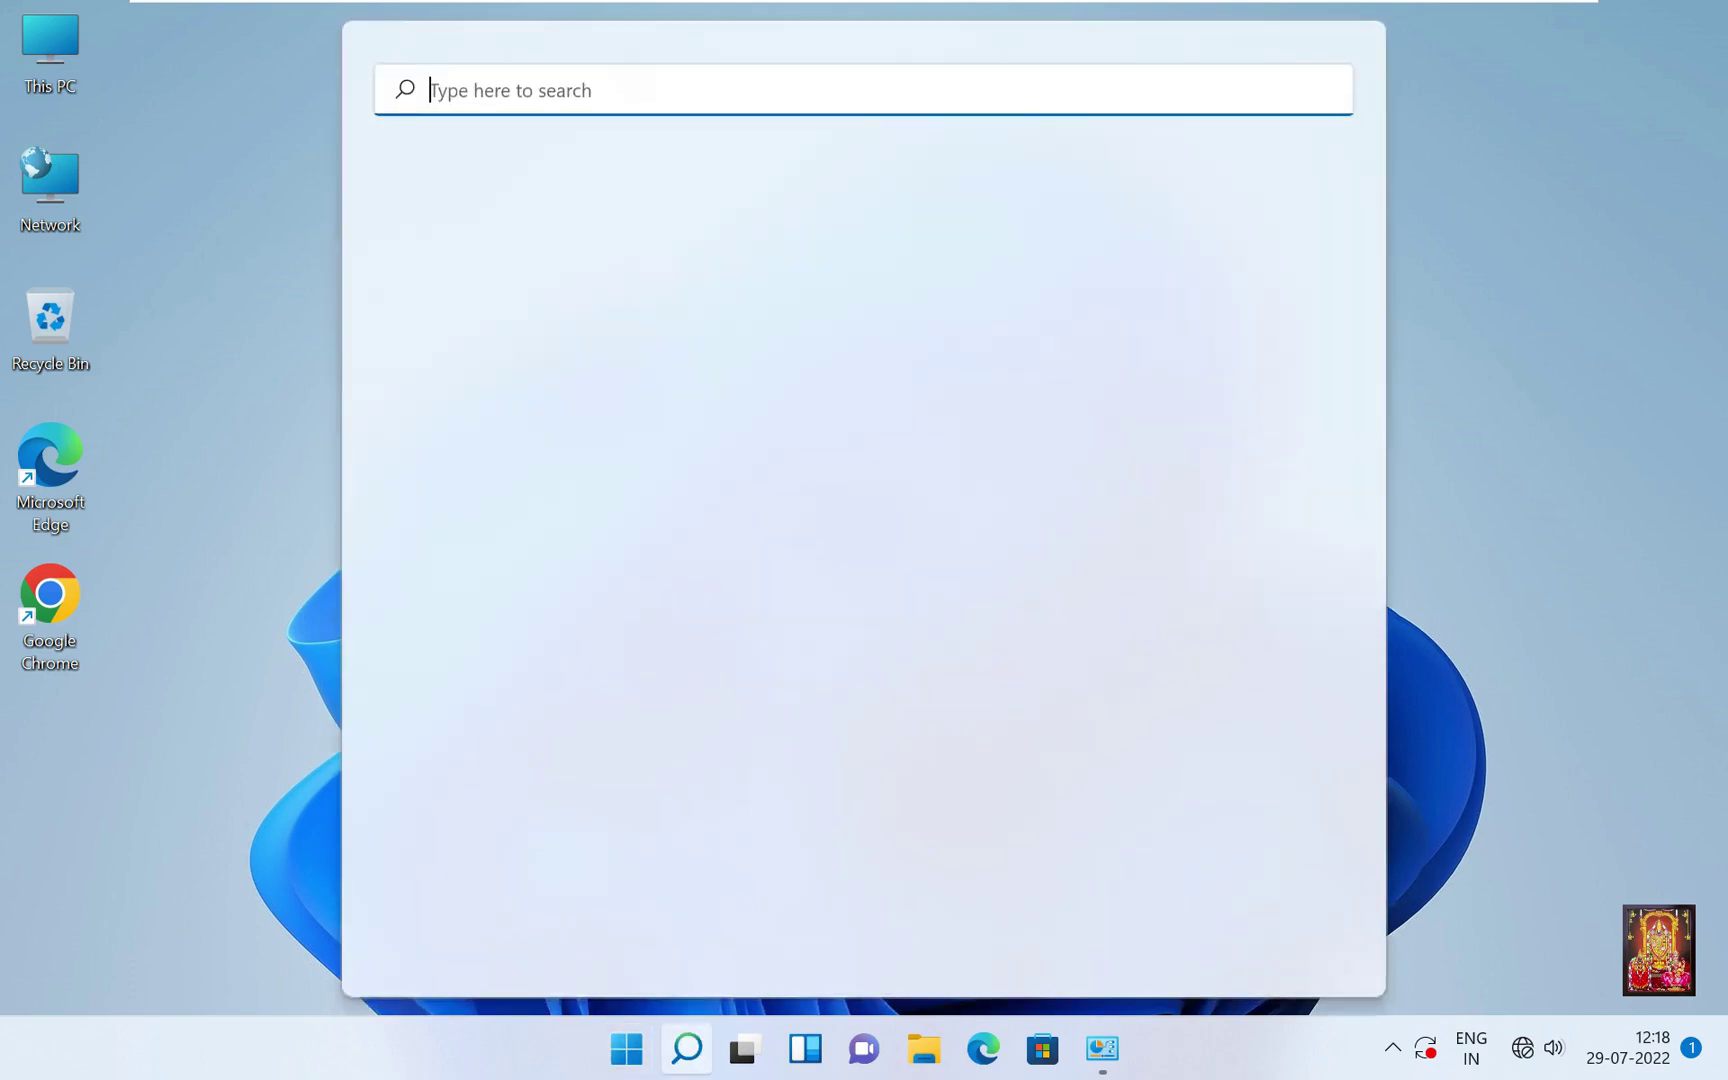
text(cmd)
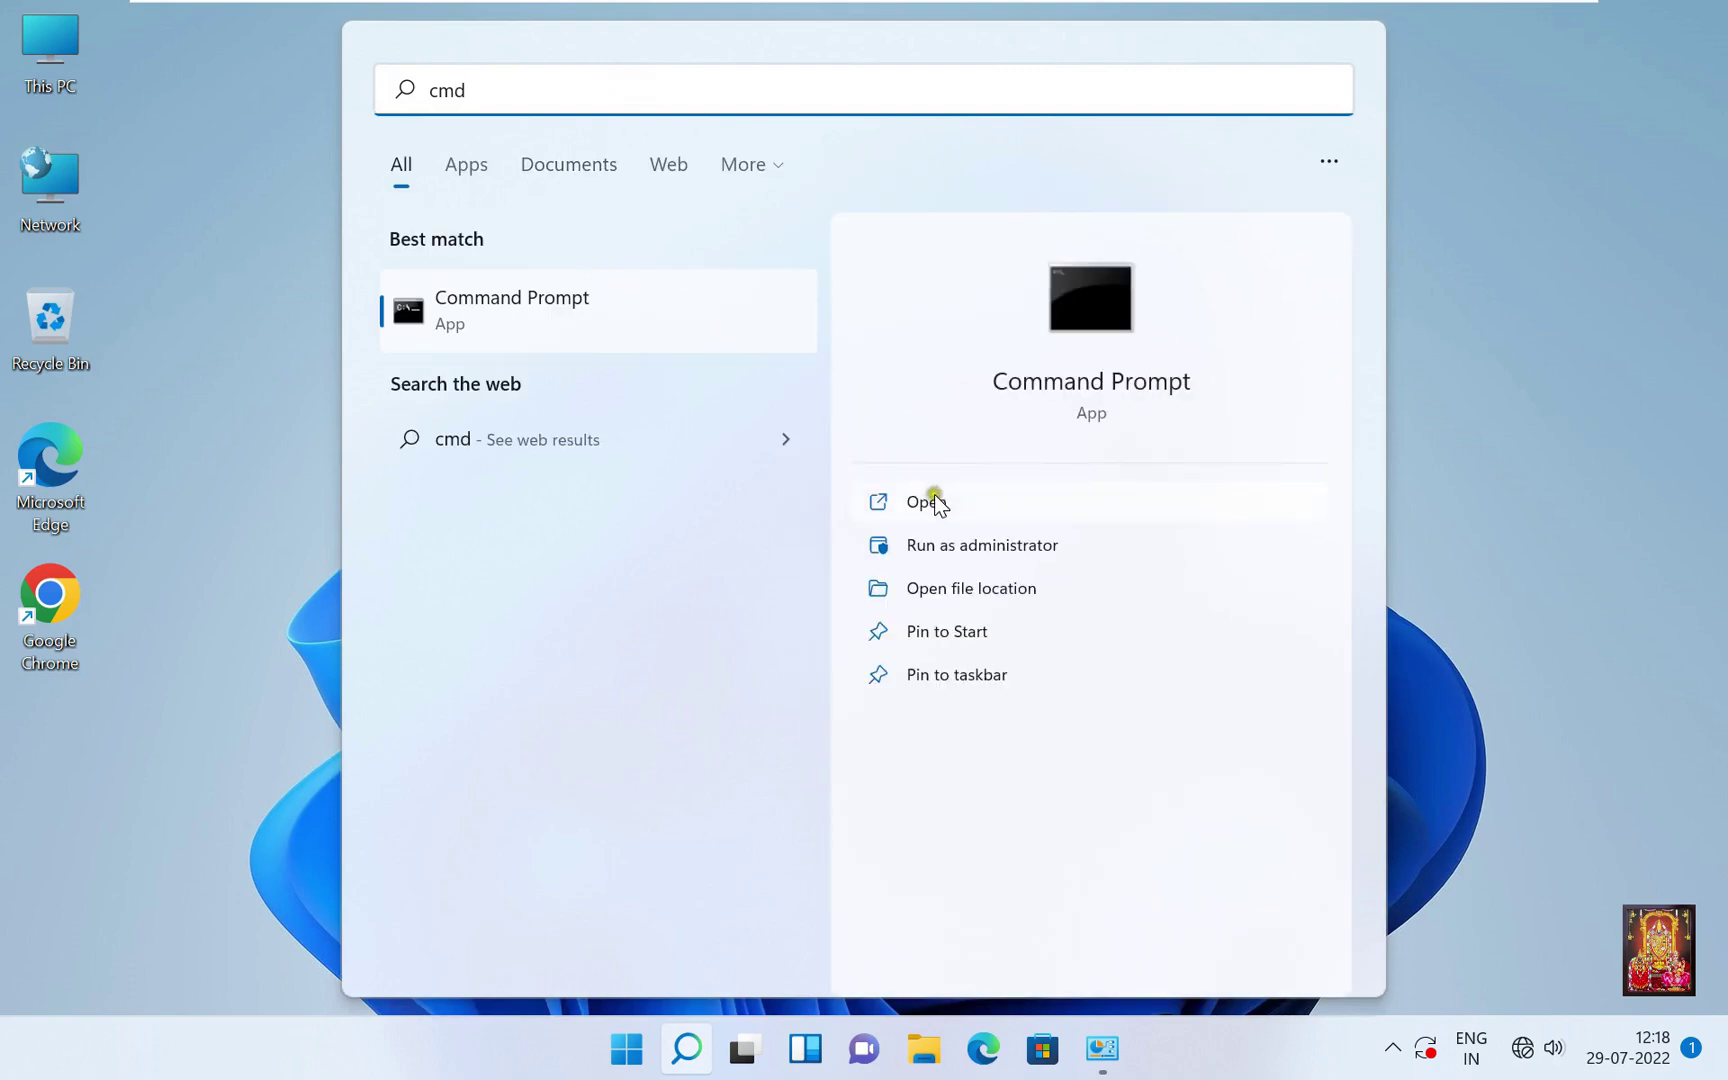
click(929, 501)
click(937, 481)
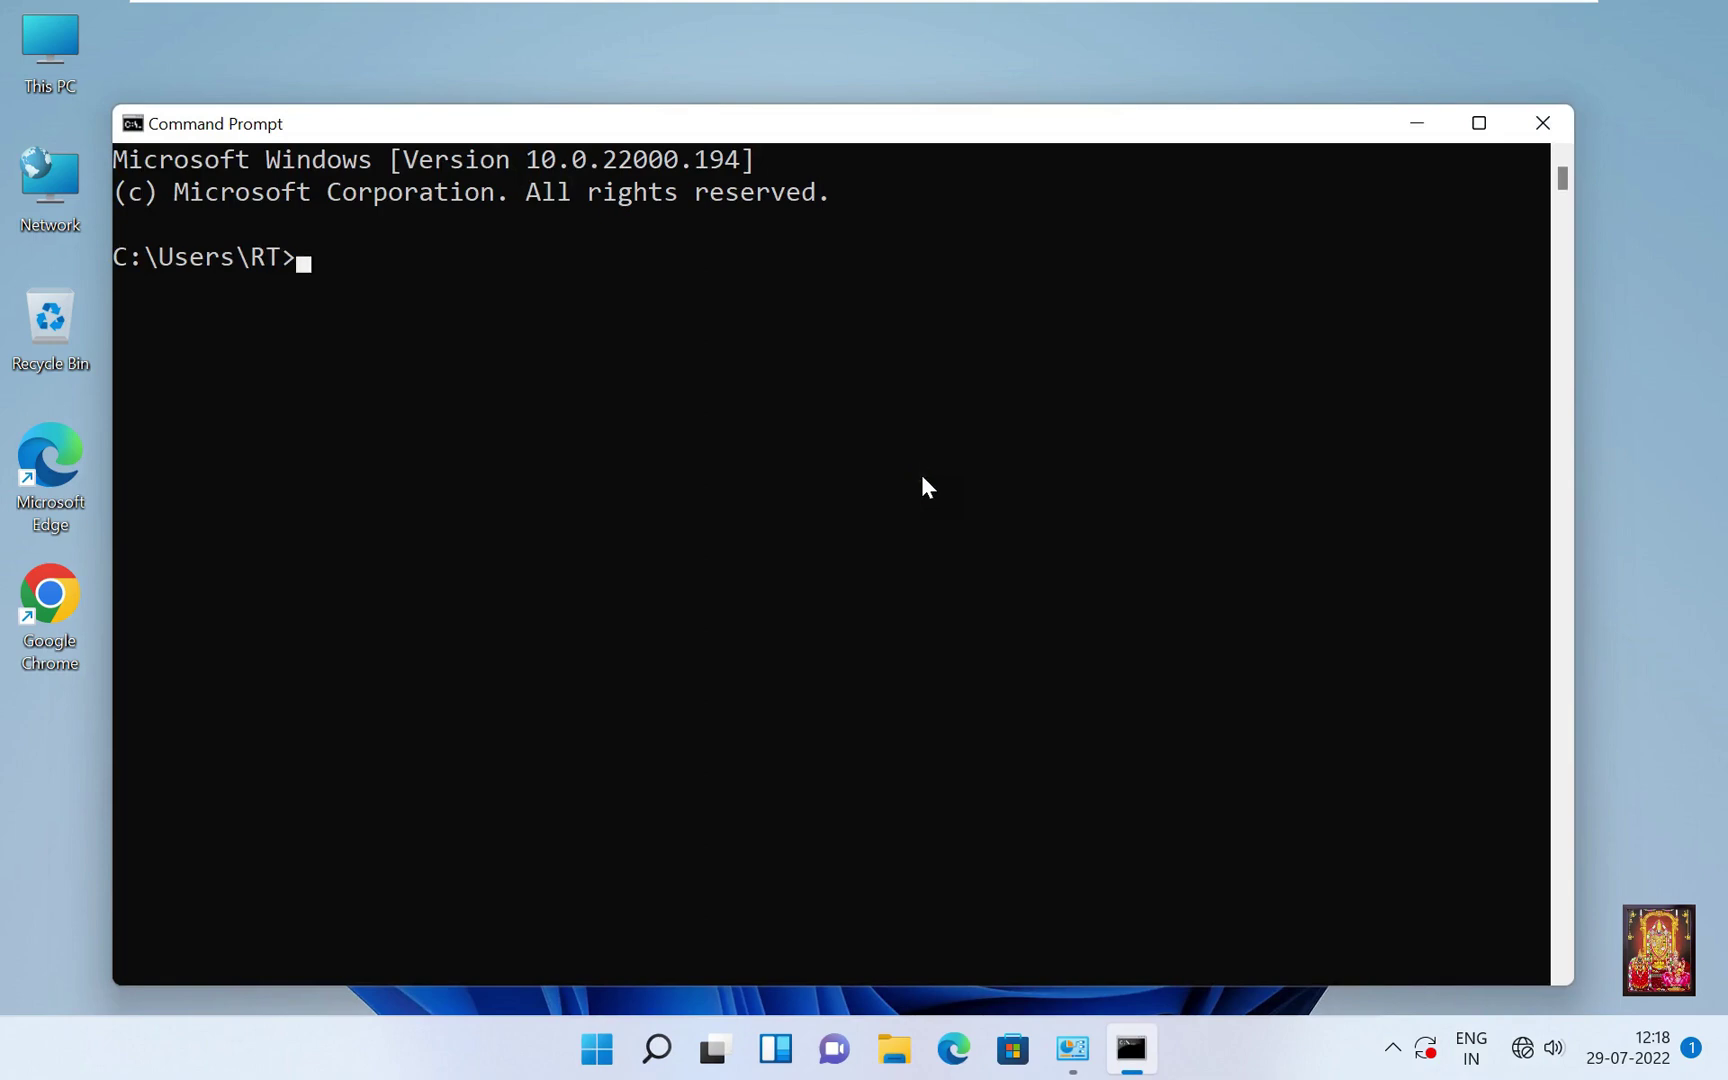
text(ipconfig)
key(Return)
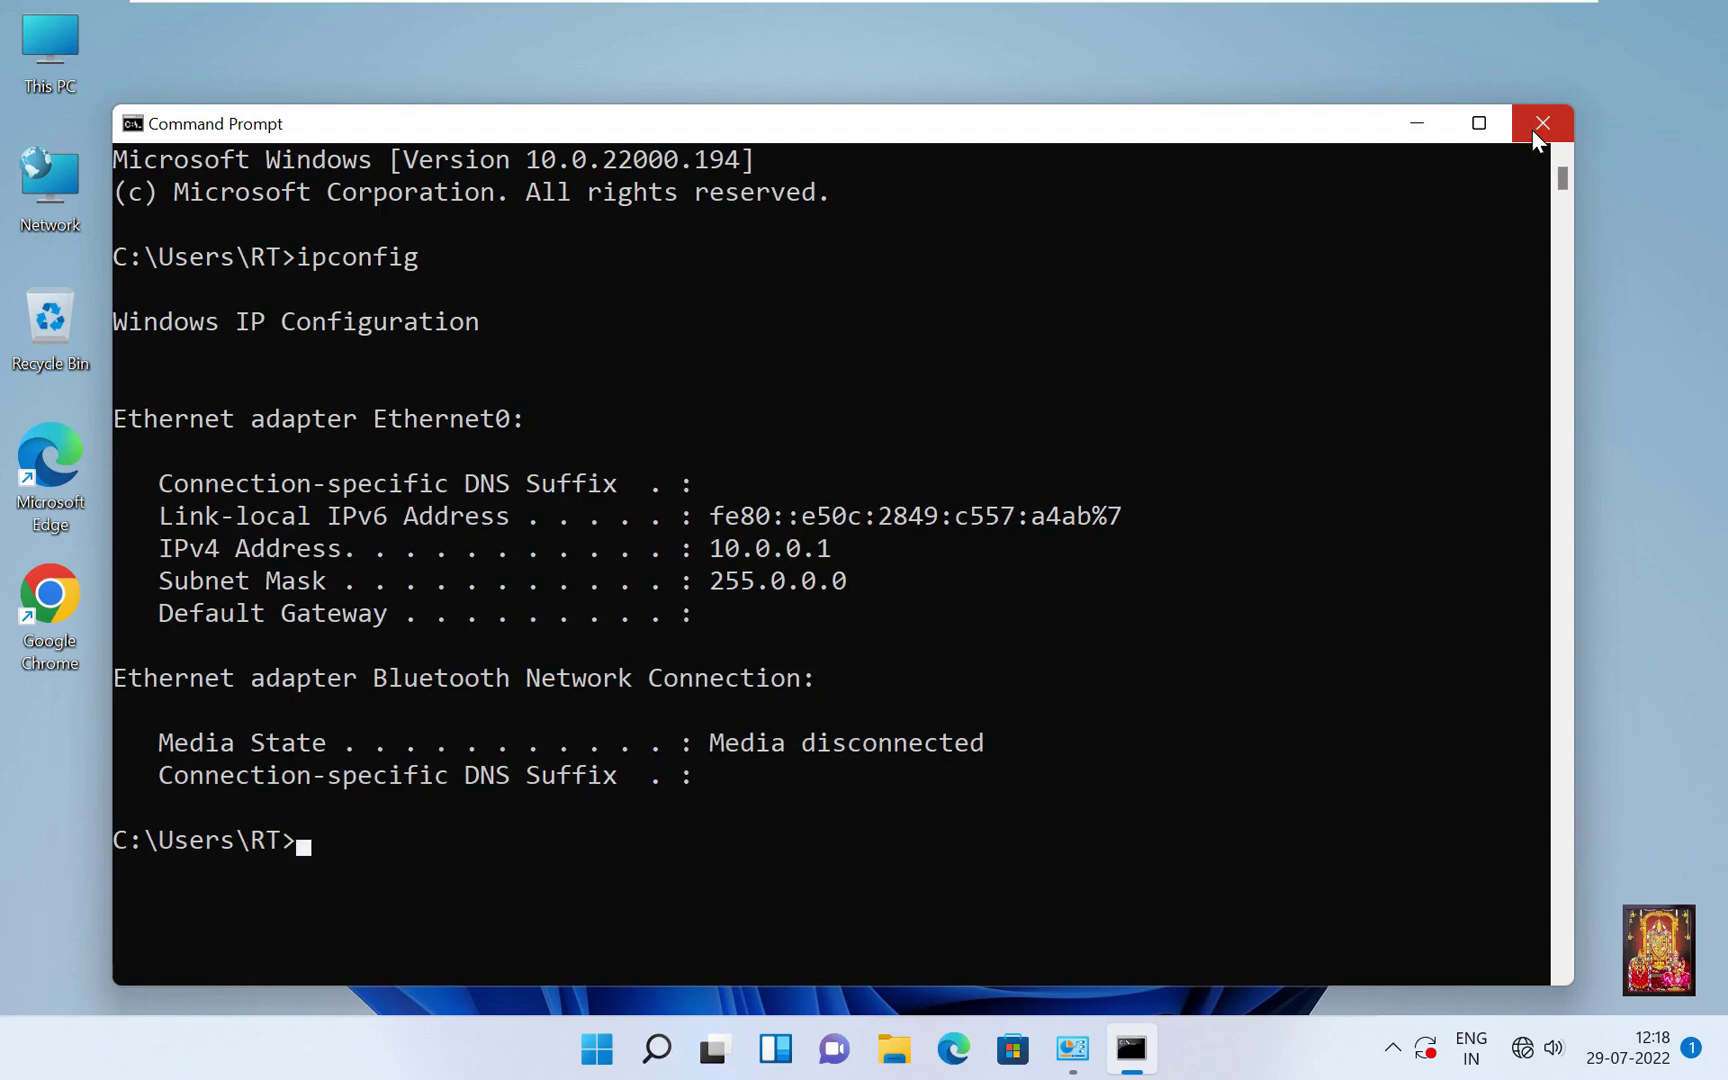
Step: Ping 172.16.0.1 from Win11, getting 100% loss, then return to the Server2022 VM
text(ping 172.160.)
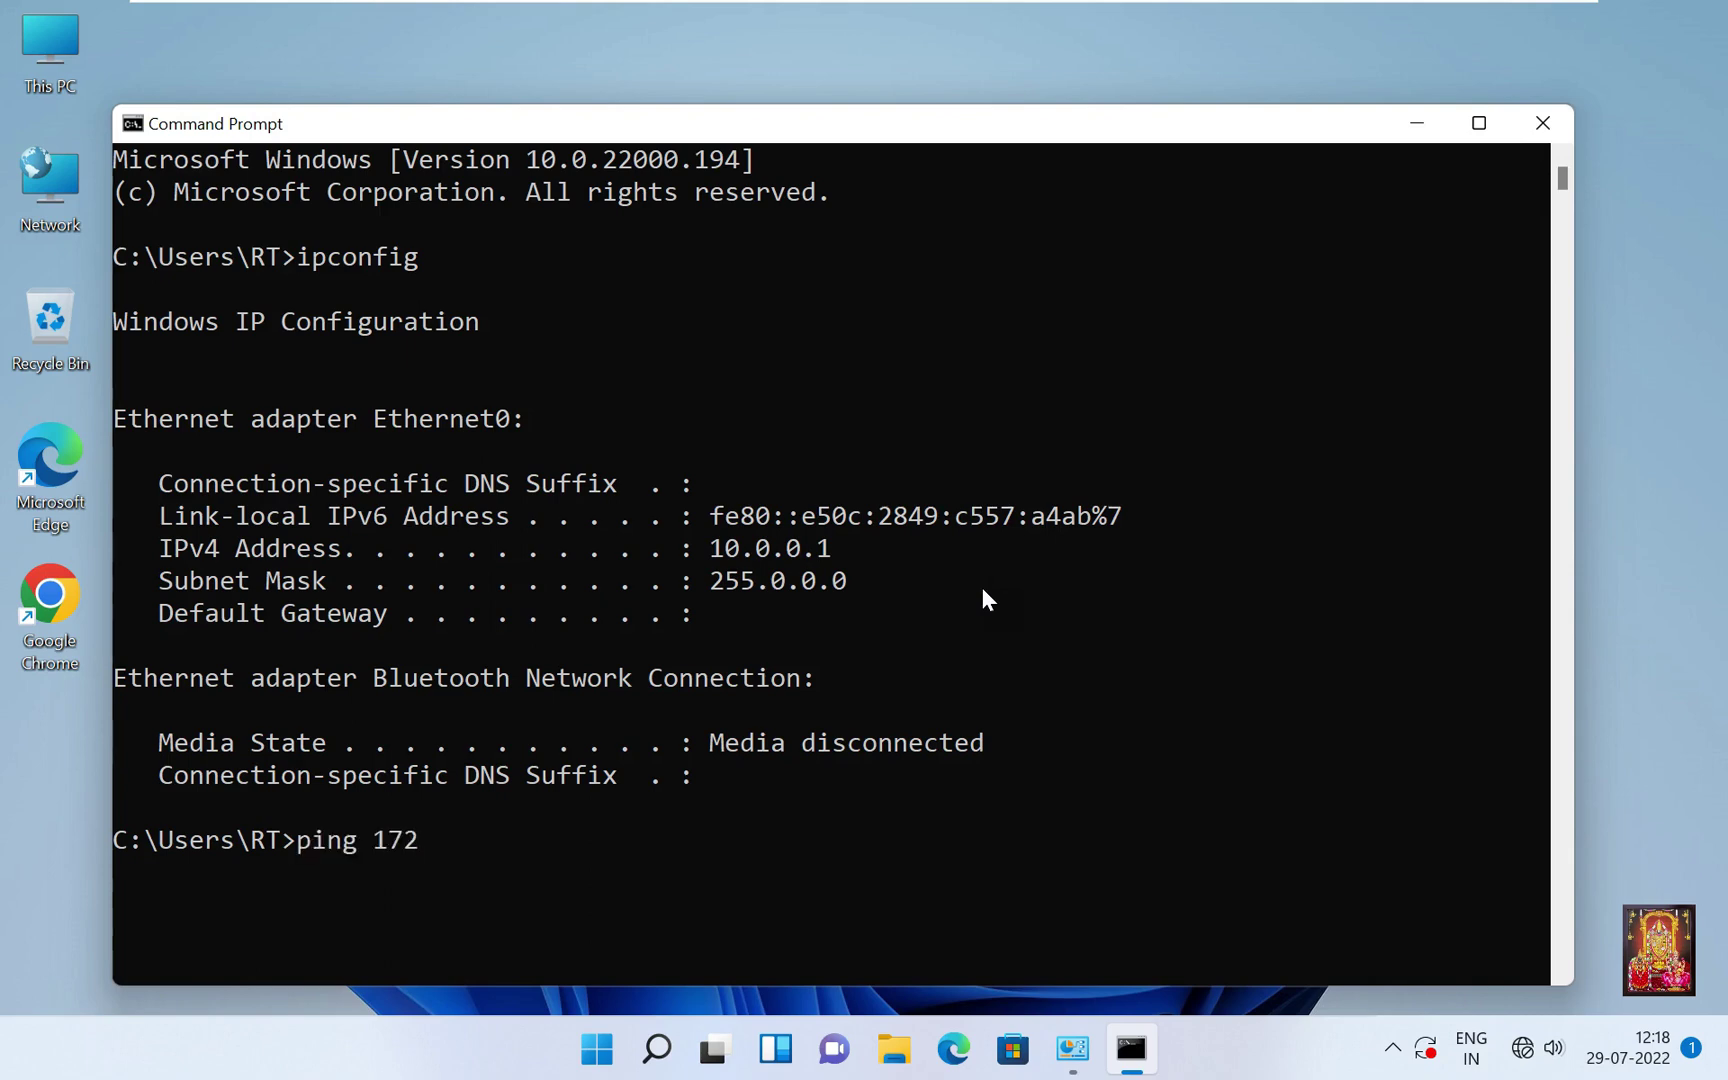
key(BackSpace)
key(BackSpace)
text(.0.1)
key(Return)
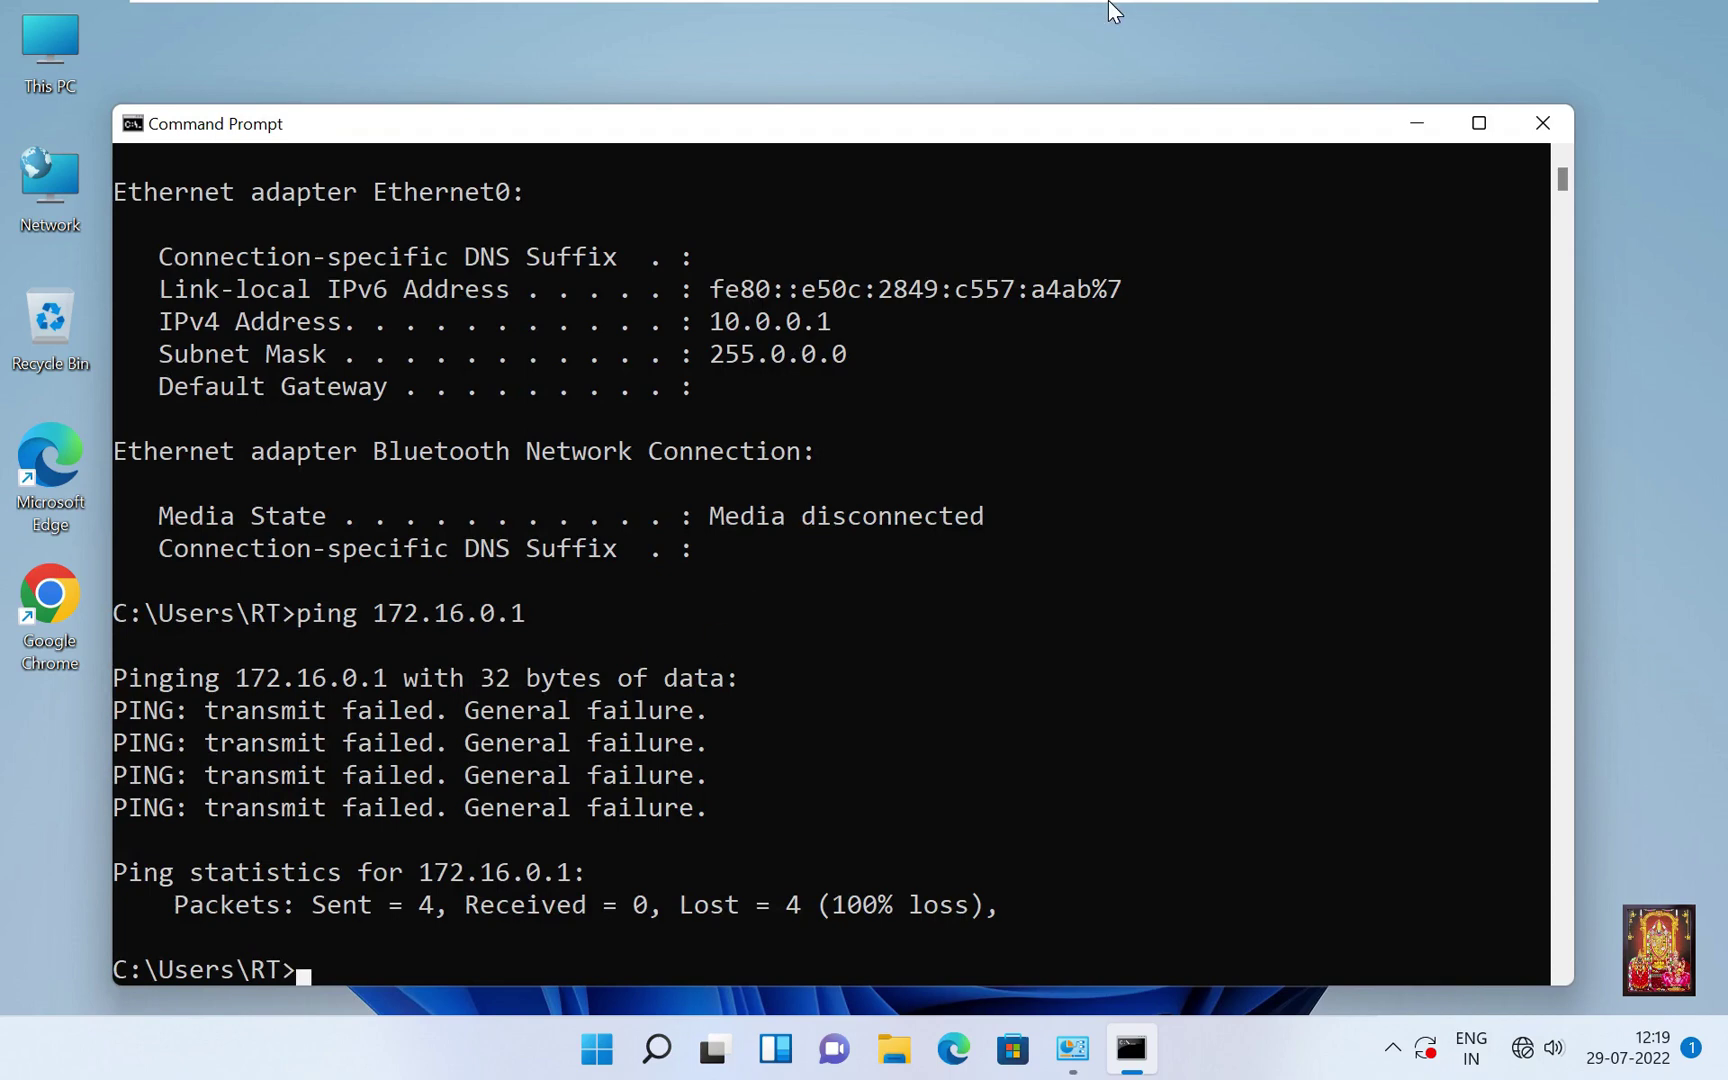
mouse_move(1110, 5)
click(1177, 25)
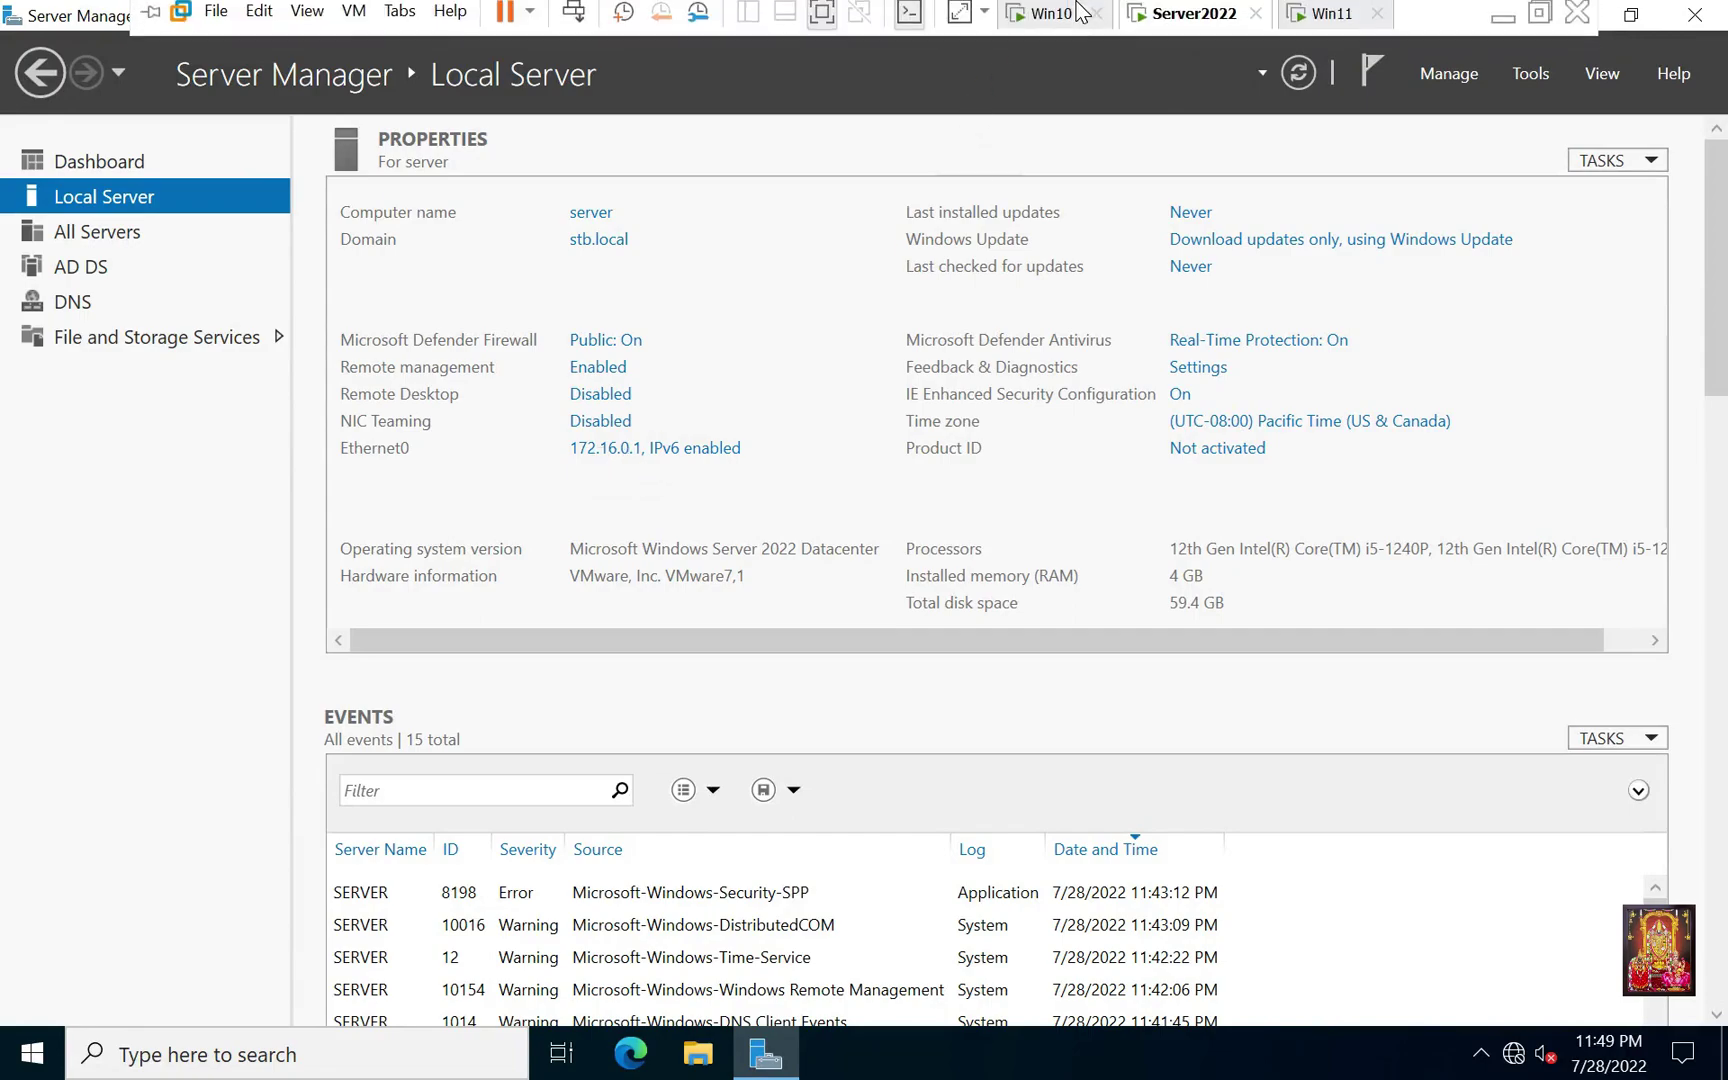
Step: On Win10, launch cmd via Run, ping 172.16.0.1 to see general failure, and close the window
click(1052, 21)
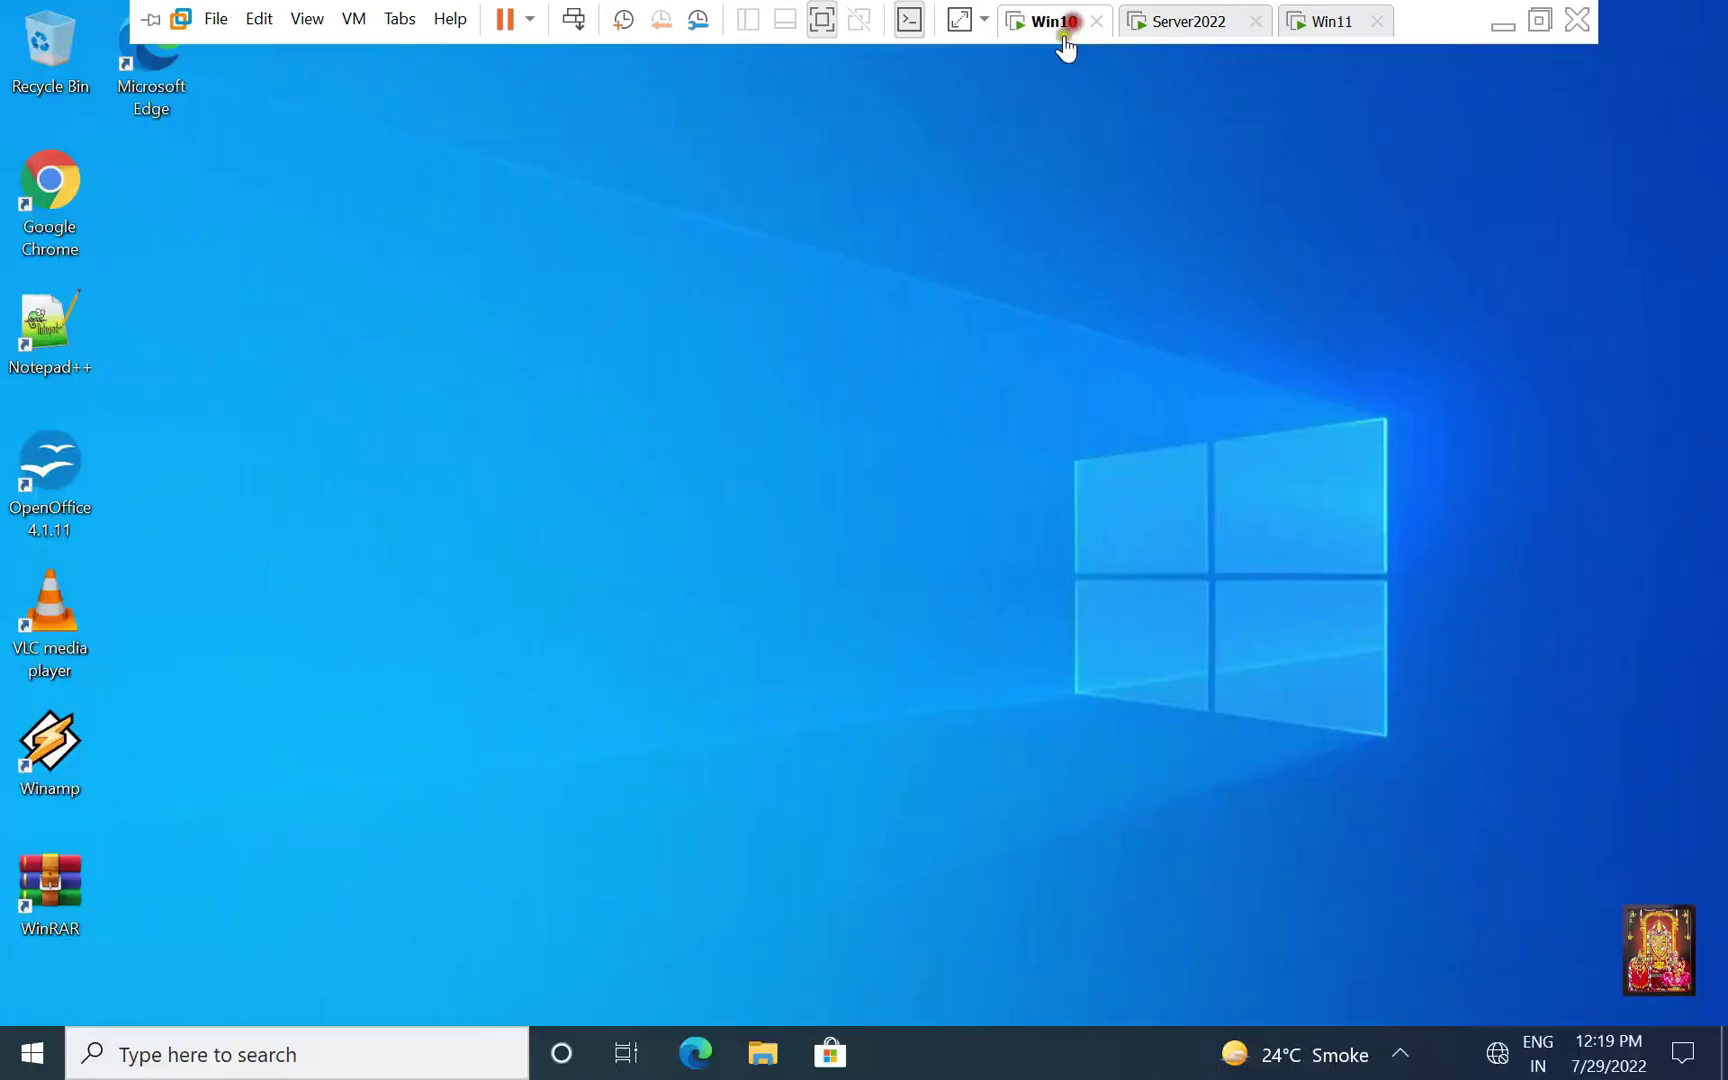
right_click(40, 1060)
click(109, 927)
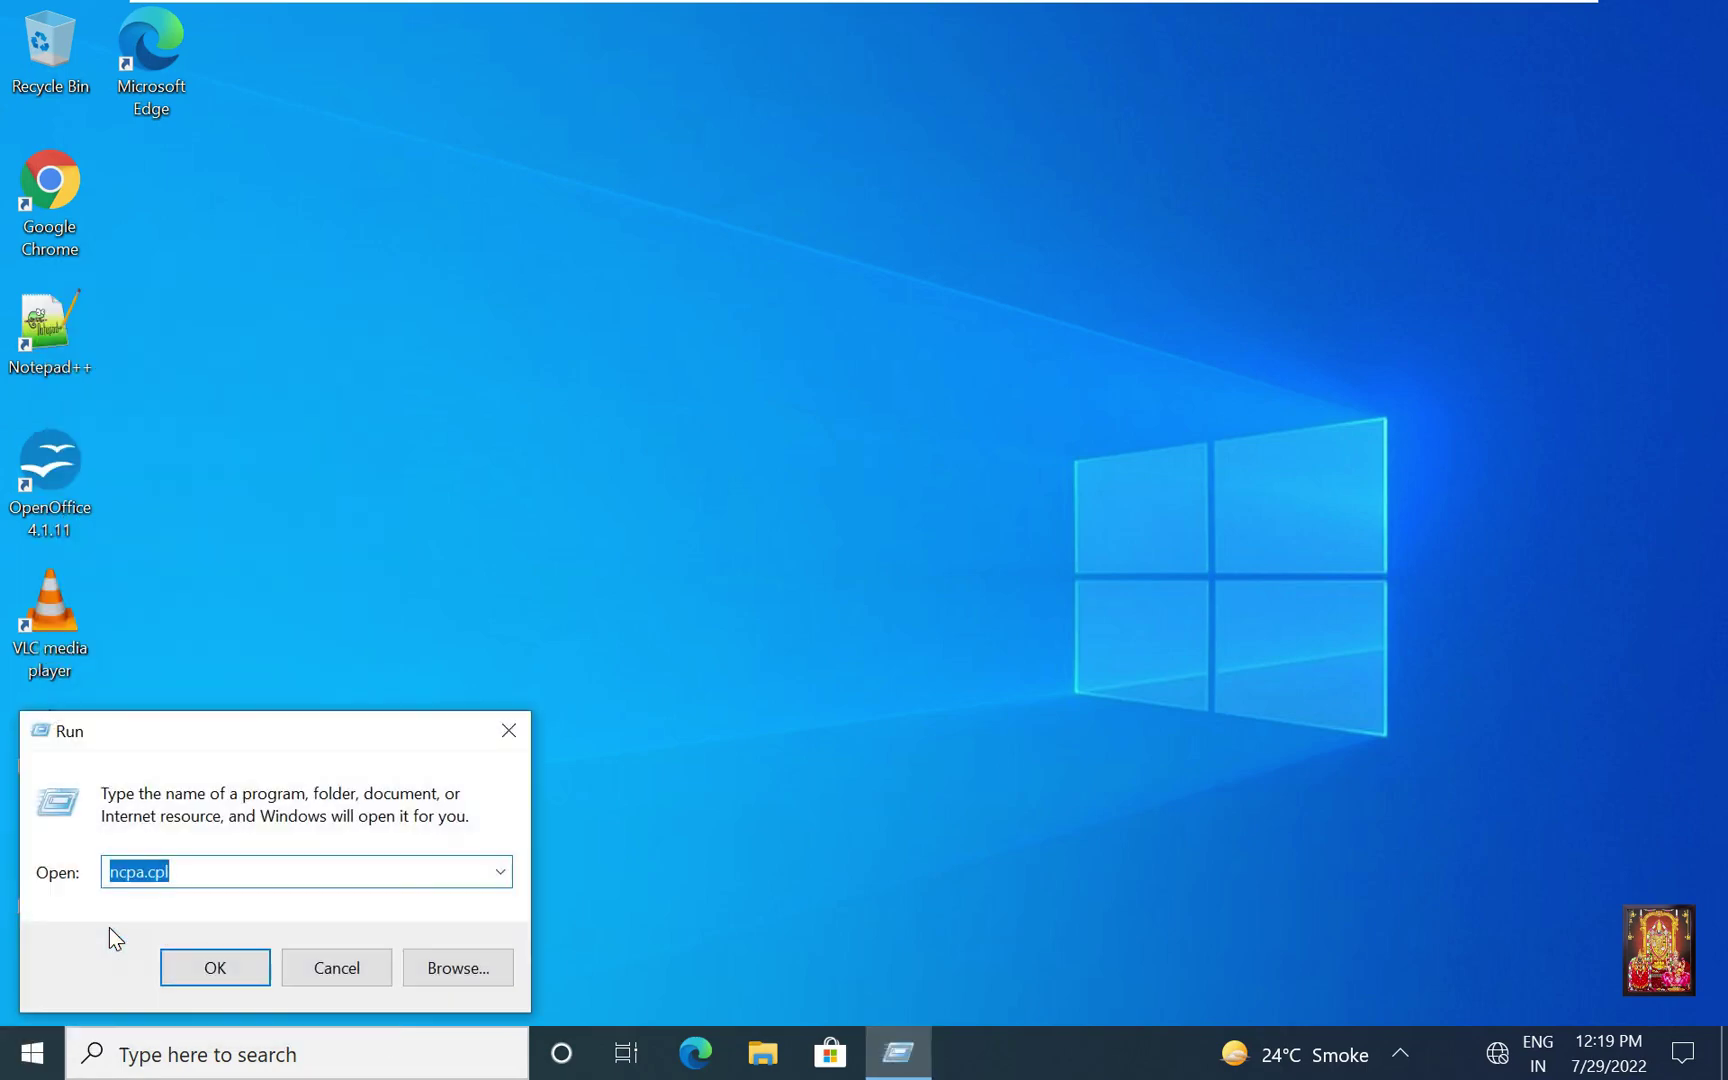
text(cmd)
key(Return)
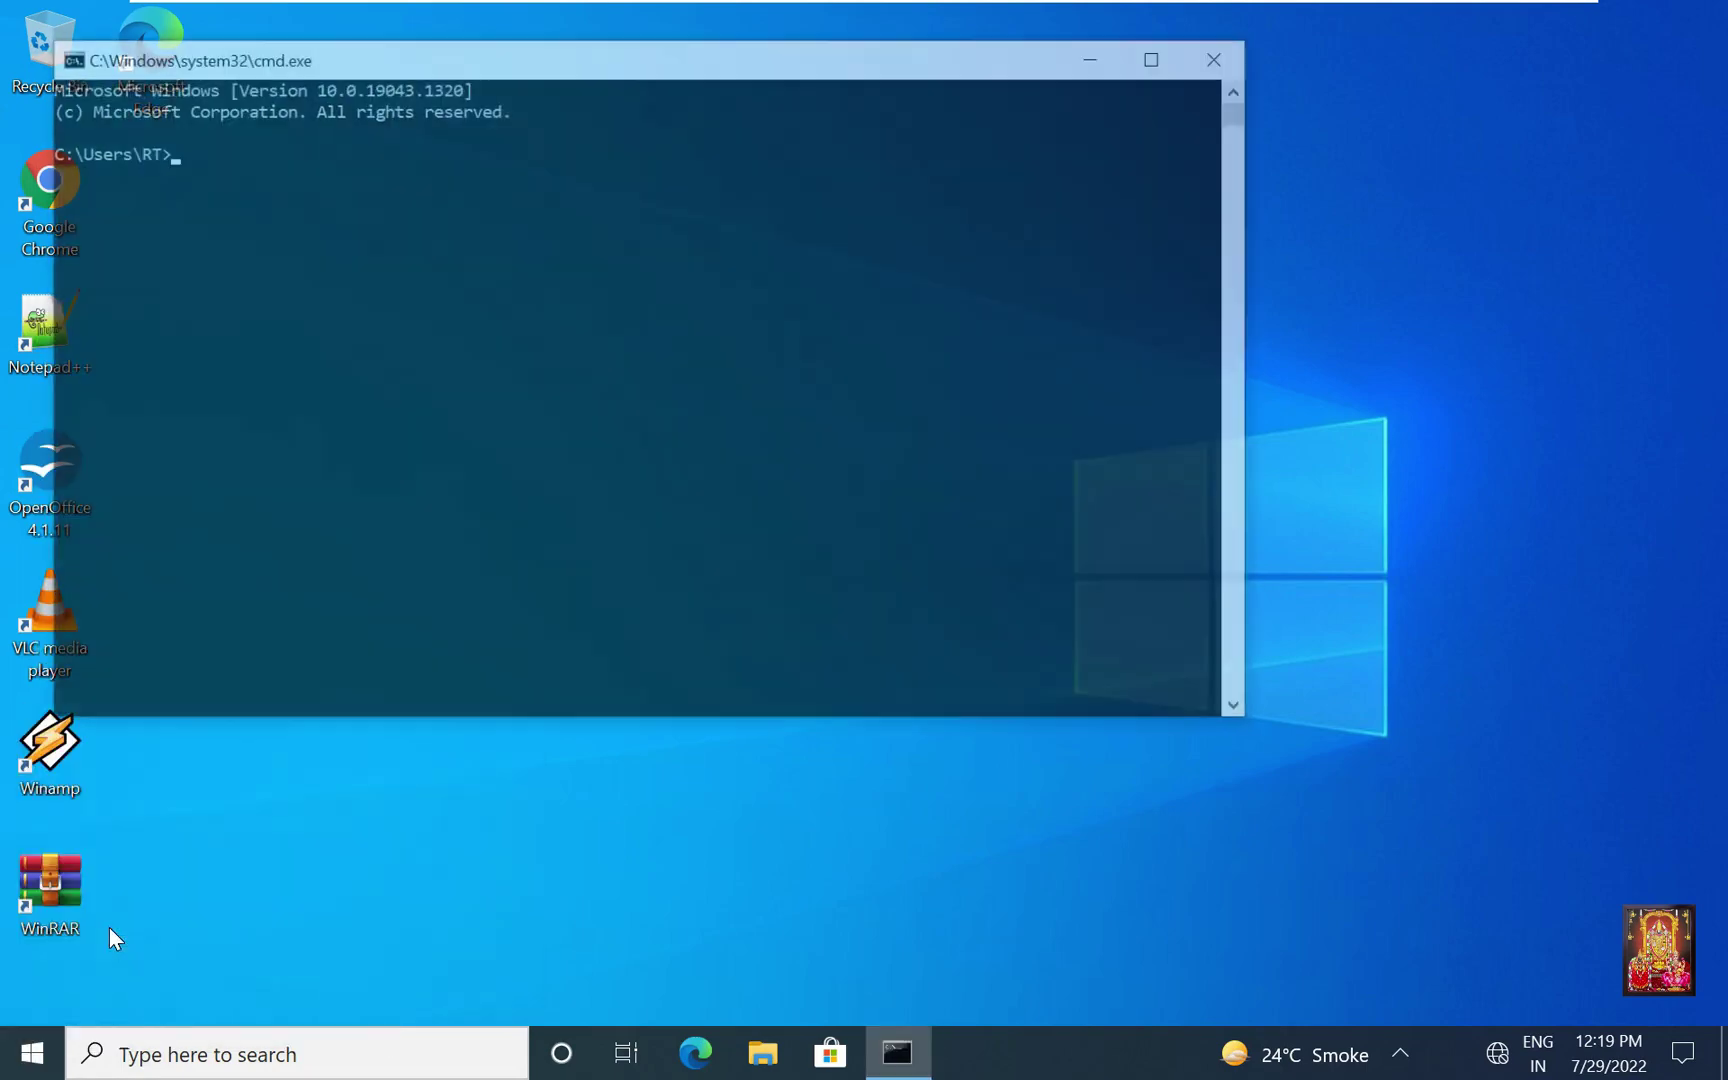
text(ping 17)
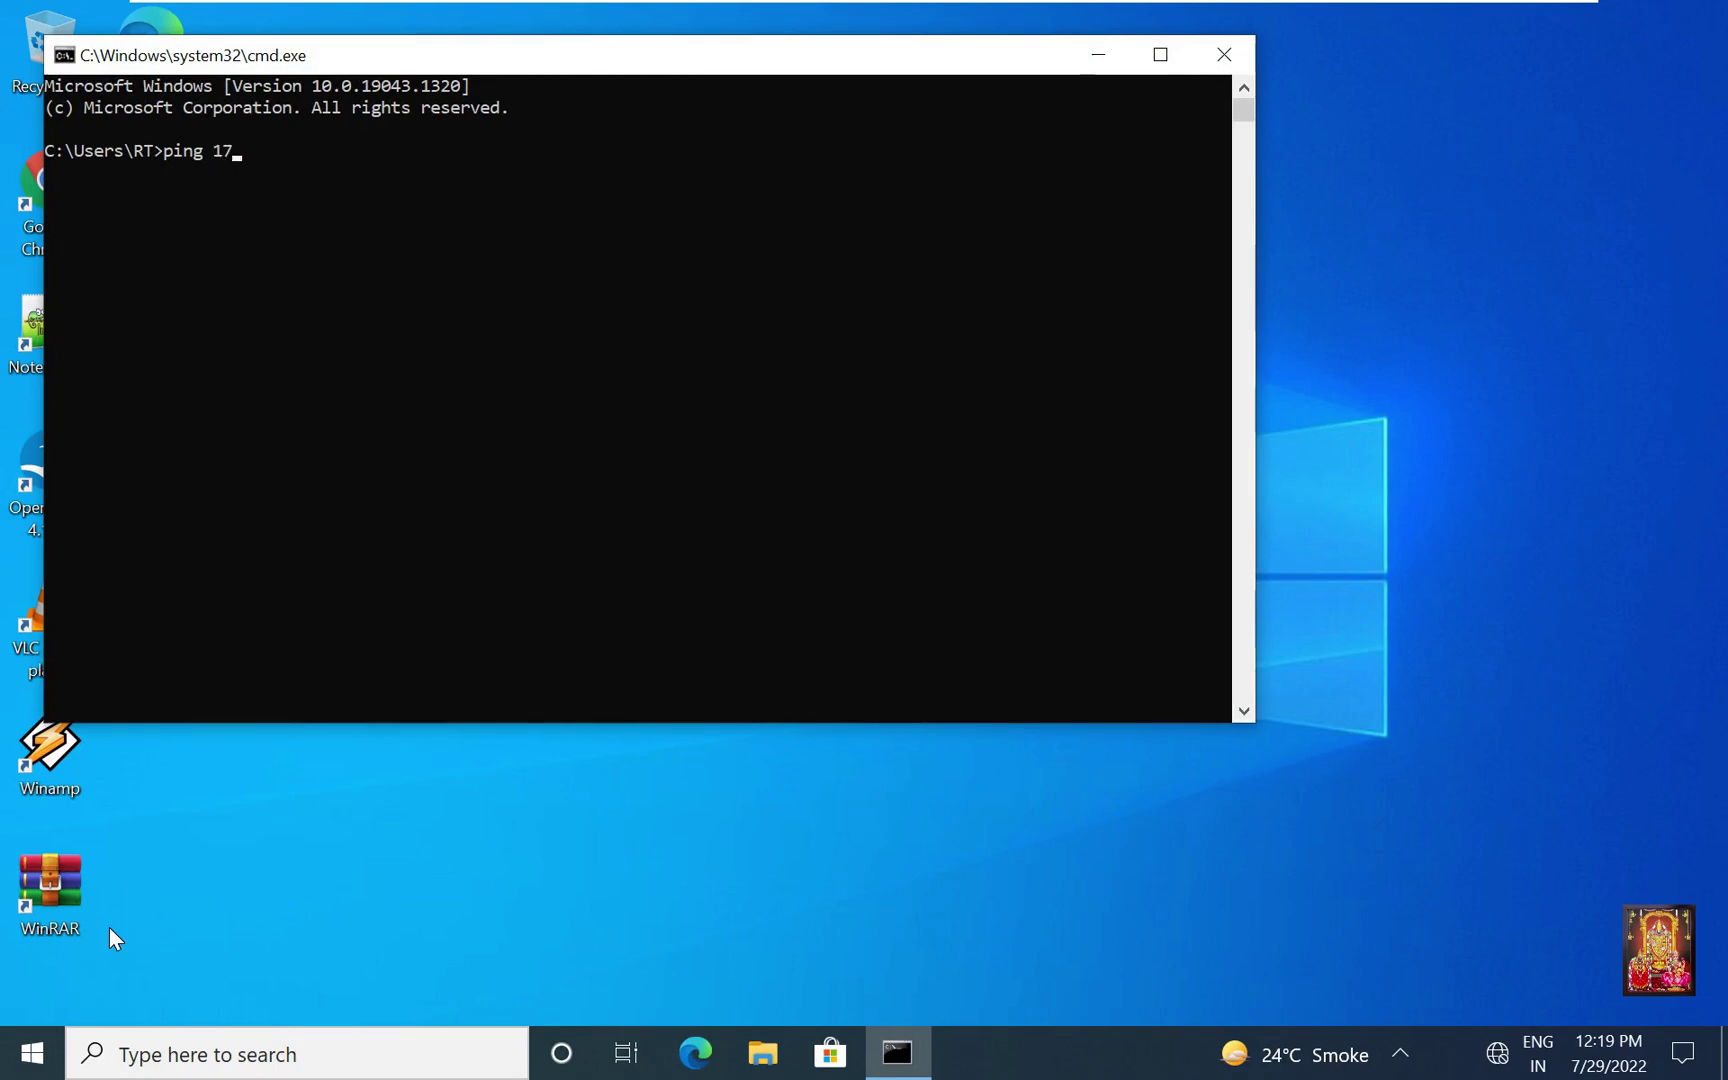
text(2.16.0.1)
key(Return)
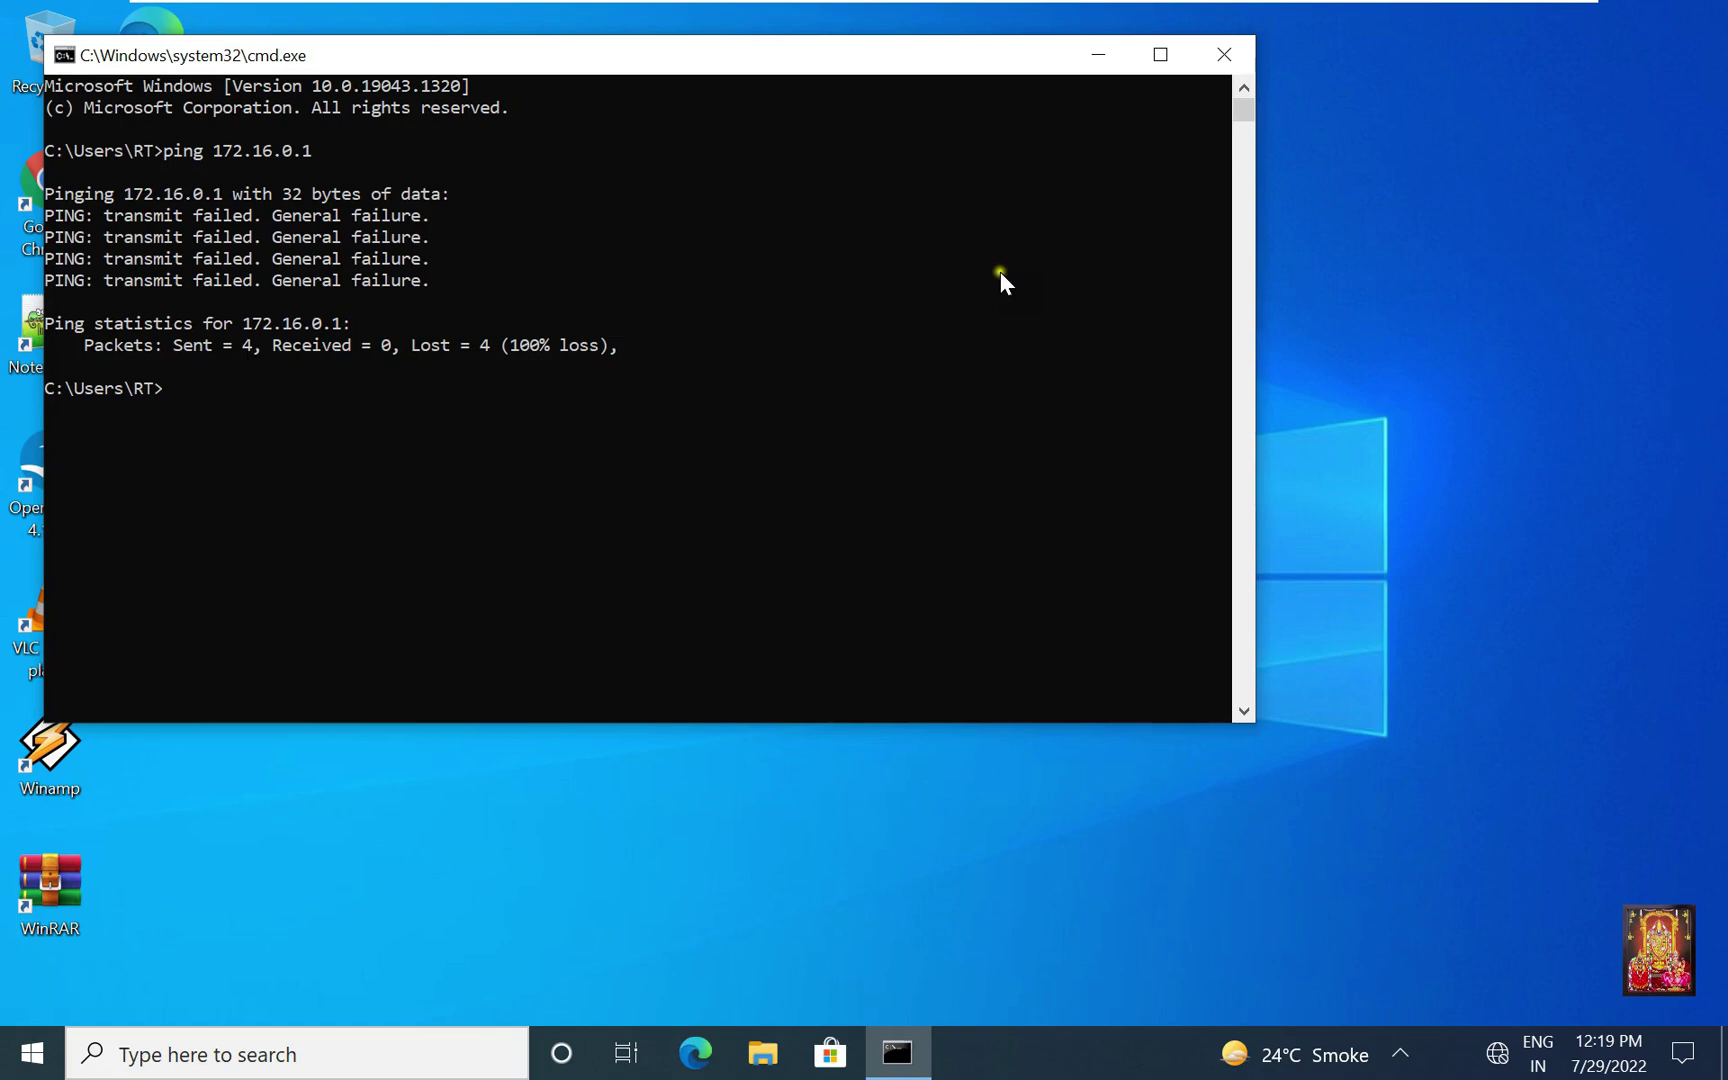
click(1224, 56)
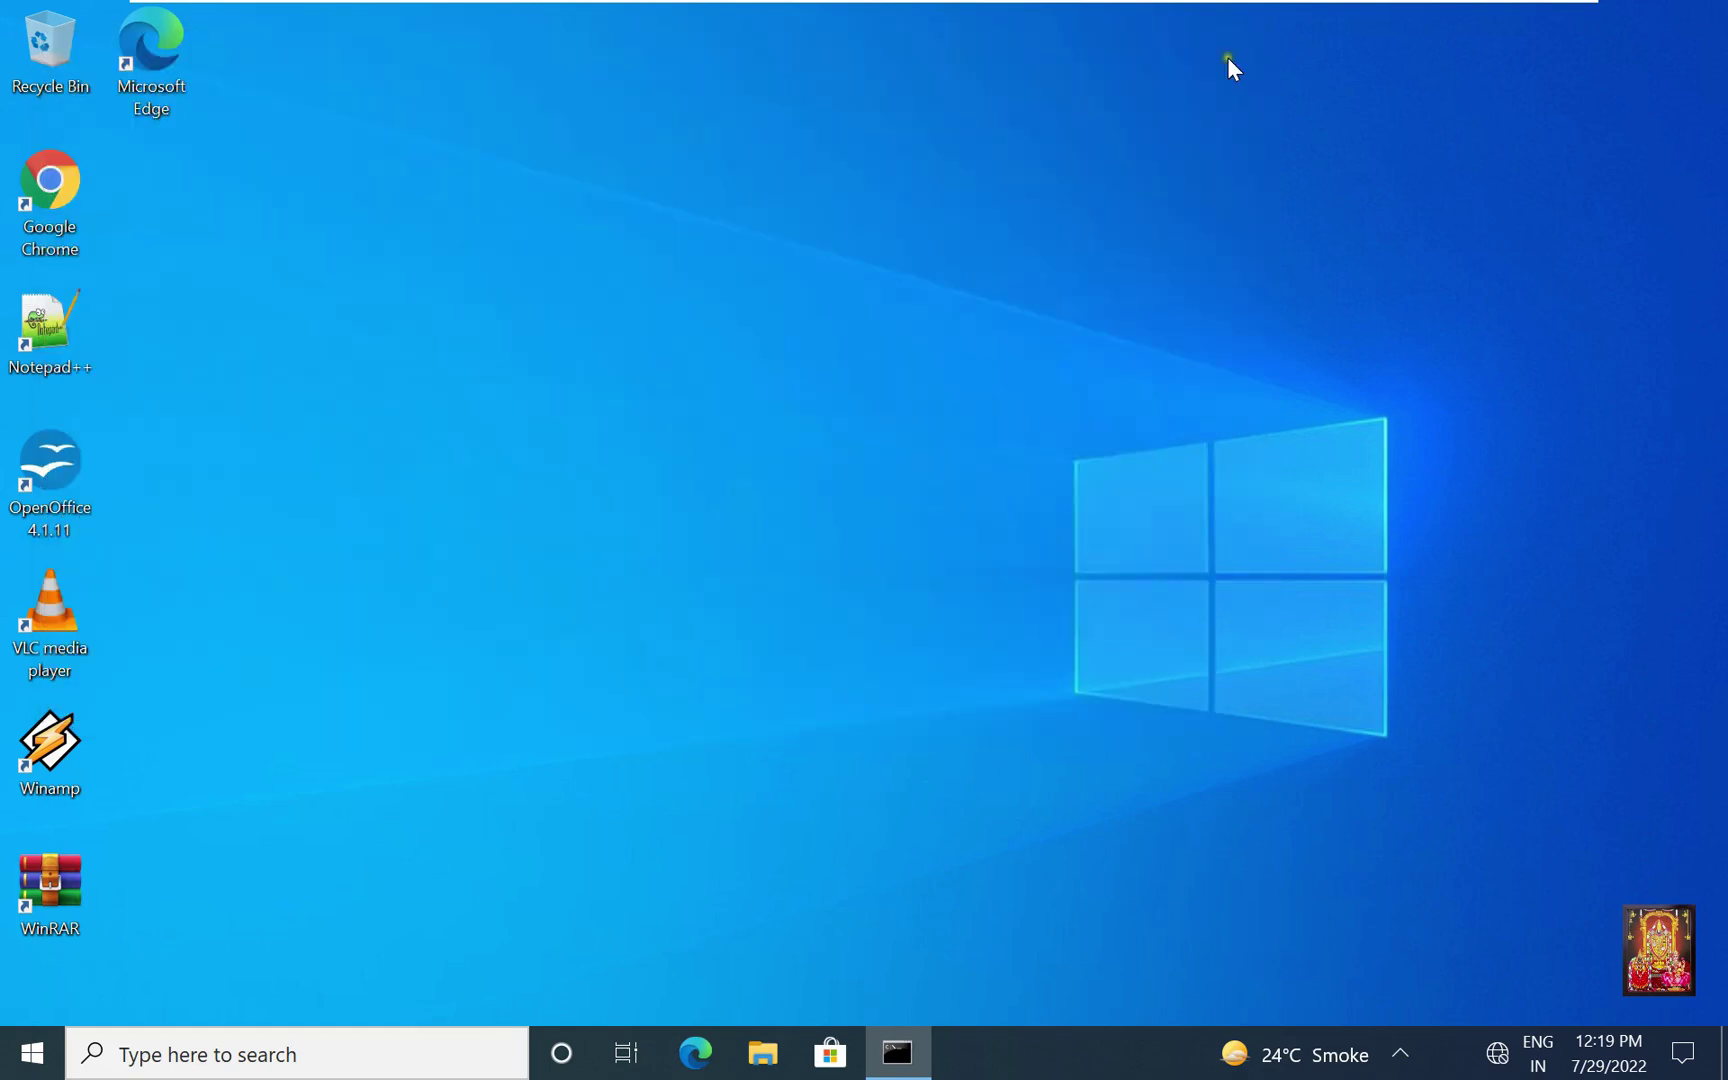
Step: Back on Server2022, show Server Manager's Dashboard listing the AD DS, DNS and File and Storage roles
click(1145, 15)
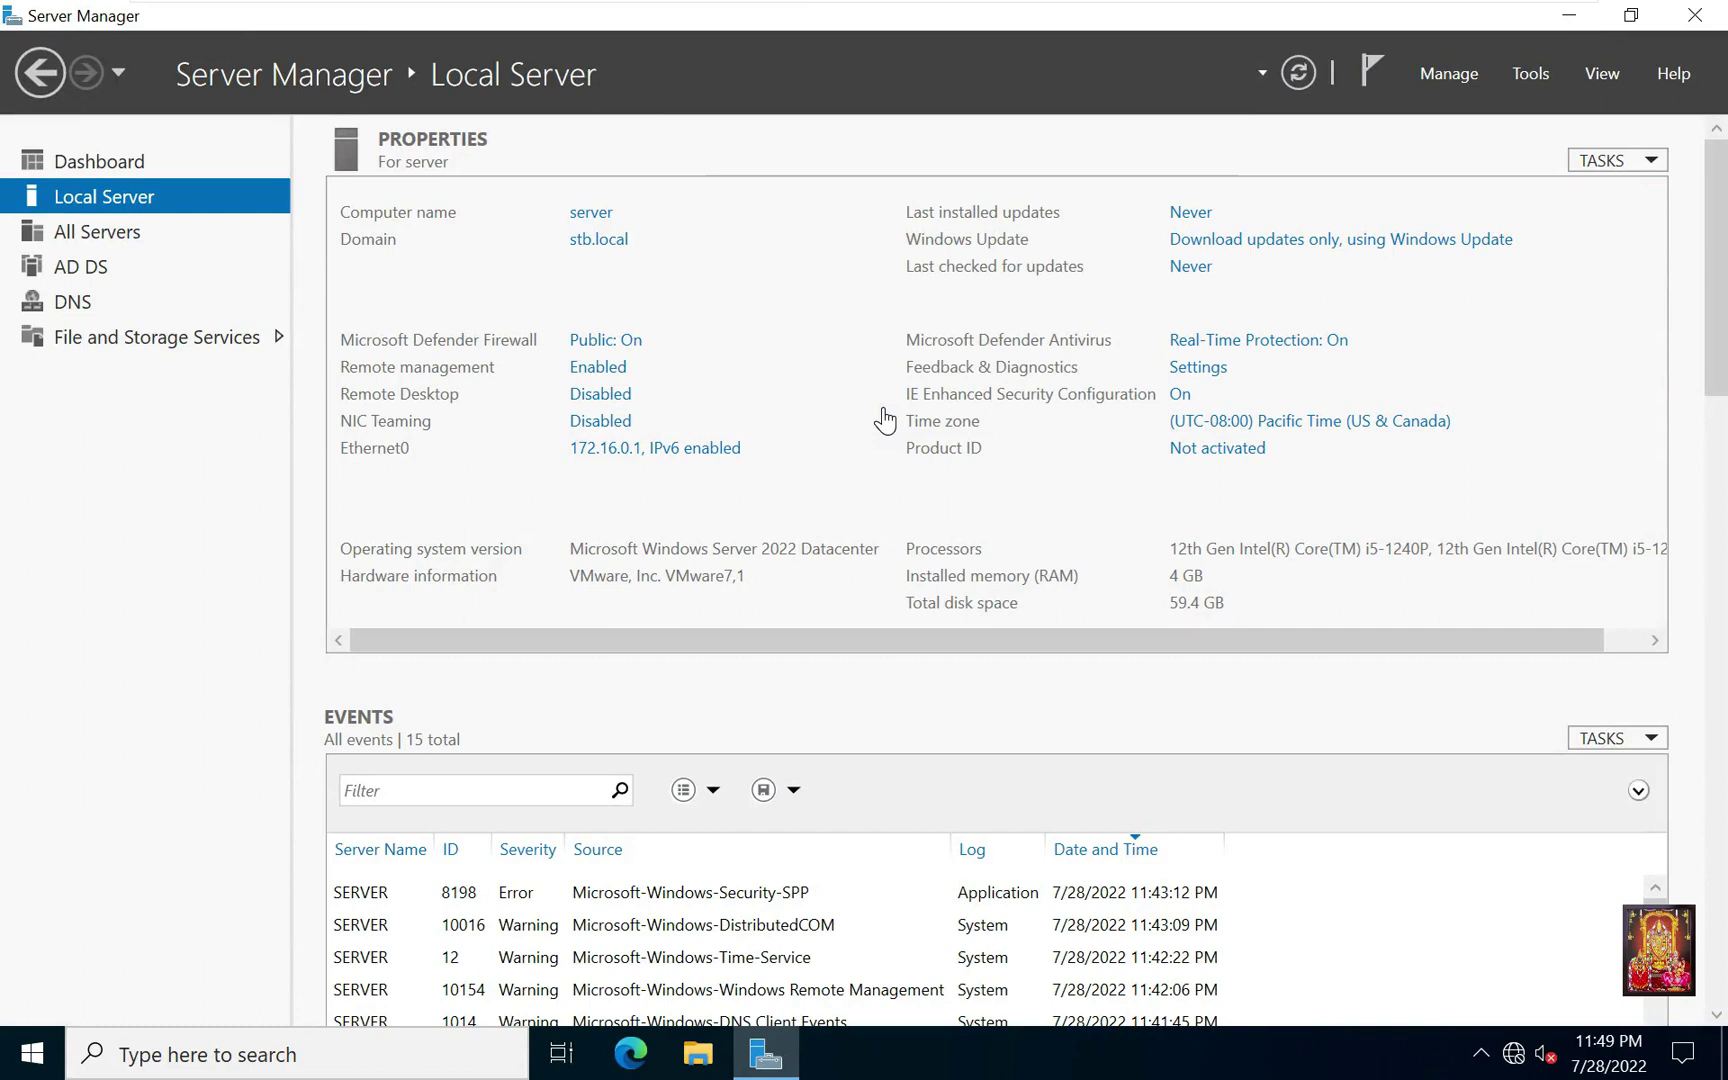
click(858, 408)
click(130, 164)
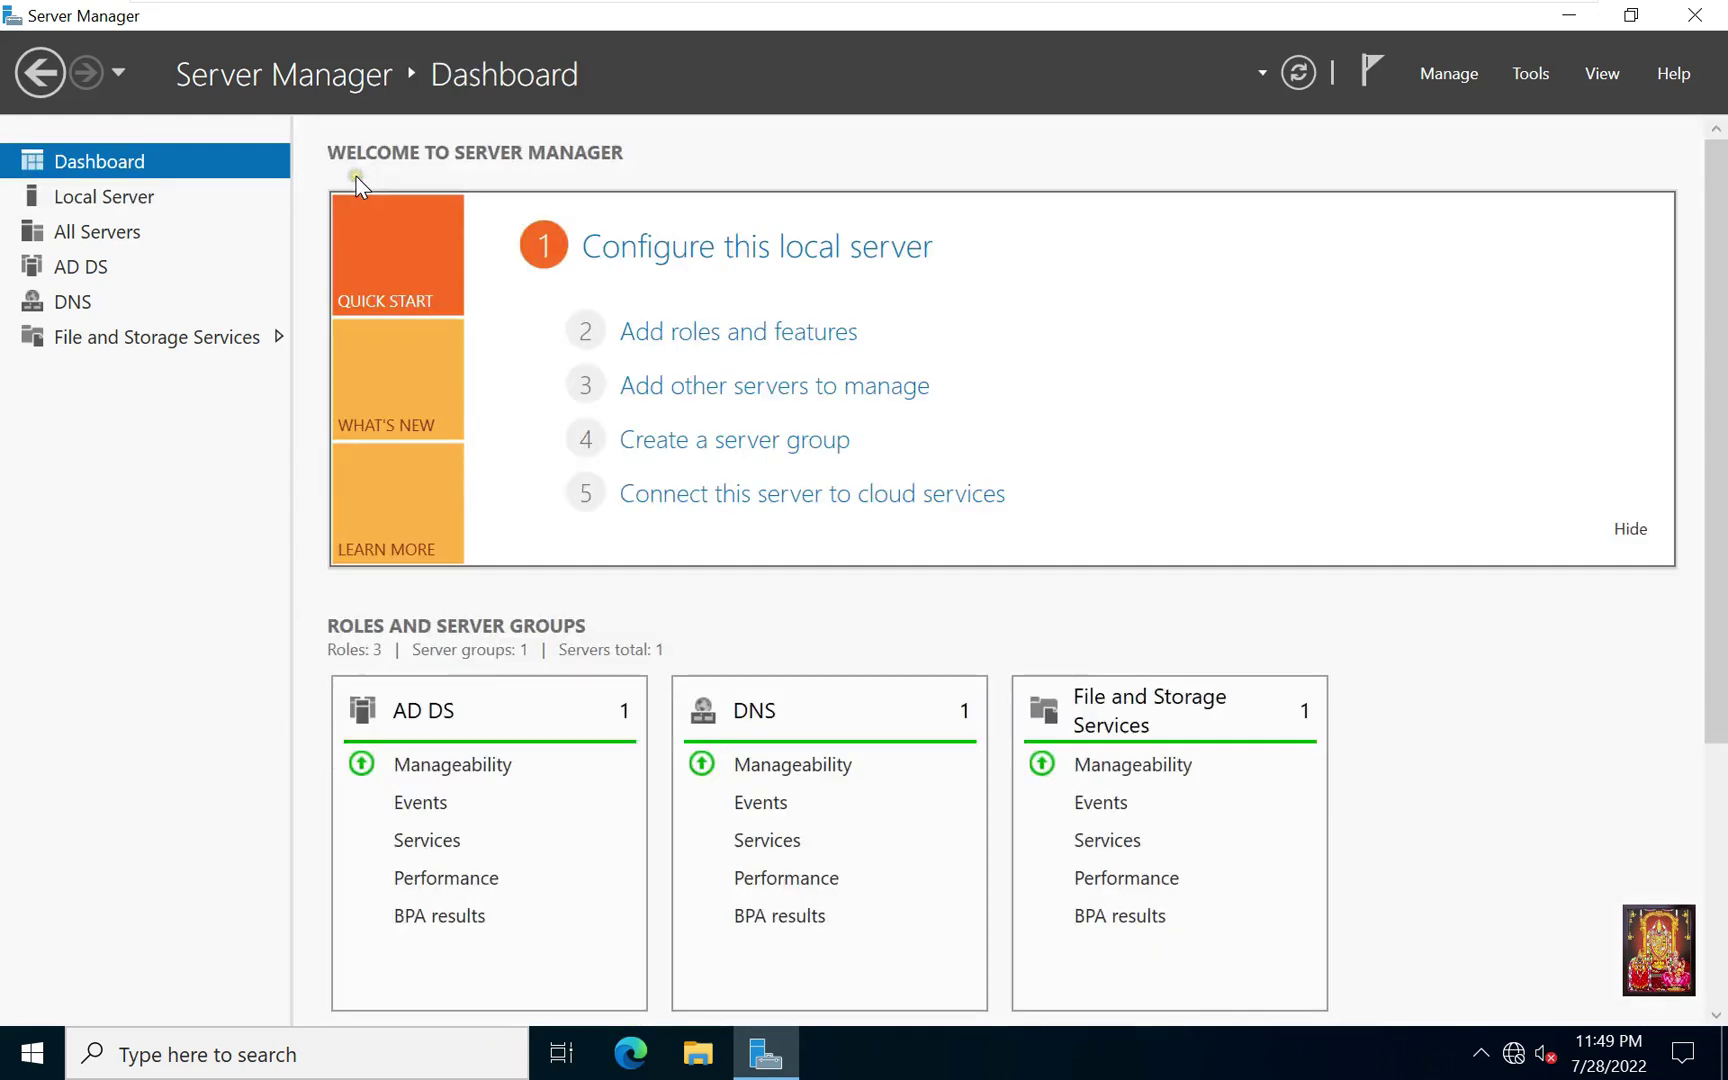
Step: Start a role-based installation on server.stb.local and select the Remote Access server role
click(822, 342)
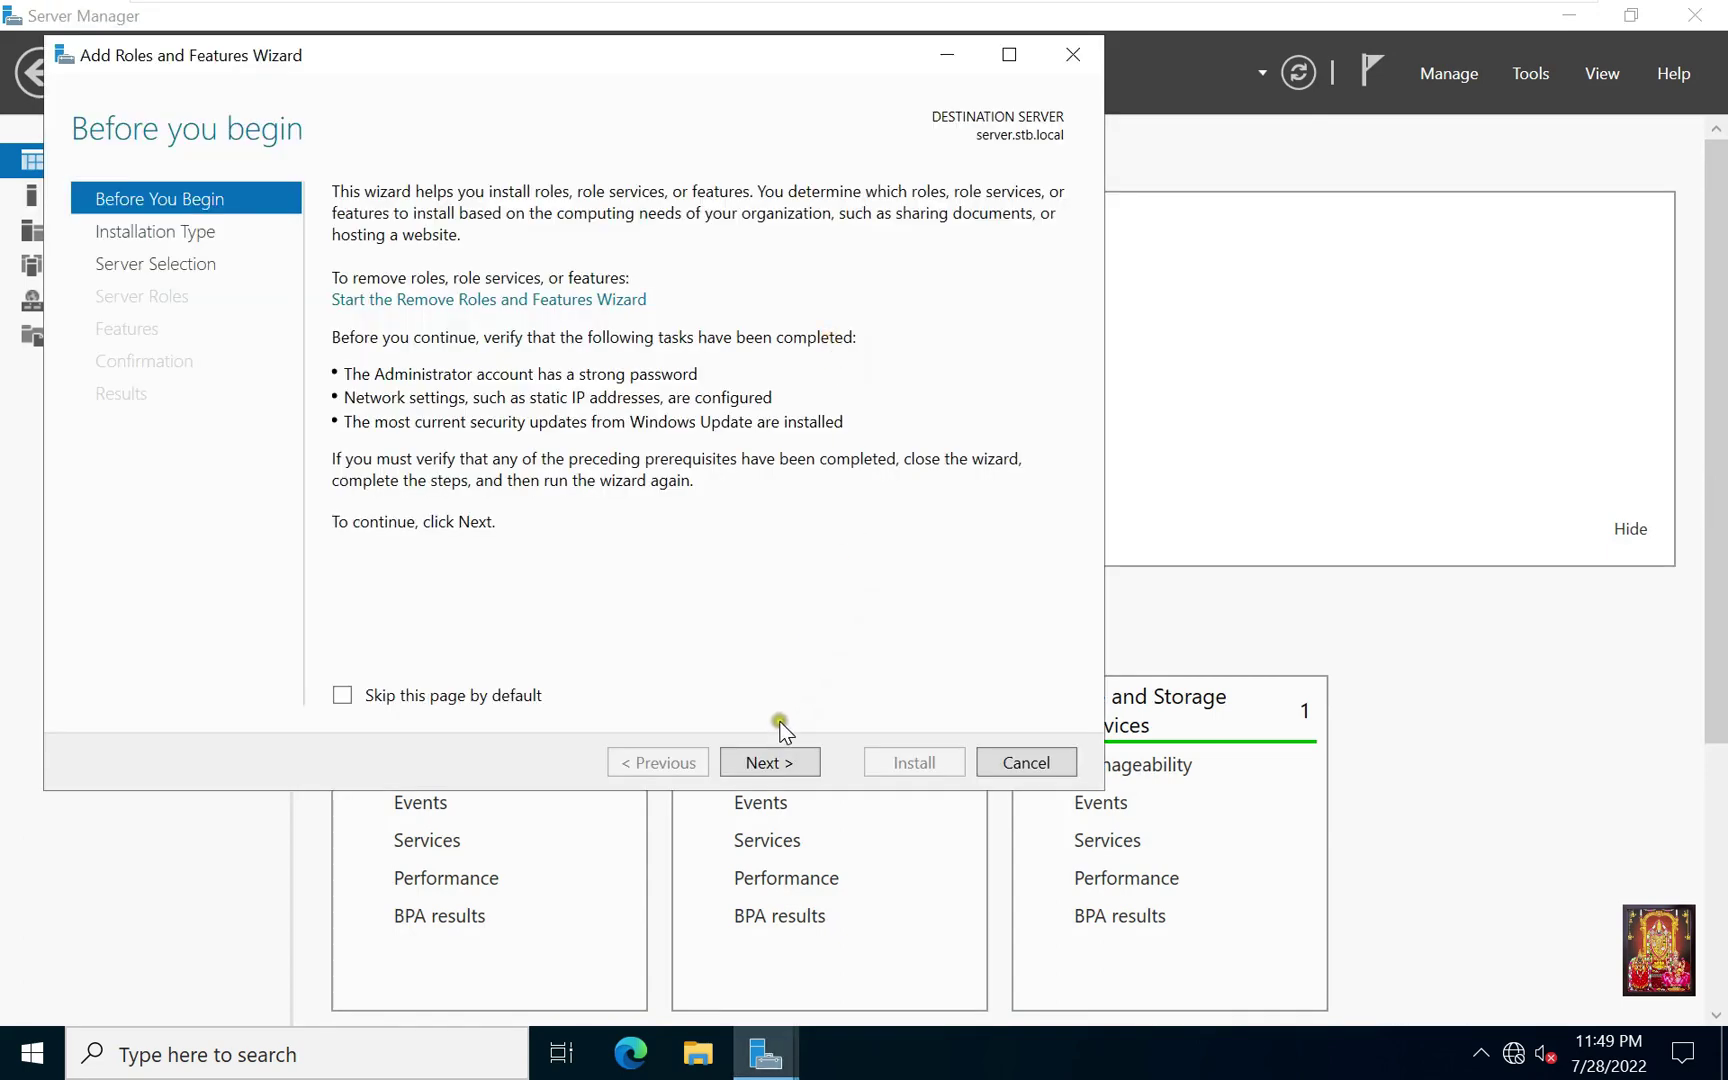
click(770, 762)
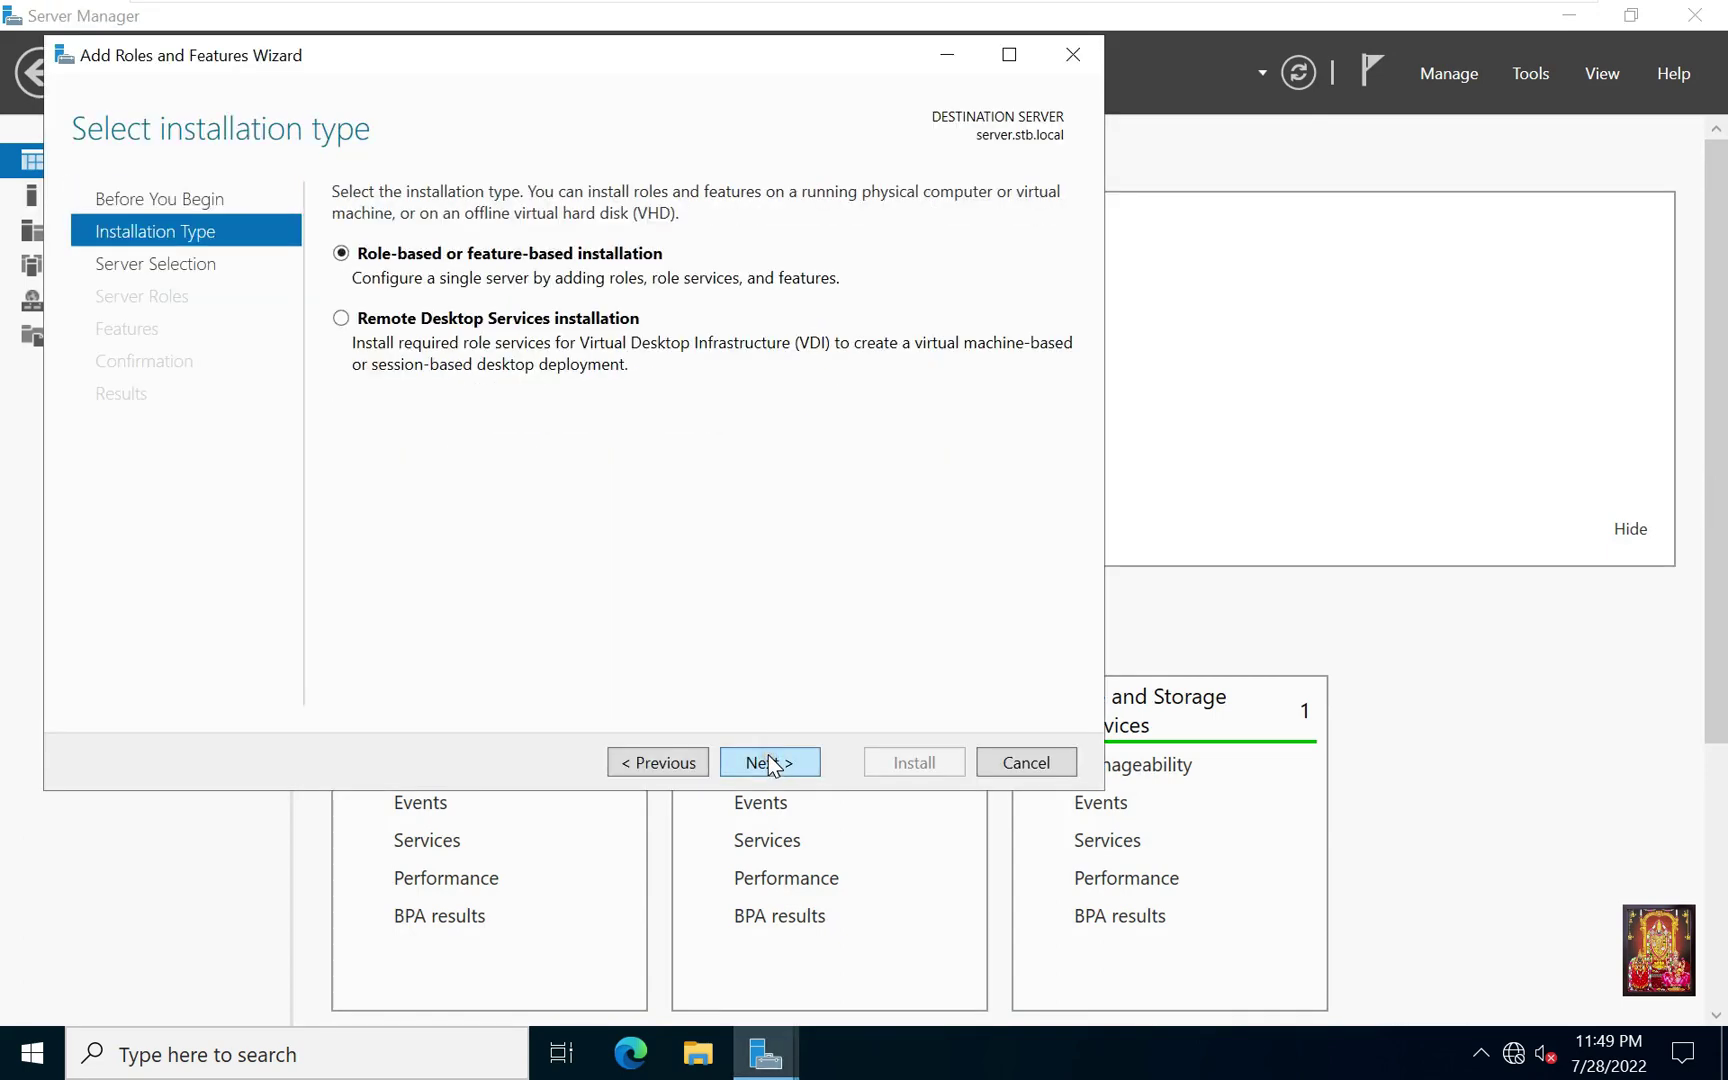
click(769, 759)
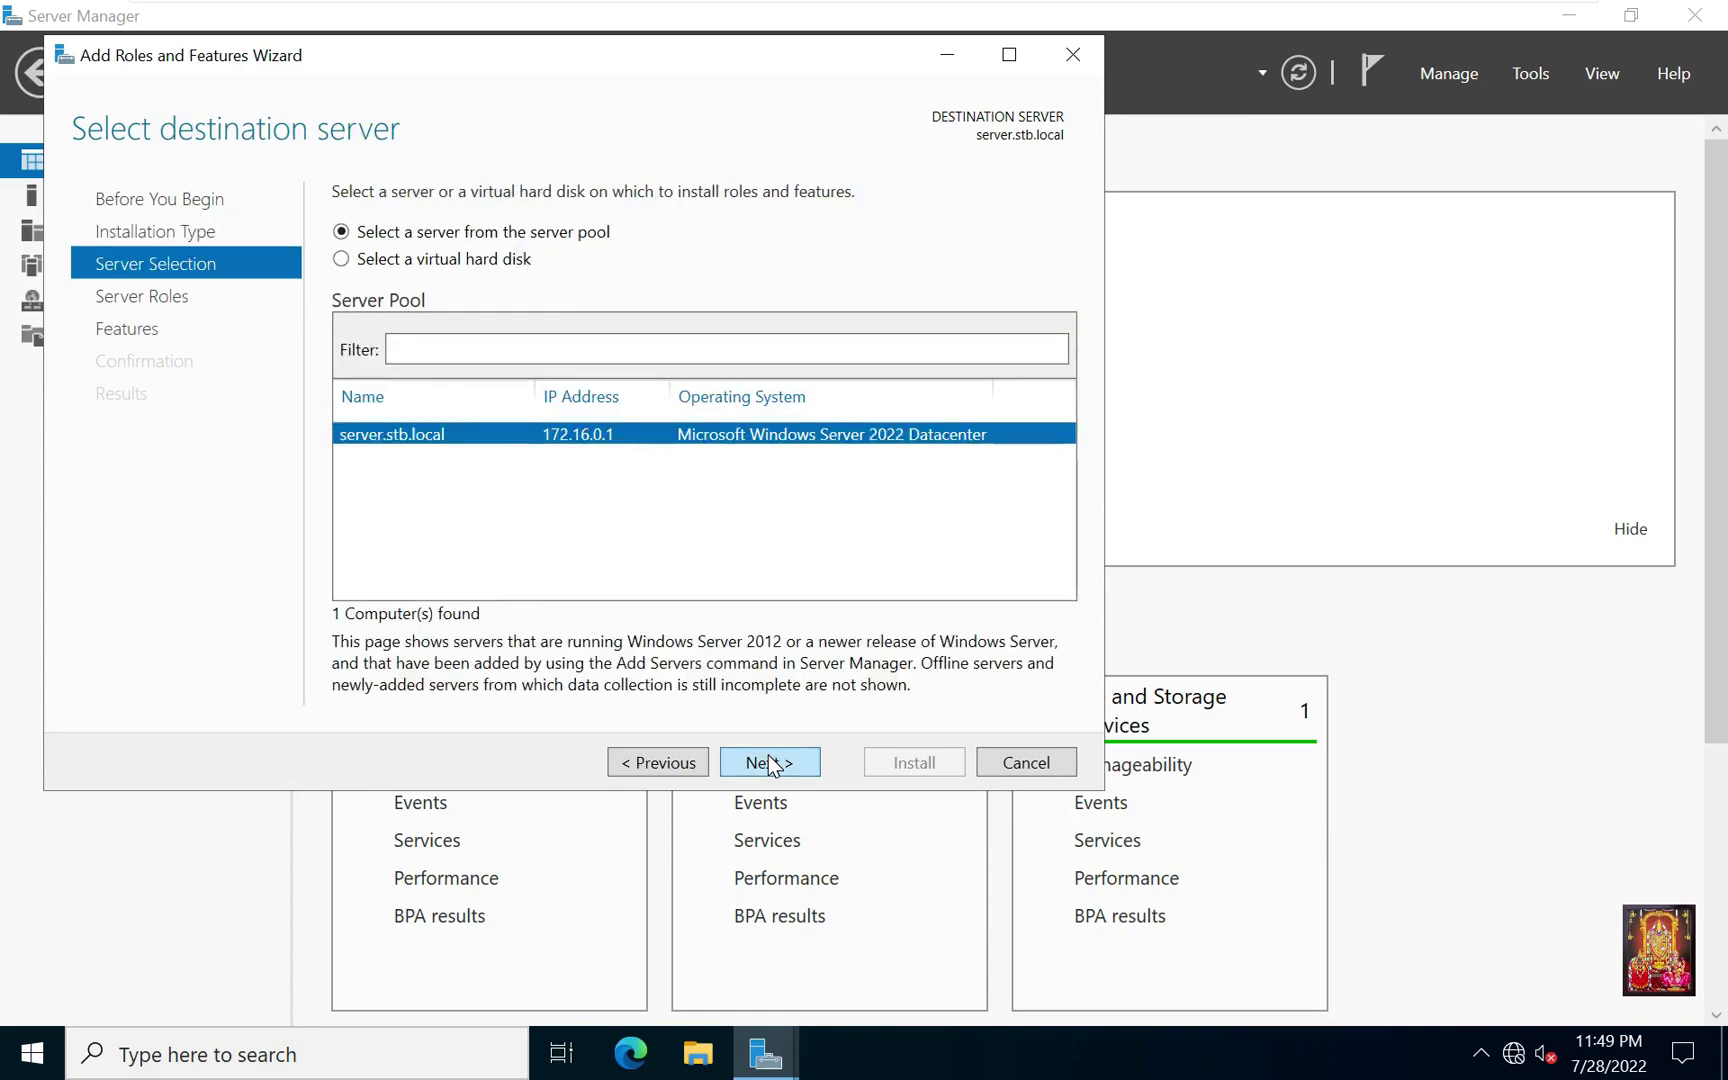
click(768, 758)
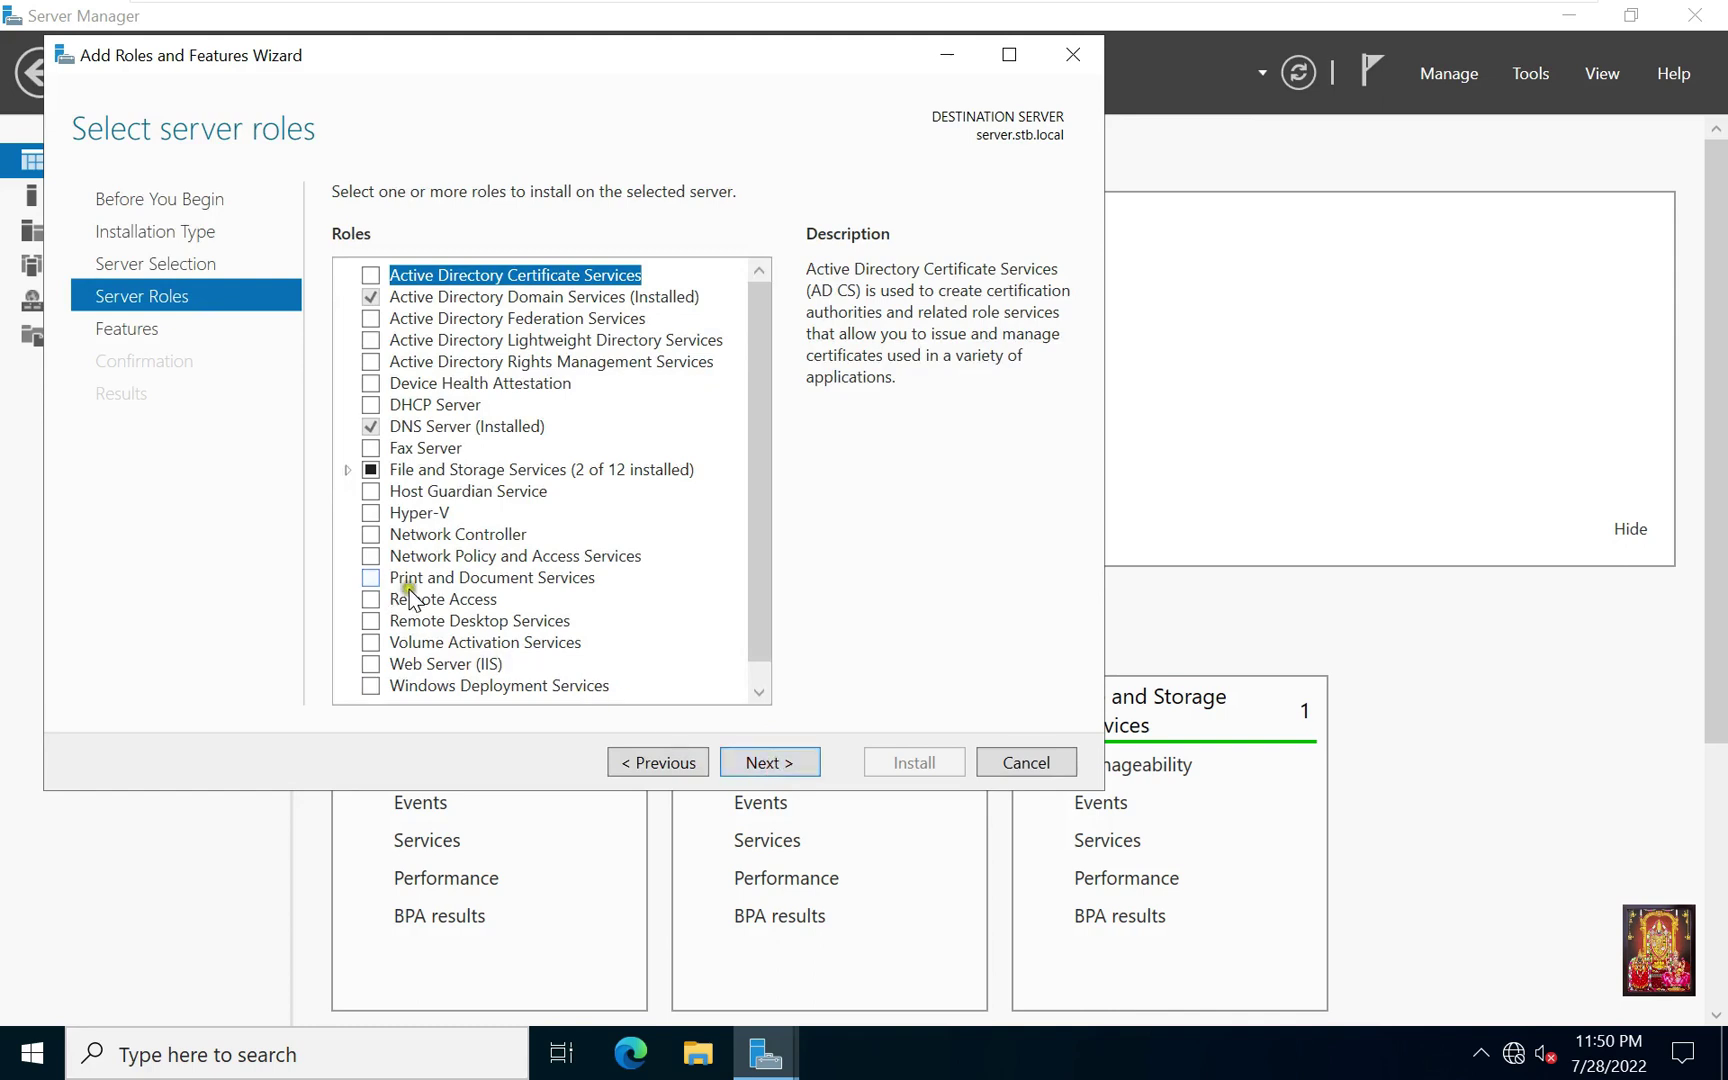
click(460, 600)
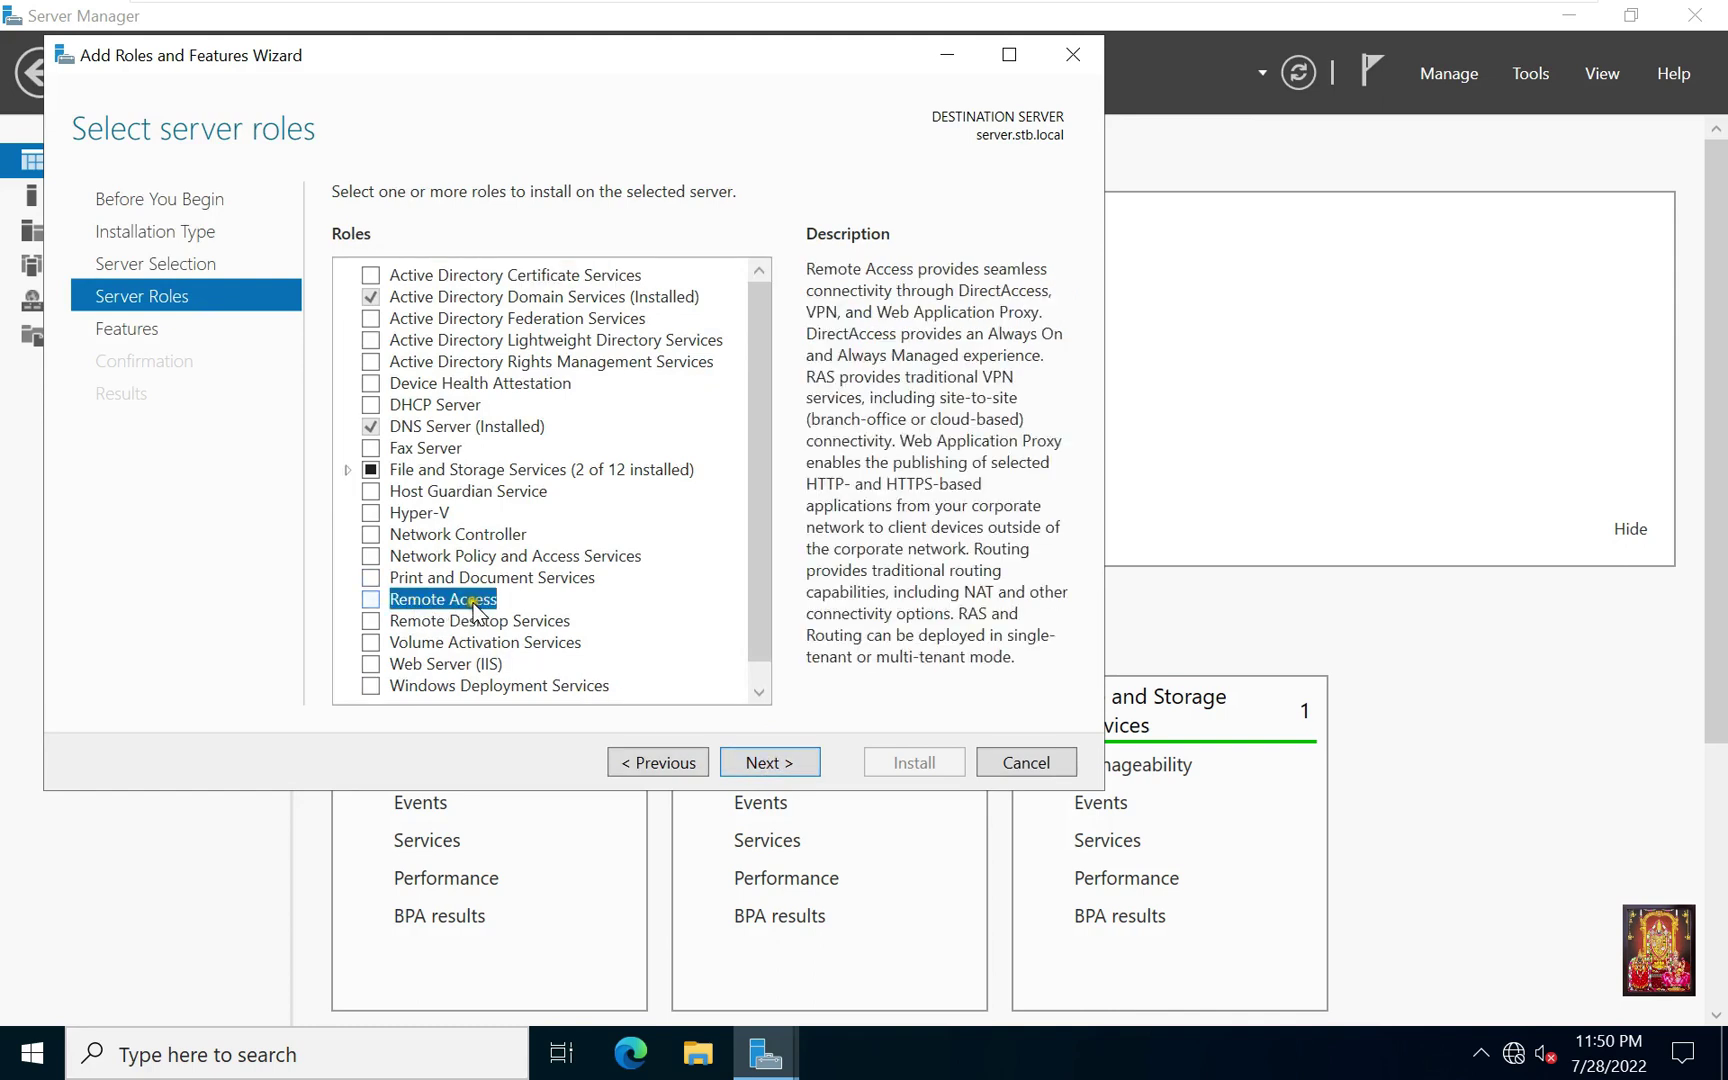
click(371, 600)
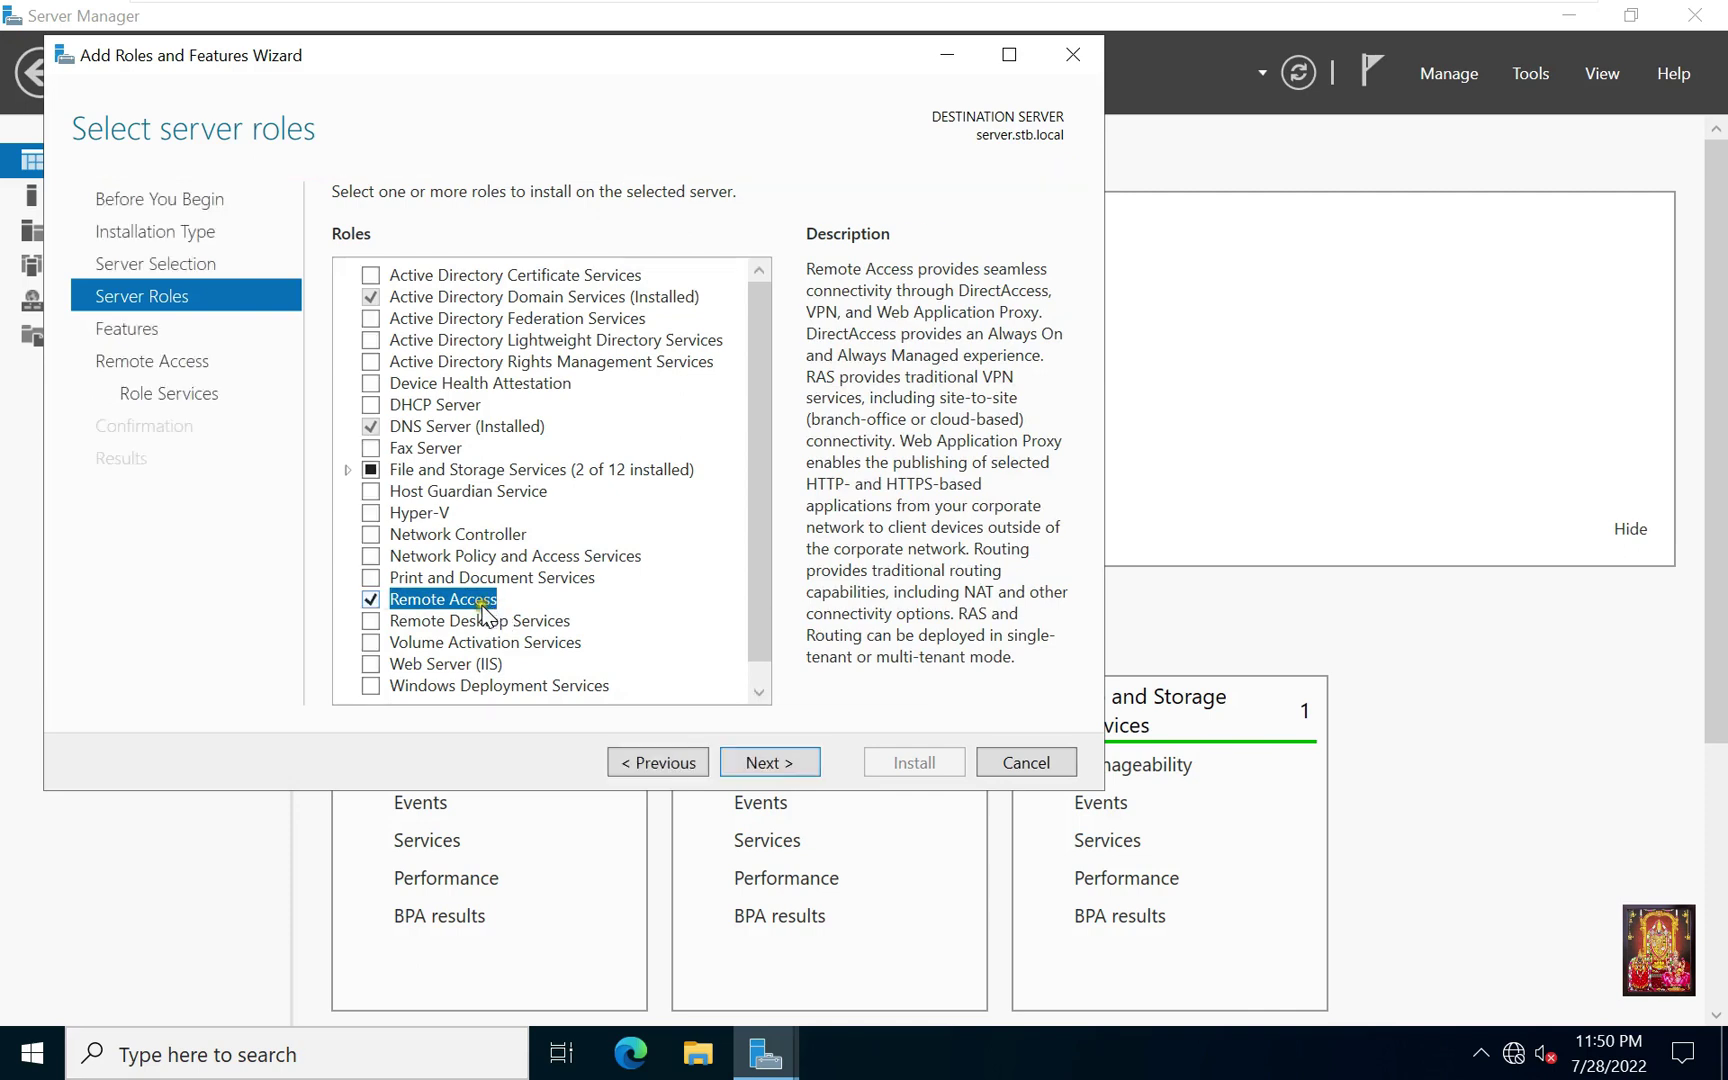
click(784, 764)
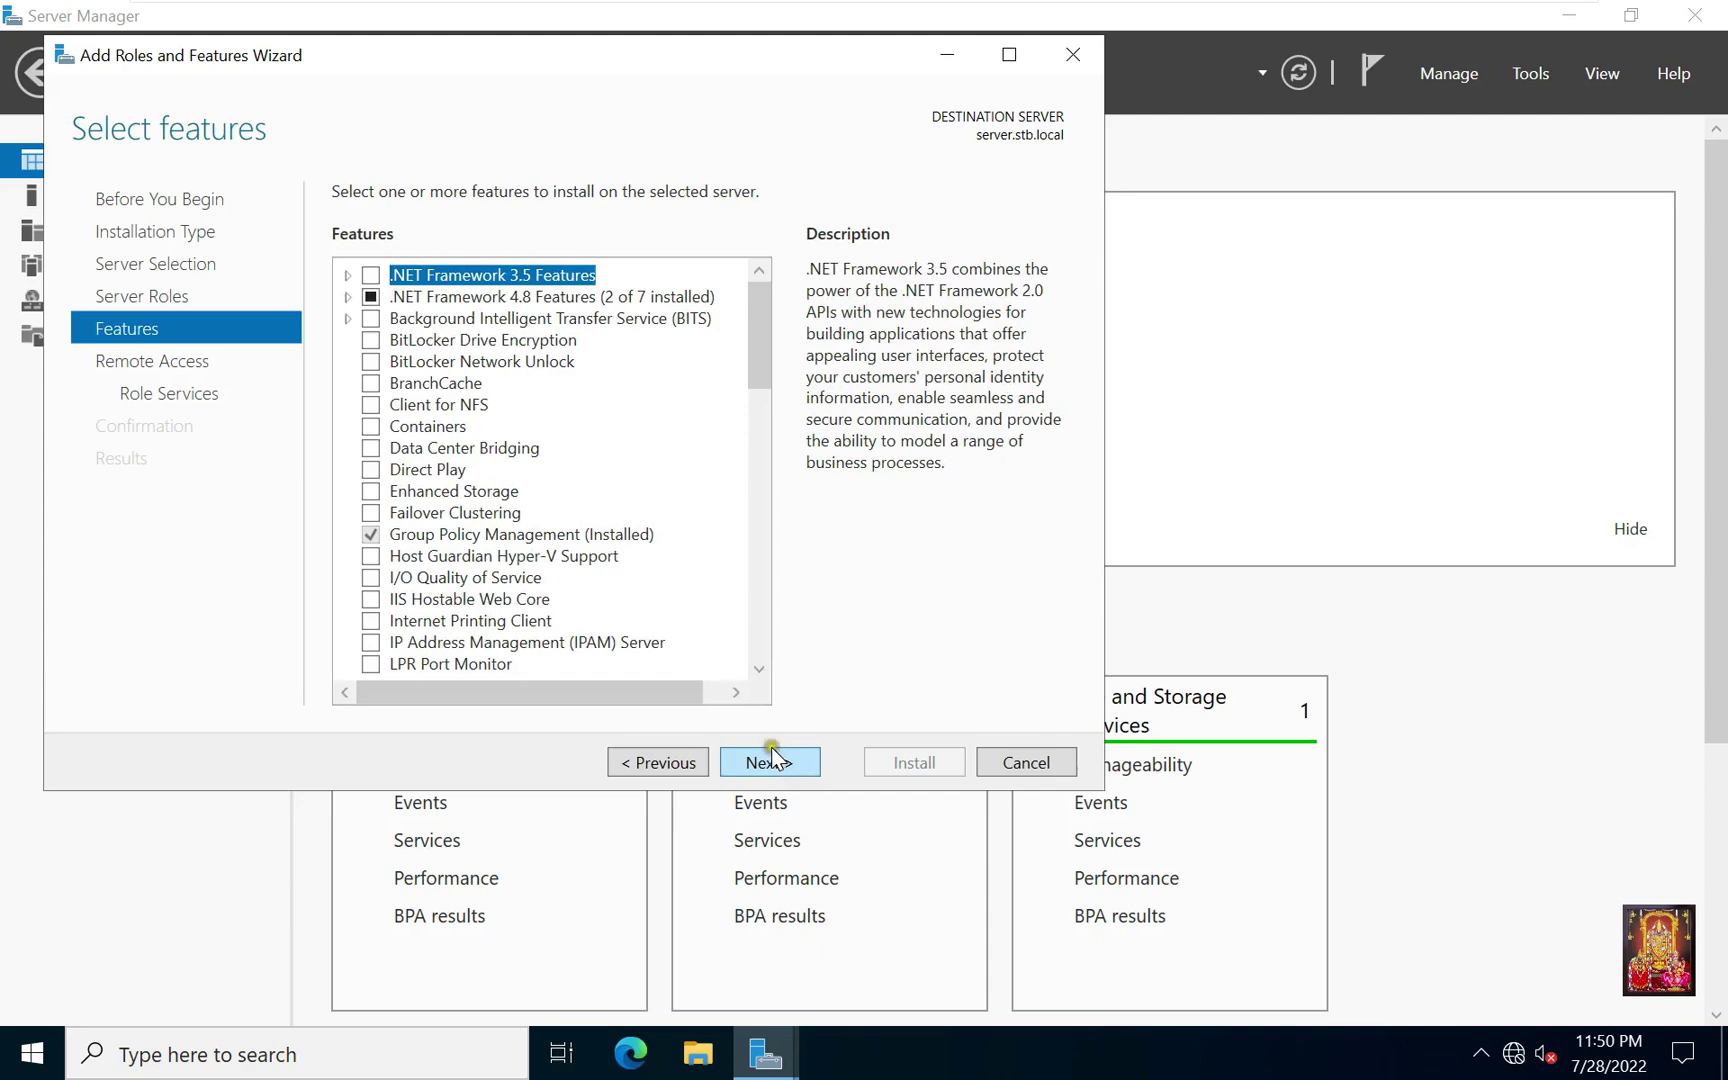
click(757, 762)
click(758, 763)
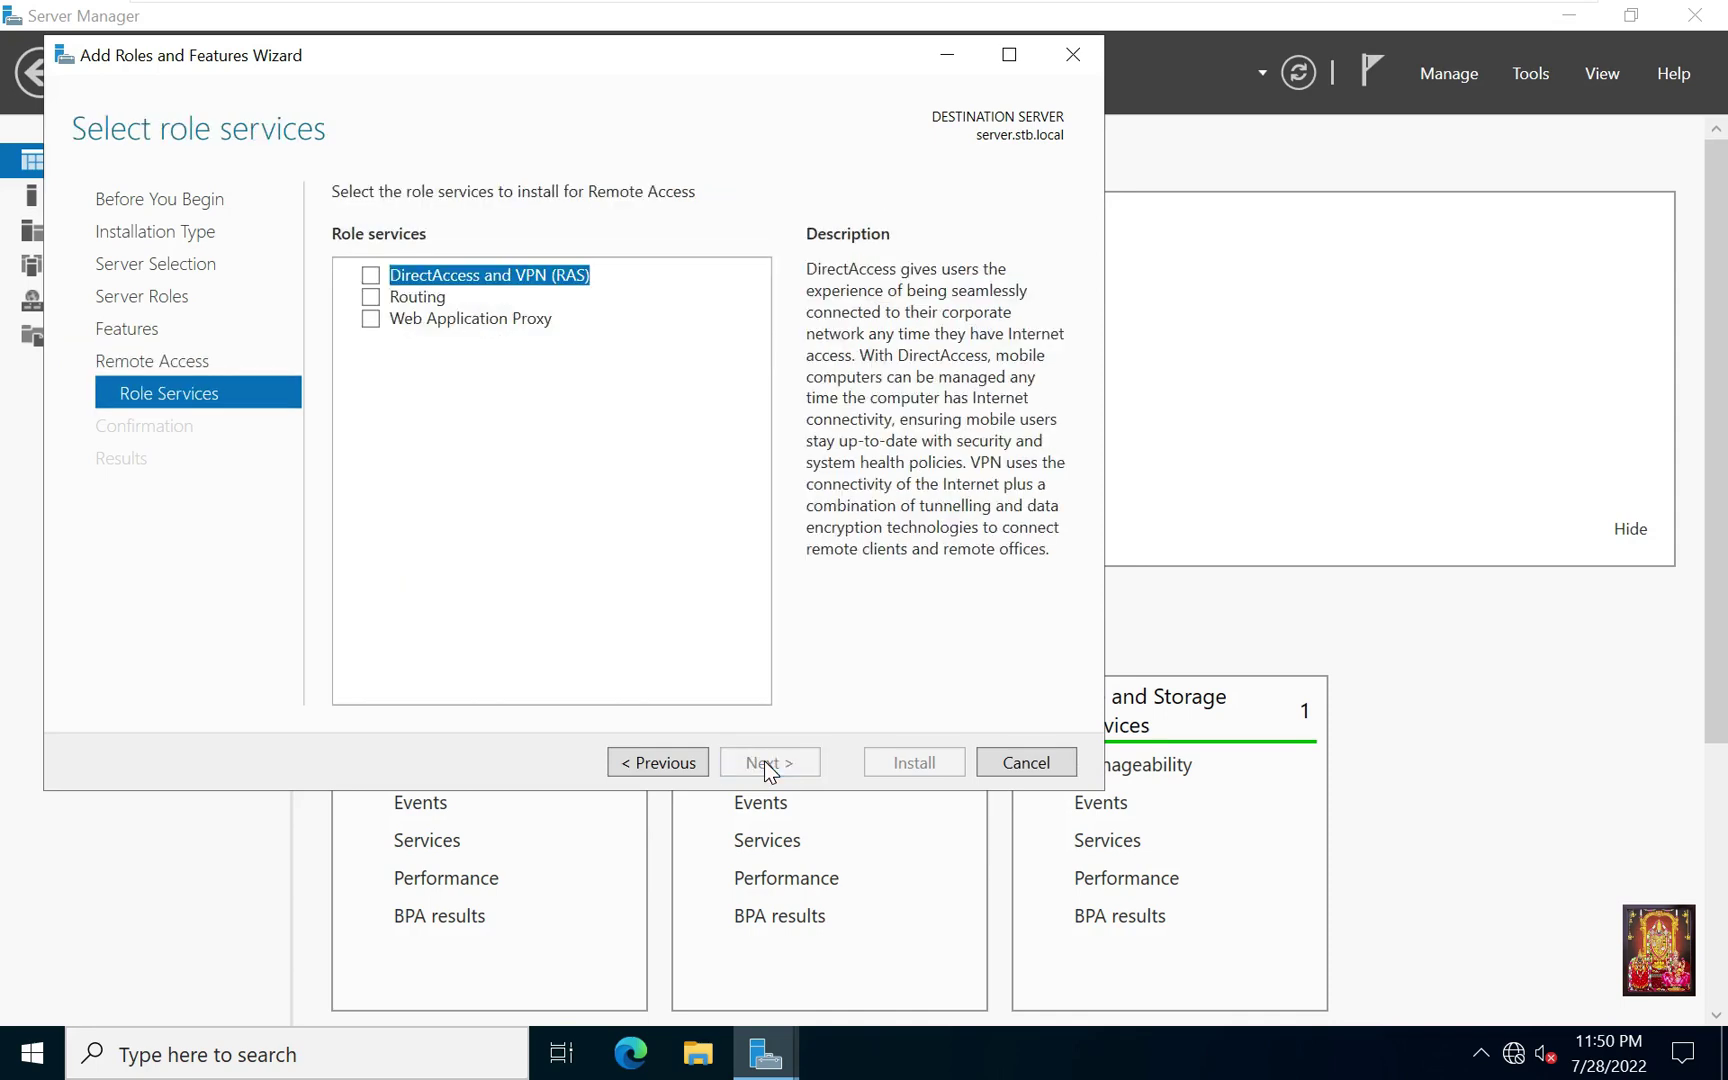
Step: Tick DirectAccess and VPN plus Routing with required features, keep default IIS services, allow automatic restarts
click(371, 318)
click(371, 297)
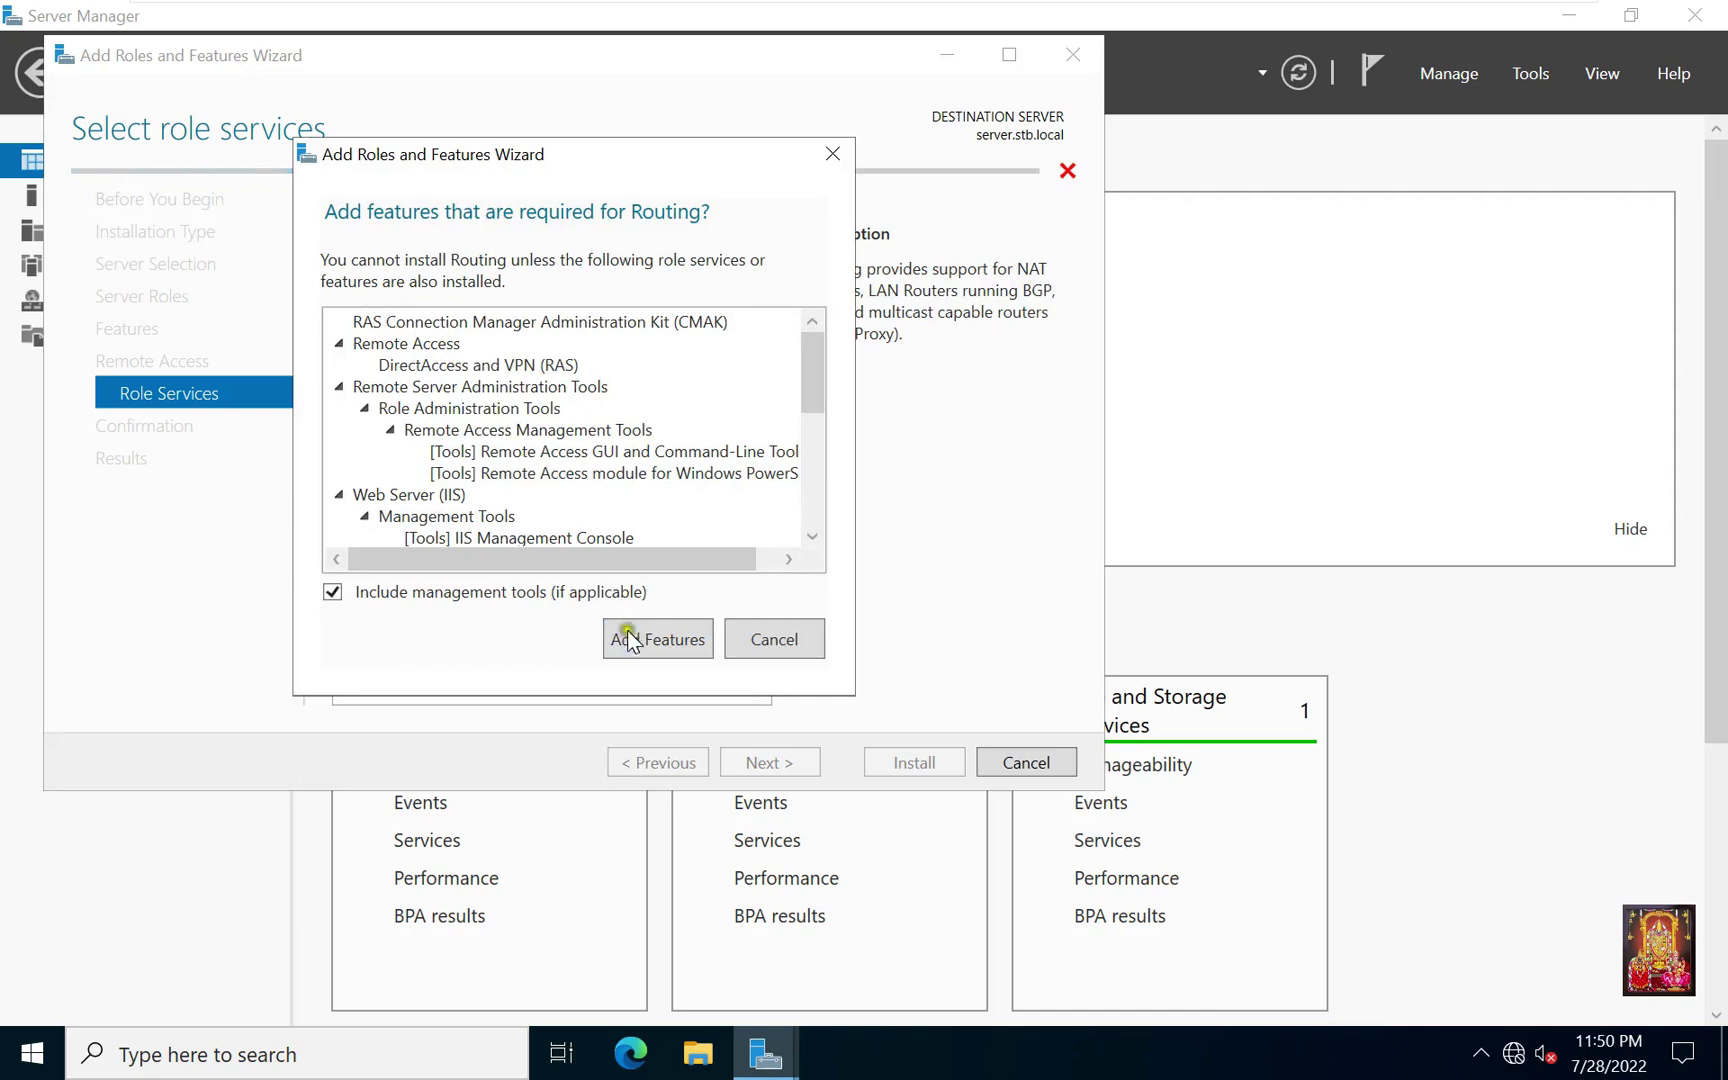
click(676, 645)
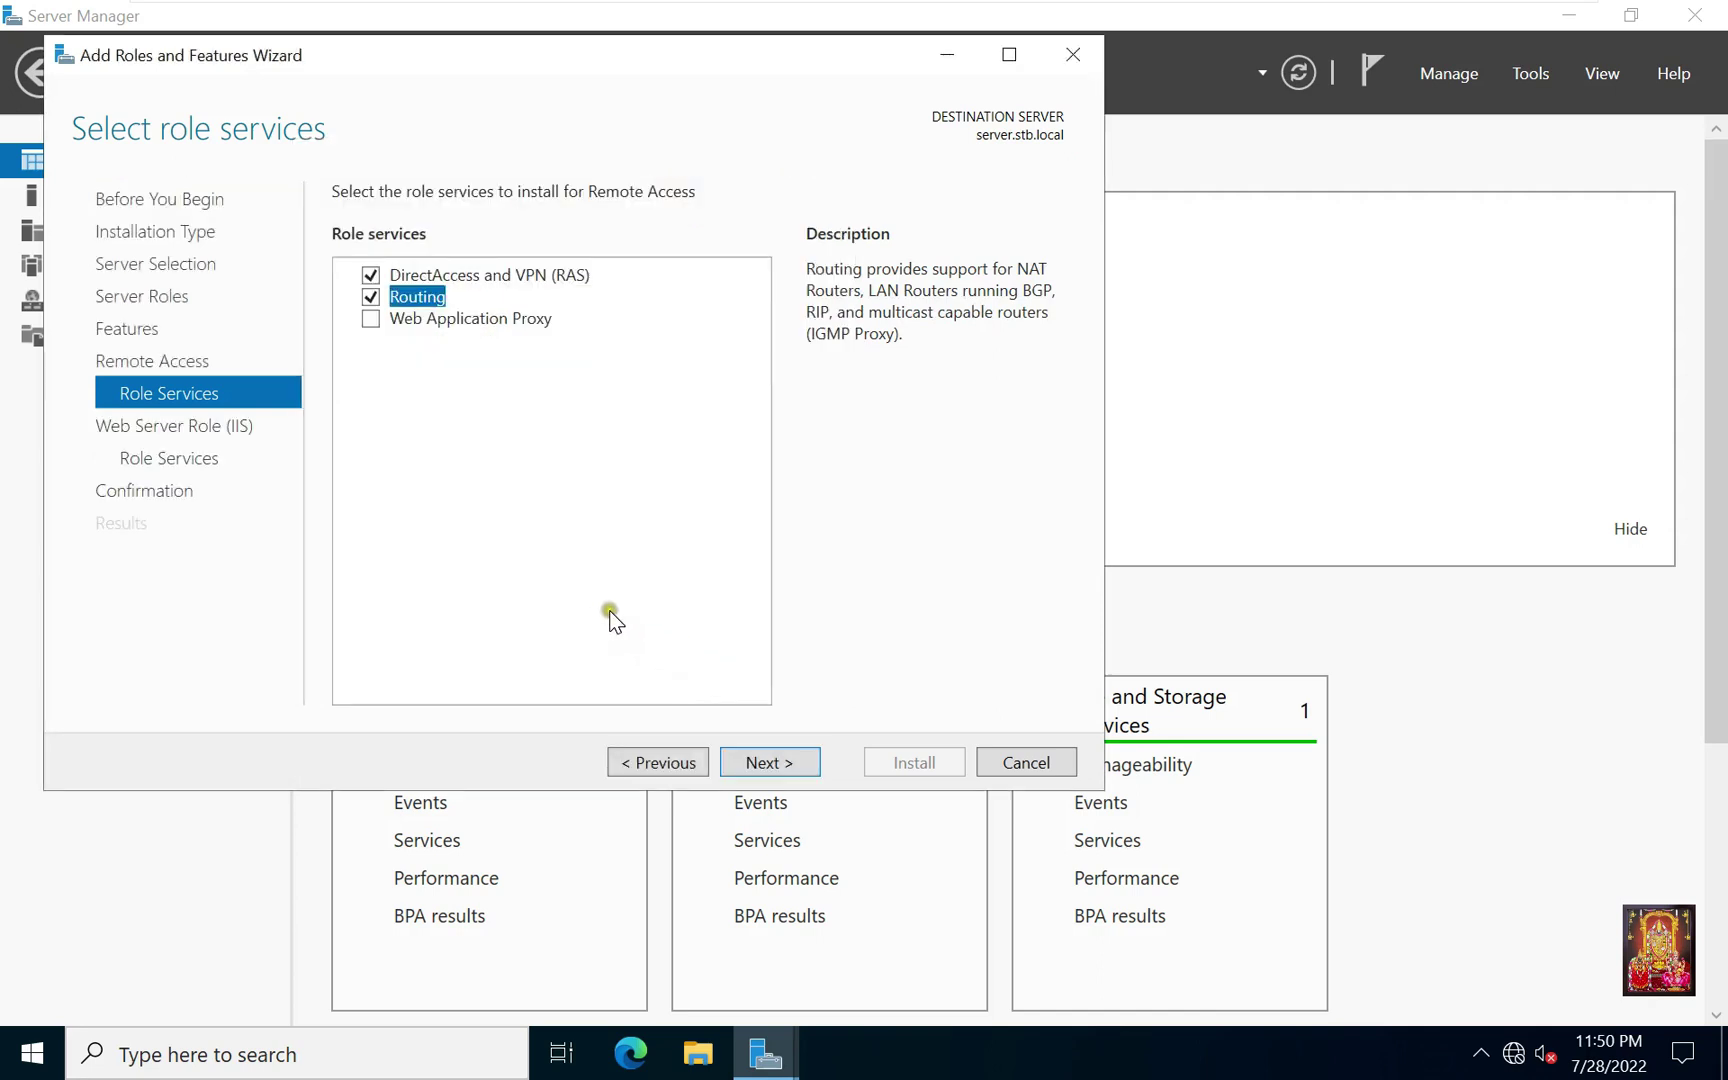
click(757, 761)
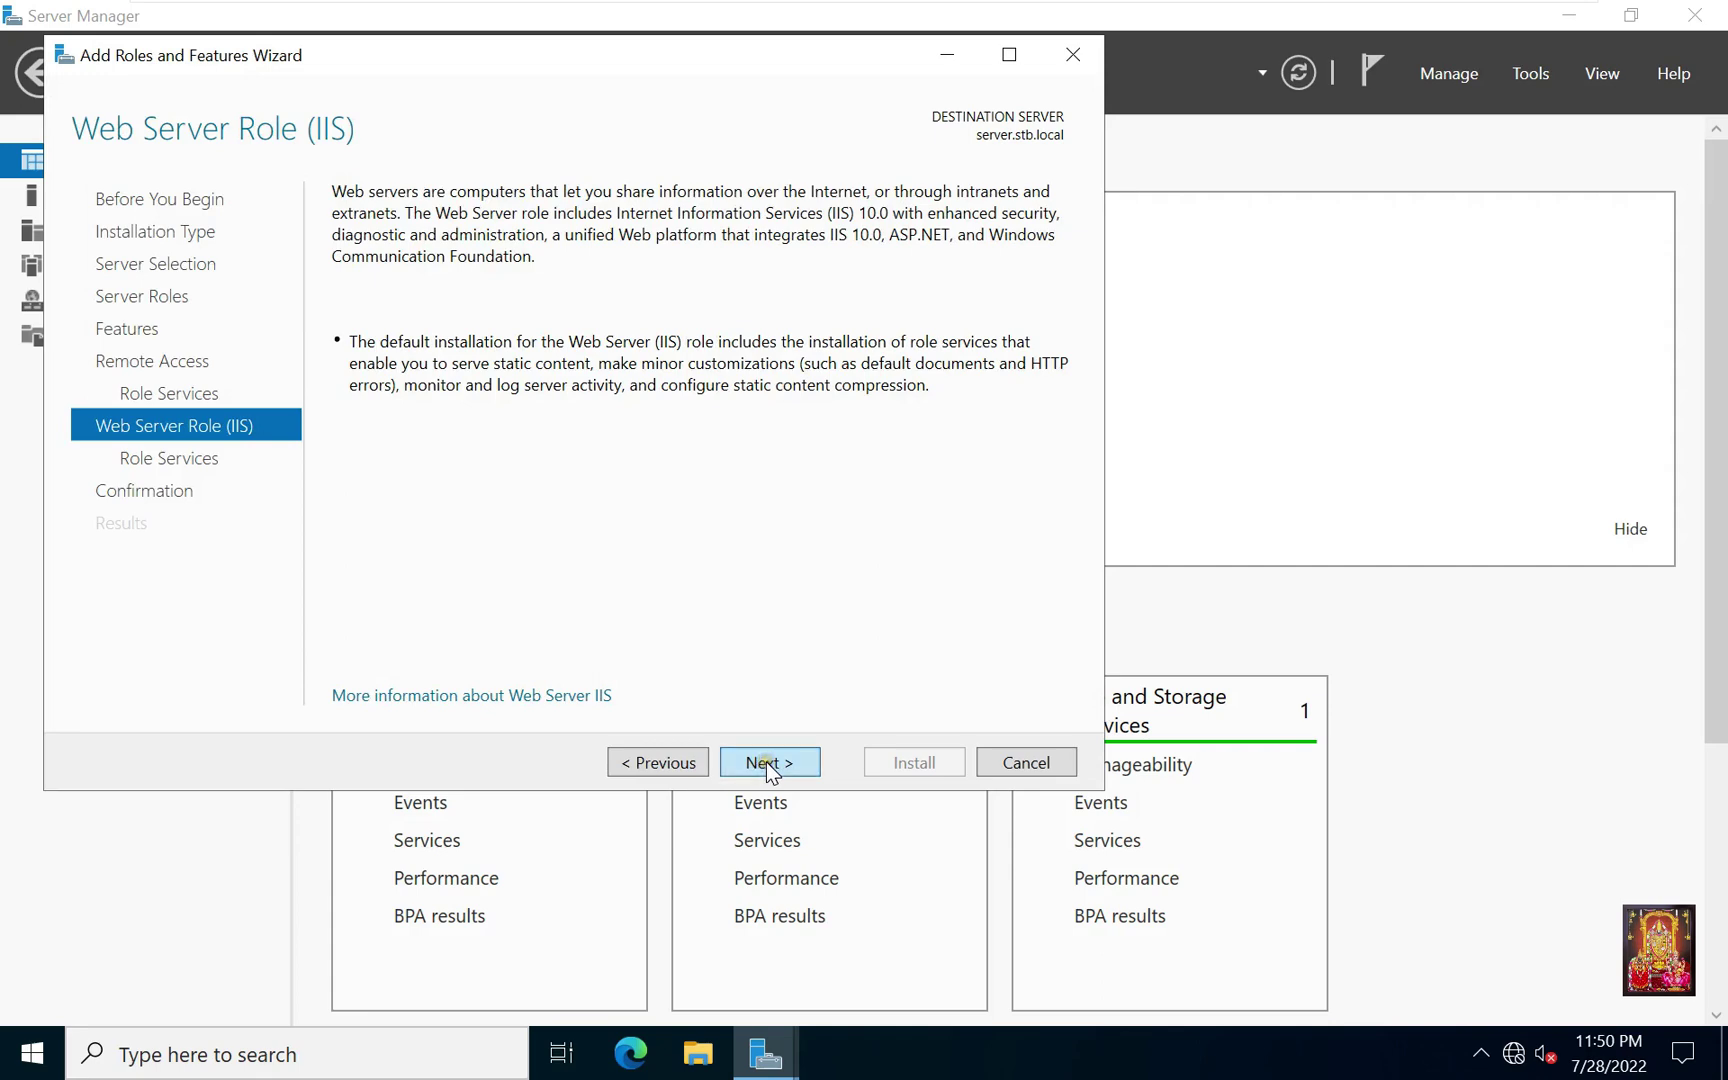
click(765, 761)
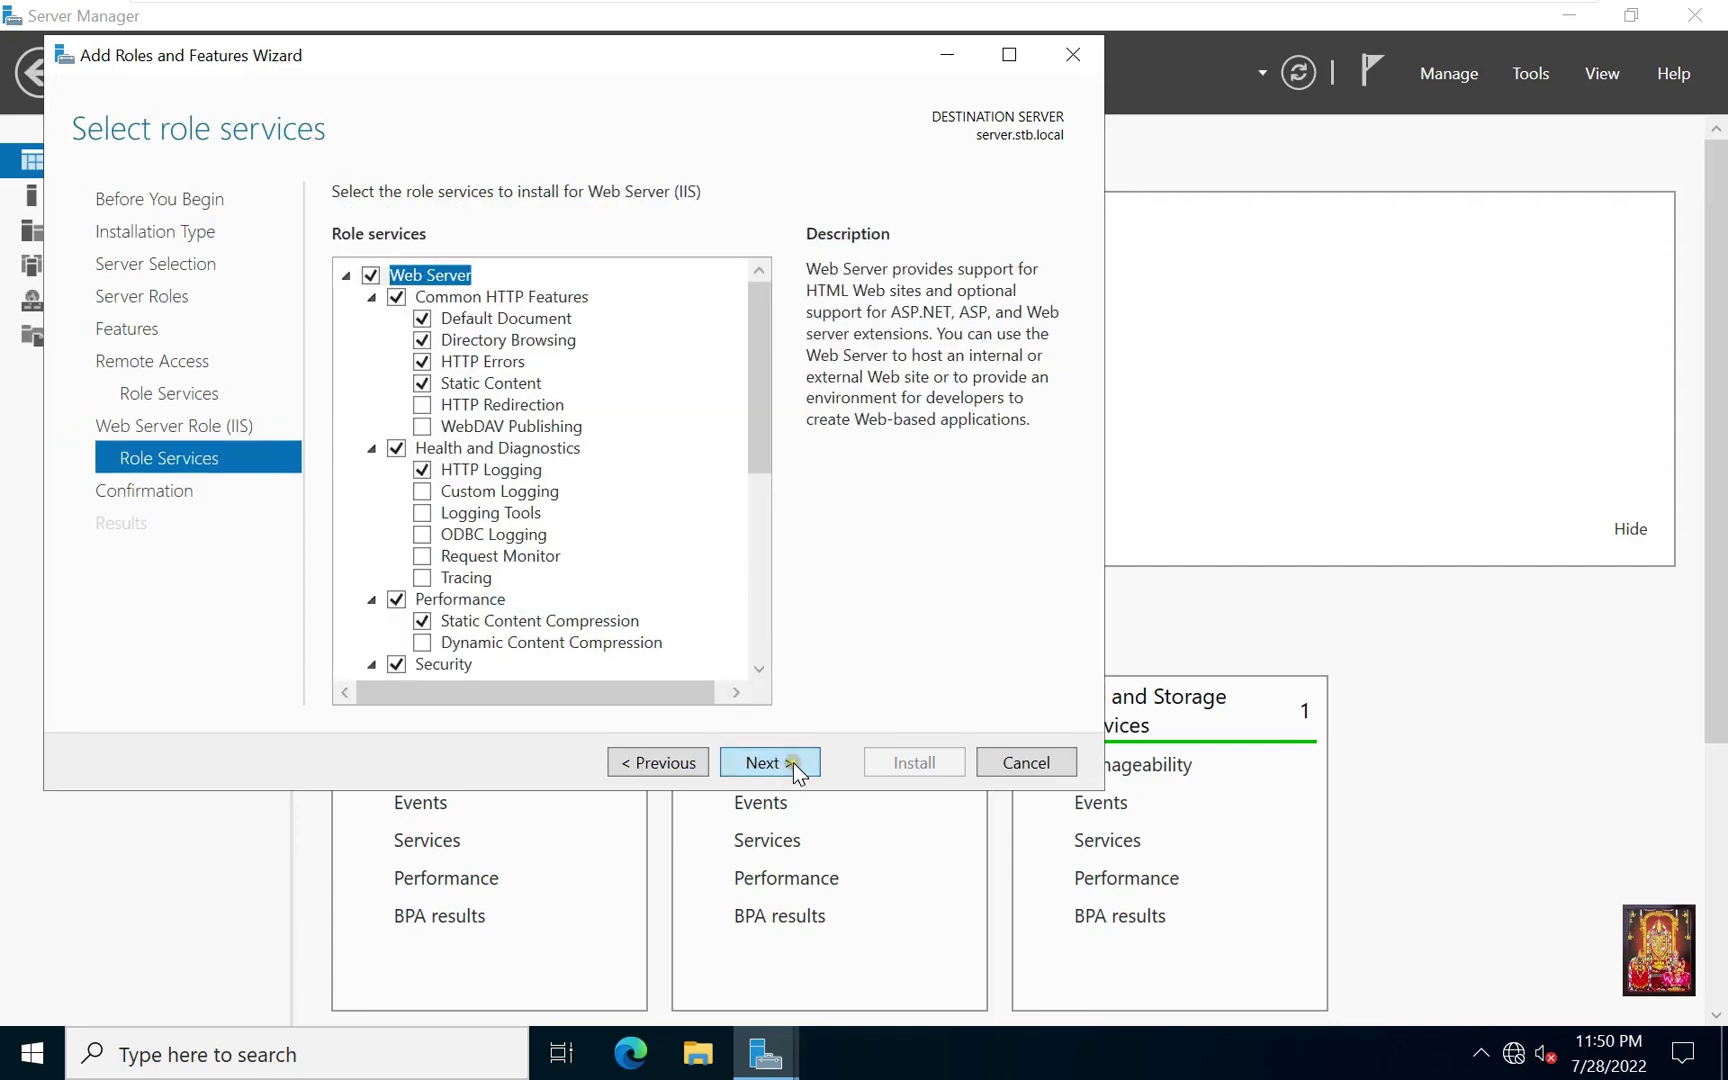
click(779, 768)
click(342, 233)
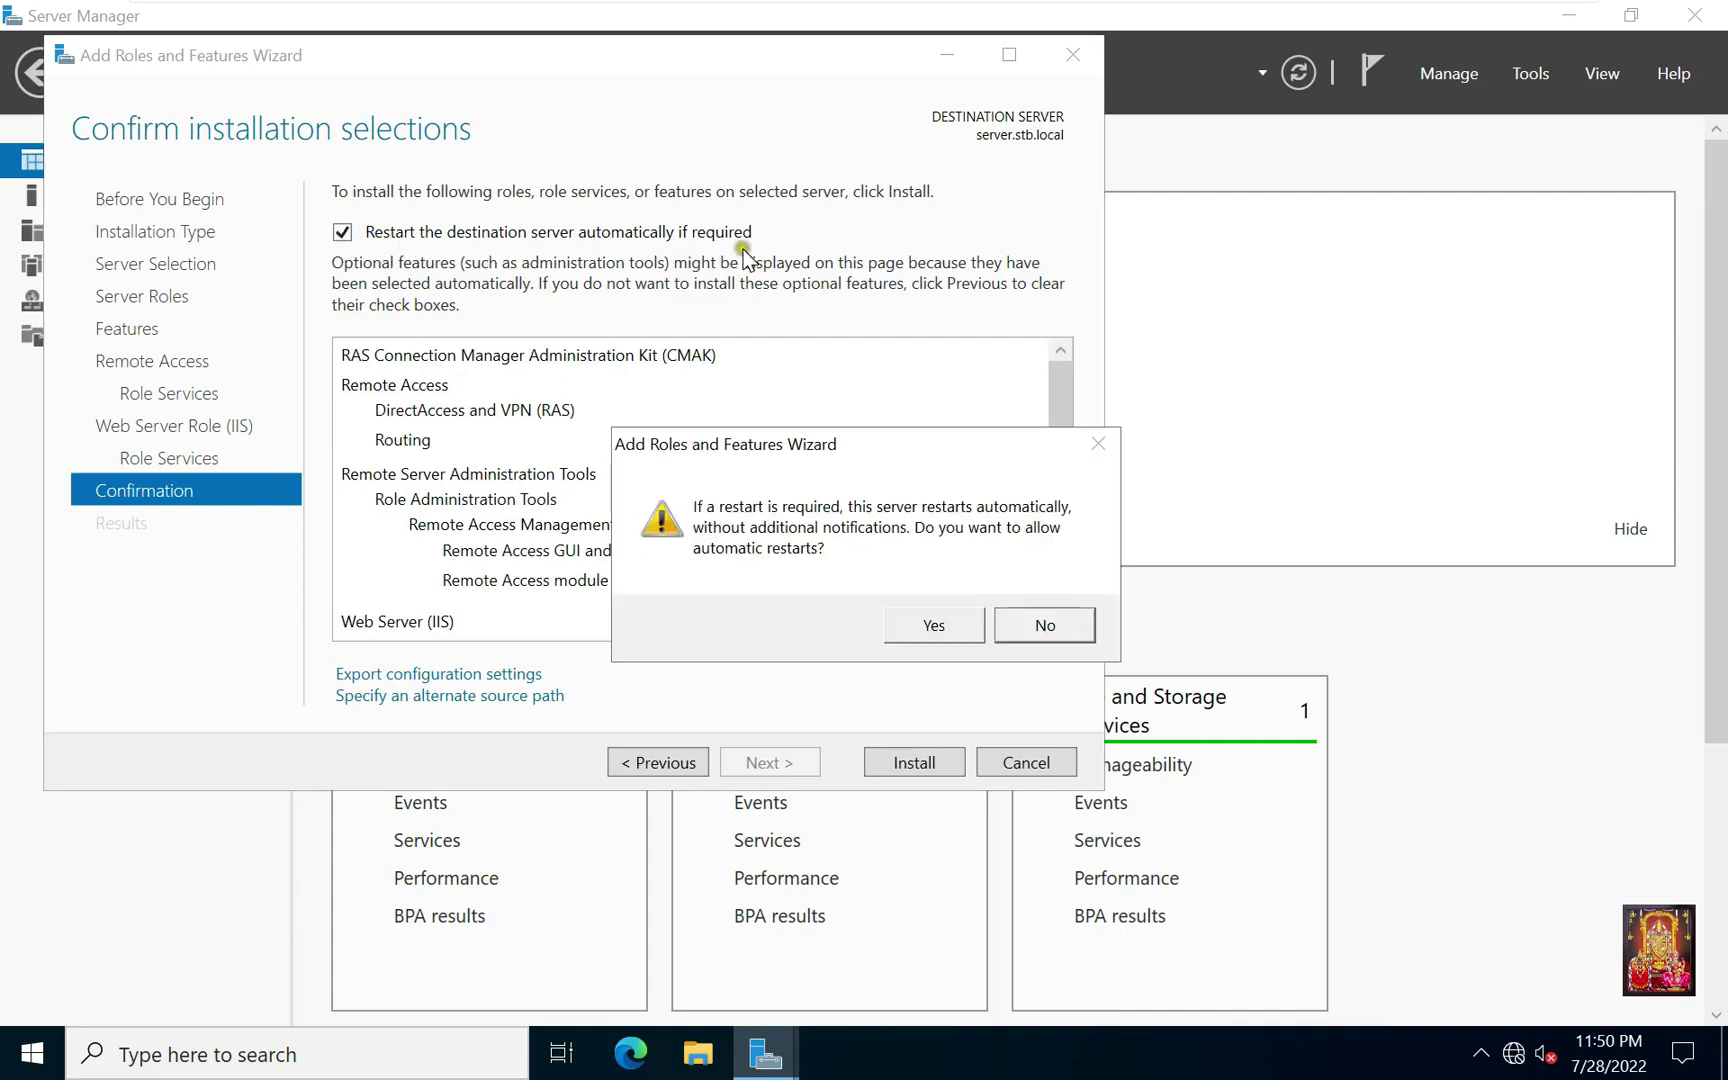
click(928, 622)
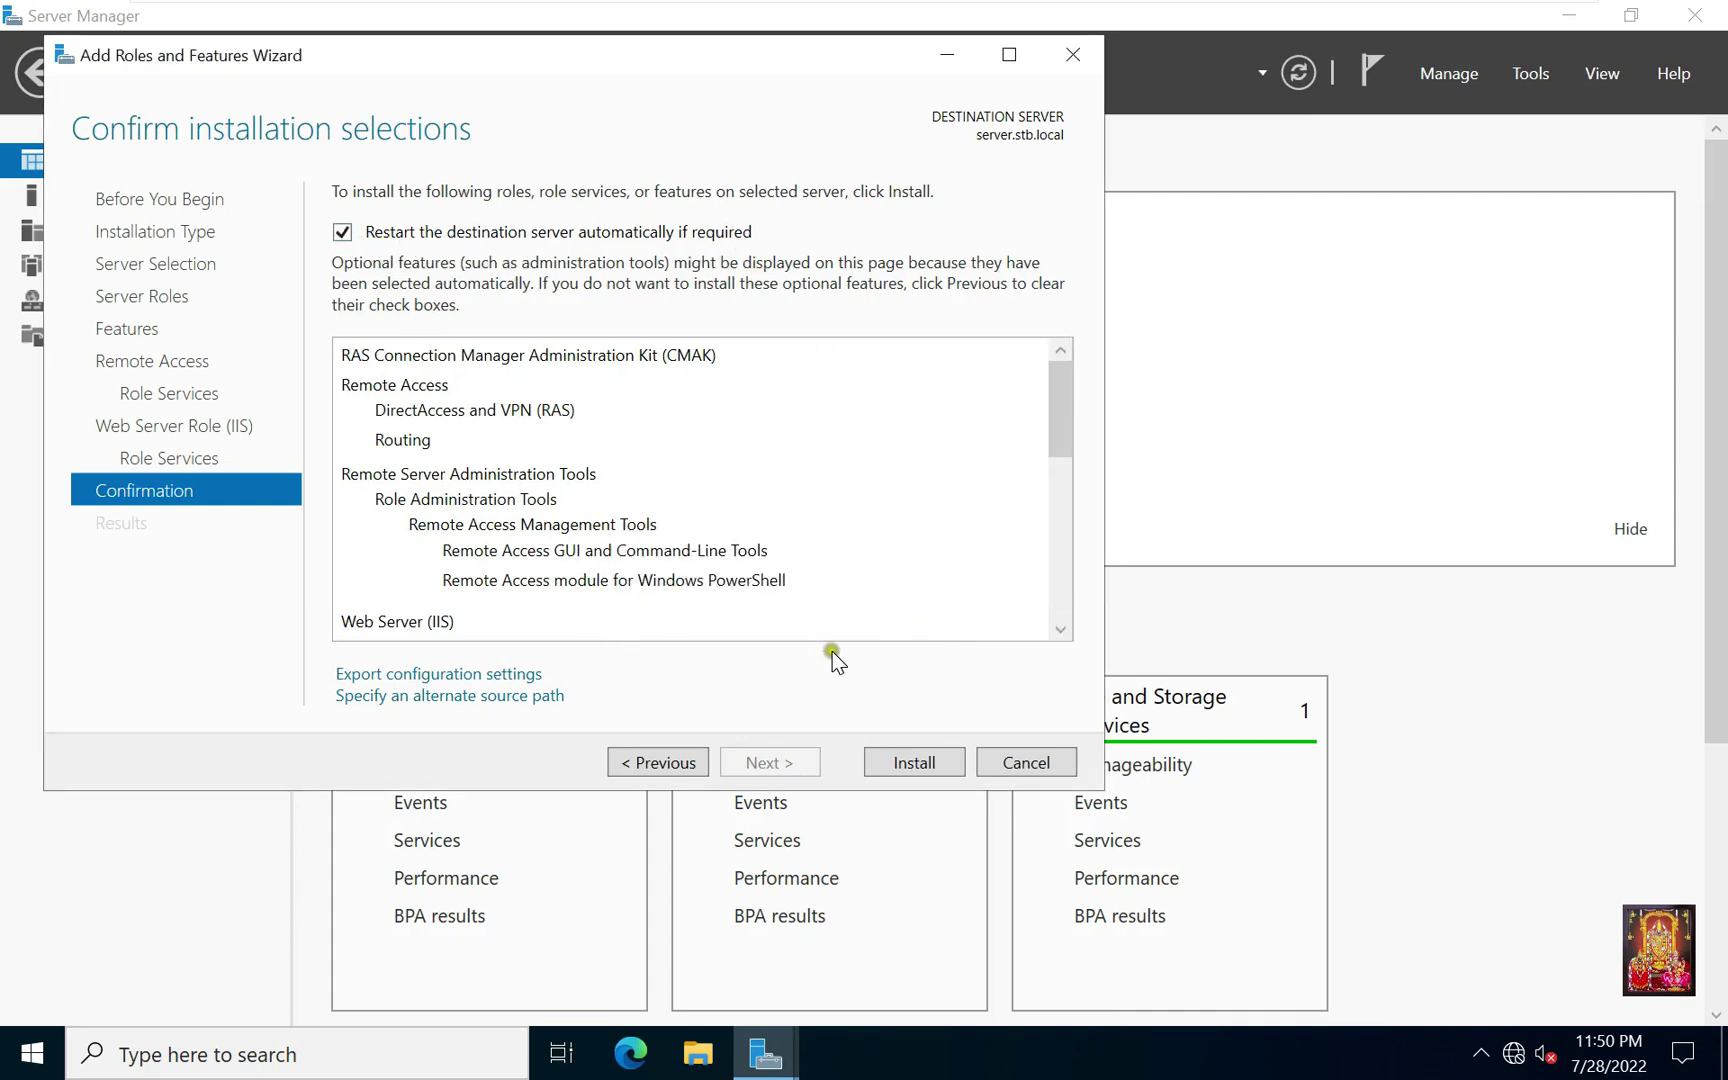
Step: Install Remote Access with Routing and IIS on server.stb.local, then close the finished wizard
click(895, 759)
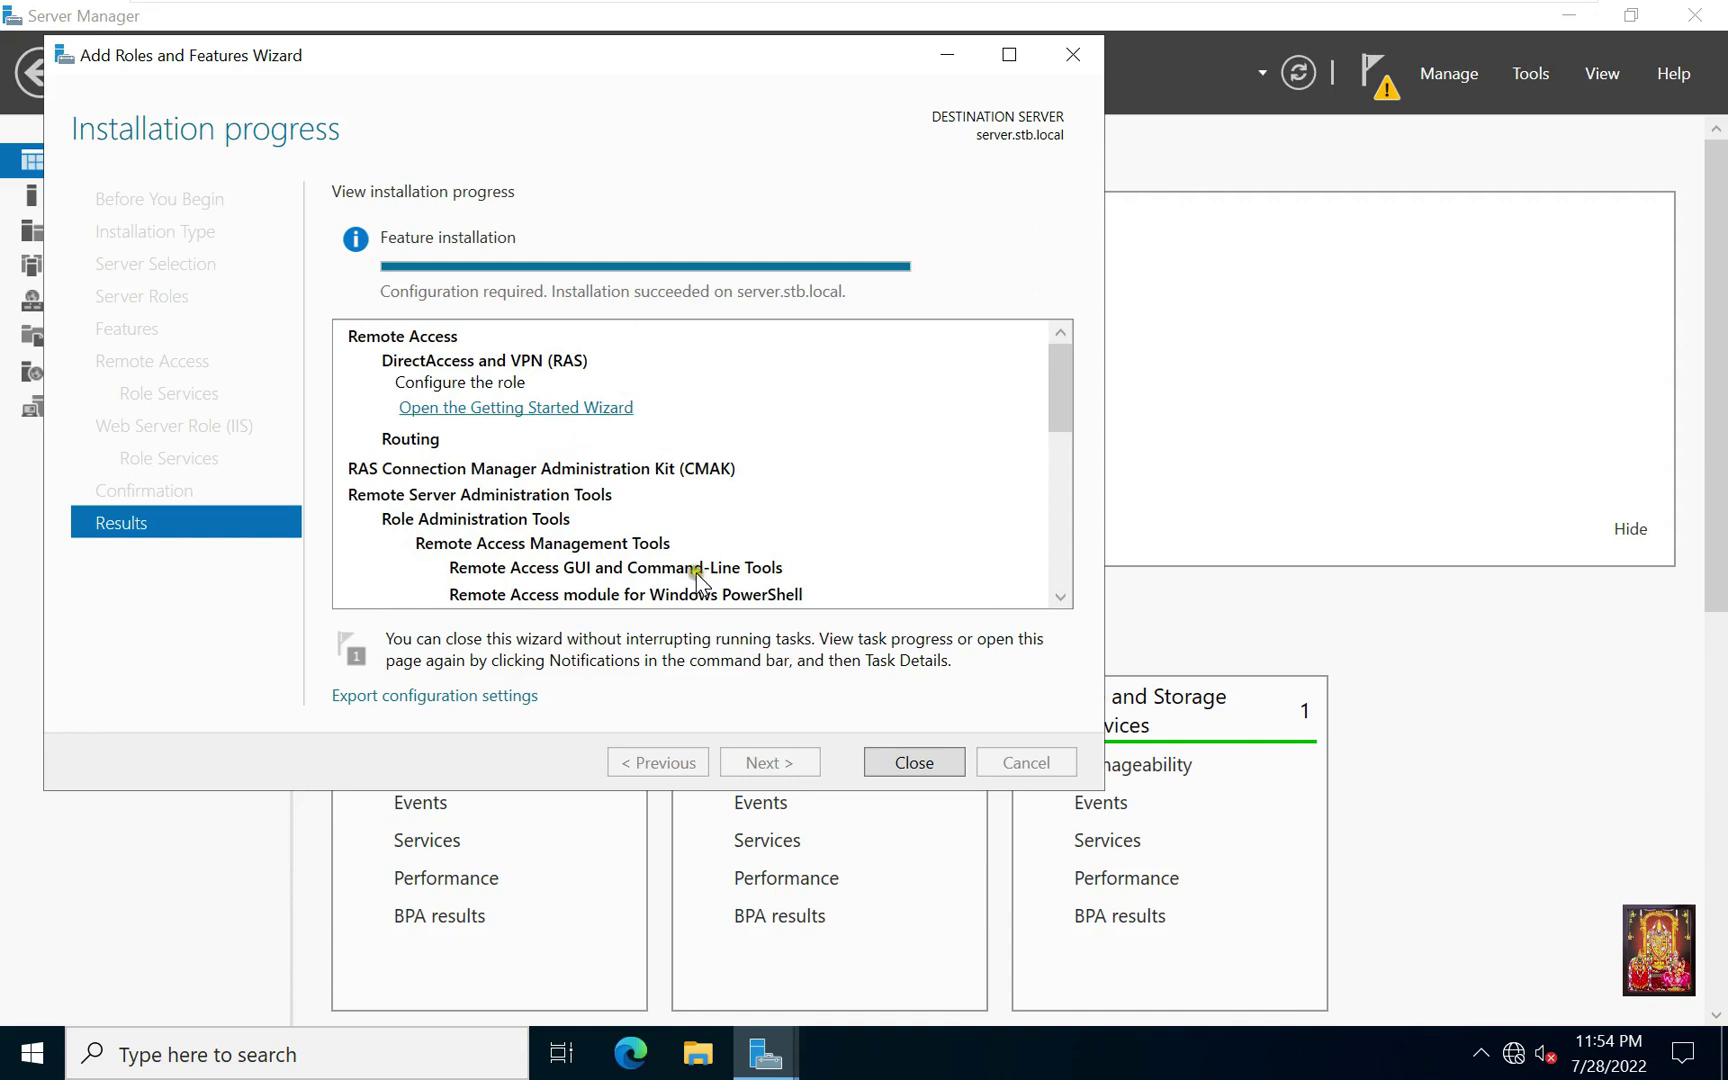
click(914, 763)
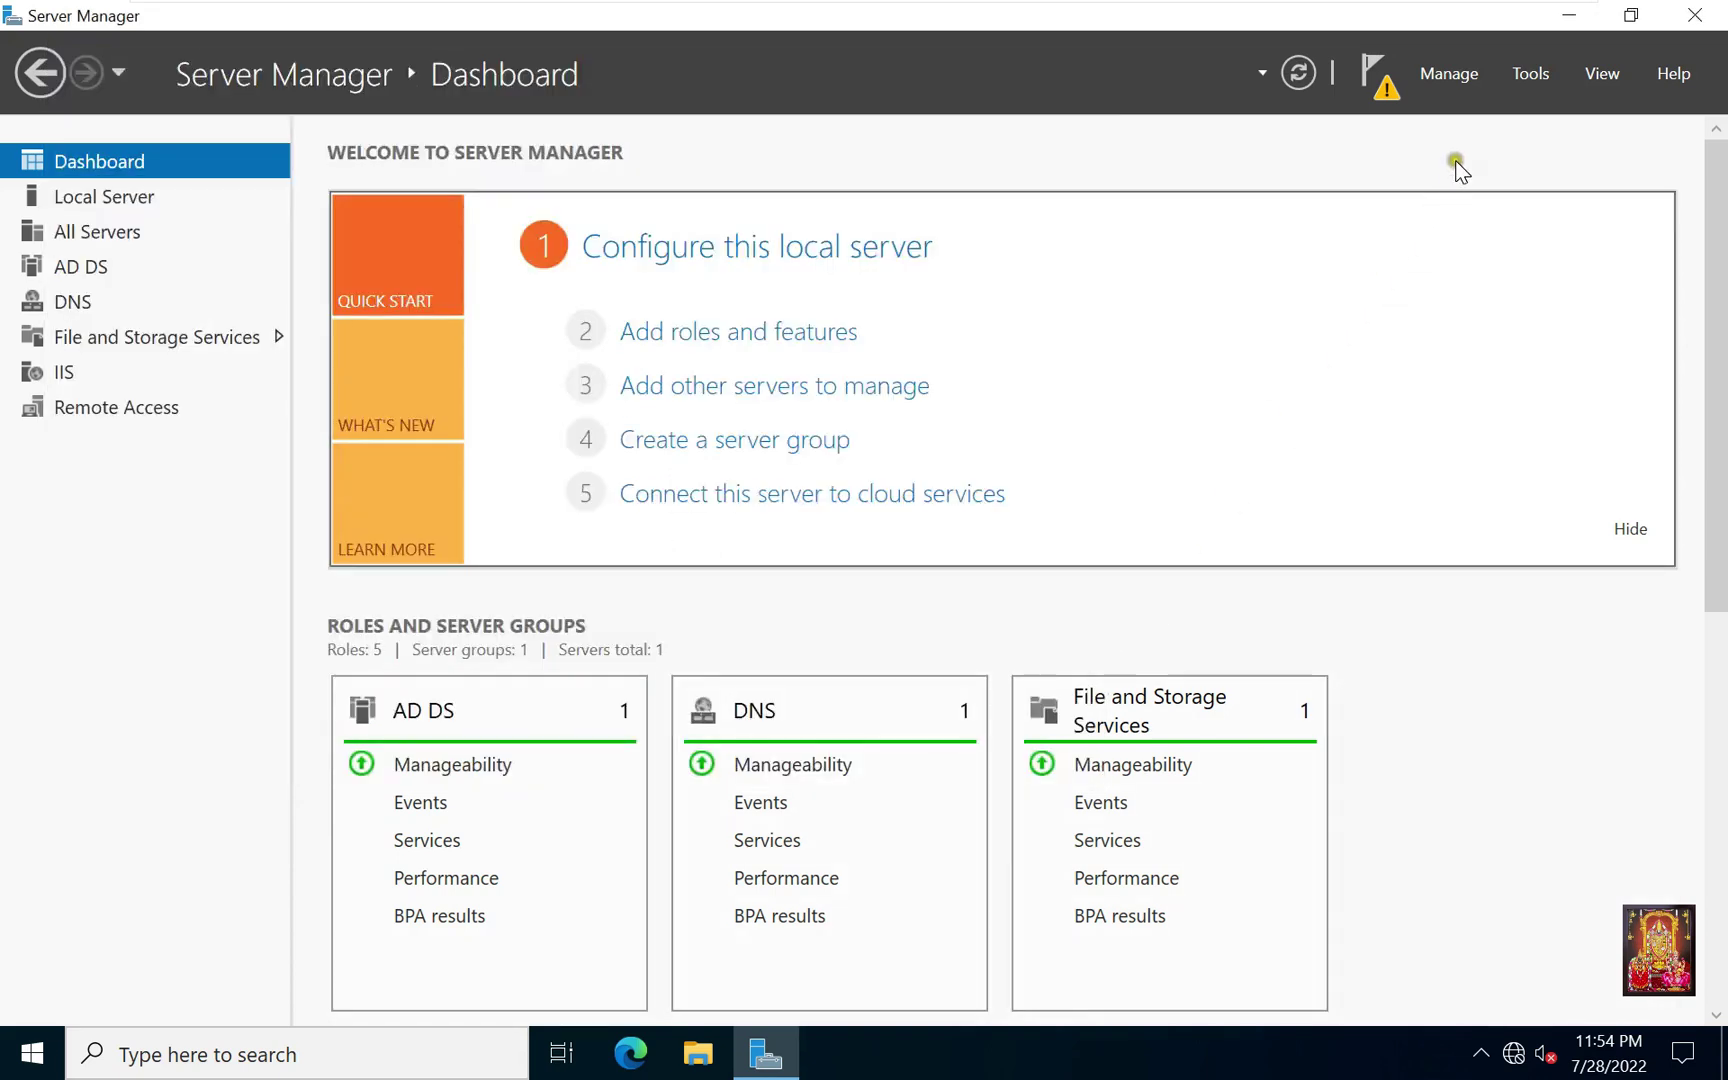
Step: Launch Routing and Remote Access from Server Manager's Tools menu and maximize its window
click(1527, 76)
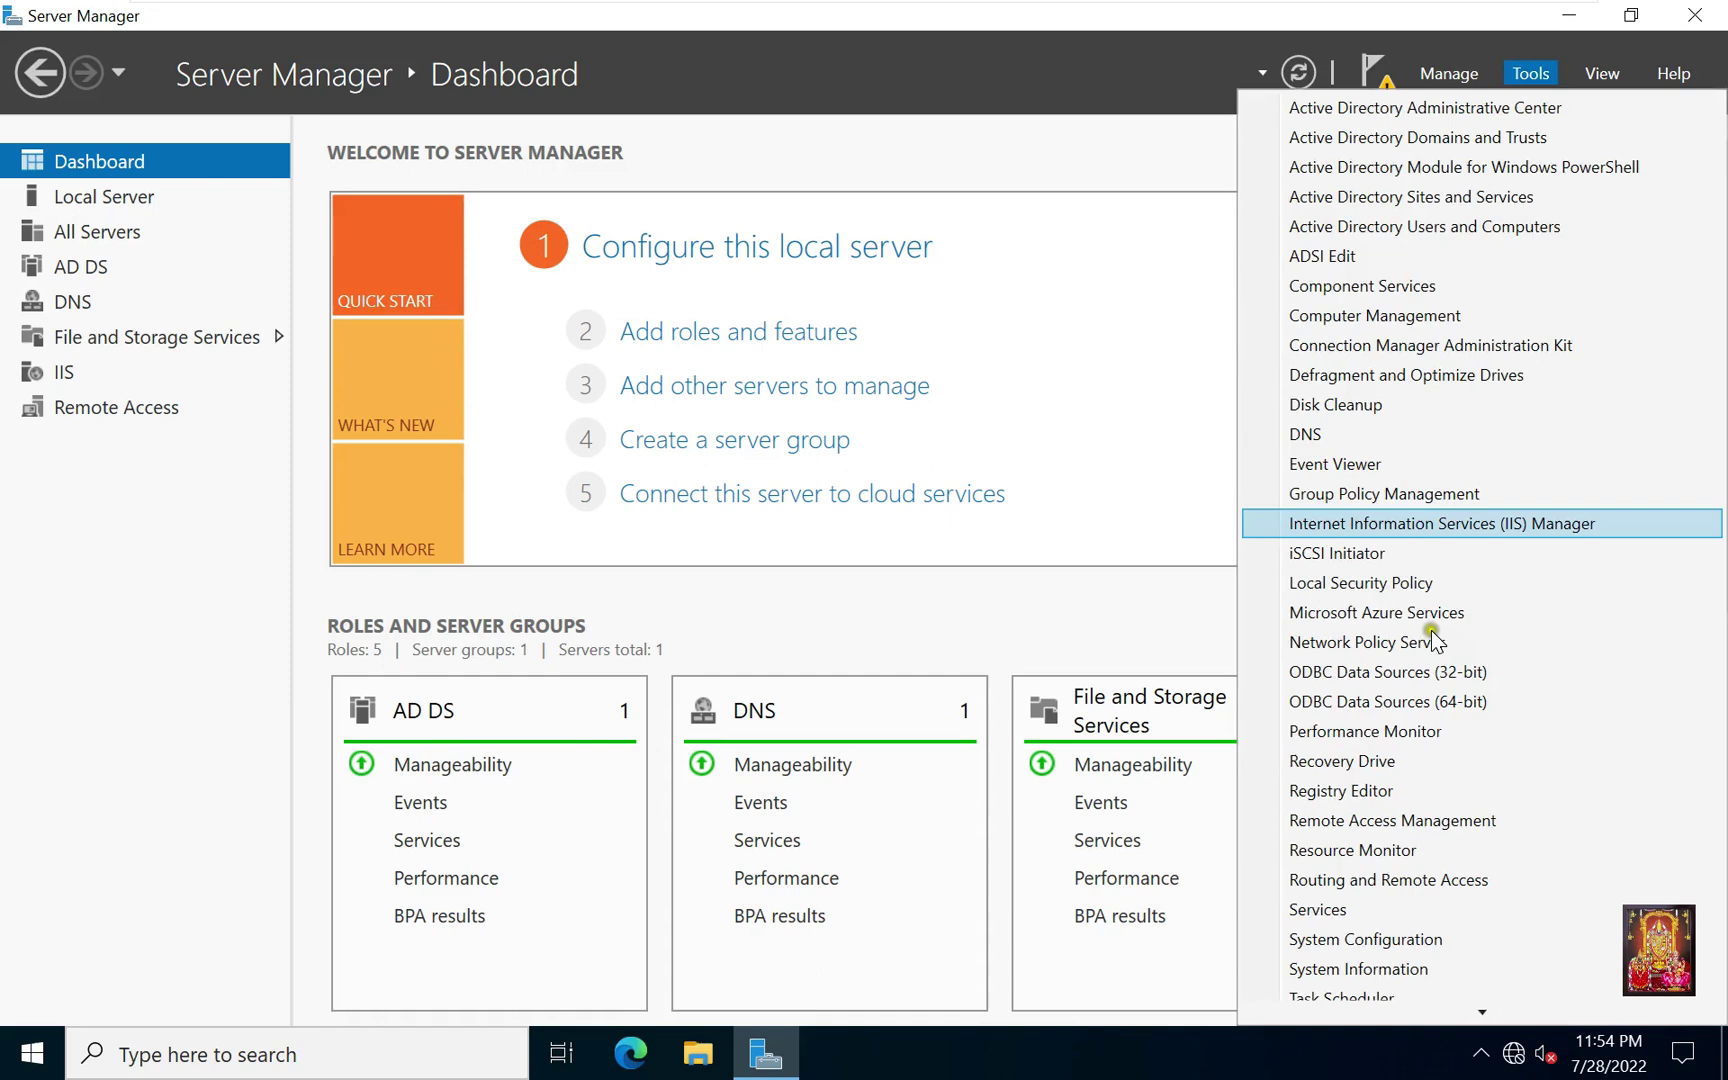
click(1467, 884)
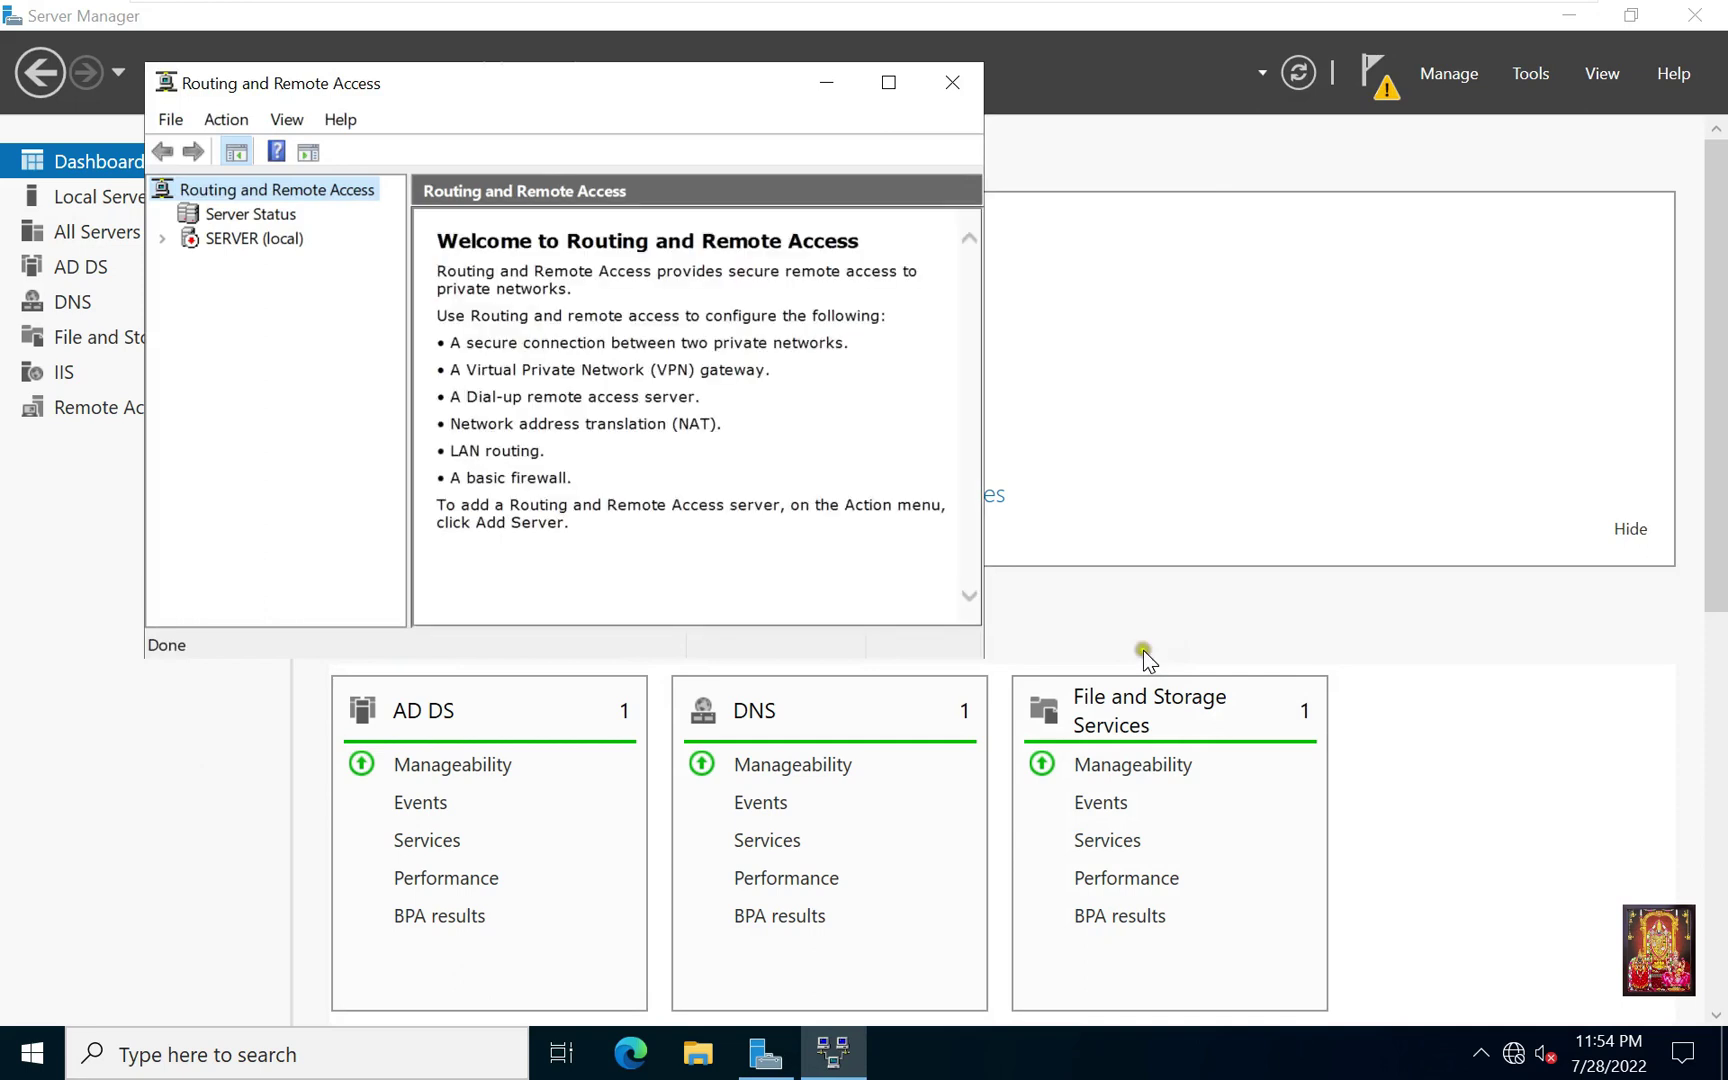
click(885, 82)
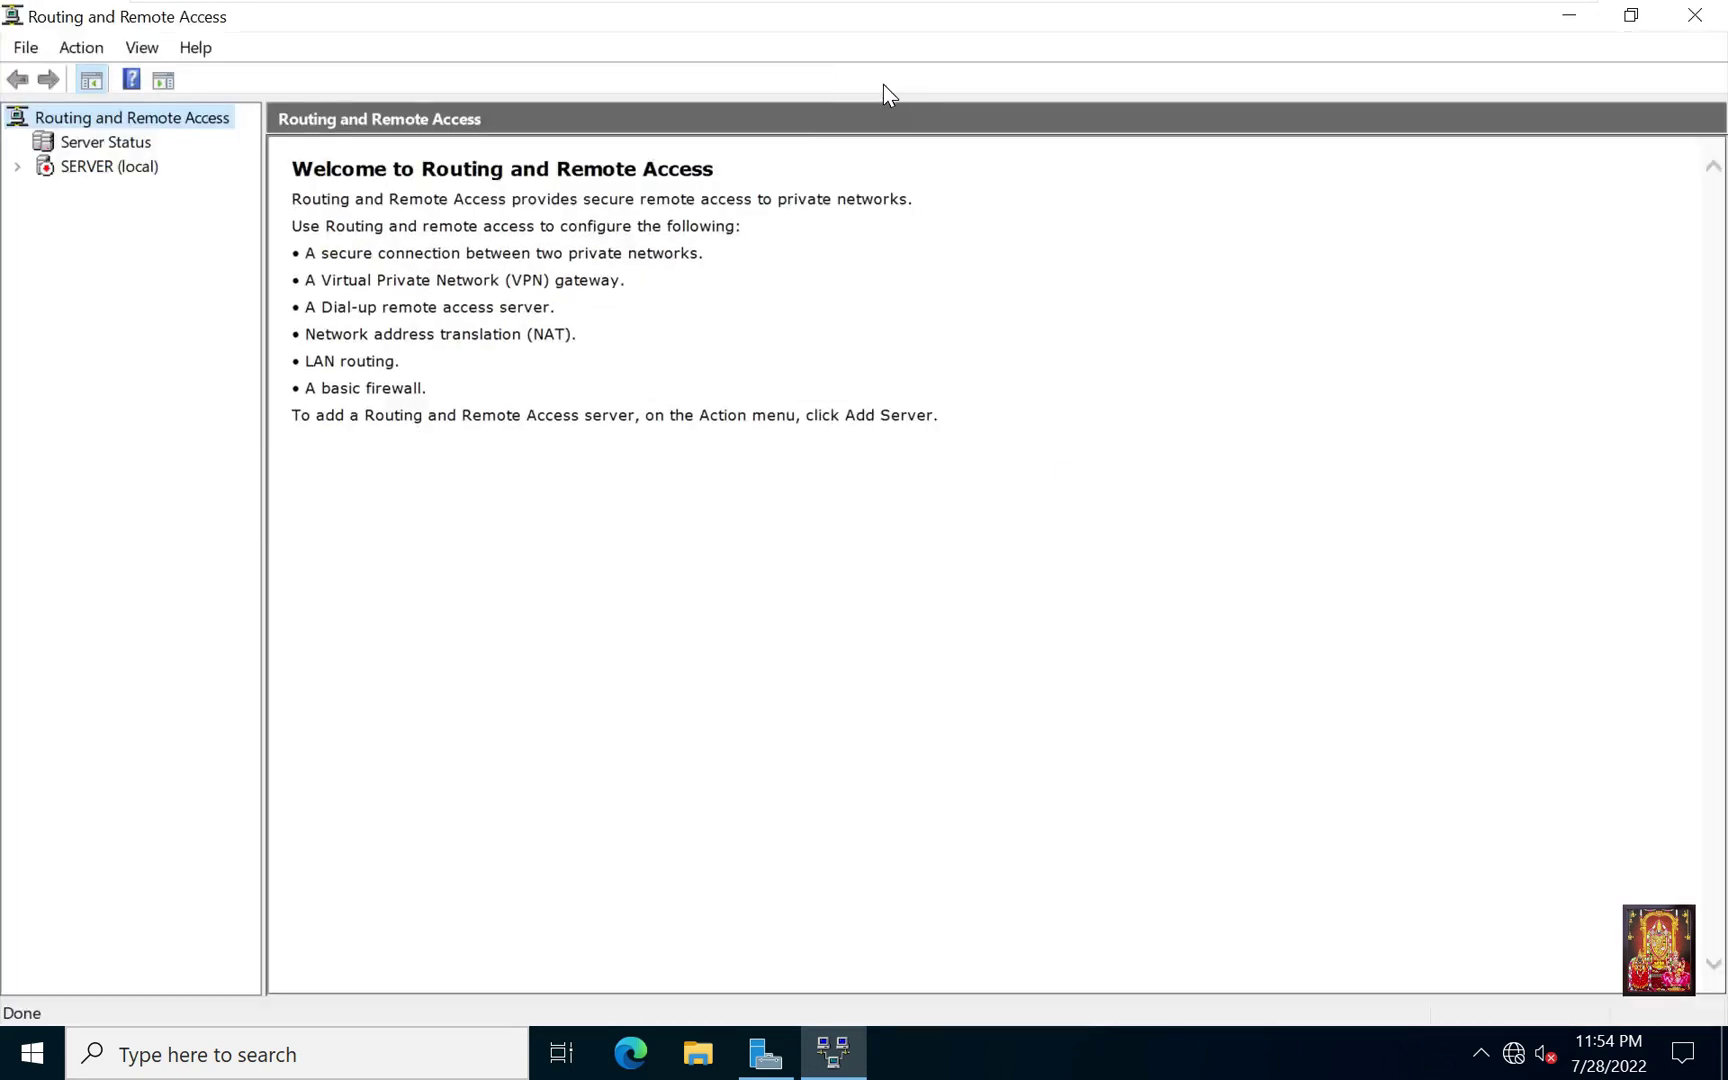
Step: Run the setup wizard on SERVER (local) with a custom LAN routing configuration and start the service
click(98, 170)
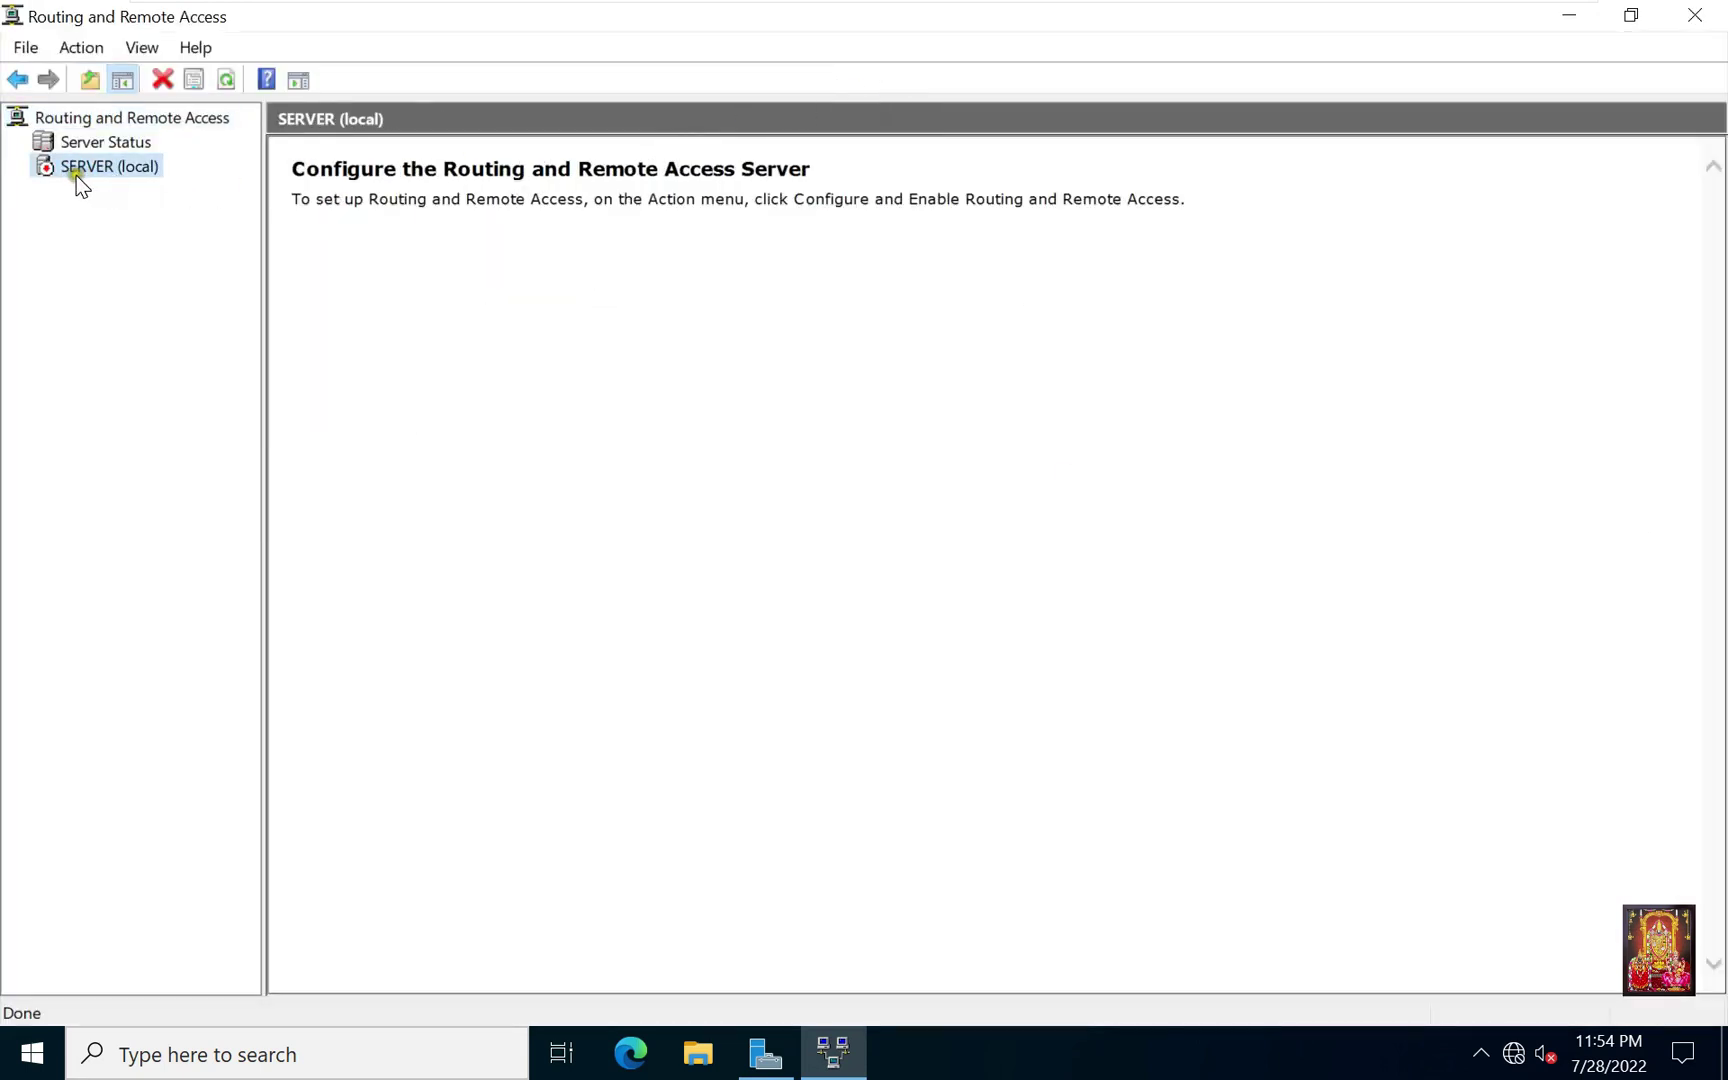
right_click(111, 171)
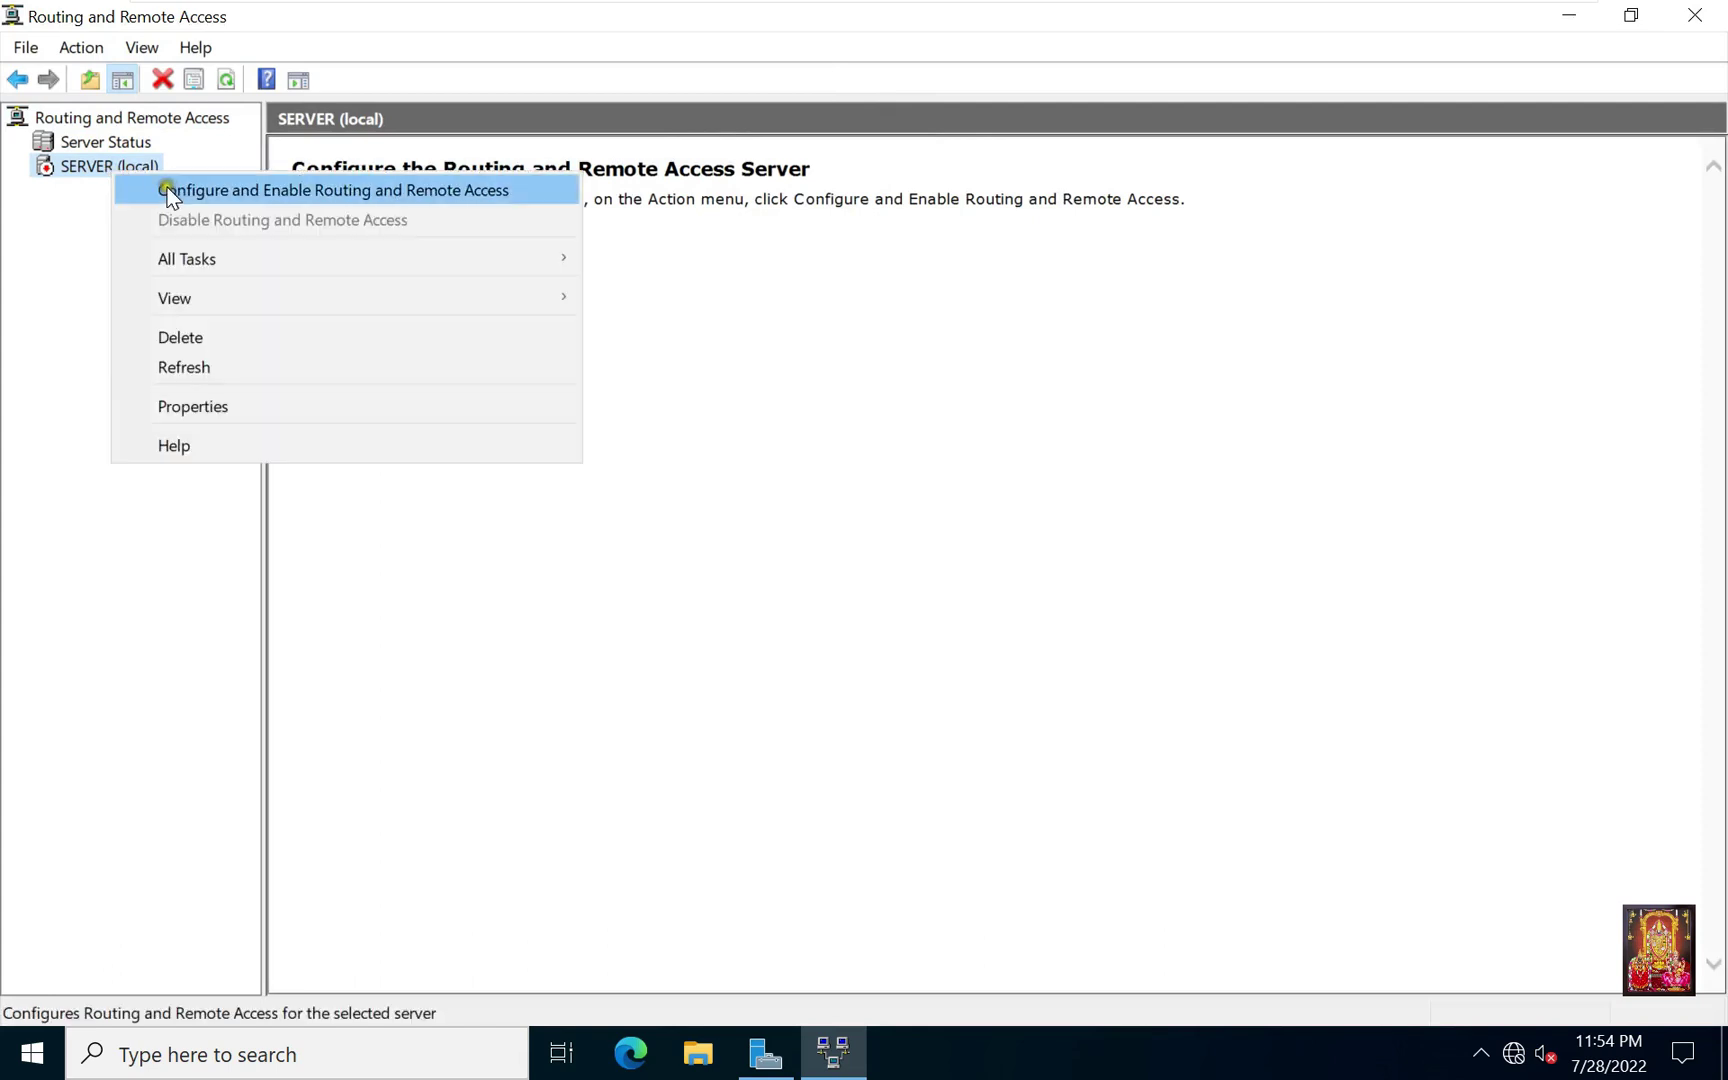
click(479, 190)
click(505, 190)
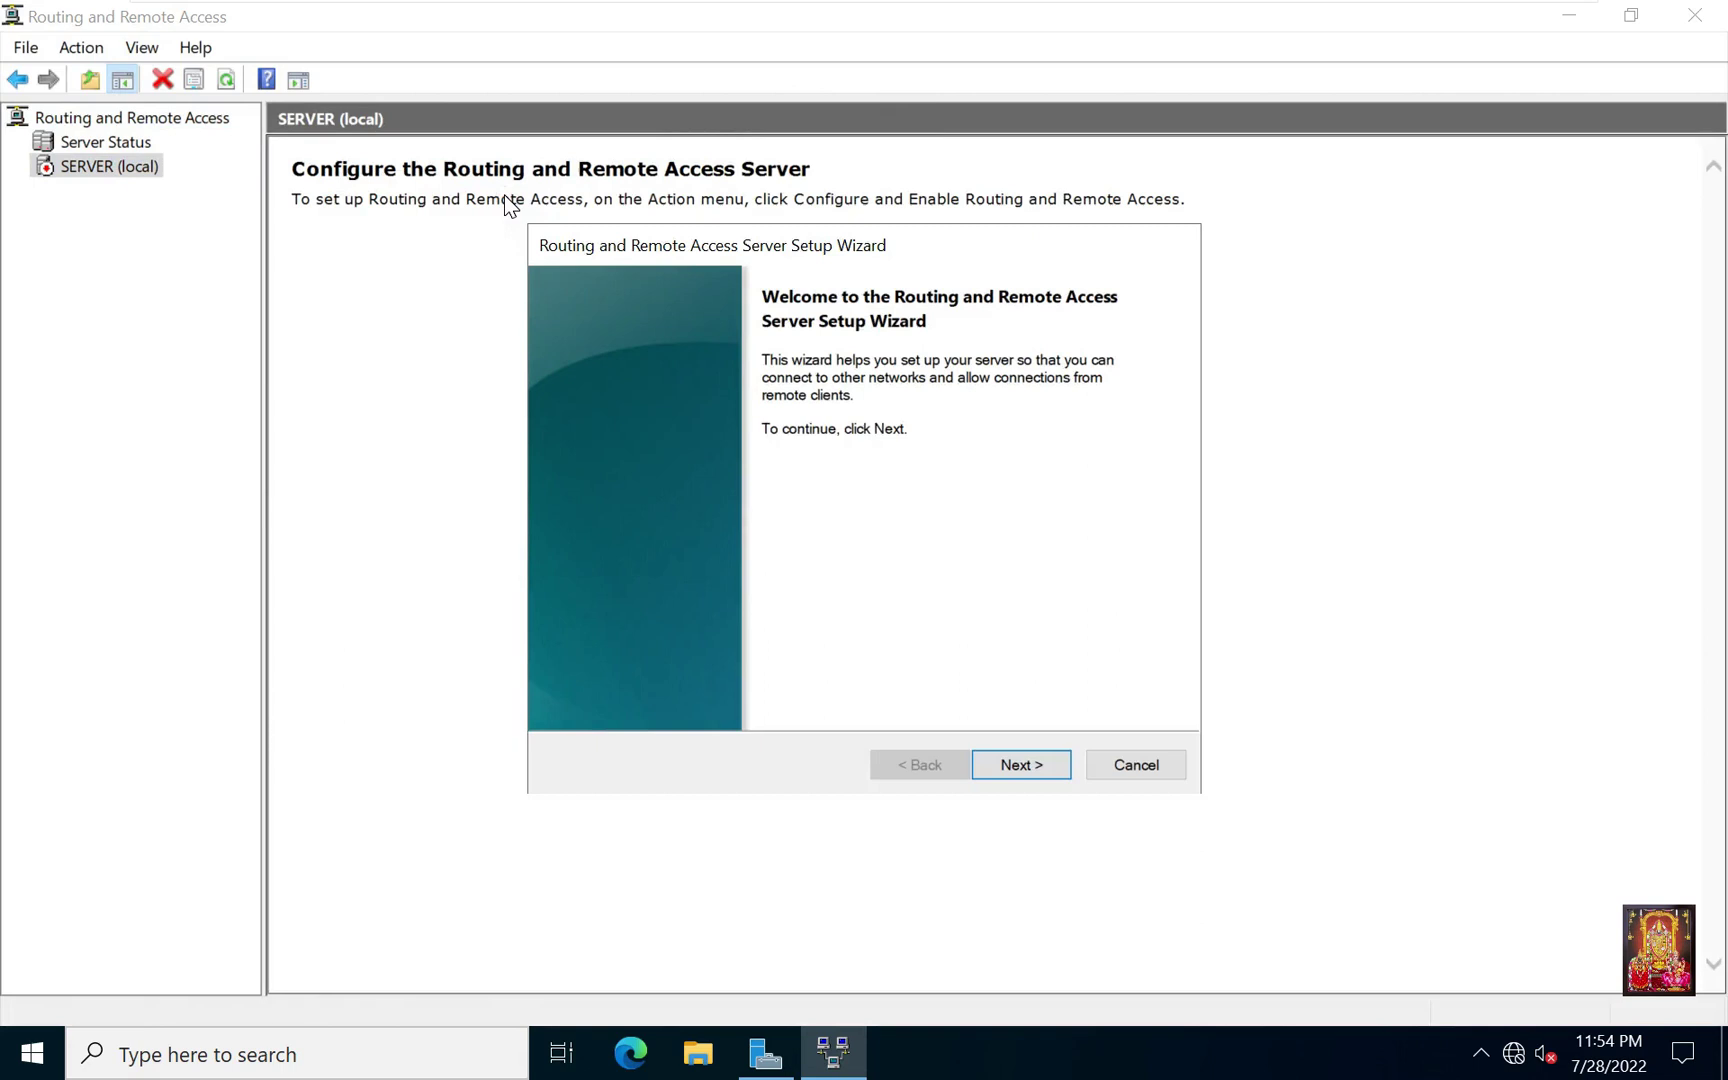
click(1016, 765)
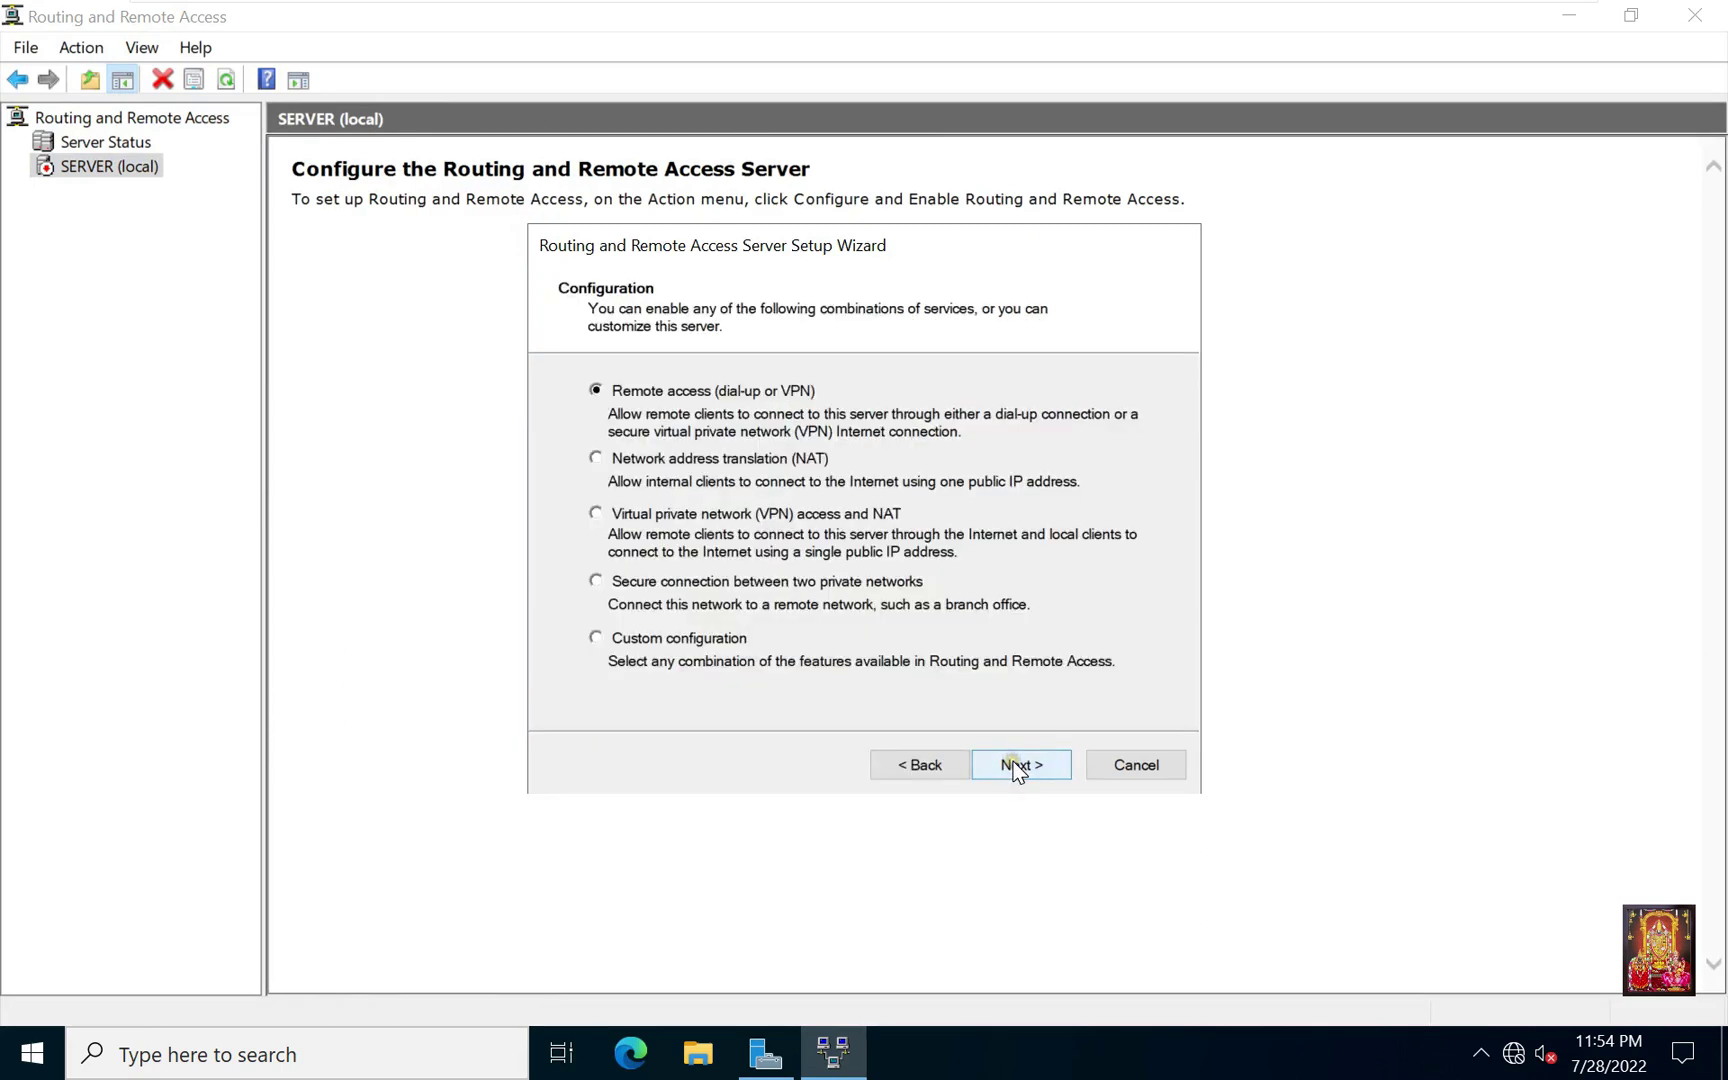
click(596, 639)
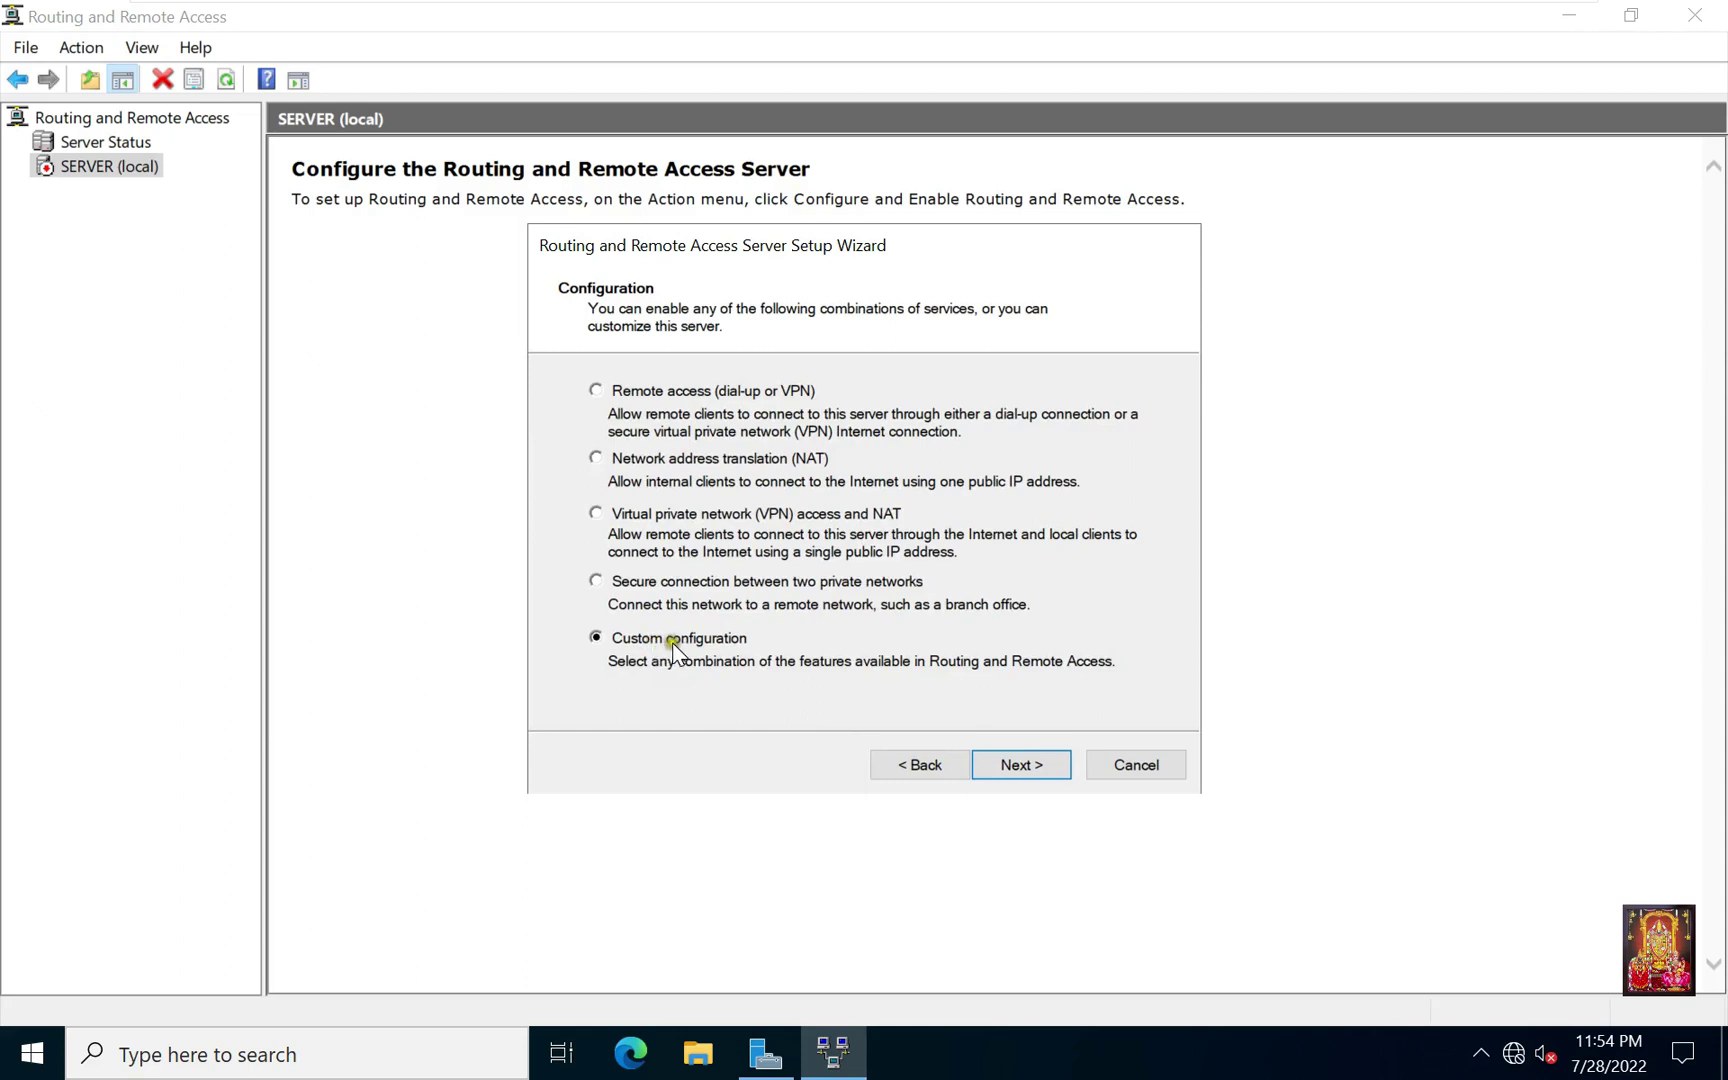
click(987, 765)
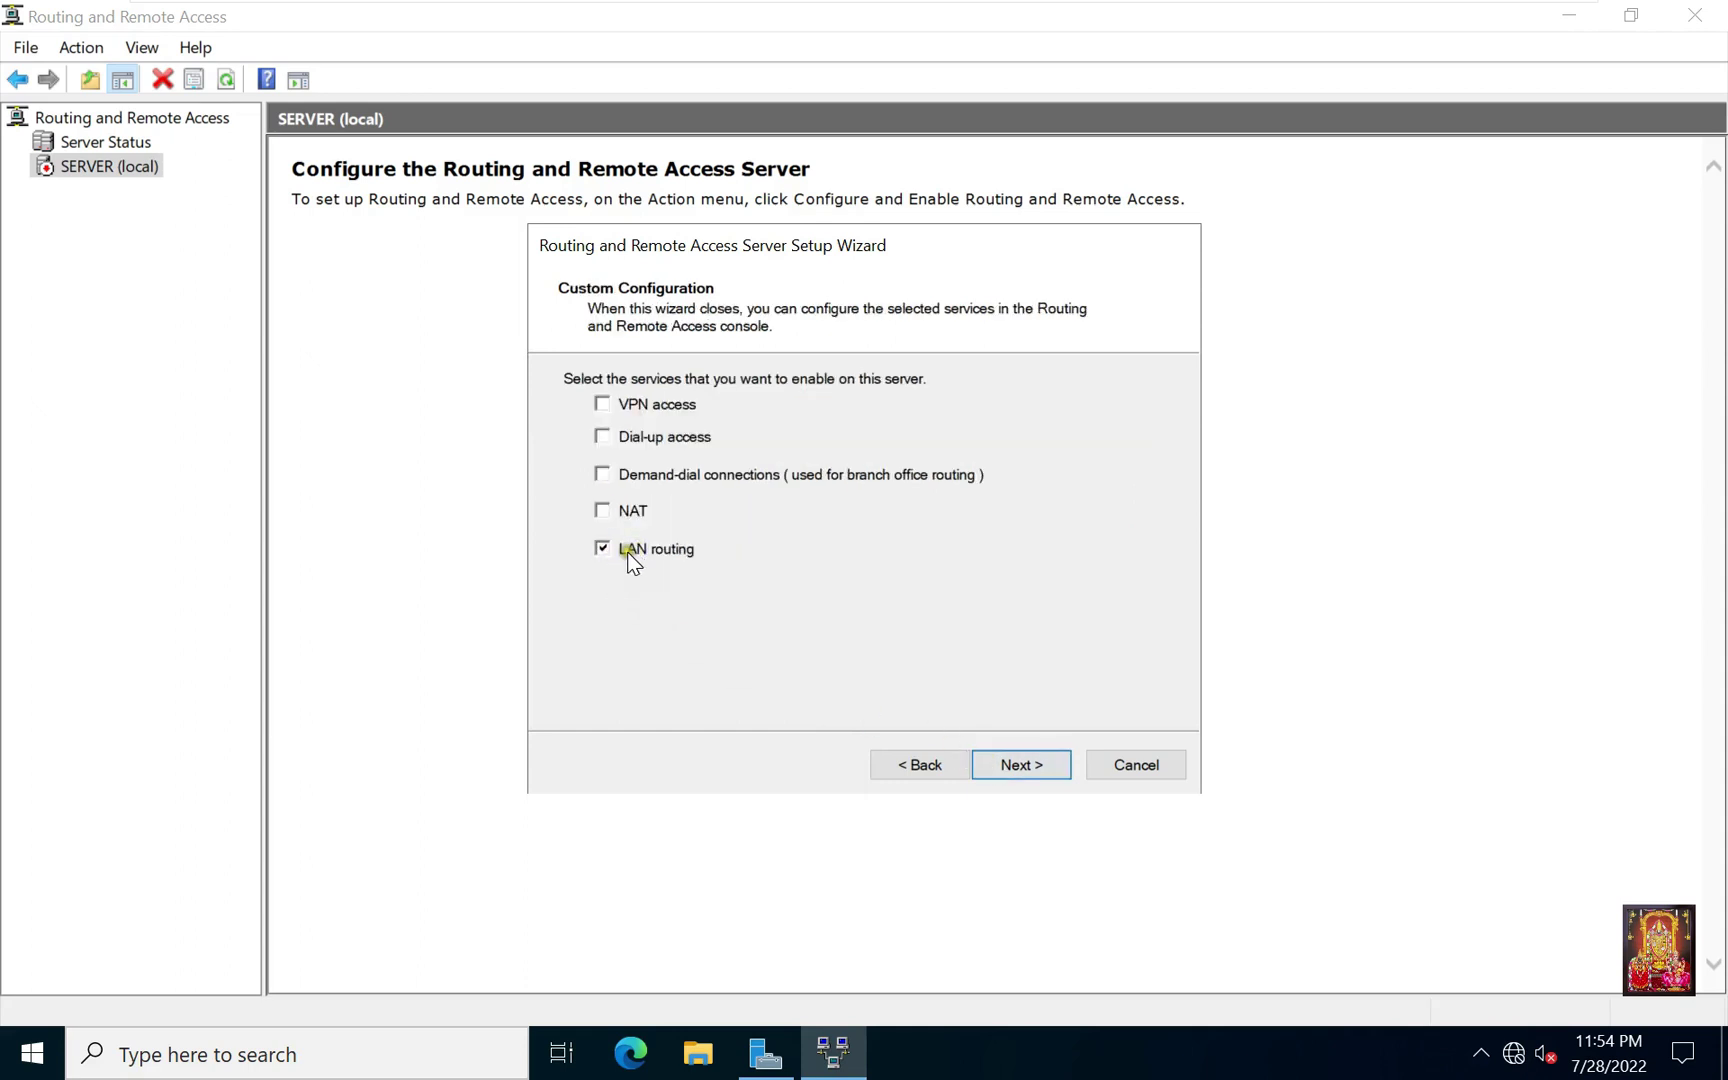
click(1006, 758)
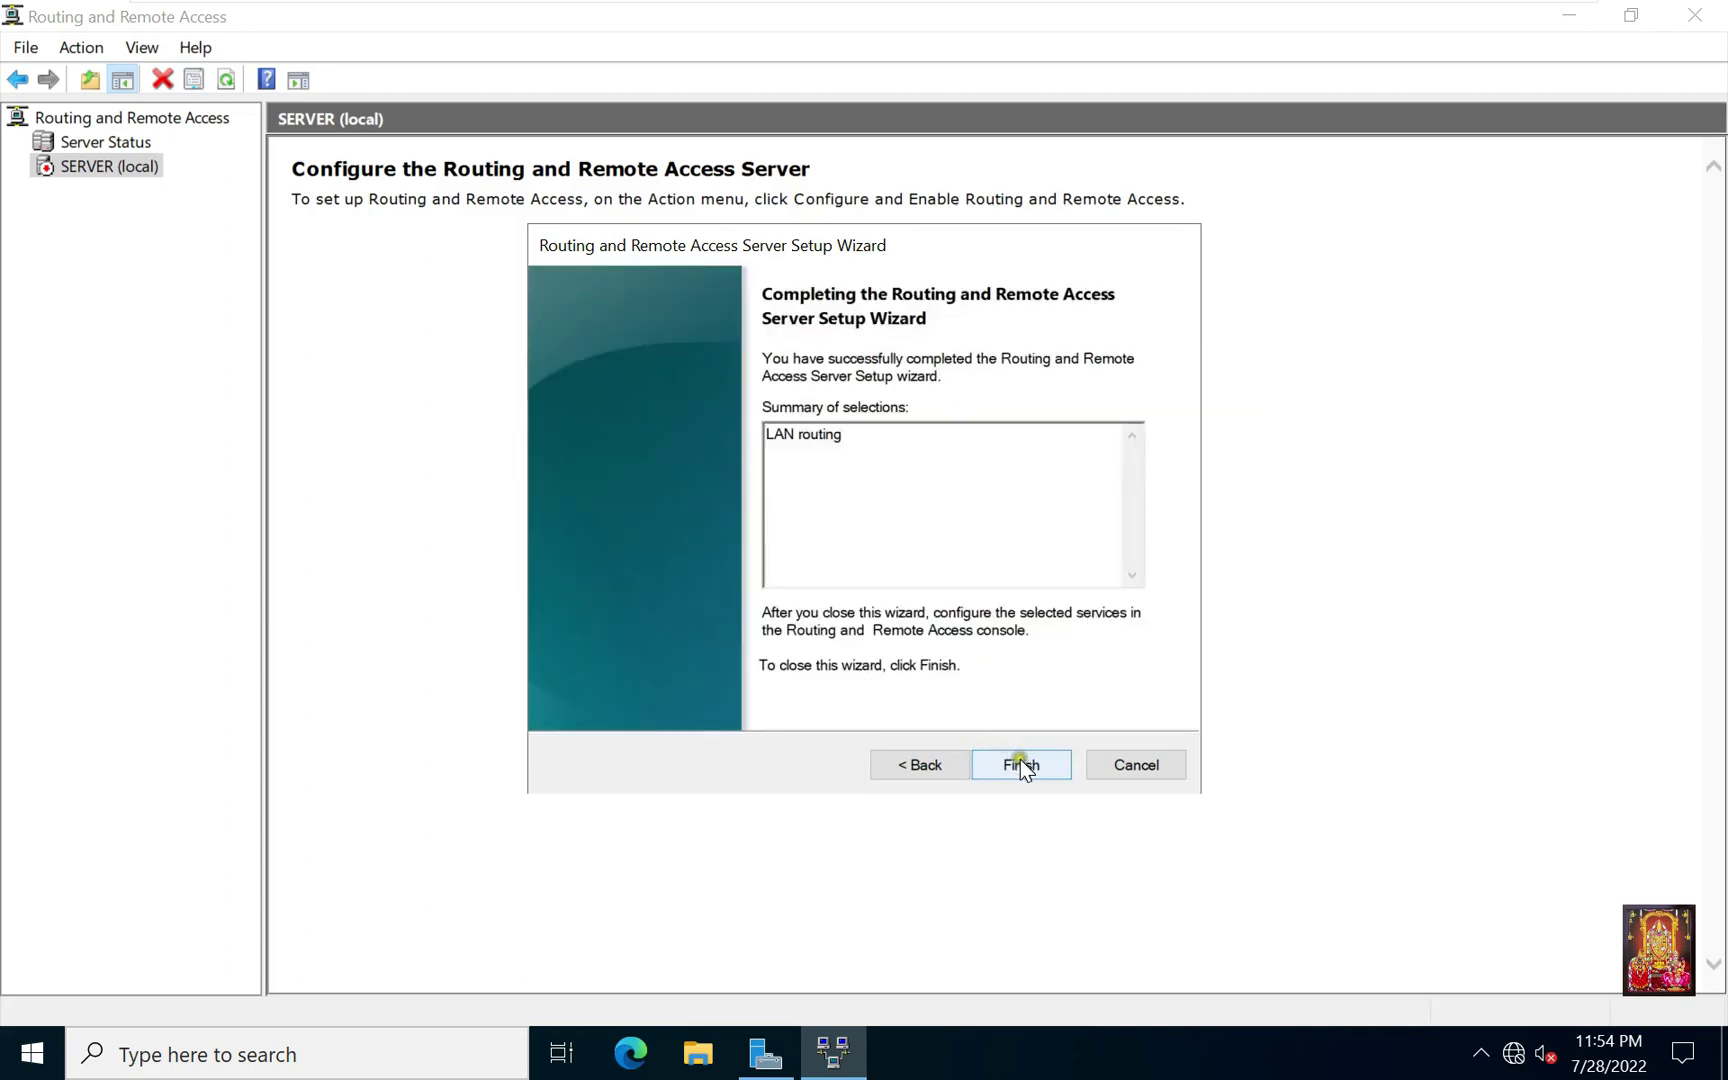
click(1017, 760)
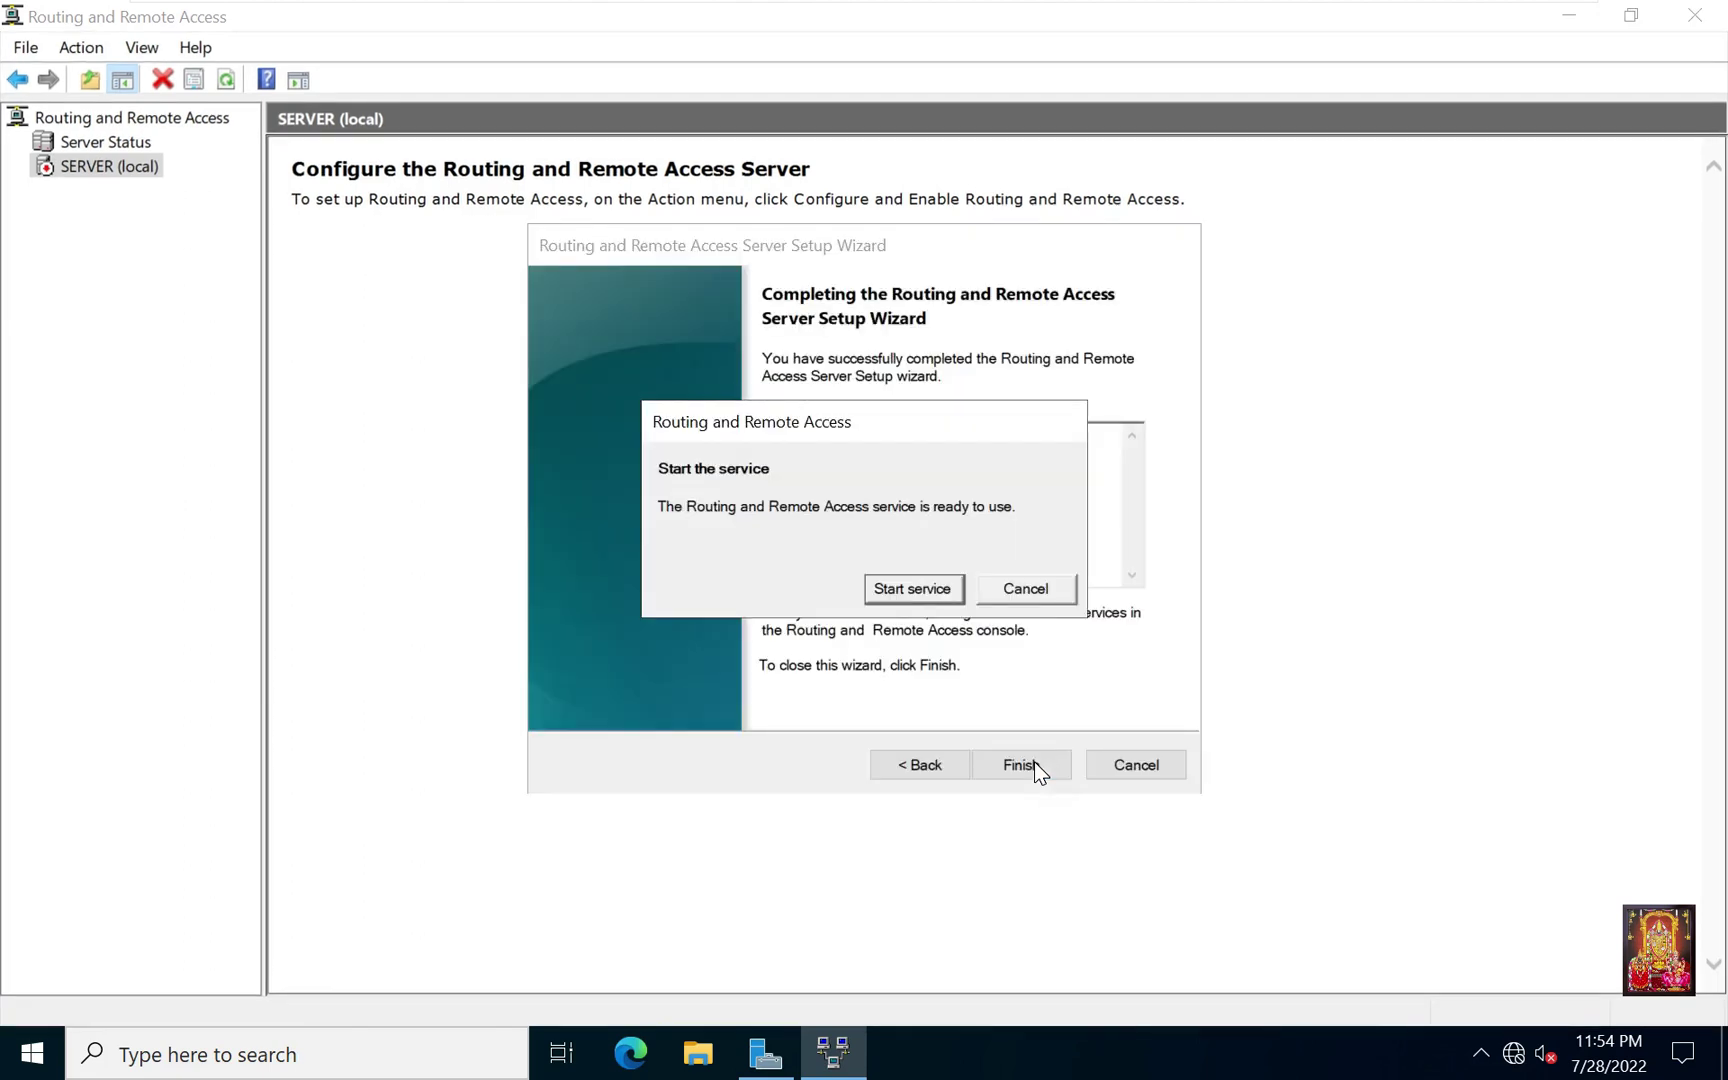
click(906, 594)
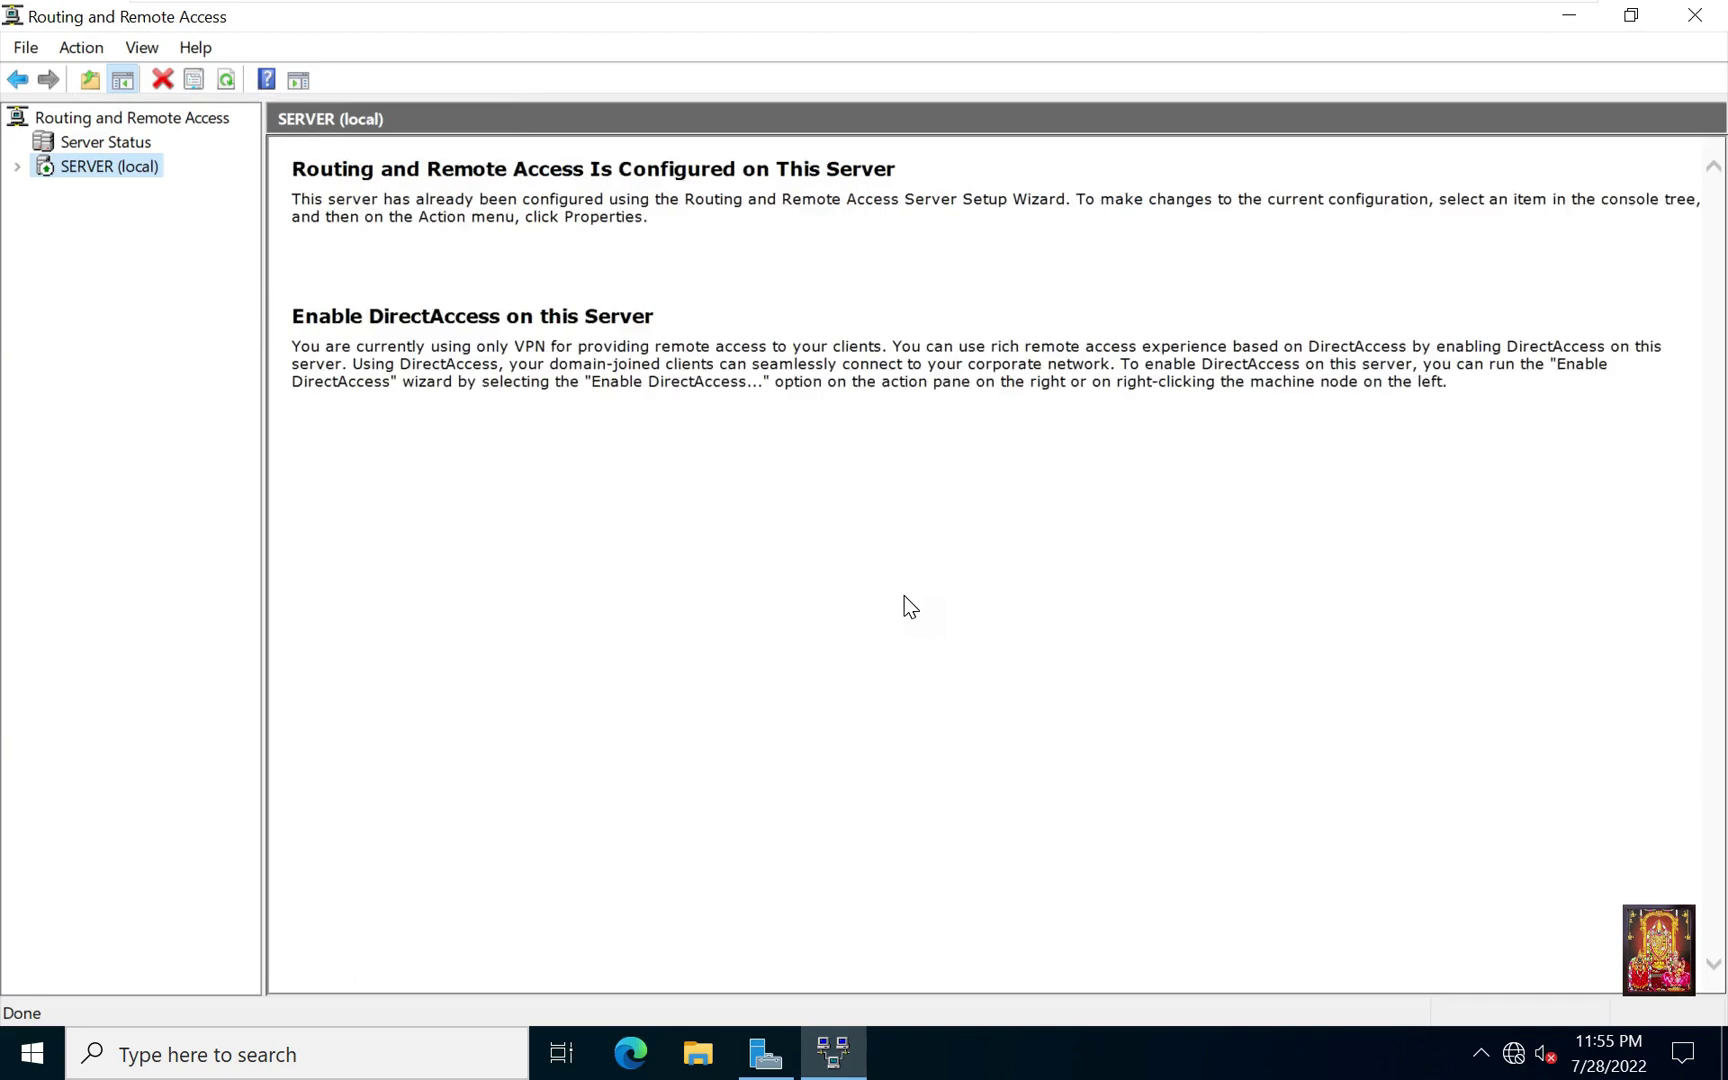
Step: Expand SERVER (local), browse Network Interfaces, IPv6 and IPv4 General, then select the empty IPv4 Static Routes
click(17, 166)
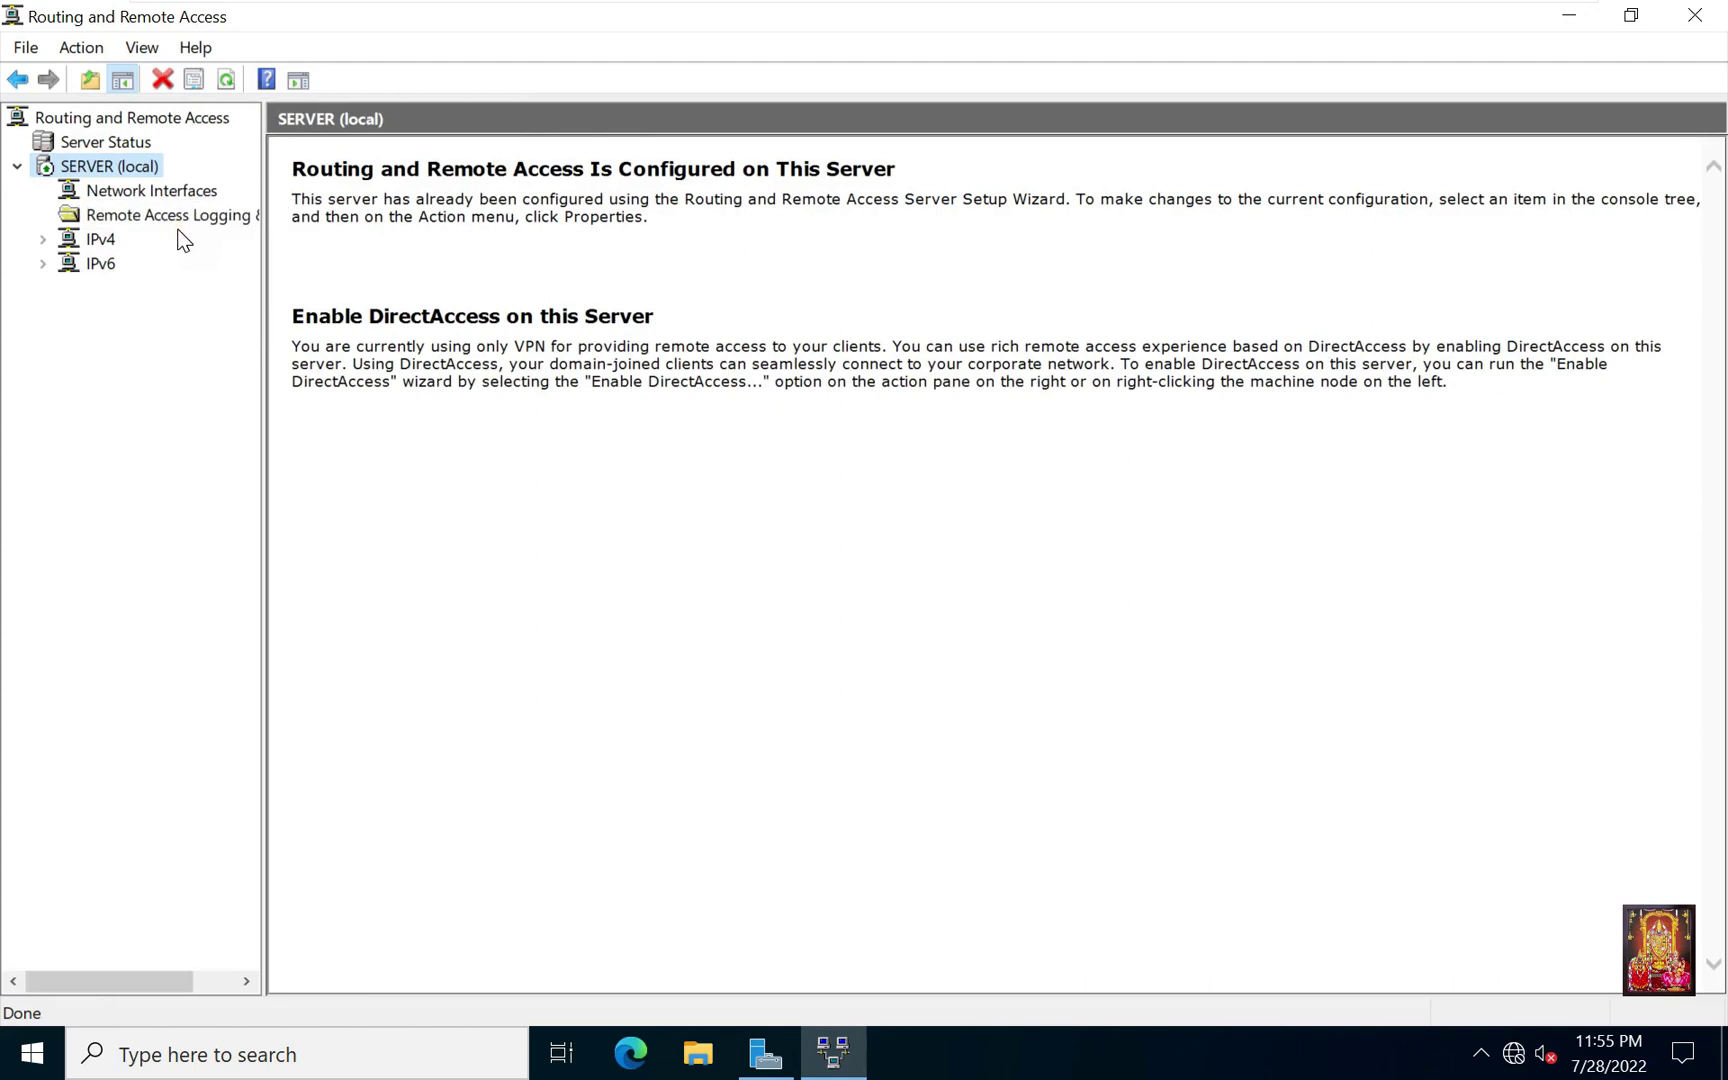
click(125, 190)
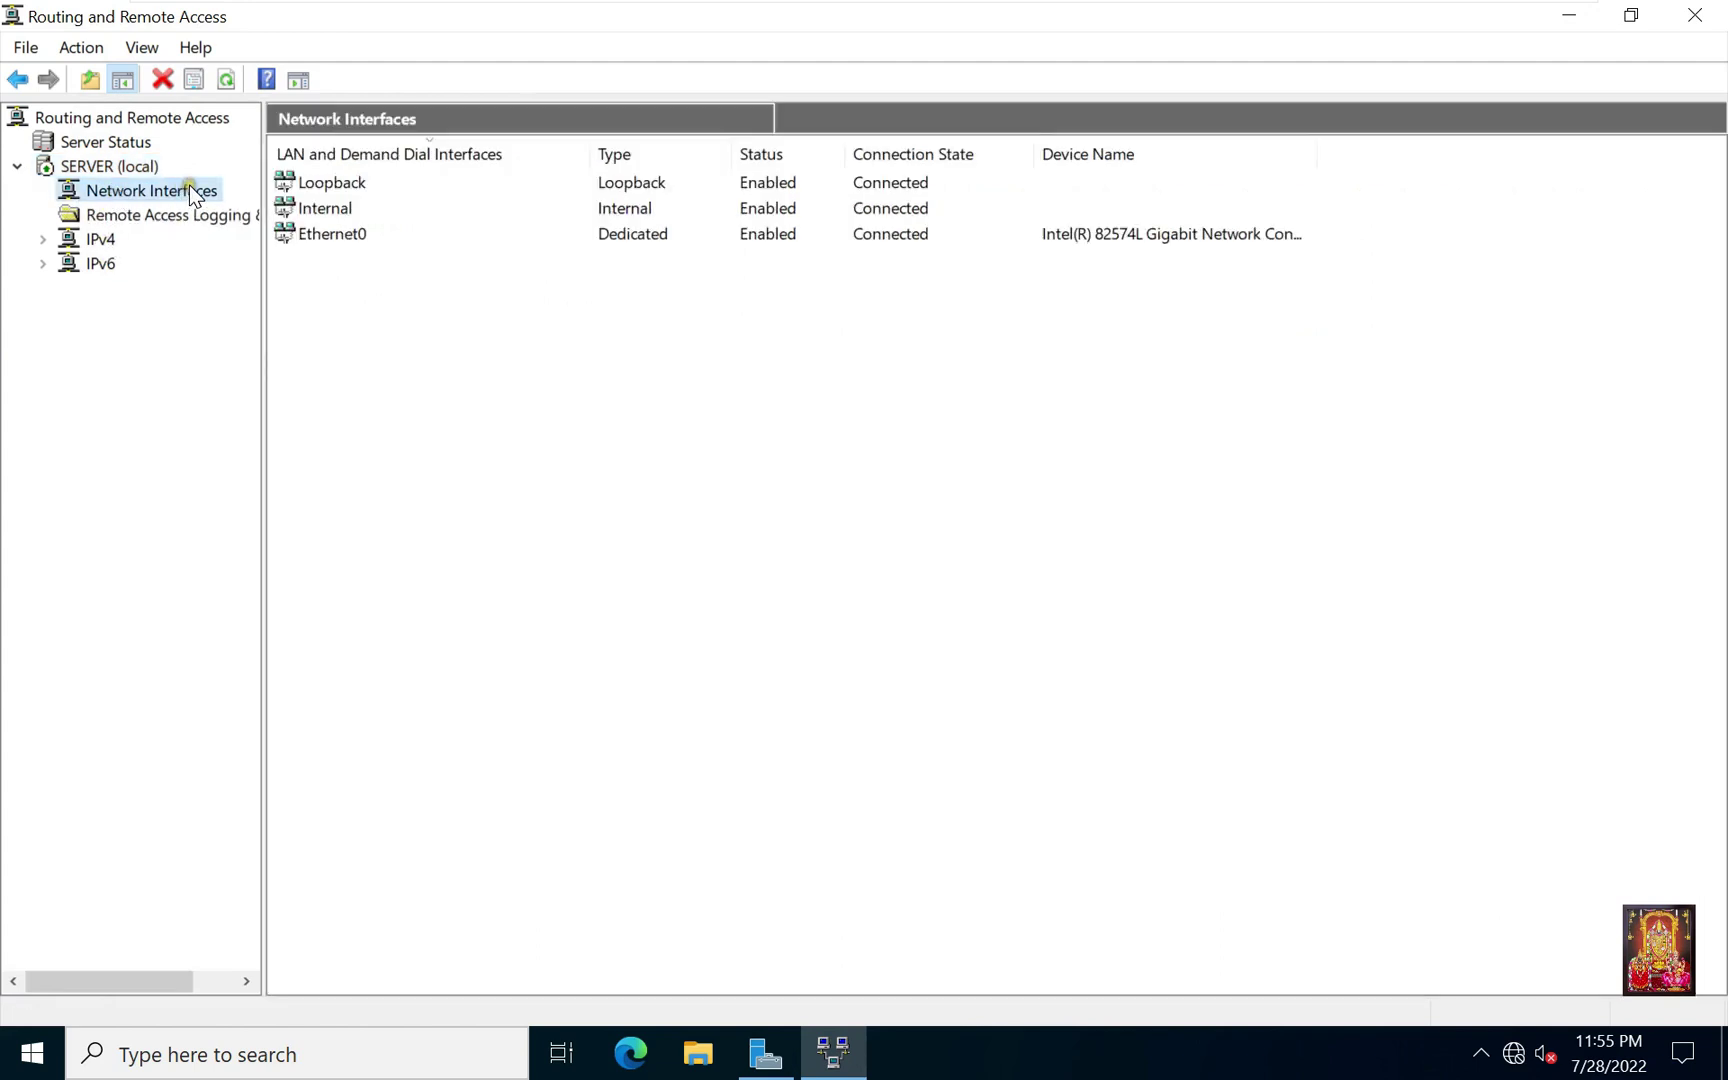
click(160, 219)
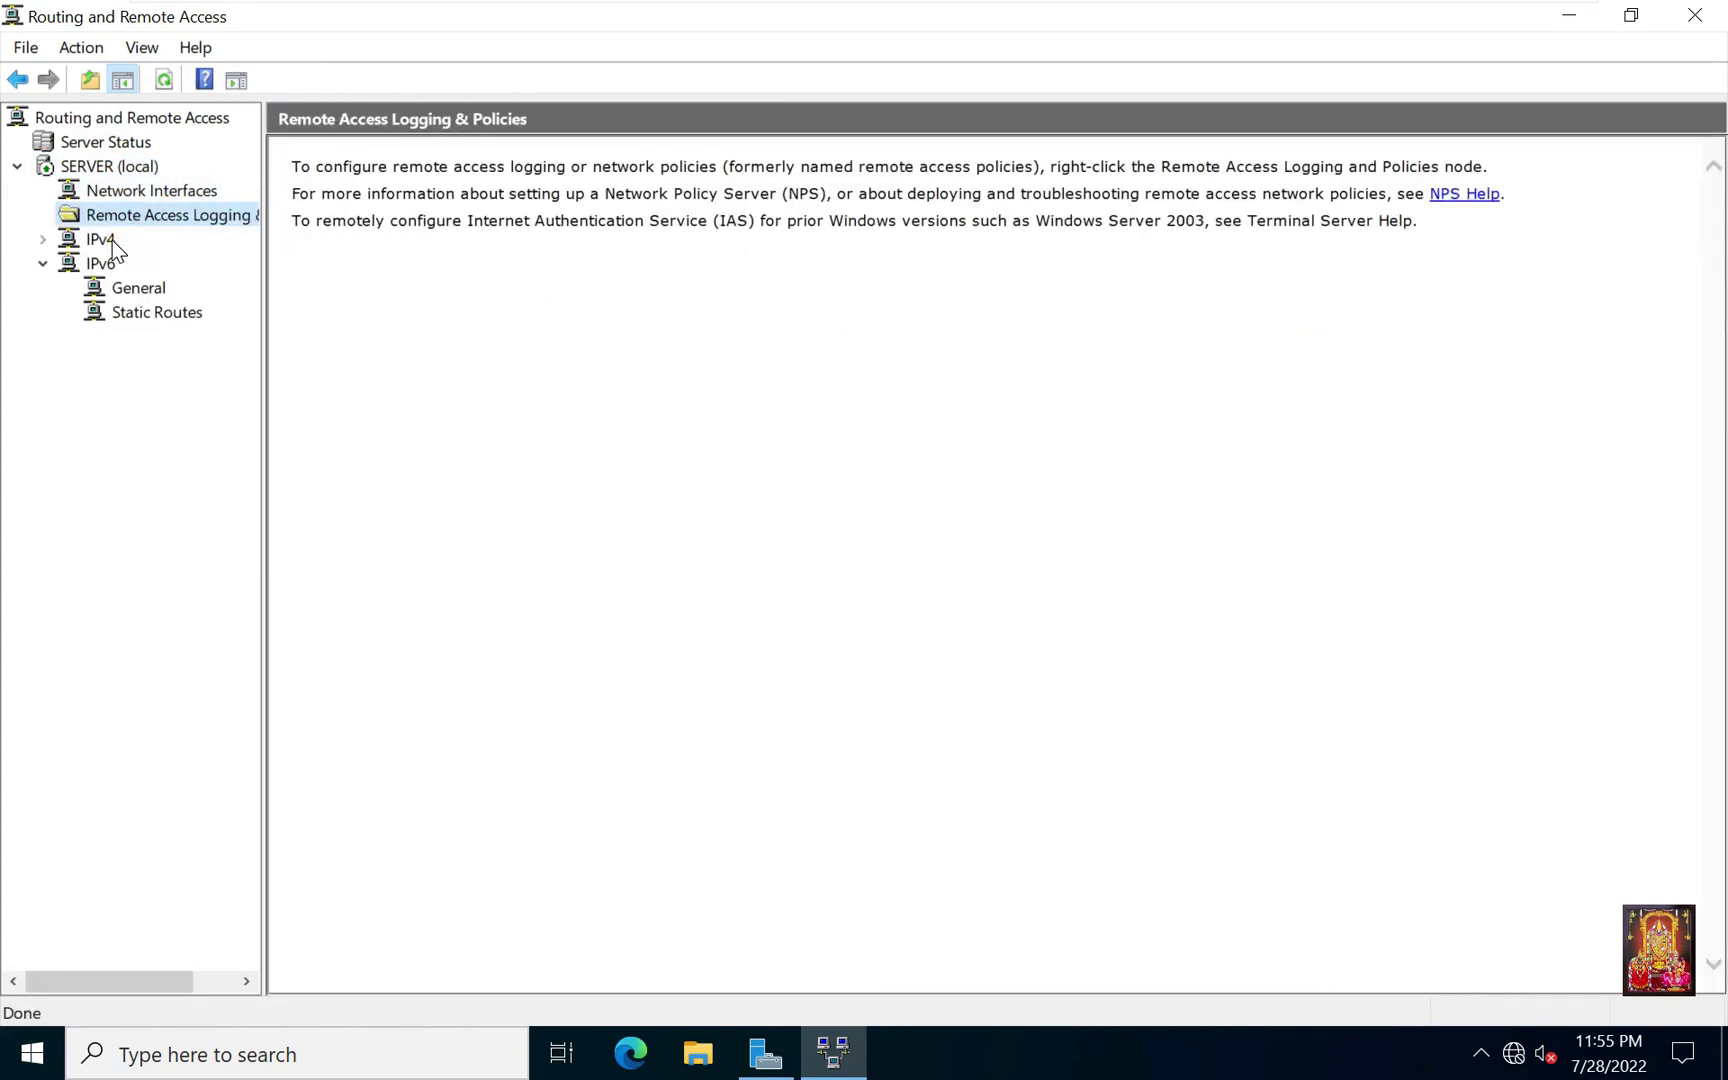
click(112, 240)
click(91, 263)
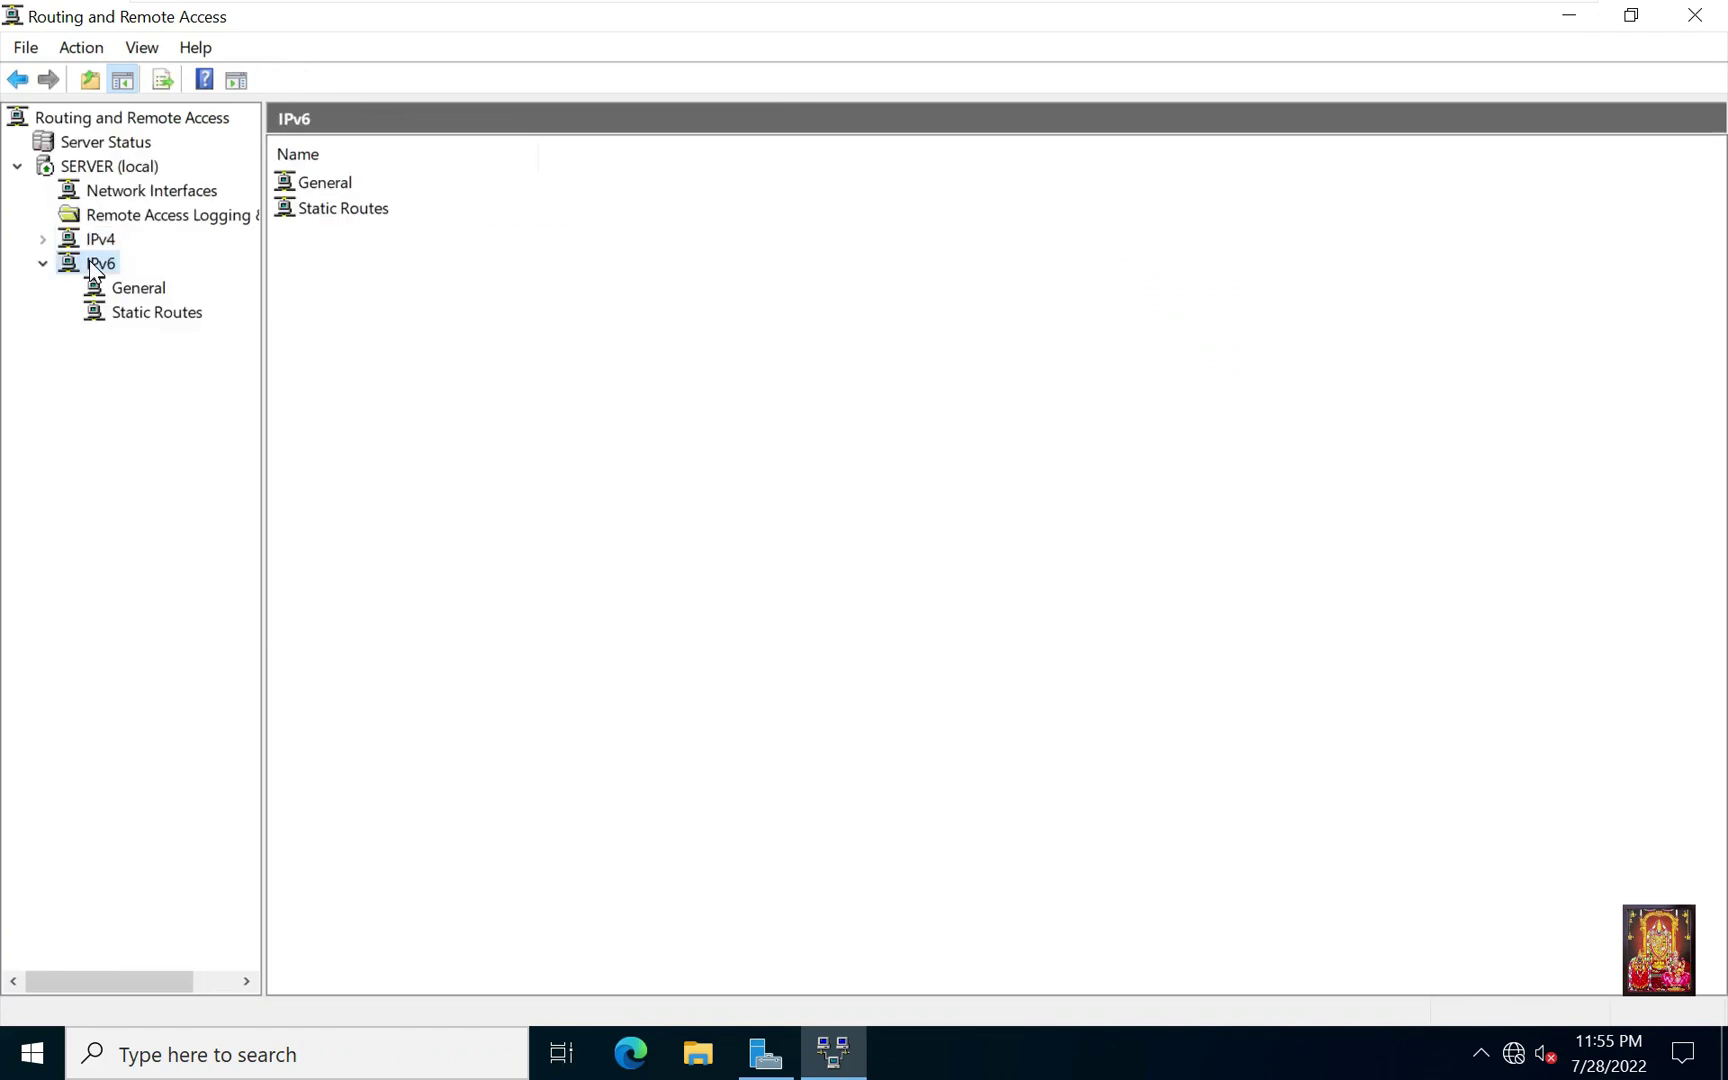
click(138, 313)
click(86, 243)
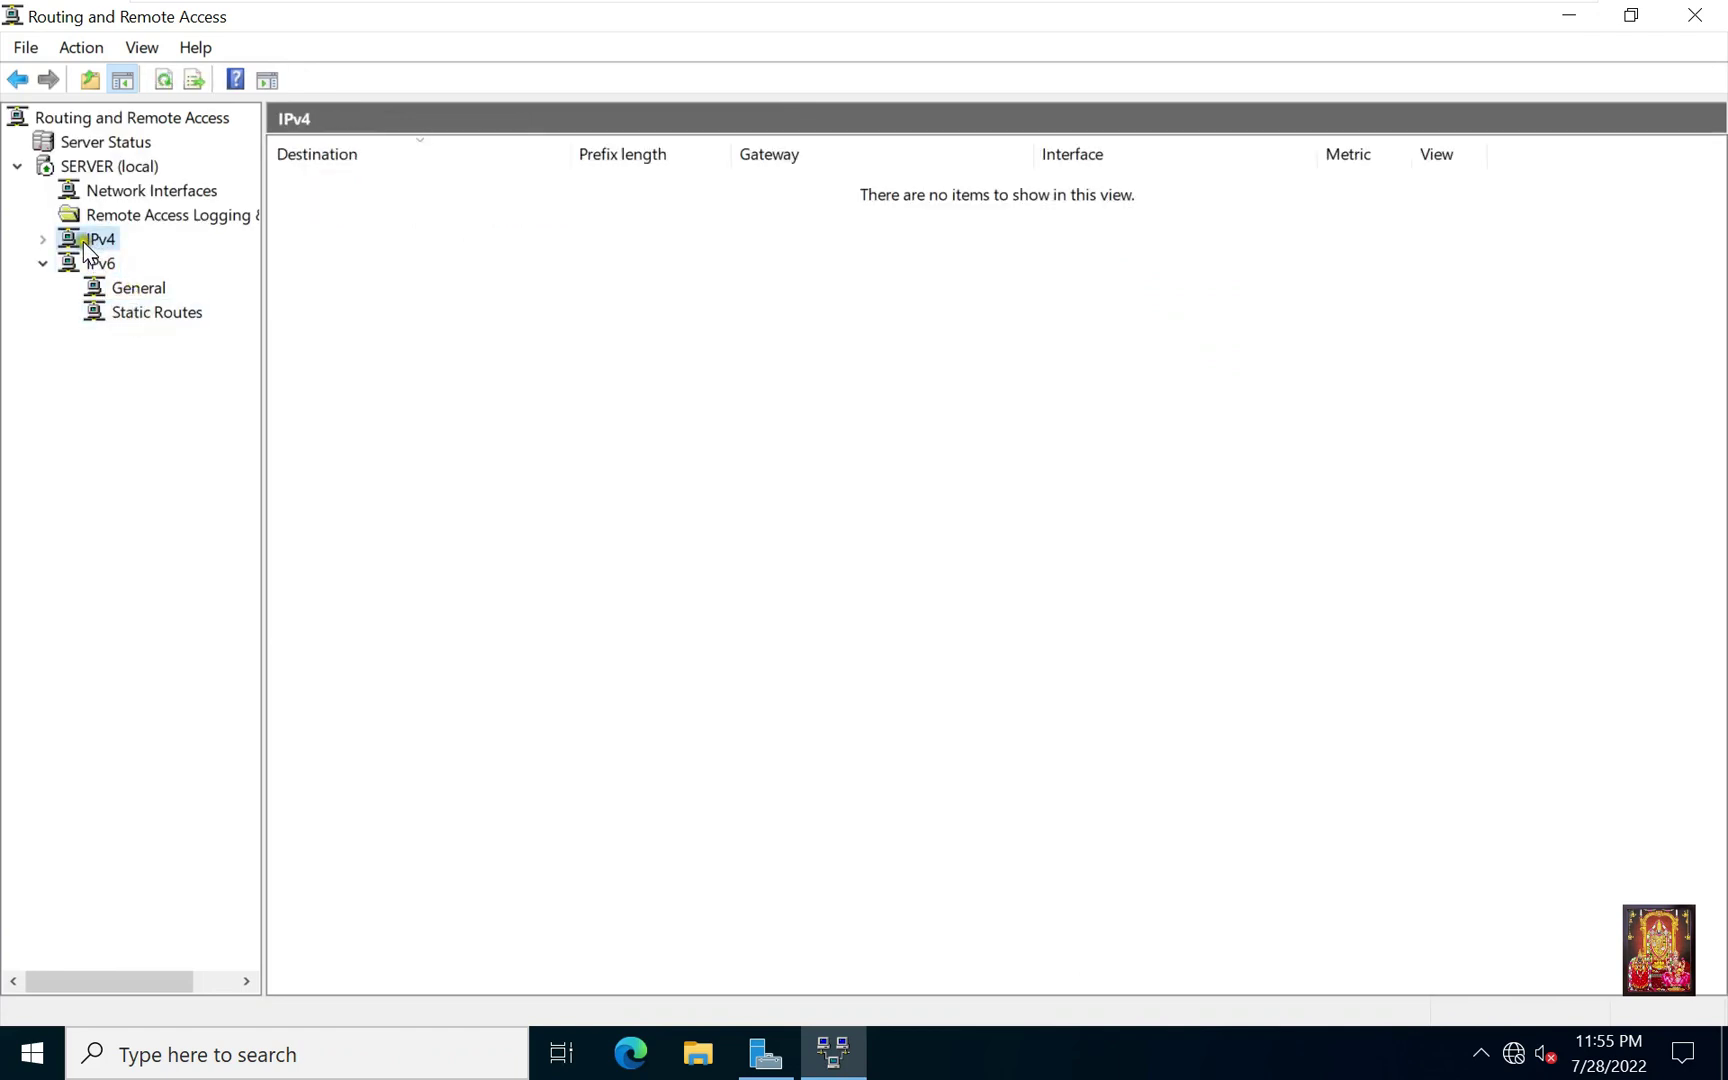
click(43, 239)
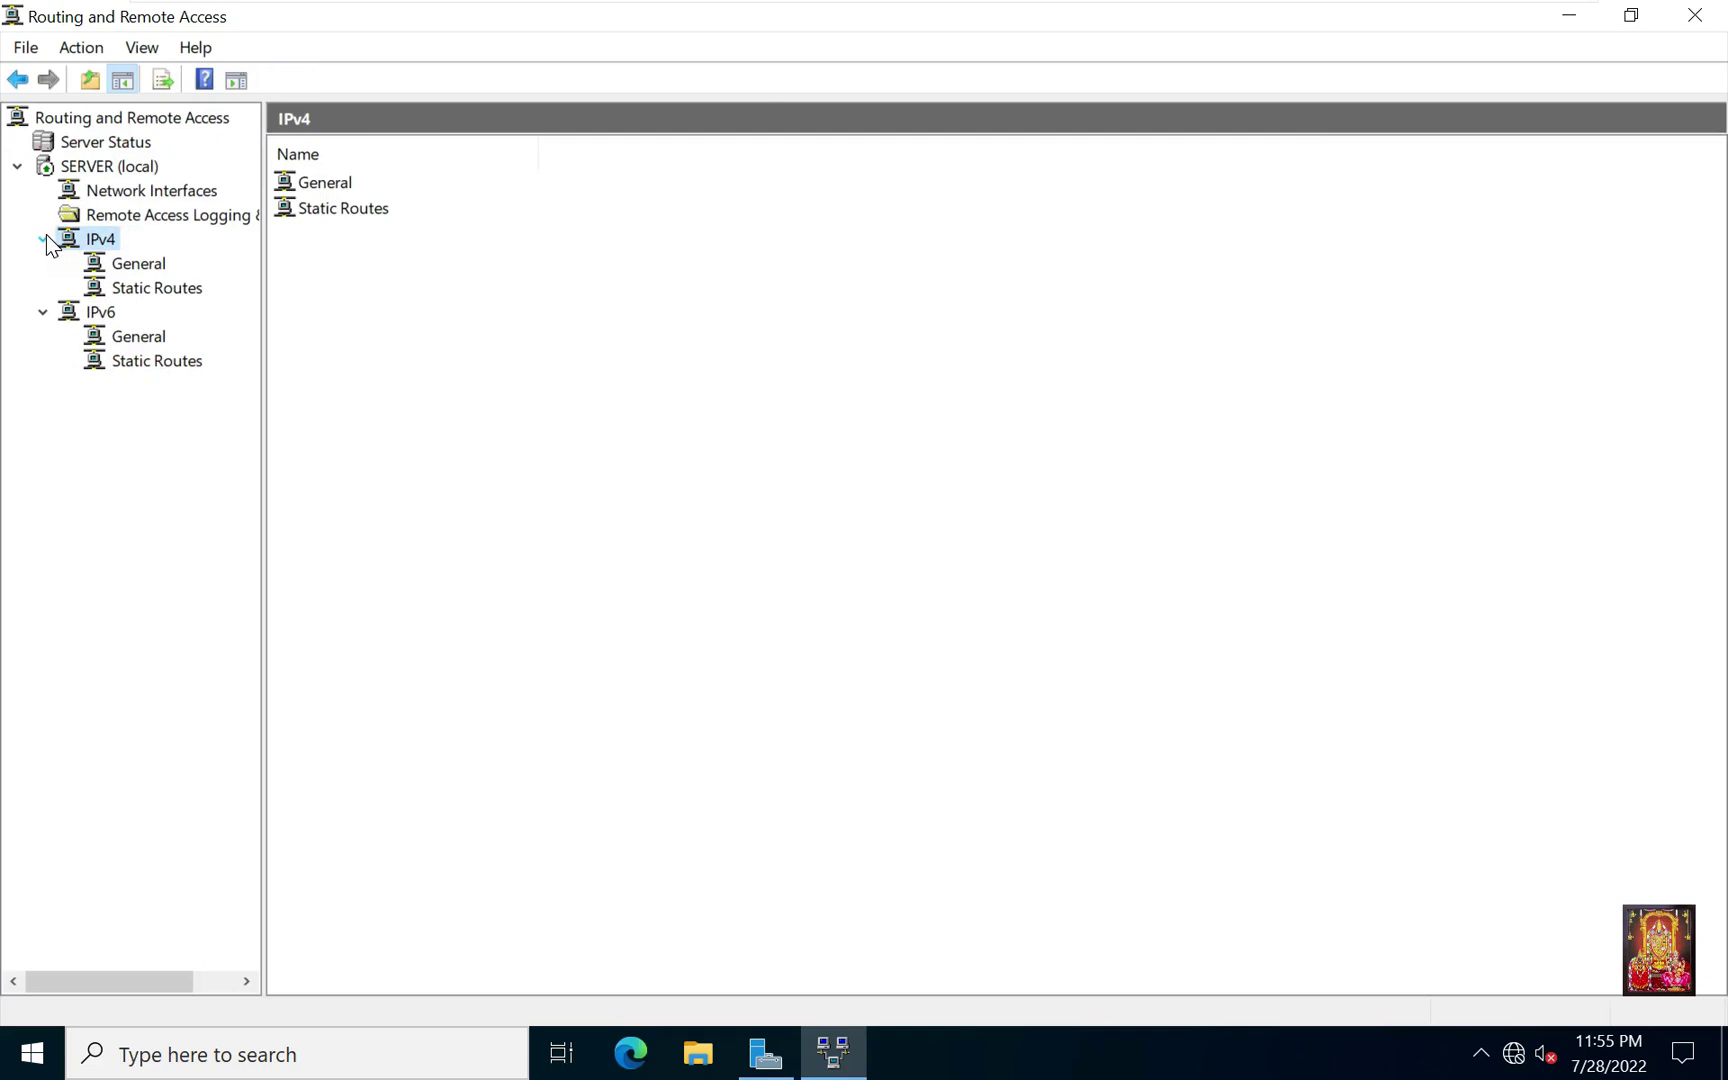
click(120, 265)
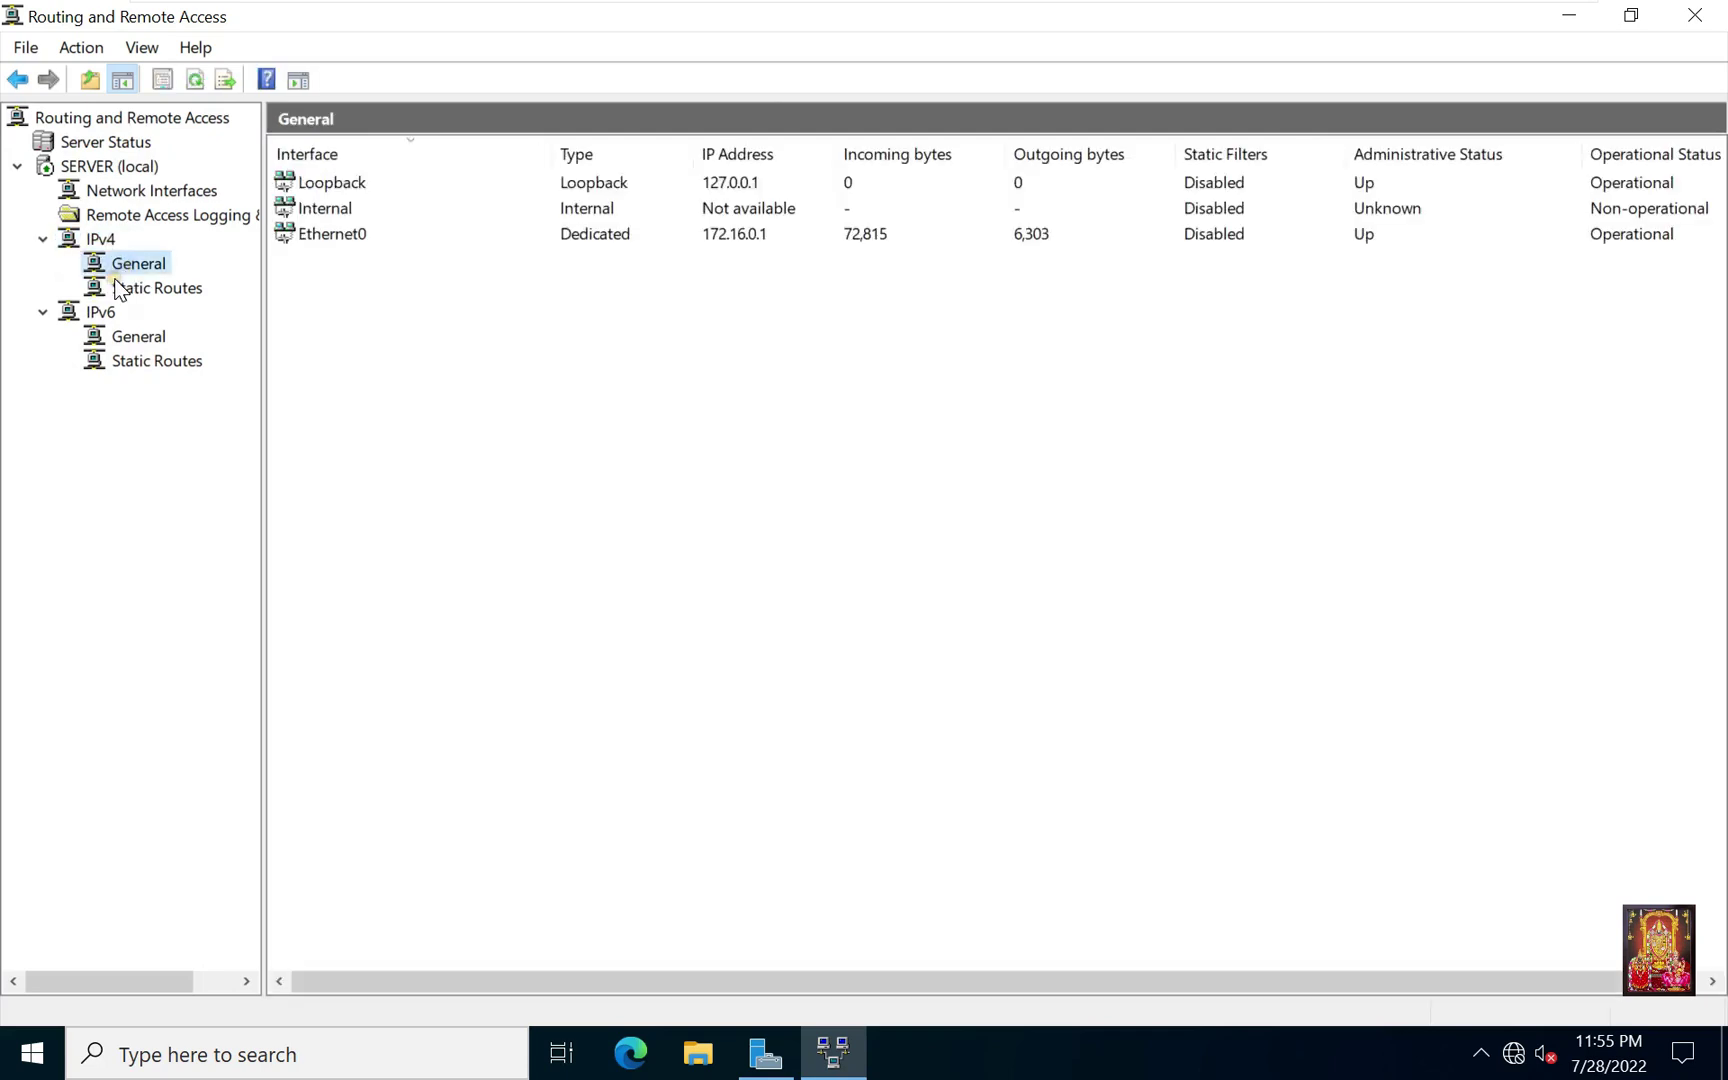
click(132, 288)
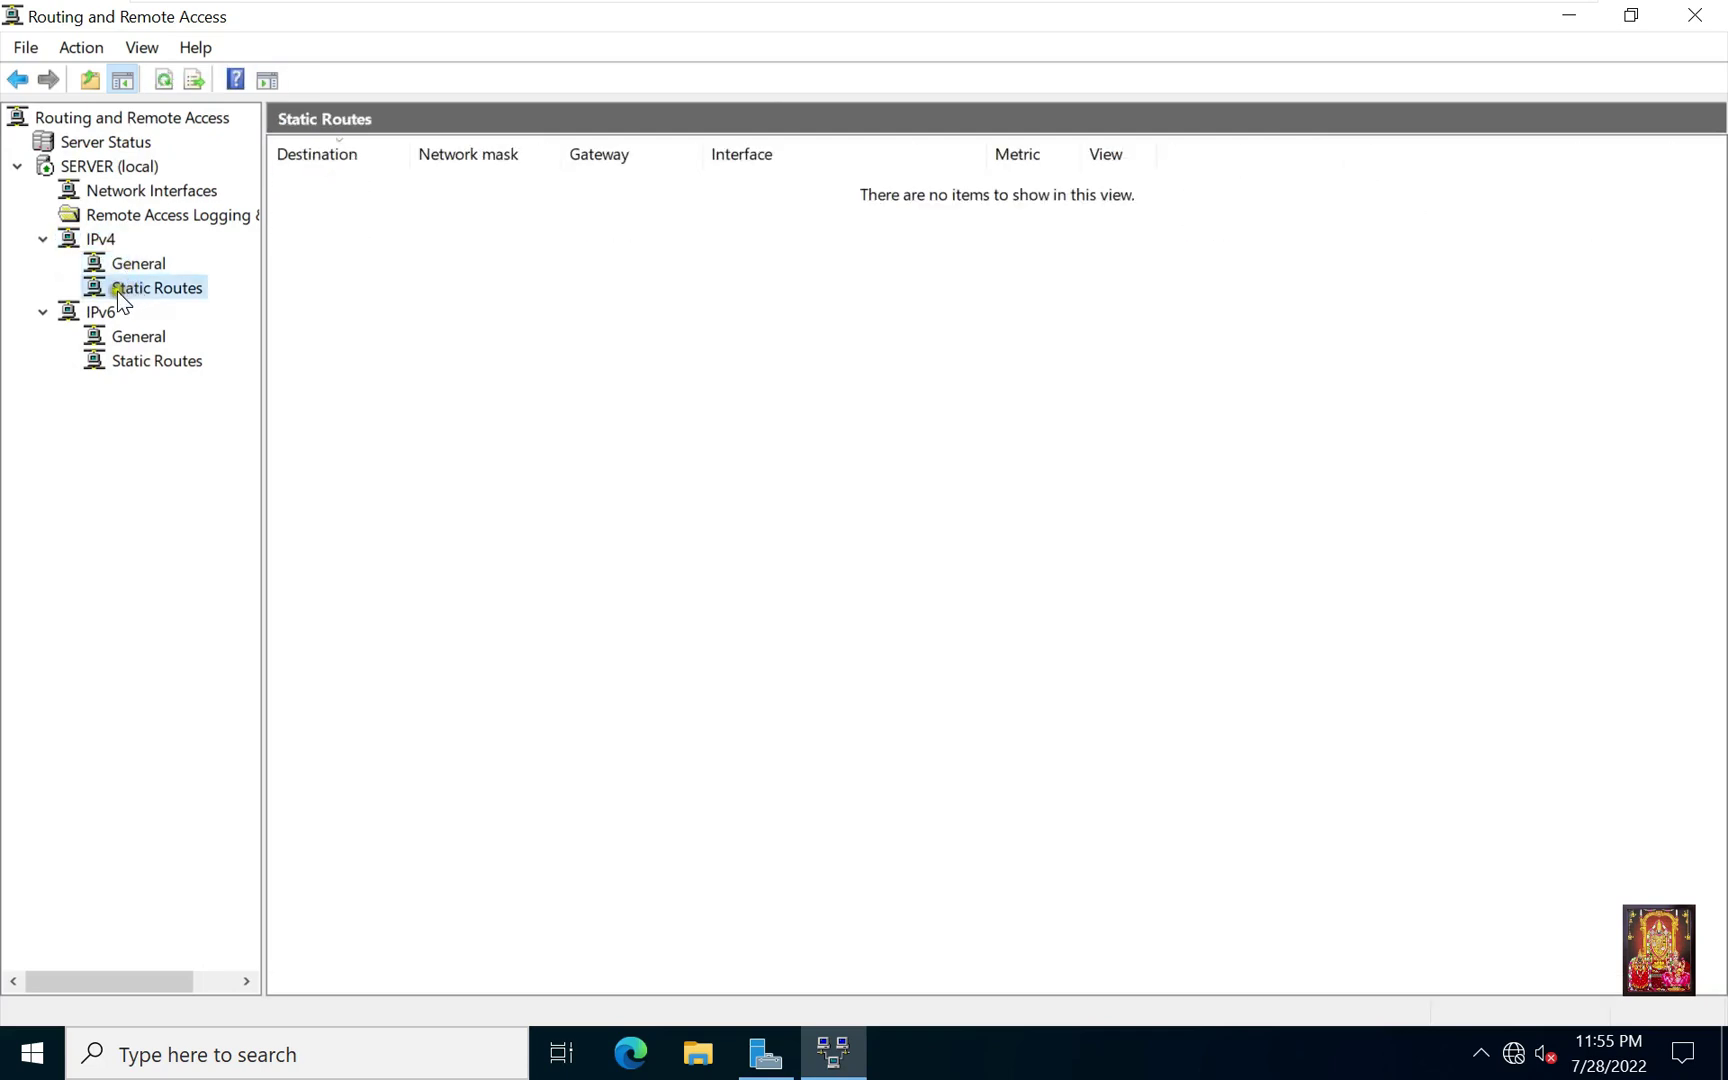
Step: Create a static route on Ethernet0 to 10.0.0.0, mask 255.0.0.0, gateway 172.16.0.1
right_click(193, 299)
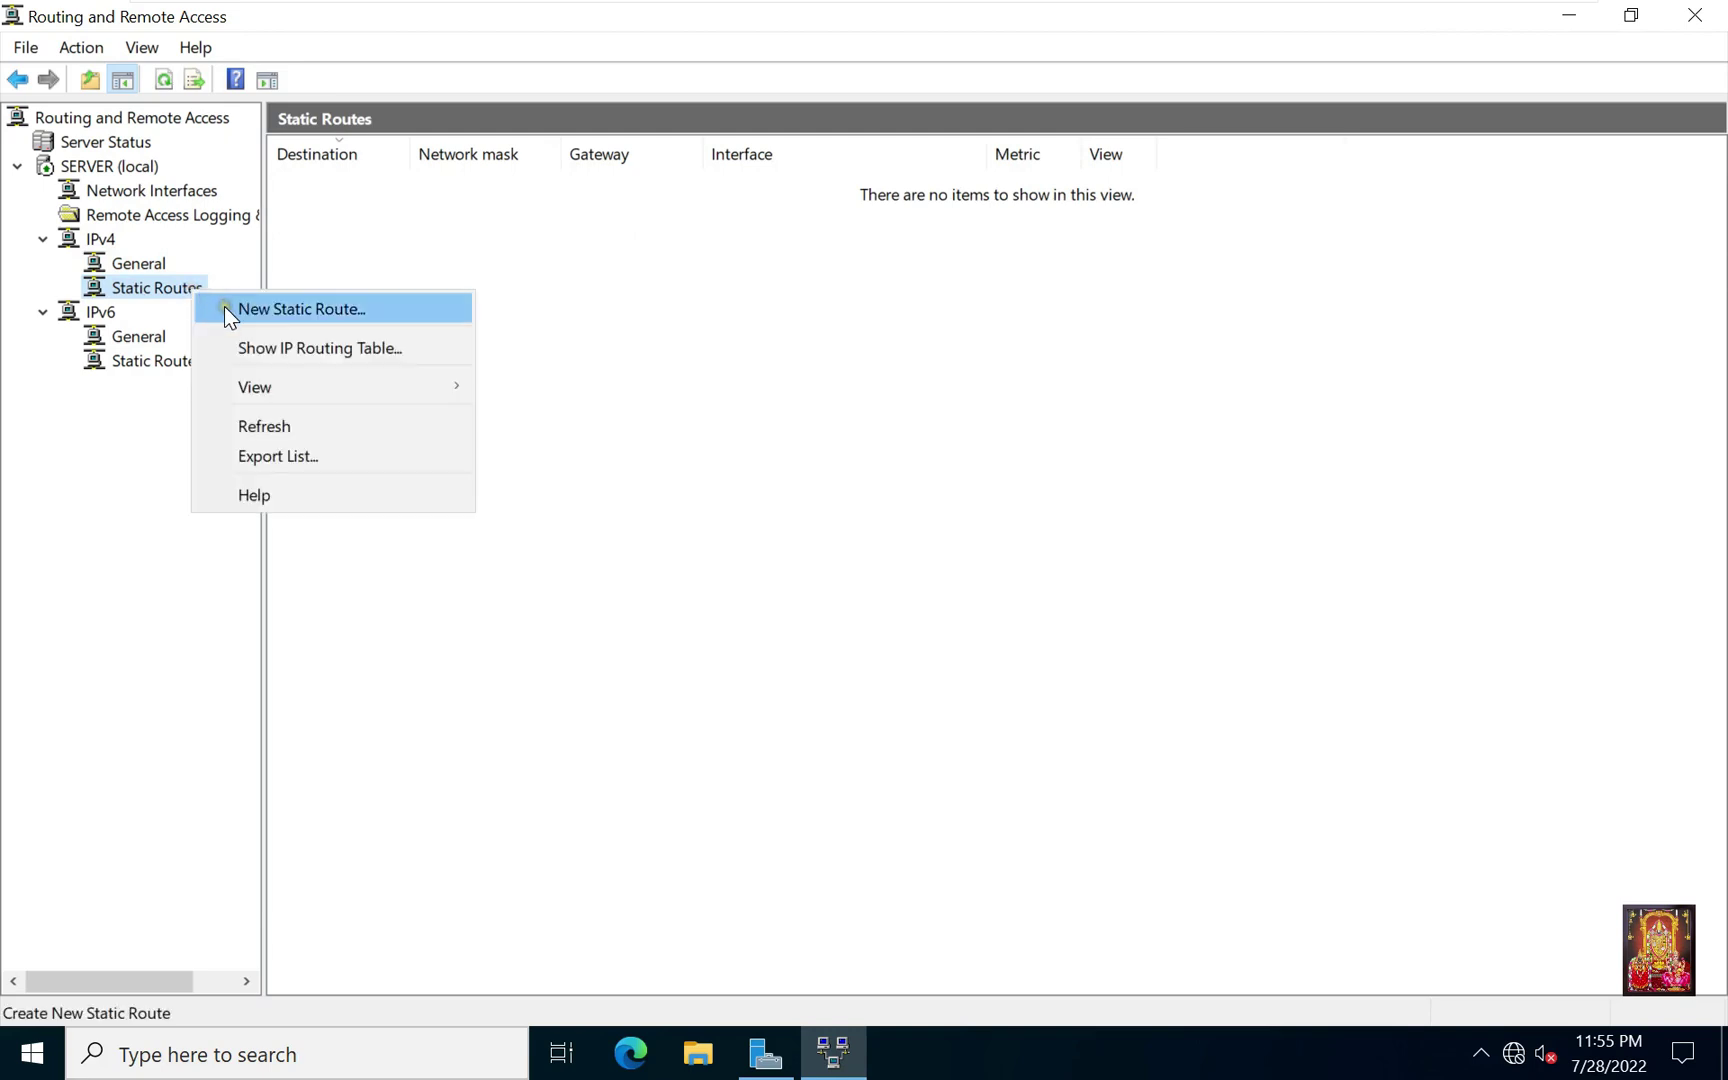
click(300, 308)
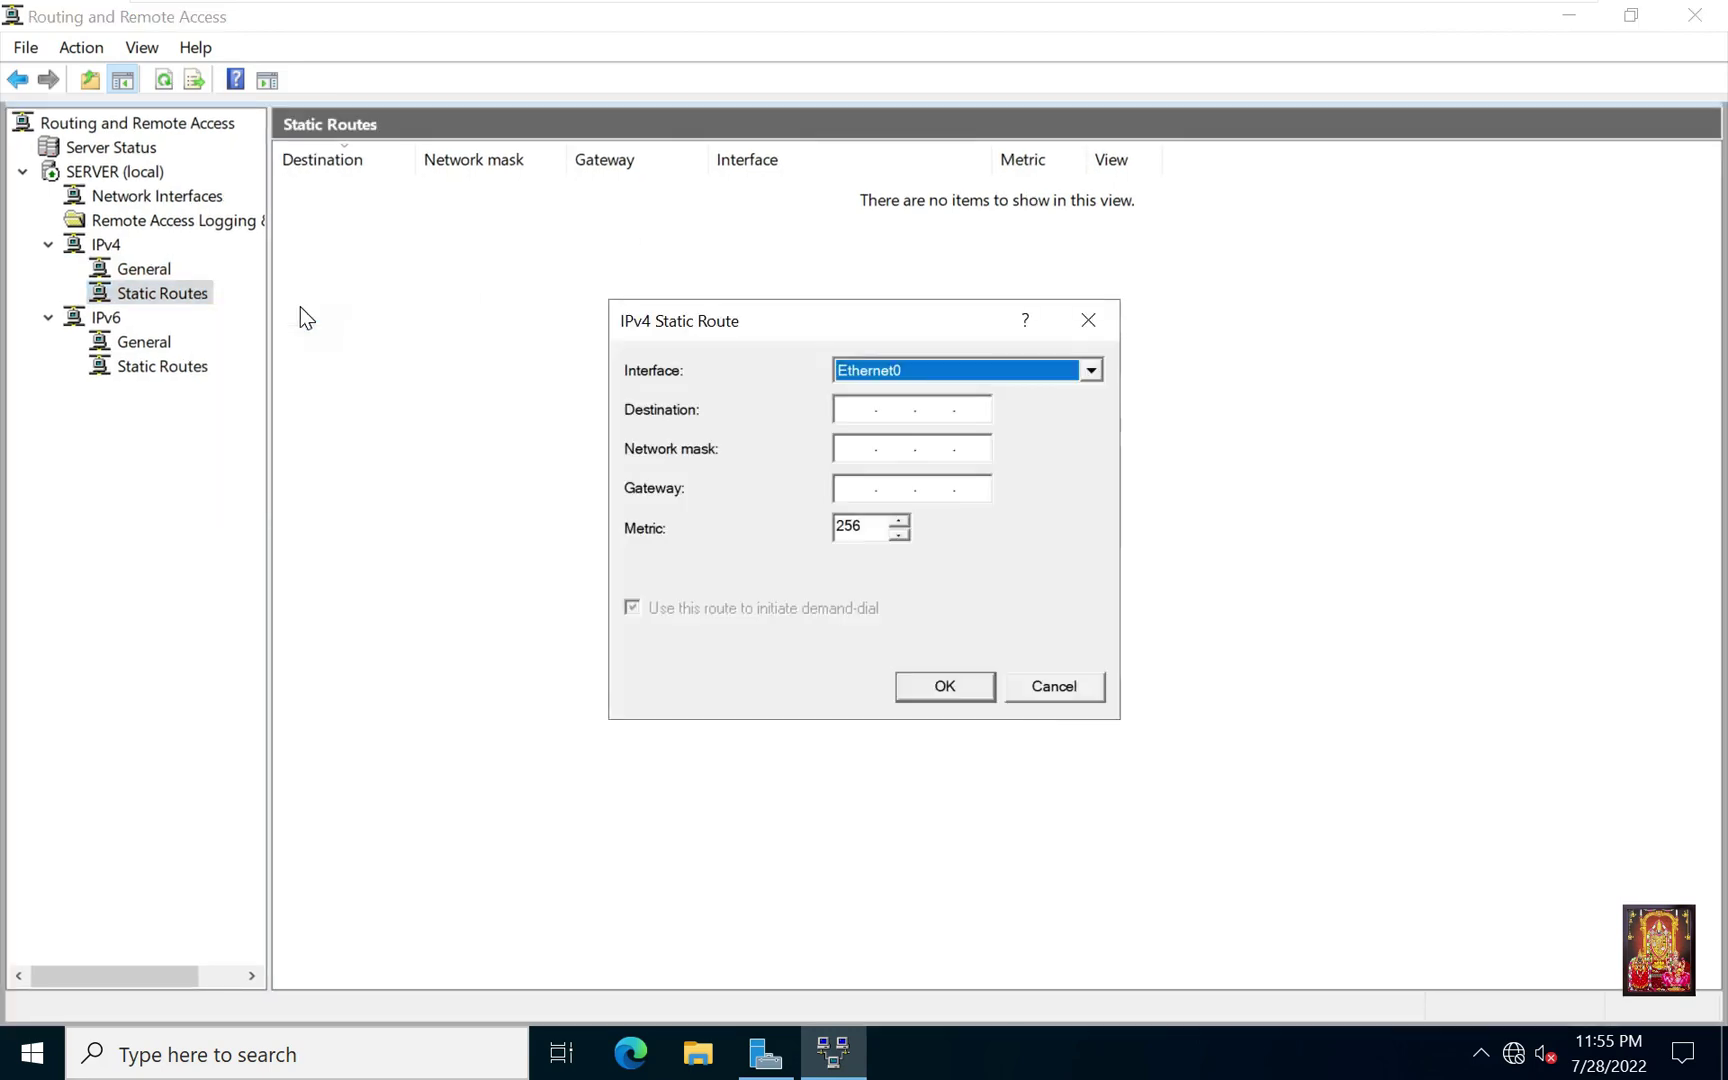
click(1094, 369)
click(1094, 369)
click(853, 404)
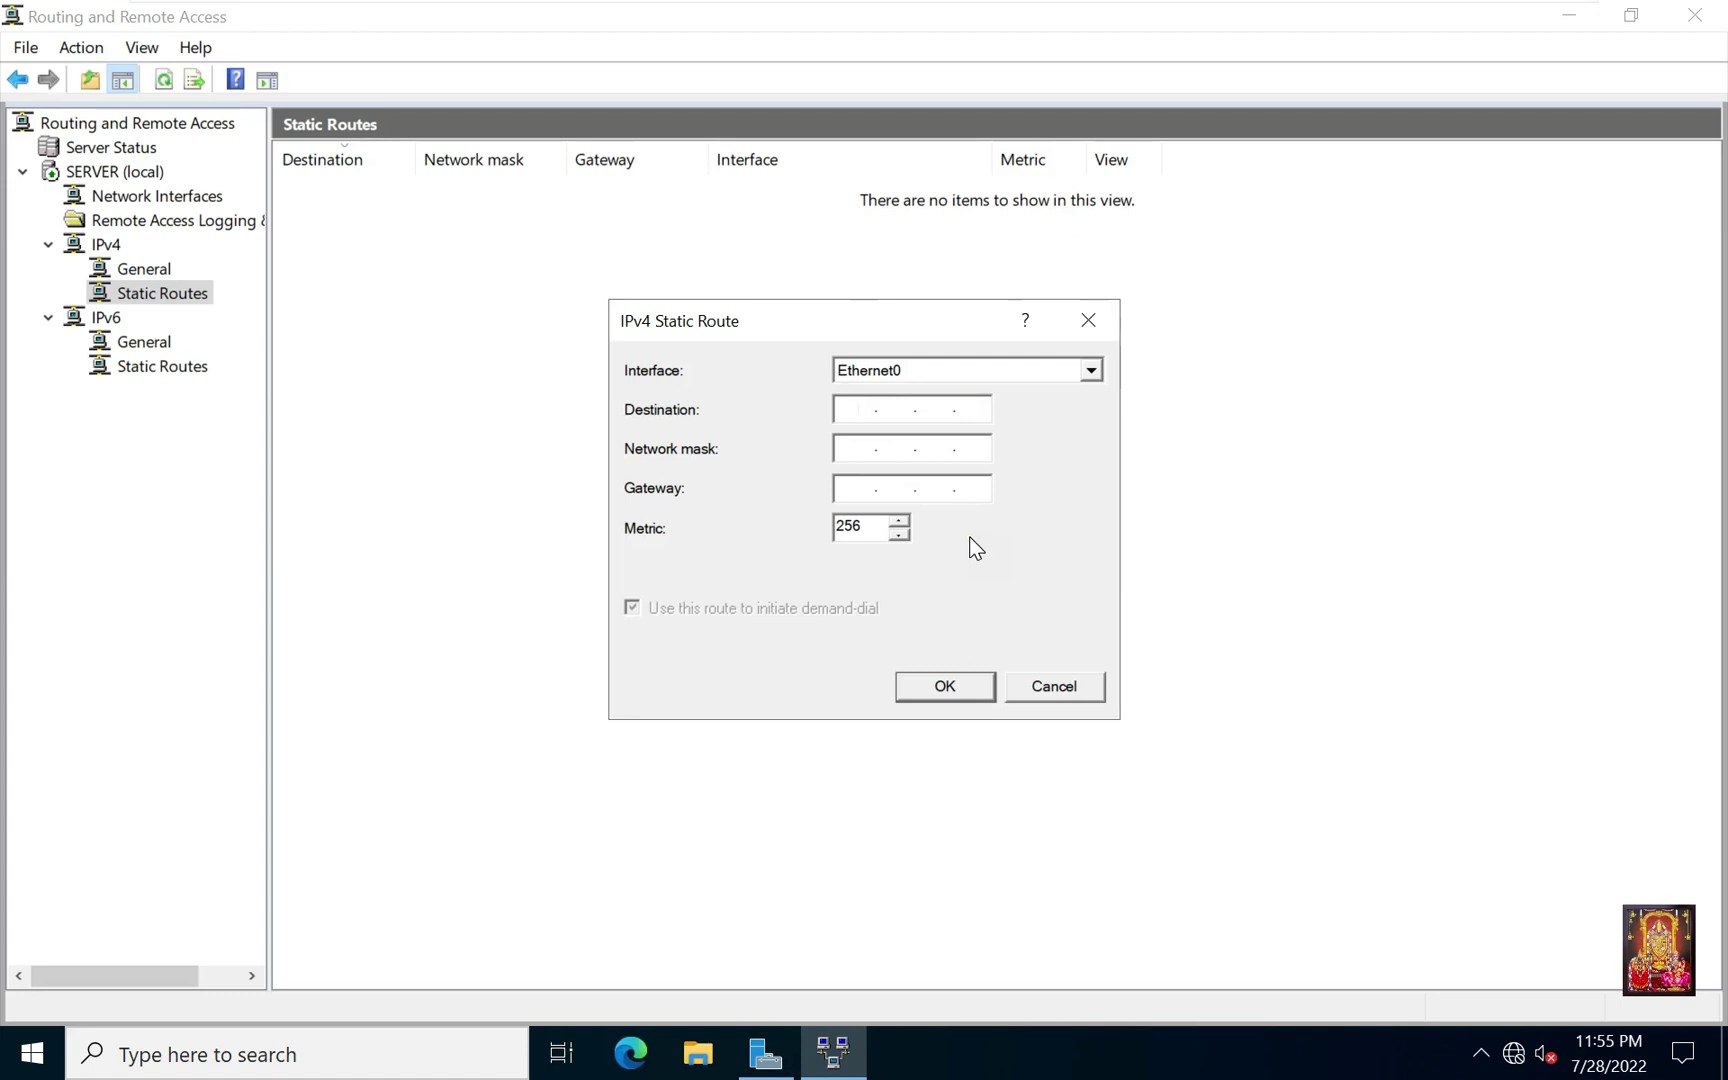
text(10.0.0.0)
click(860, 452)
text(255.0.0.0)
click(860, 506)
text(172.16.0.)
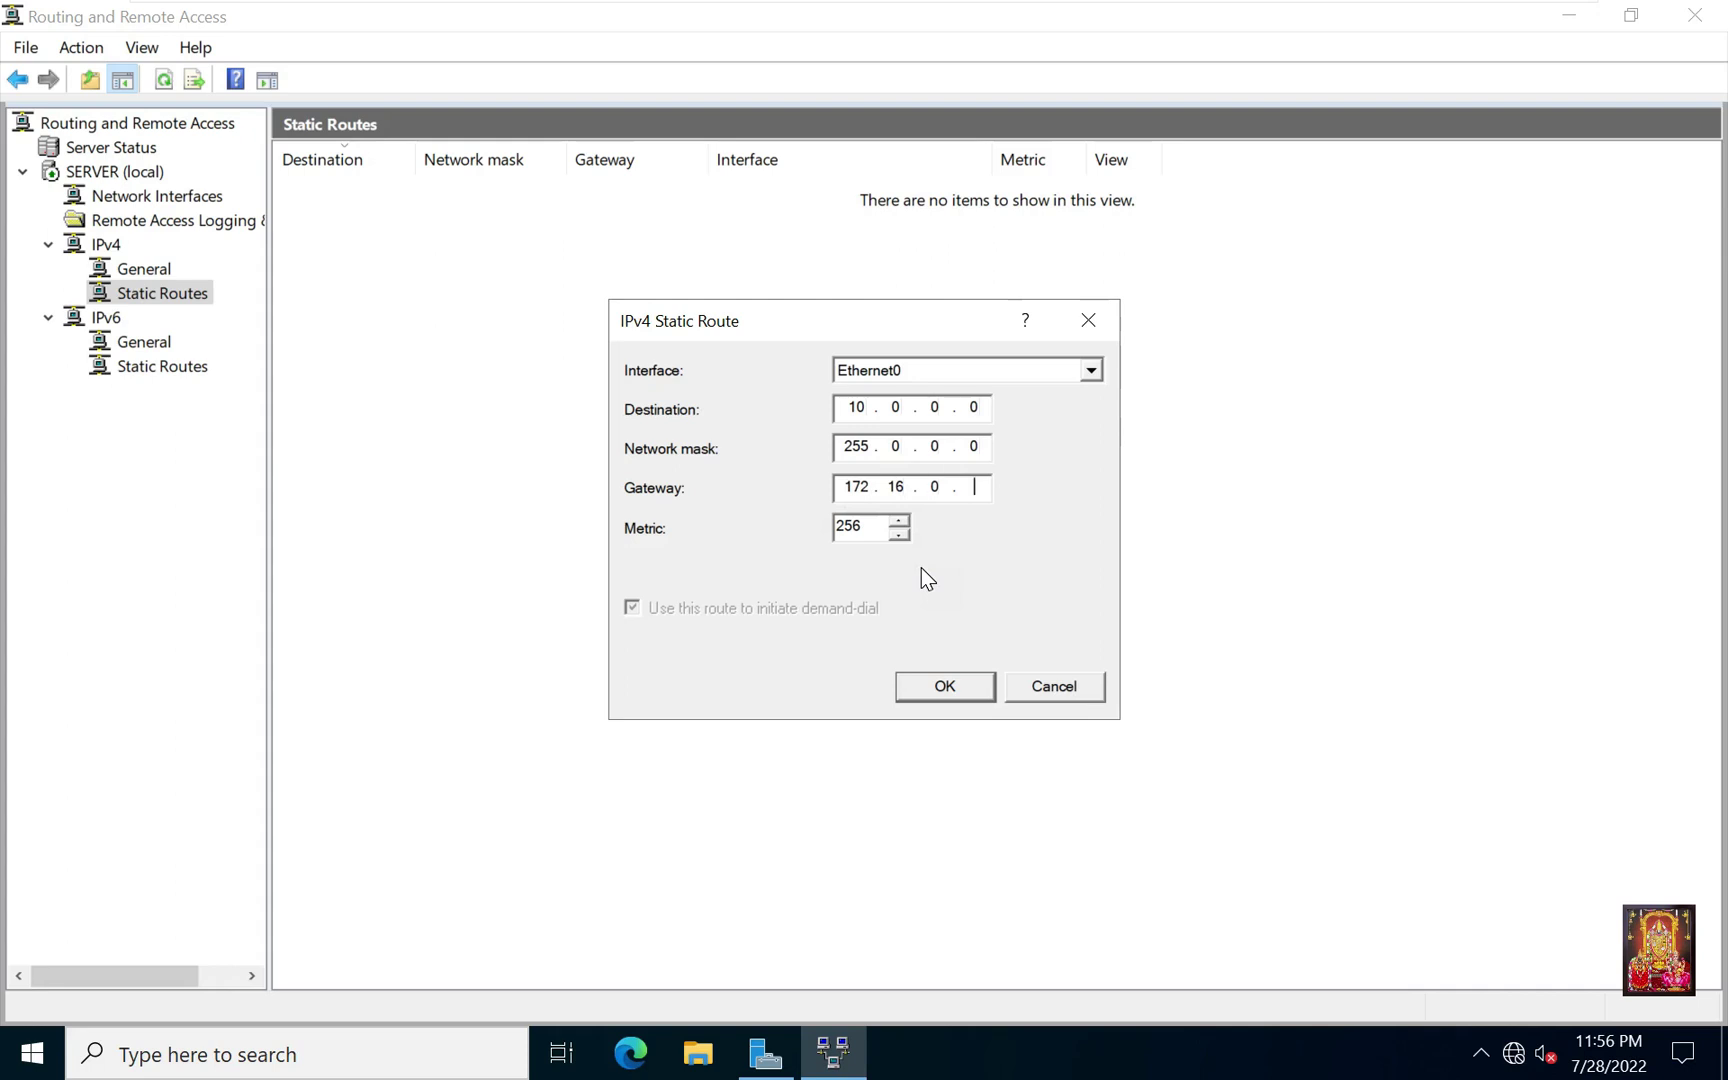
text(1)
click(943, 690)
click(943, 690)
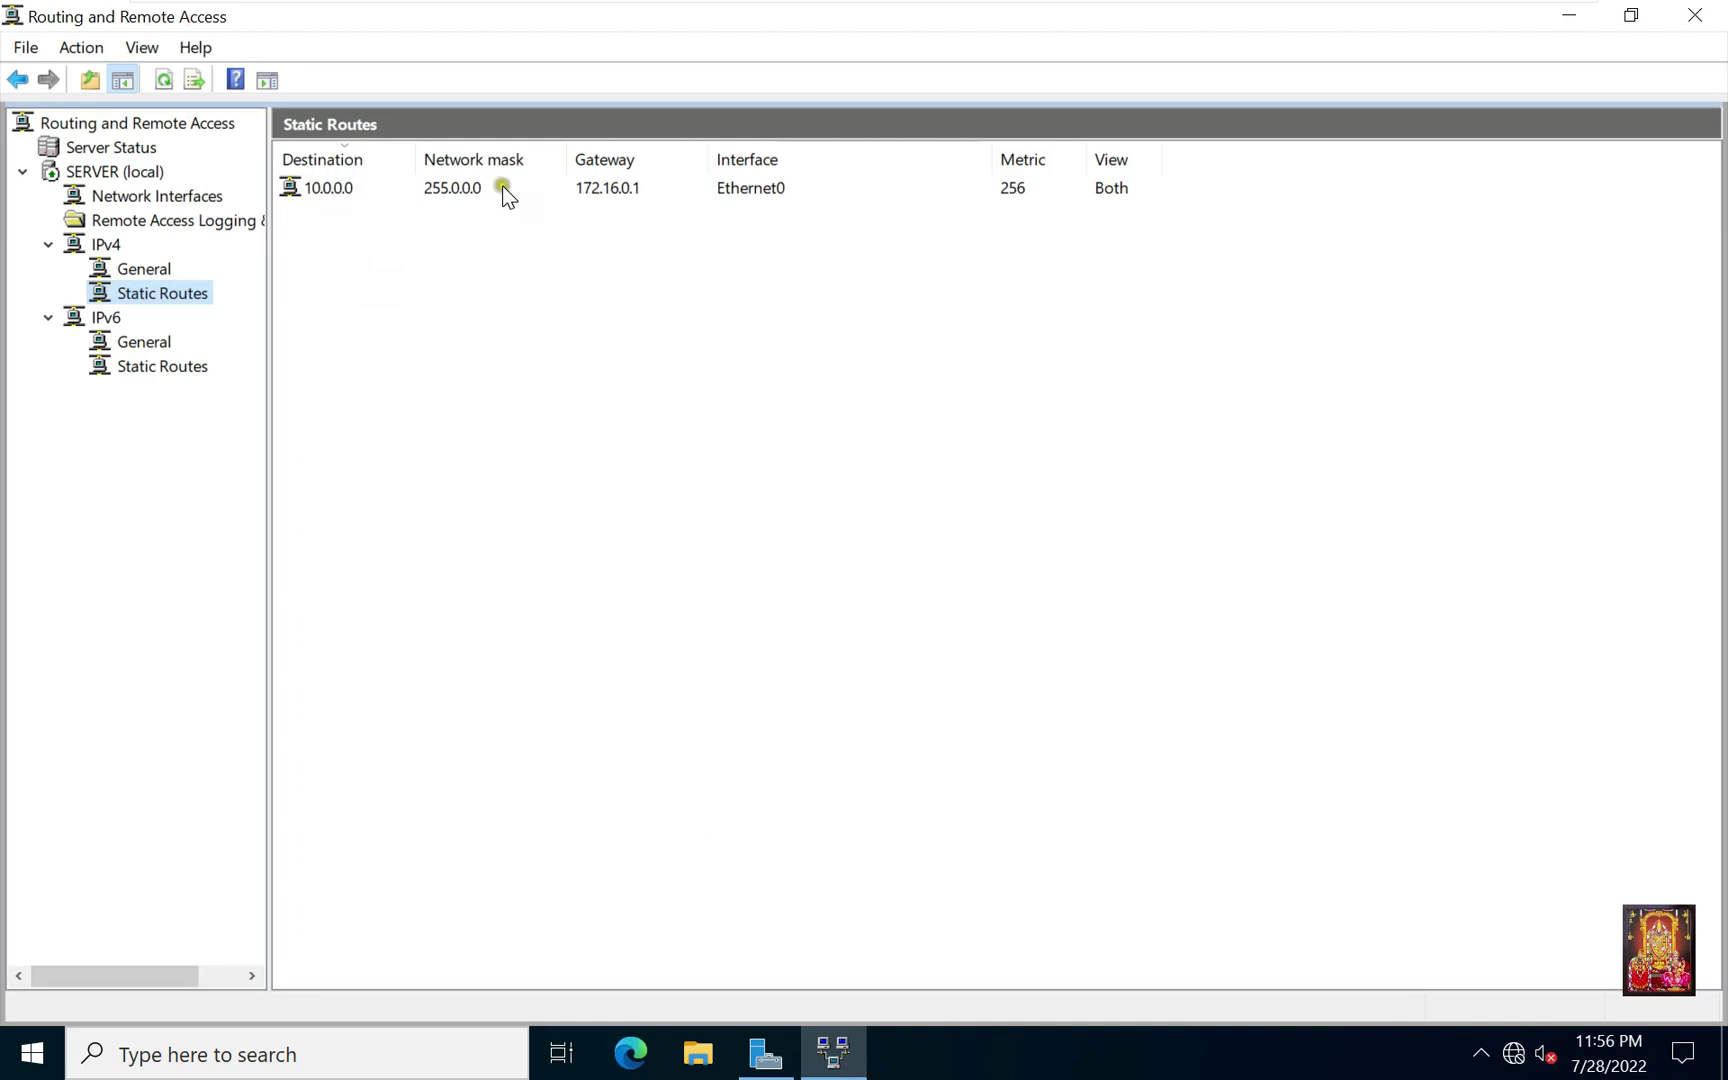
Step: Create a new IPv4 static route: destination 192.168.77.0, mask 255.255.255.0, gateway 172.16.0.1
right_click(192, 290)
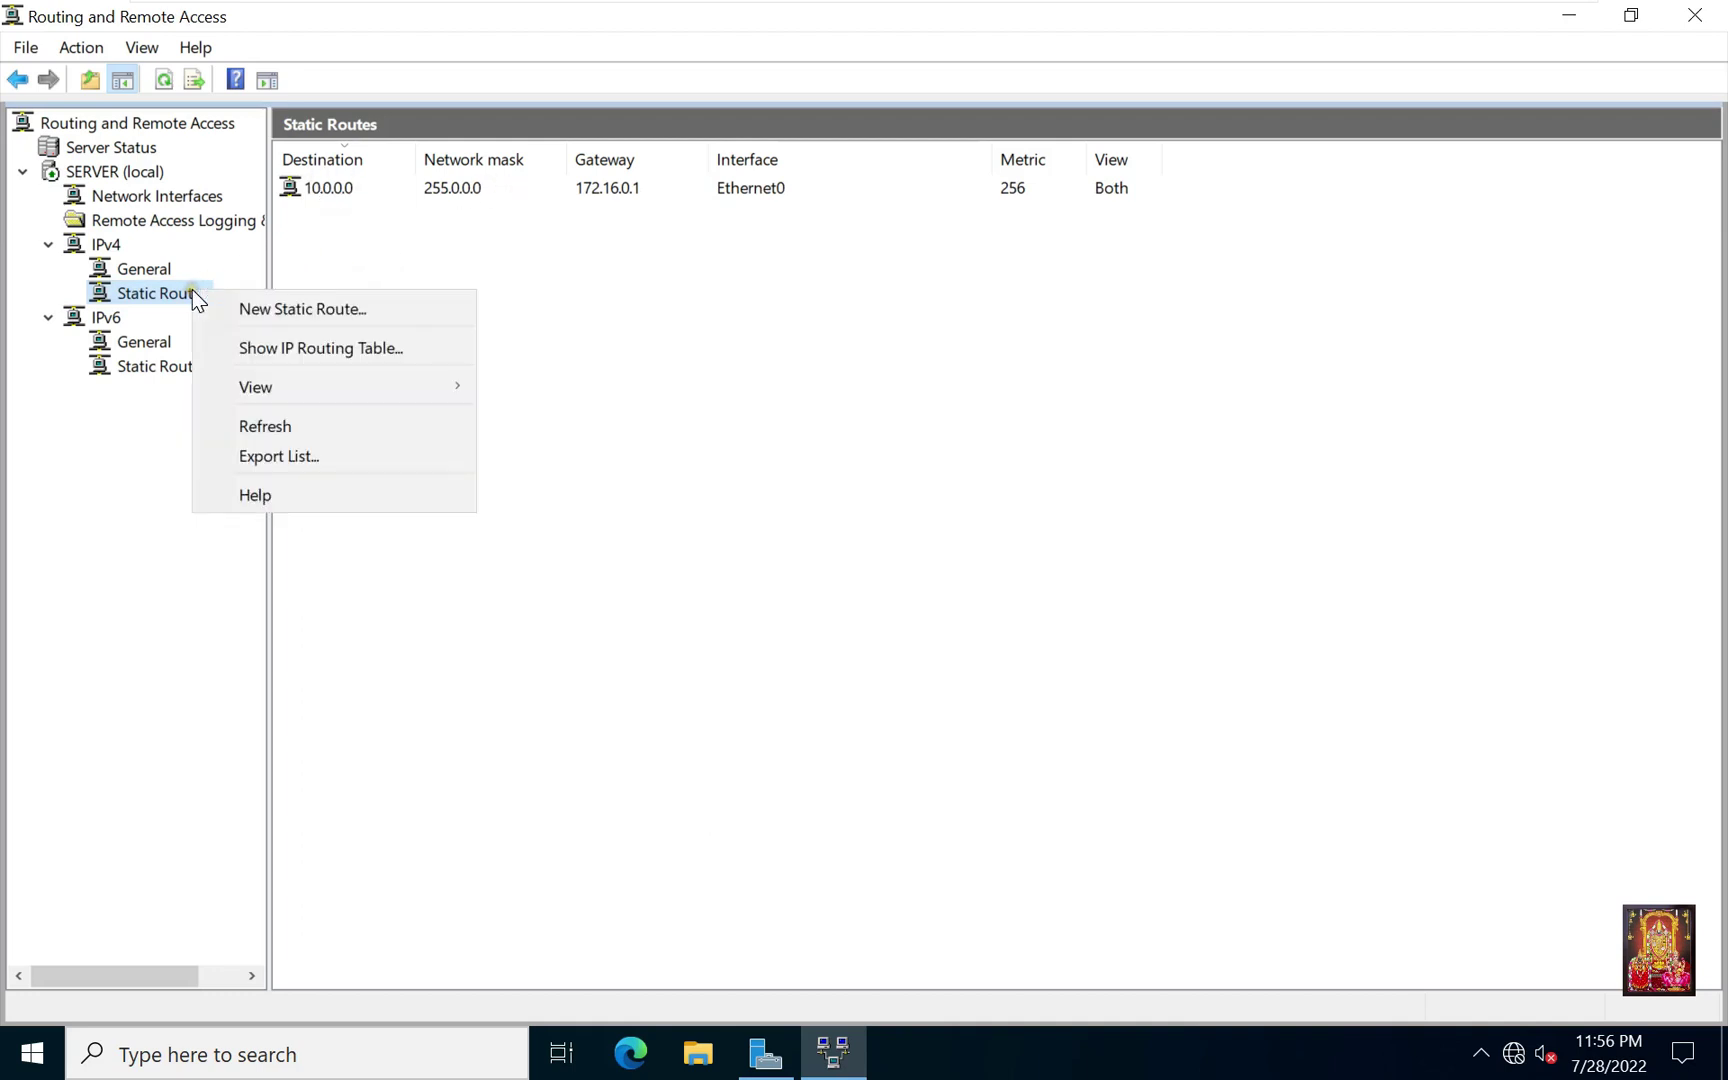
click(240, 310)
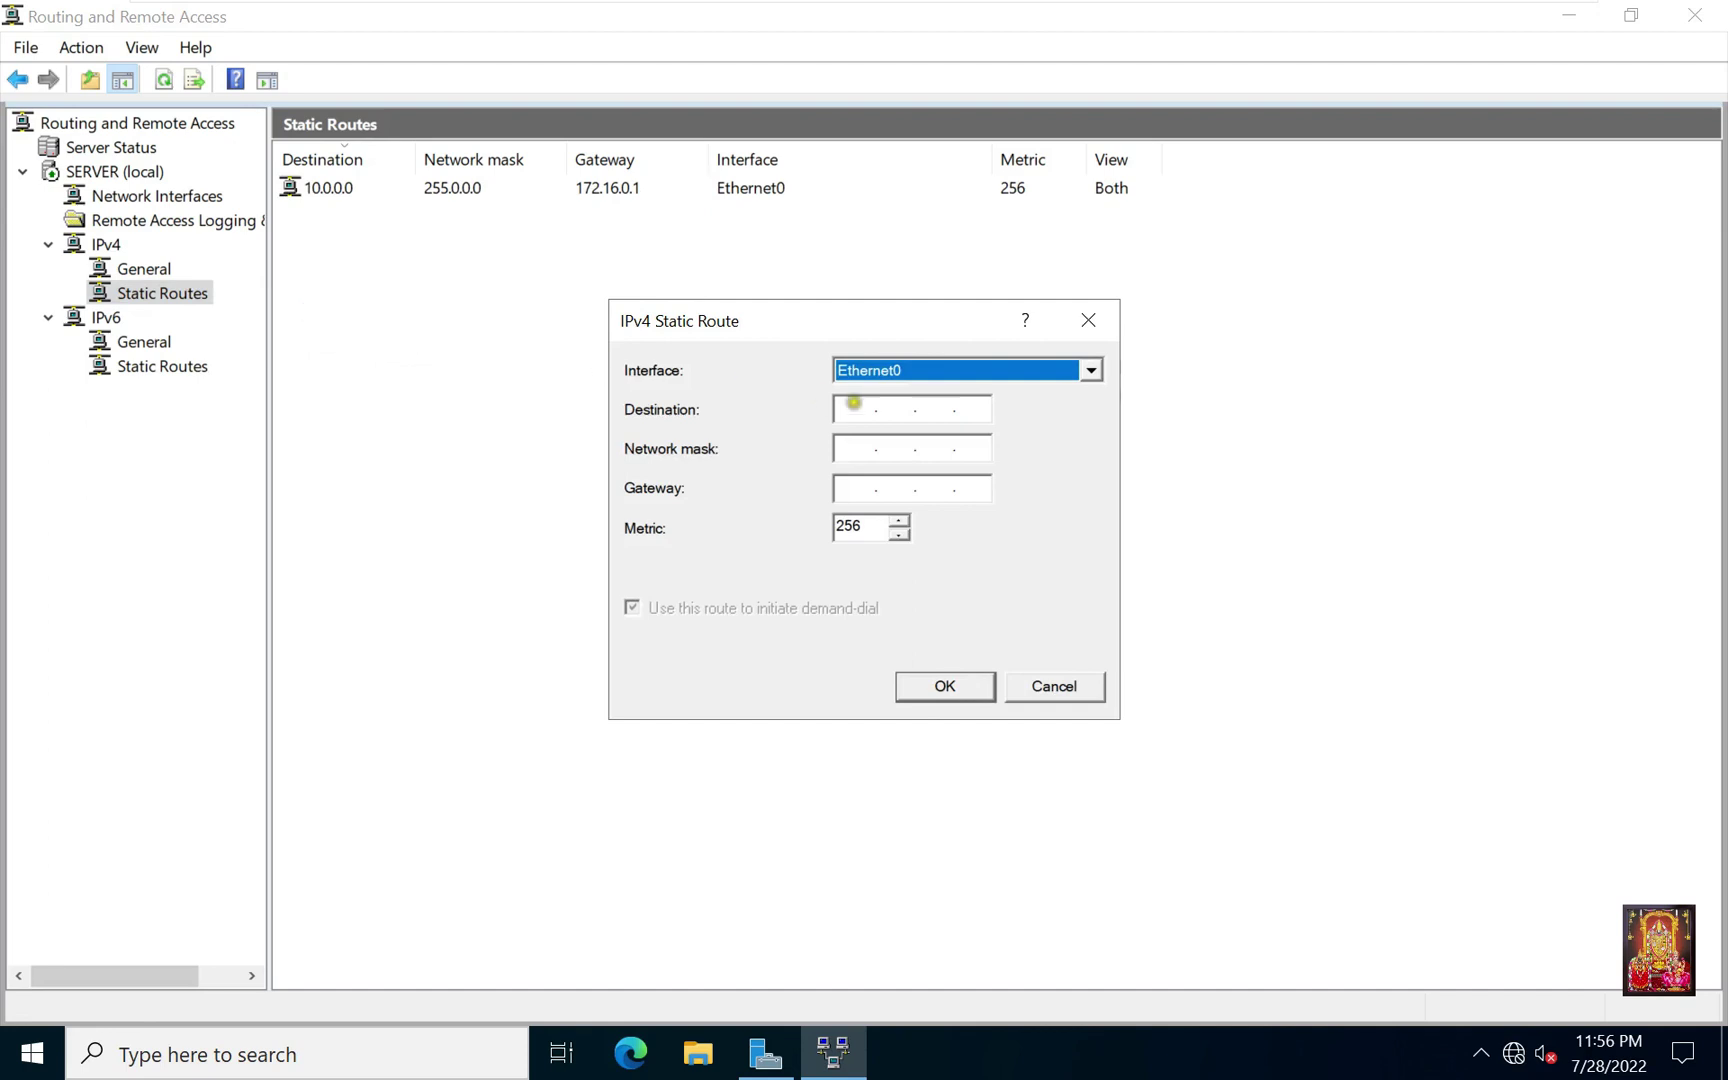
click(864, 417)
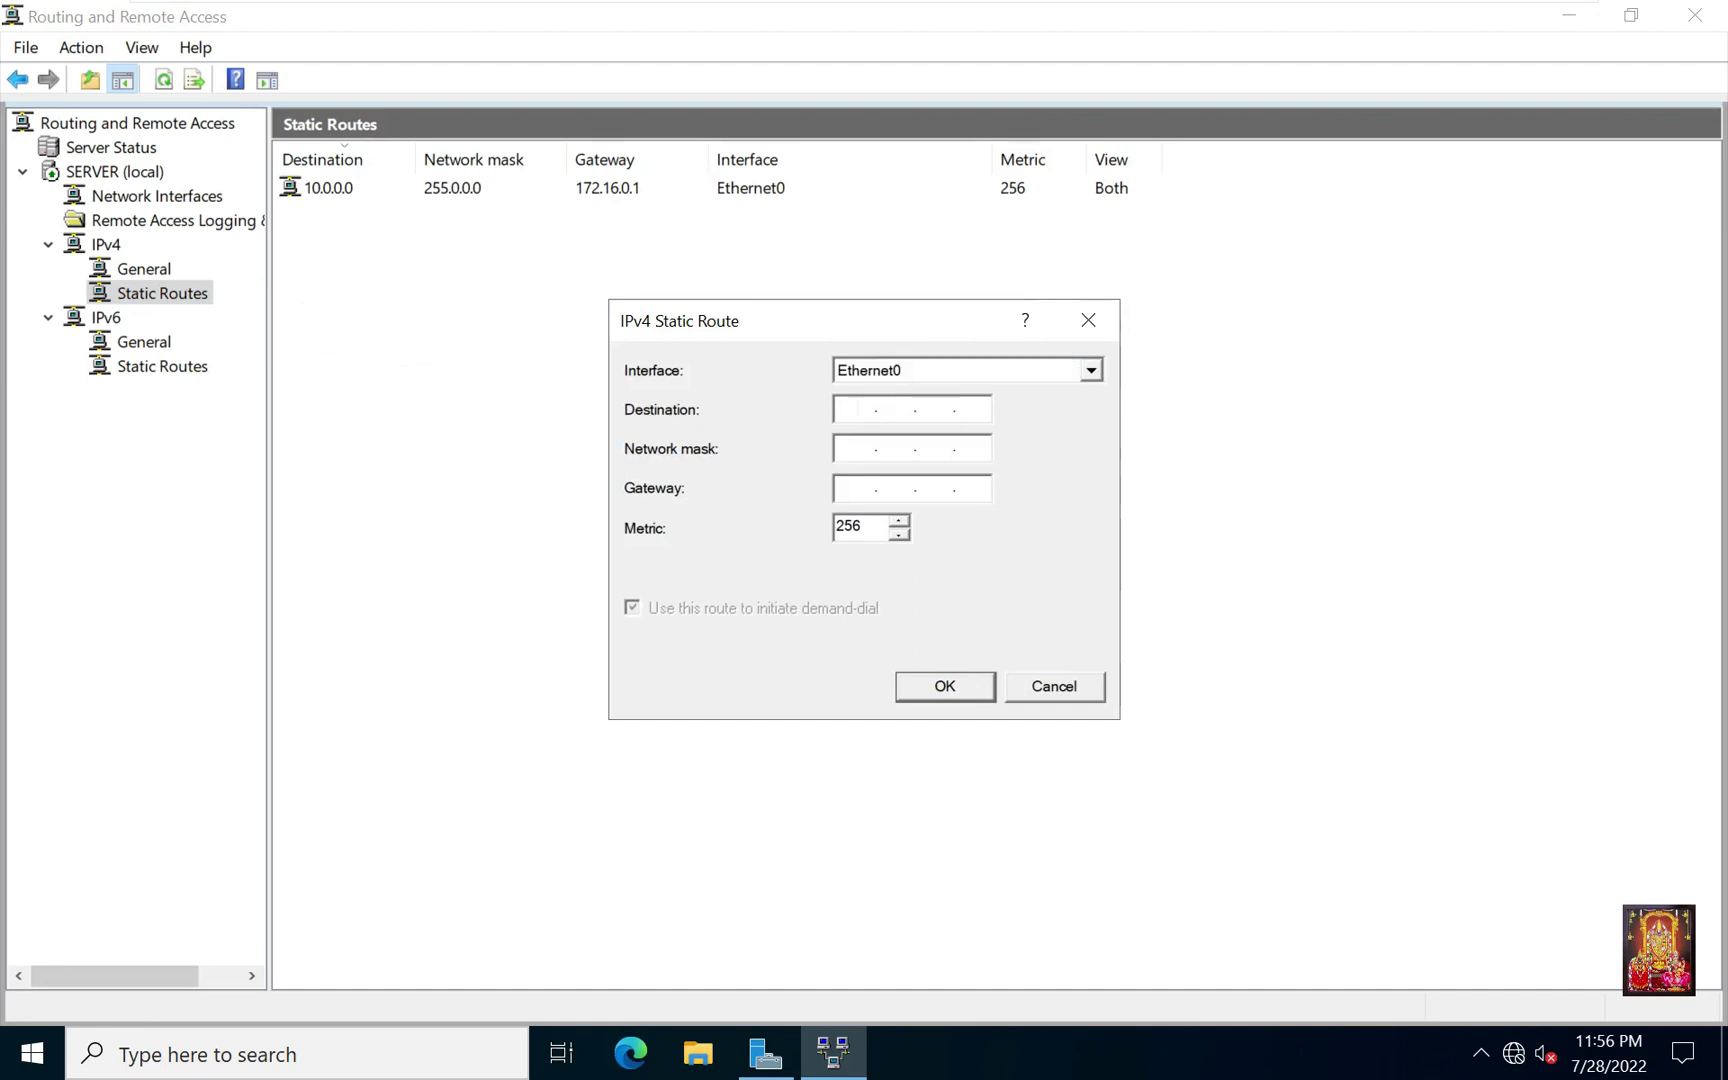
text(192 . 168 . 77 . 0)
click(850, 447)
text(255.255.255.0)
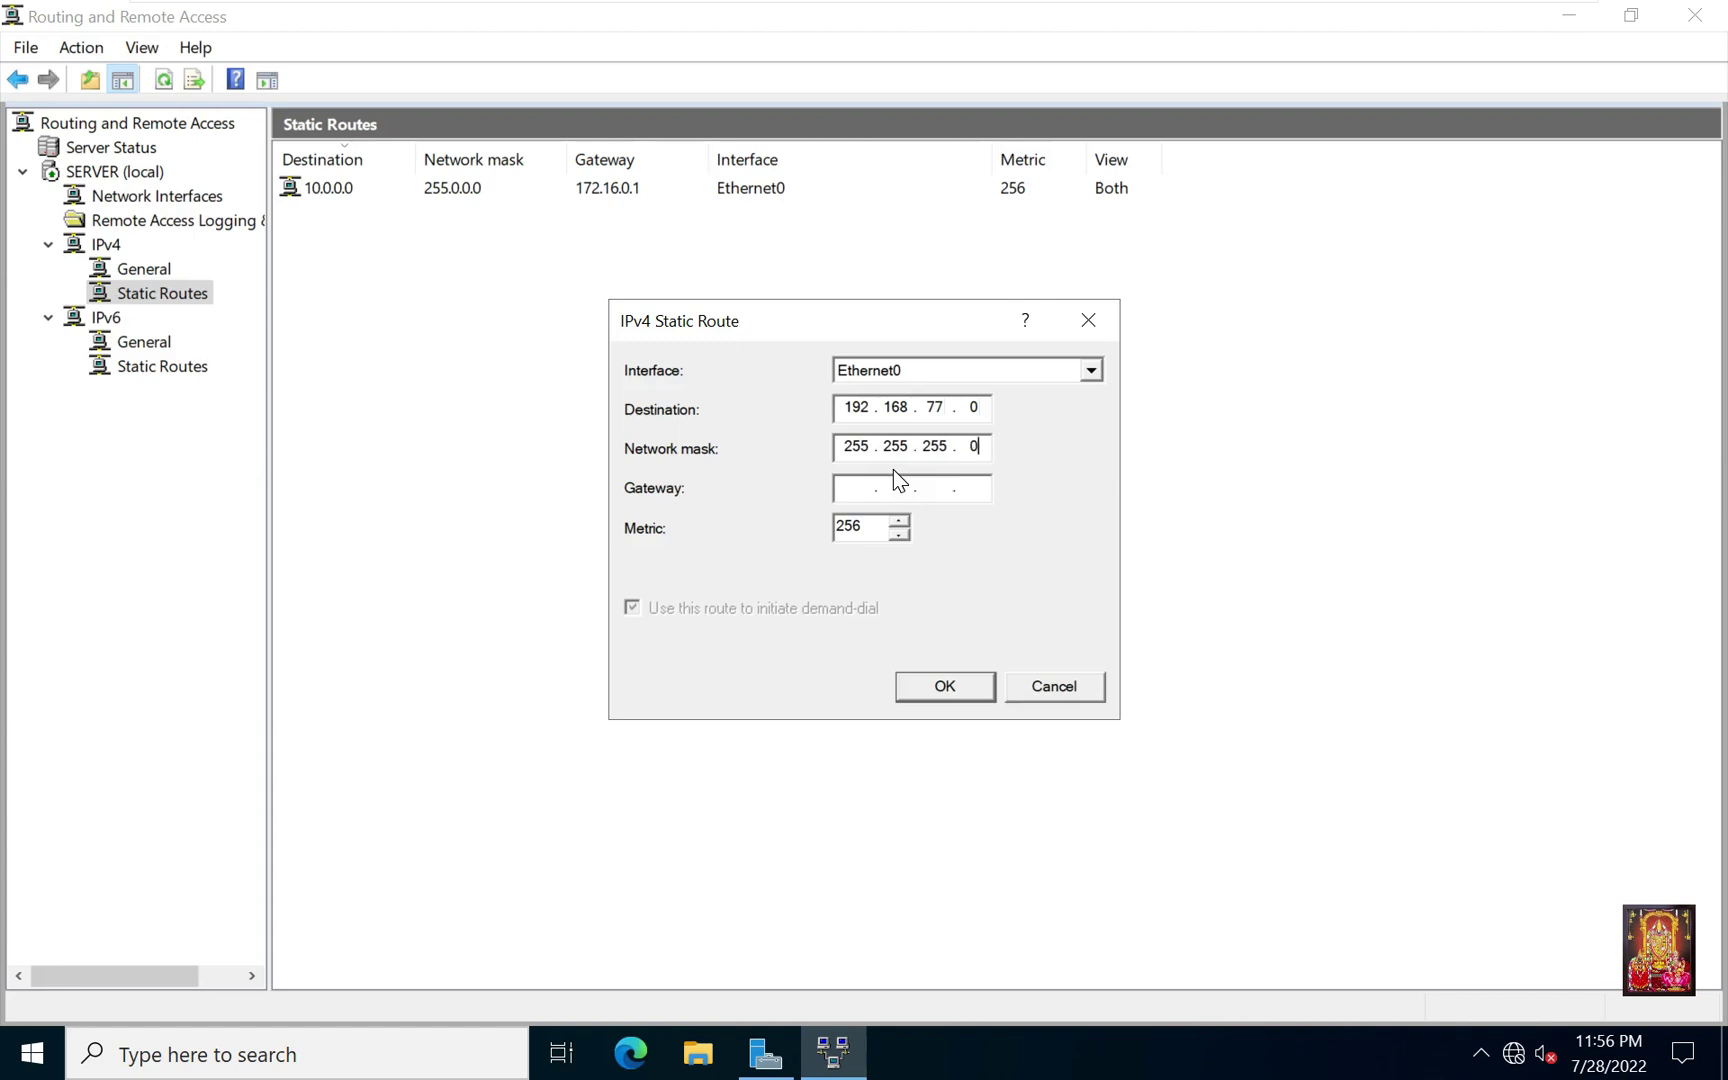
click(846, 481)
click(846, 481)
text(172 . 16 . 0 . 1)
click(918, 536)
click(938, 684)
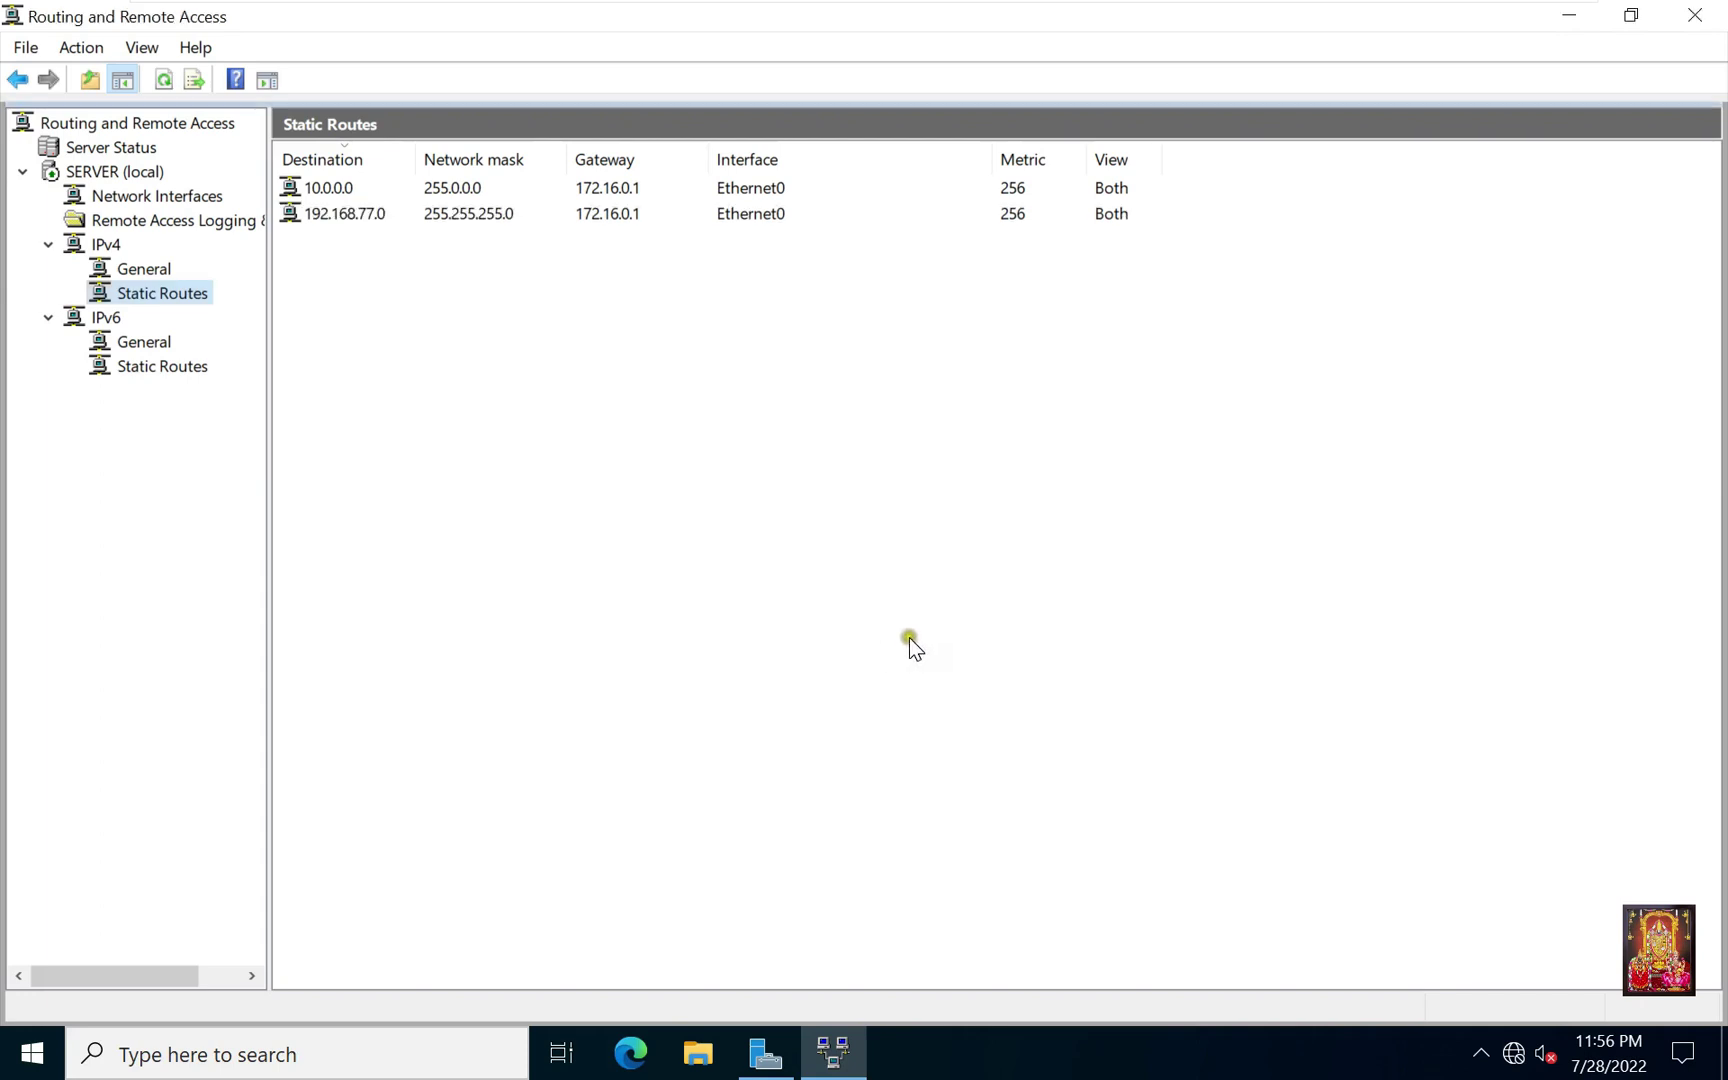
Step: Create a new IPv4 static route: destination 172.16.0.0, mask 255.255.0.0, gateway 172.16.0.1
right_click(198, 295)
click(267, 310)
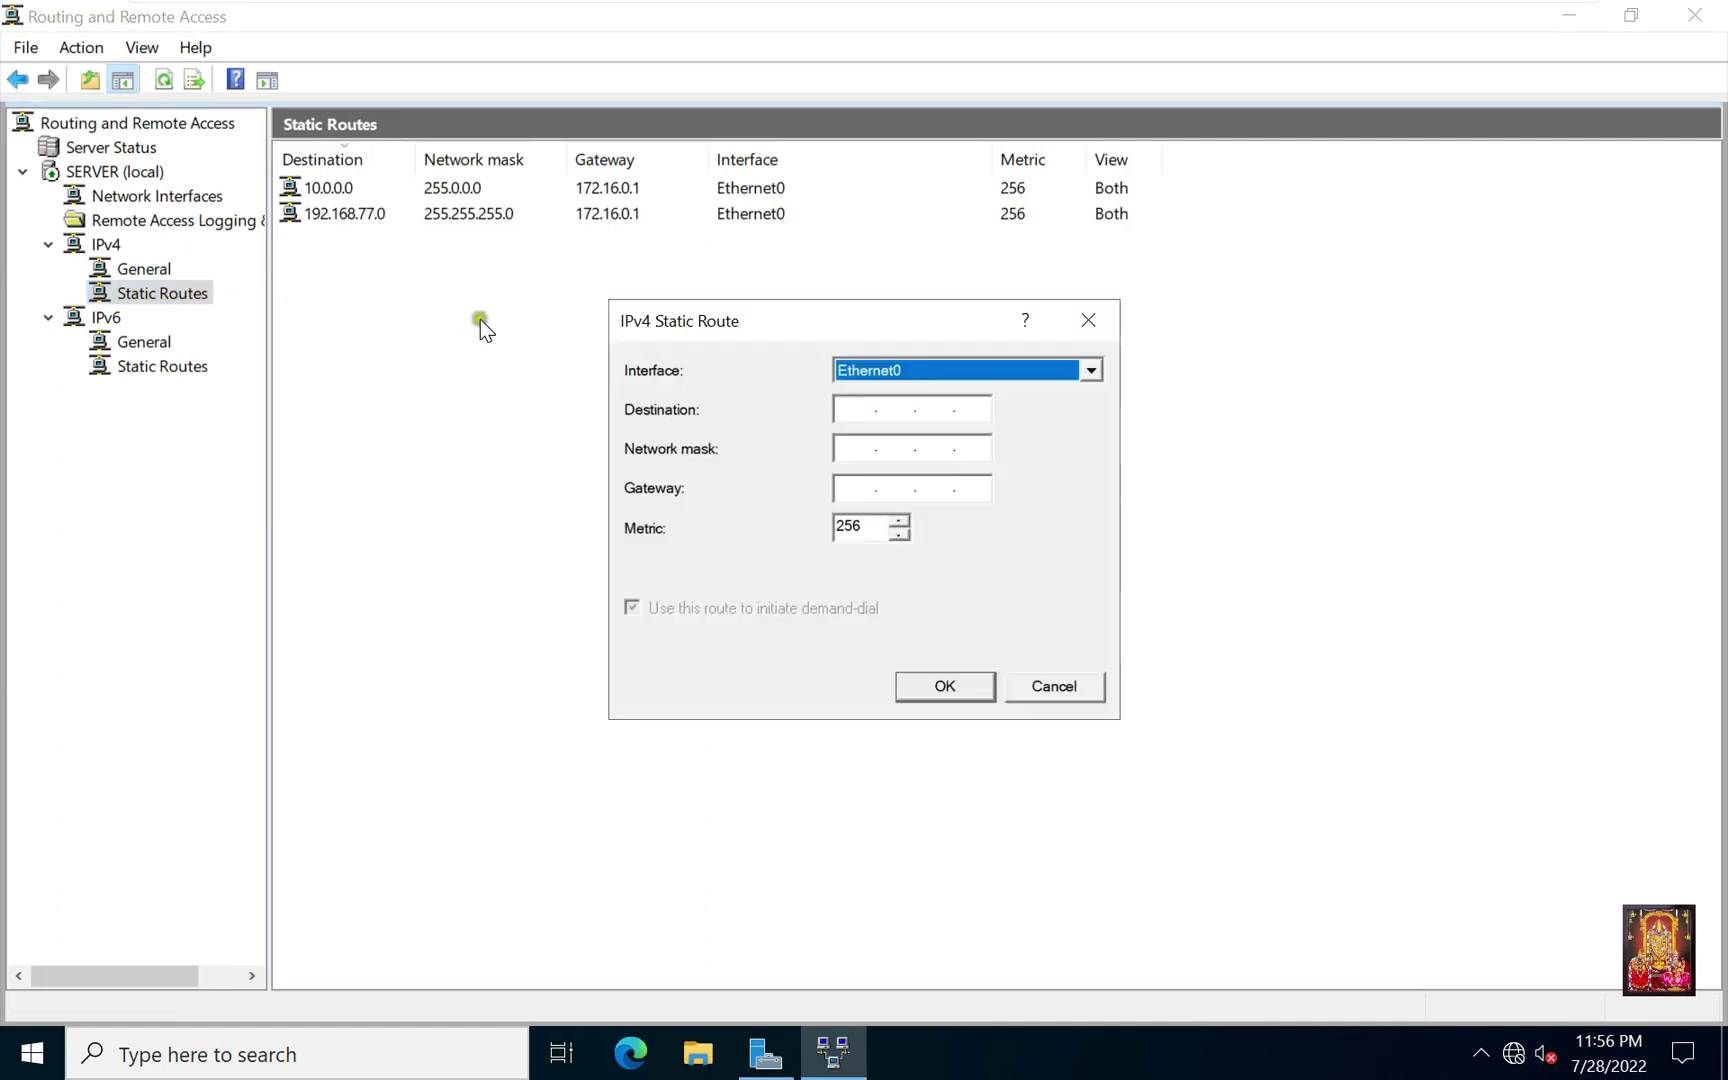
click(857, 412)
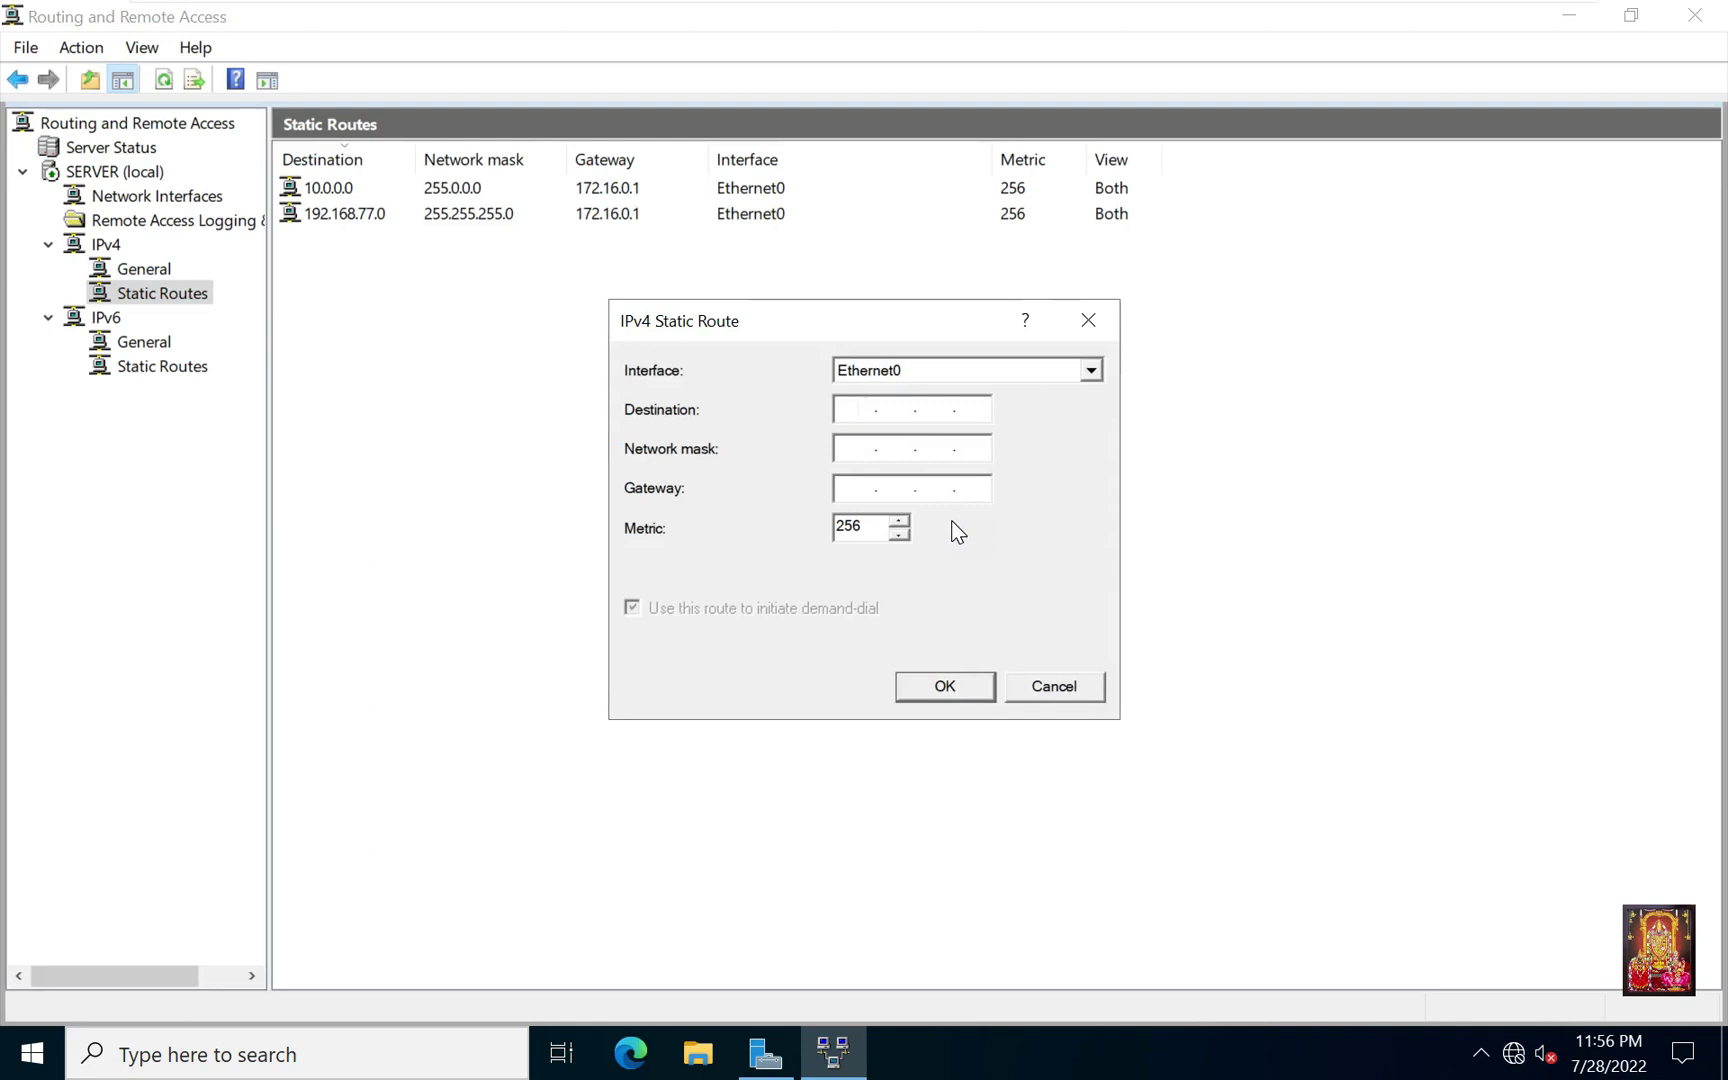
text(172)
text(0.0)
text(6.)
text(.0.)
text(0)
key(Tab)
text(255.255.0.0)
text(172.16.)
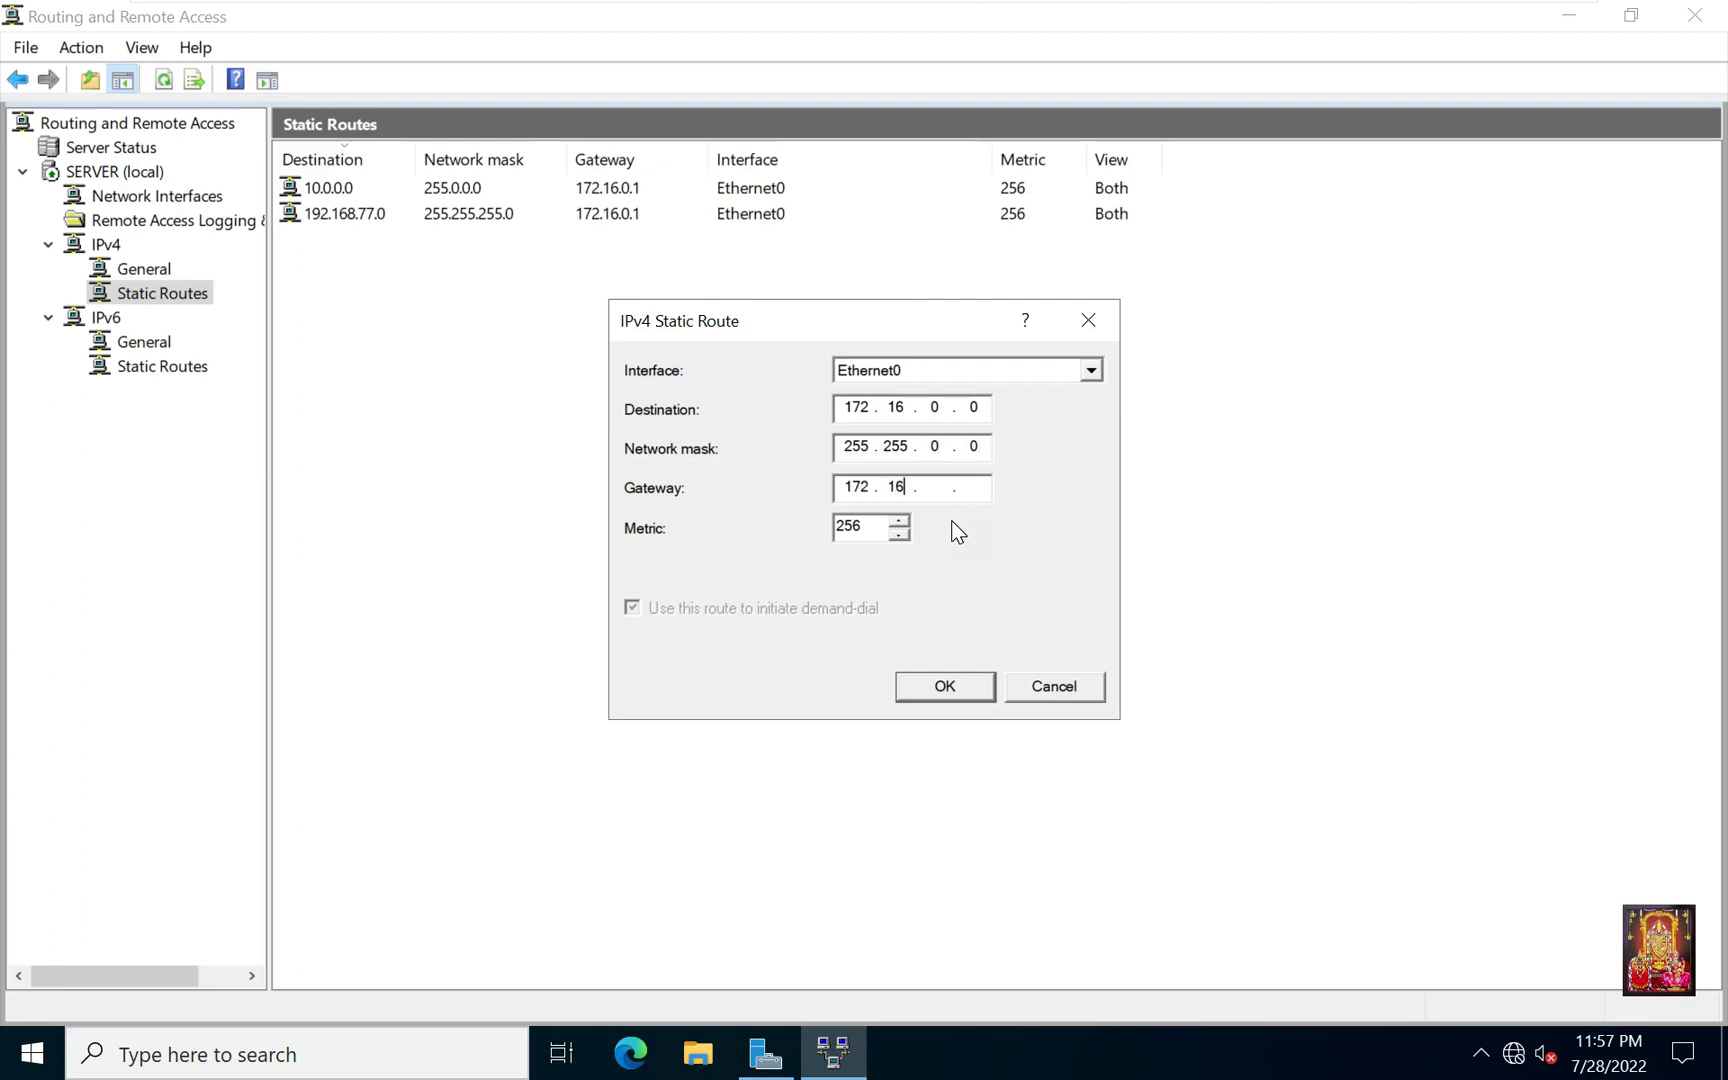
text(0.1)
click(946, 688)
Step: Review the 172.16.0.0, 192.168.77.0 and 10.0.0.0 routes in the static routes list
click(340, 239)
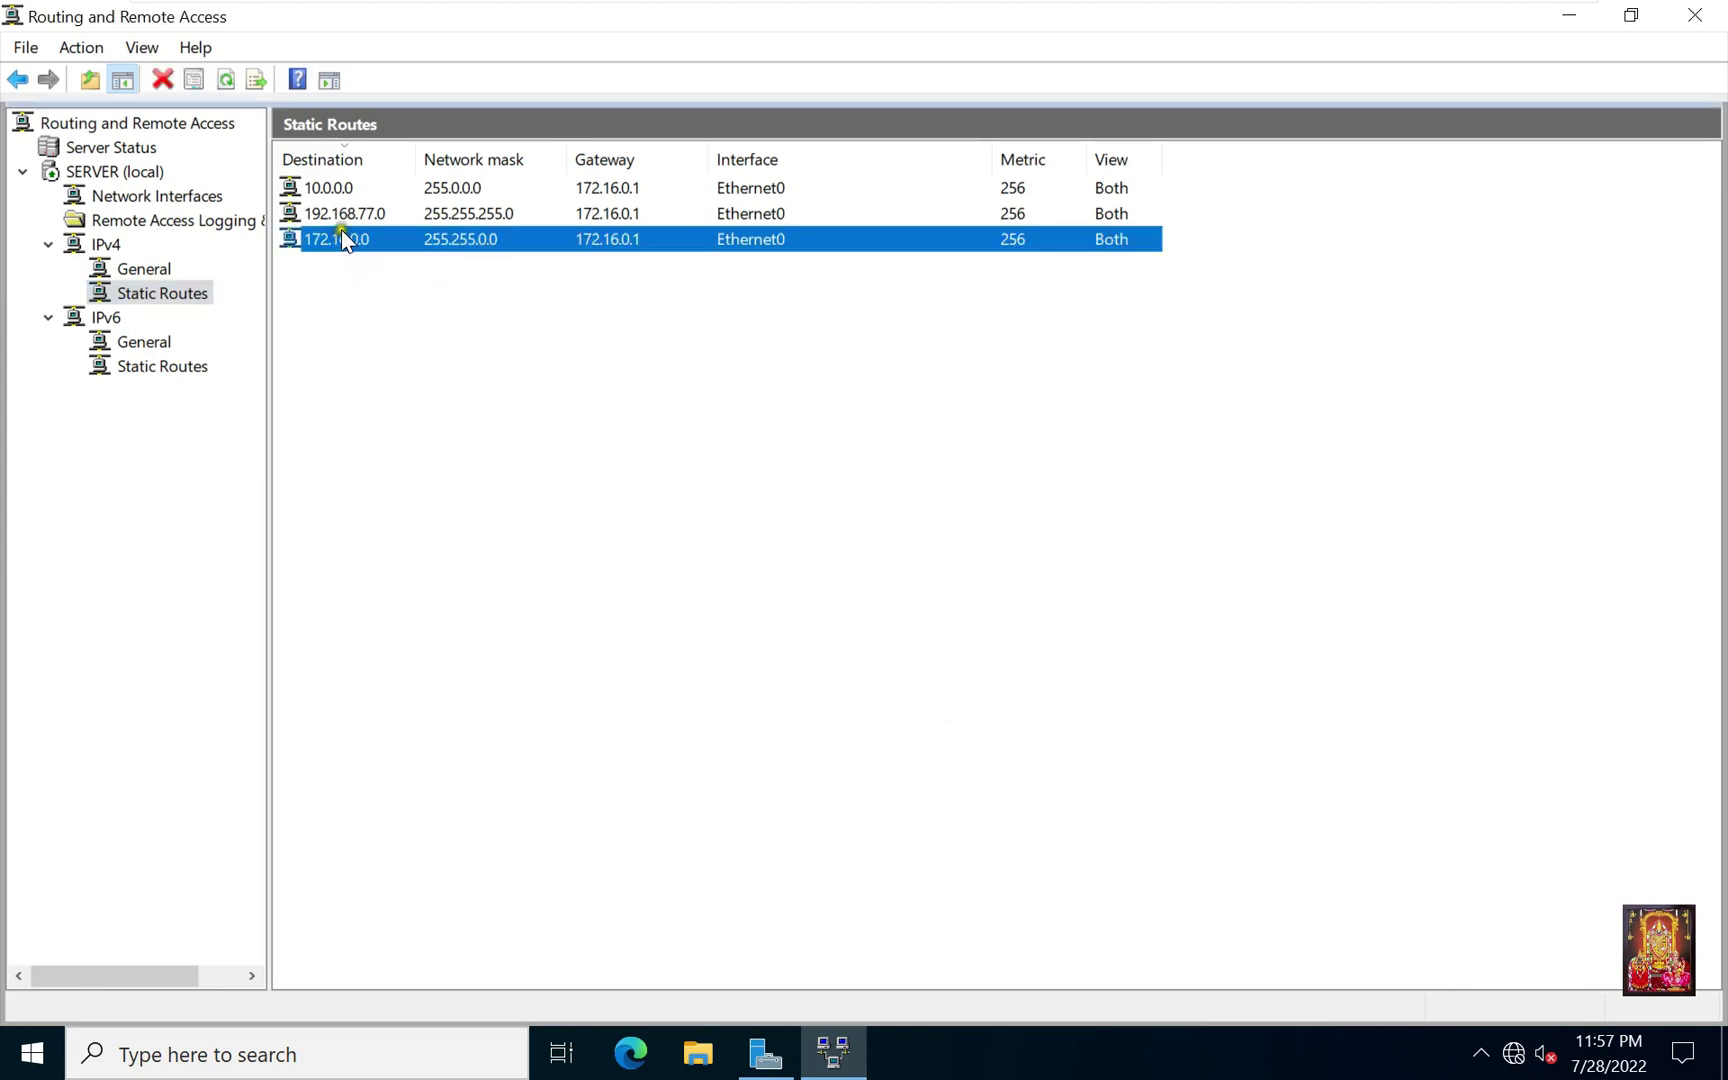
click(335, 213)
click(328, 190)
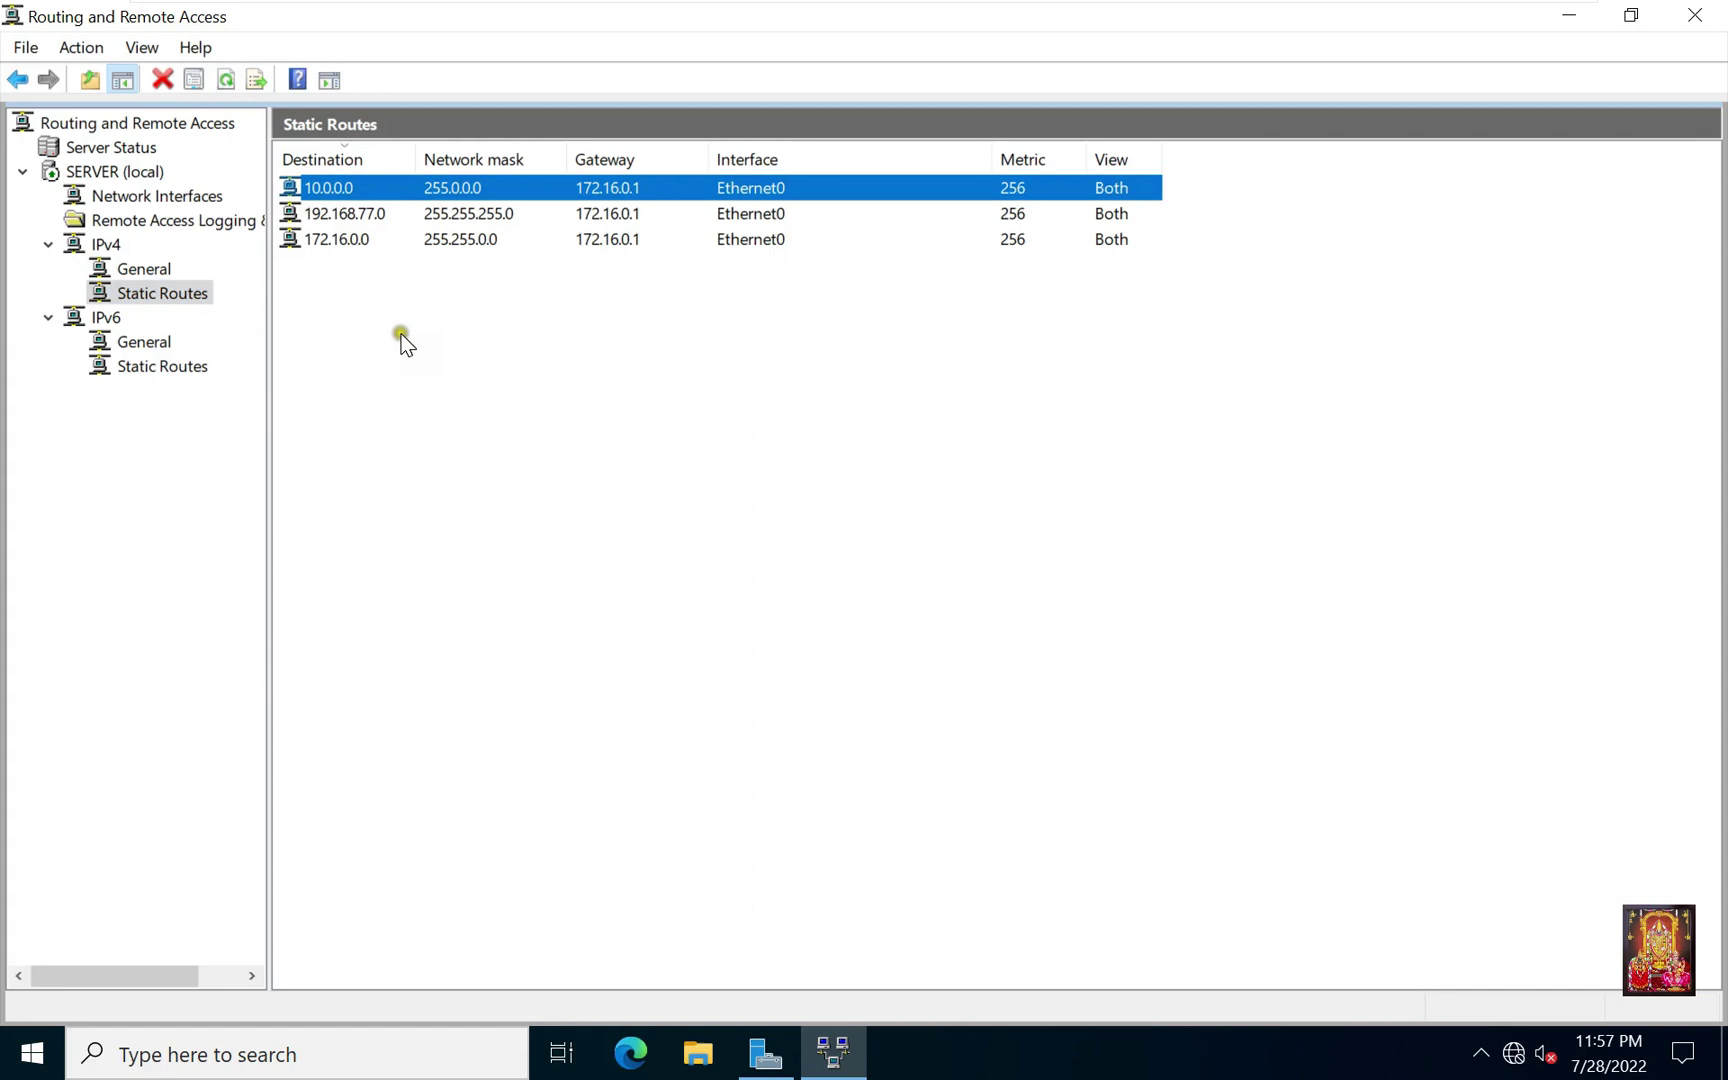
Step: Using ncpa.cpl, set Ethernet0's IPv4 default gateway to 172.16.0.1 and save it
right_click(40, 1062)
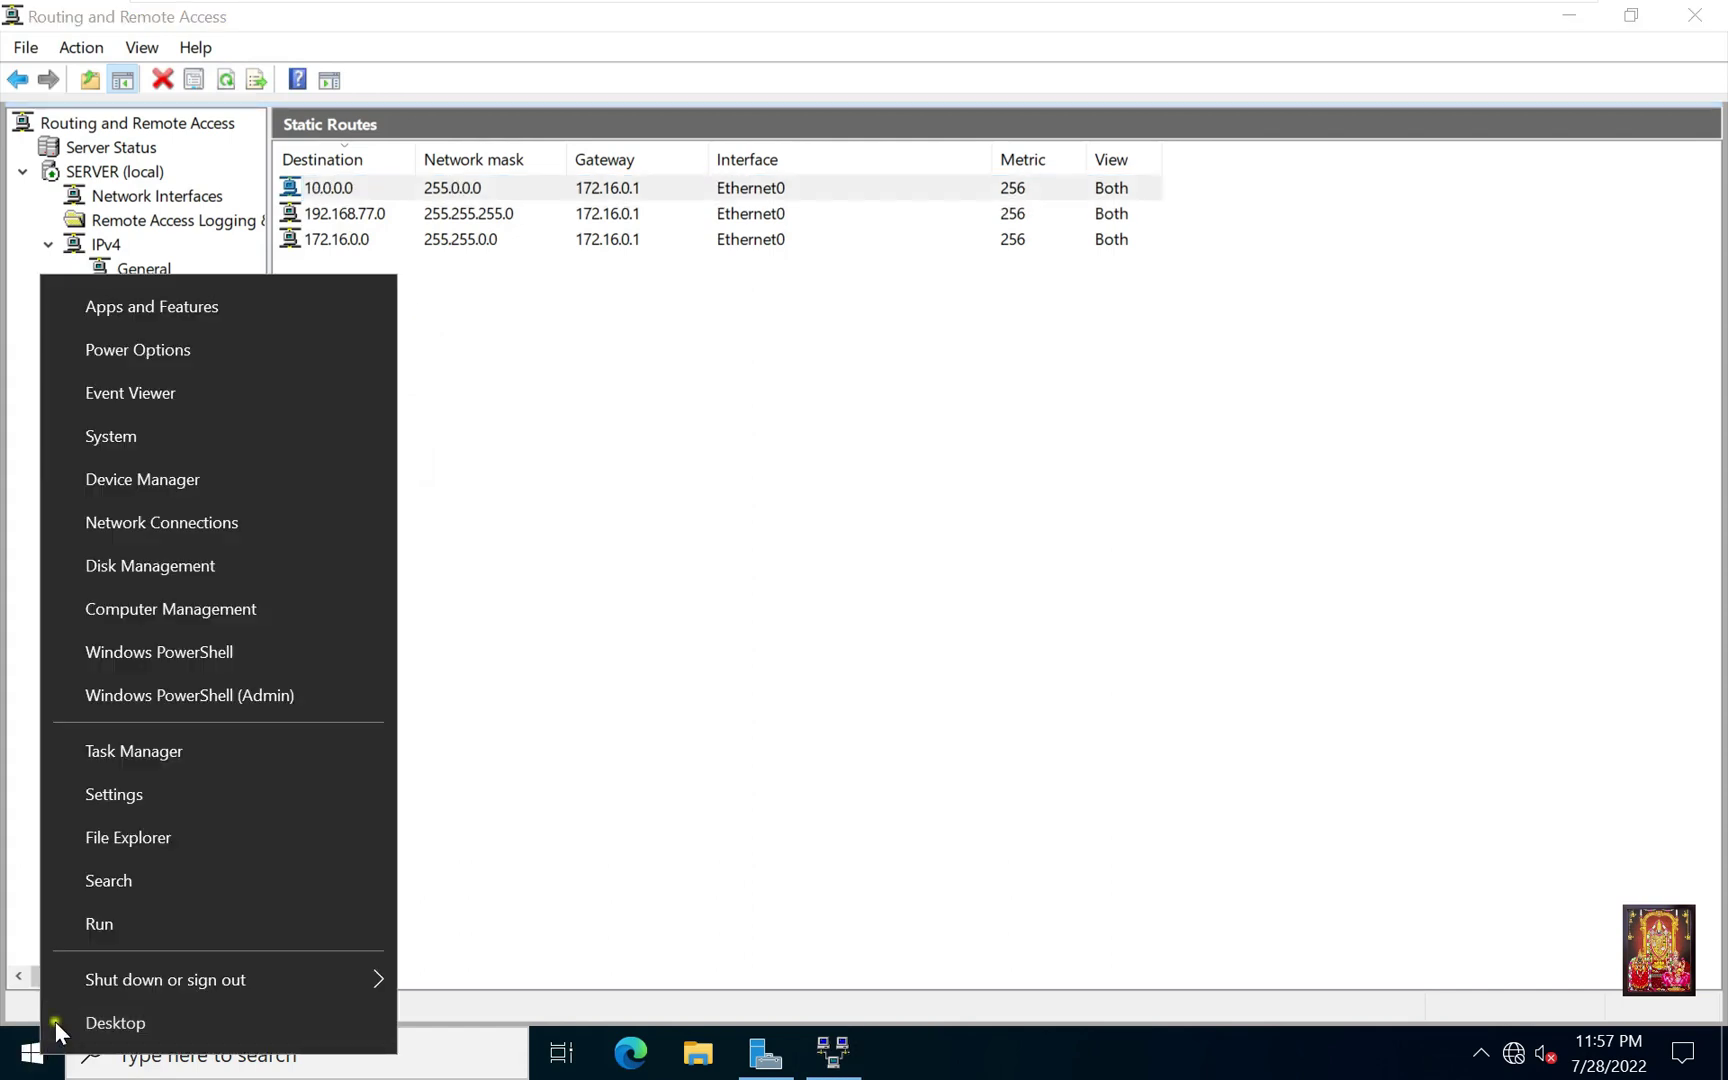
click(92, 926)
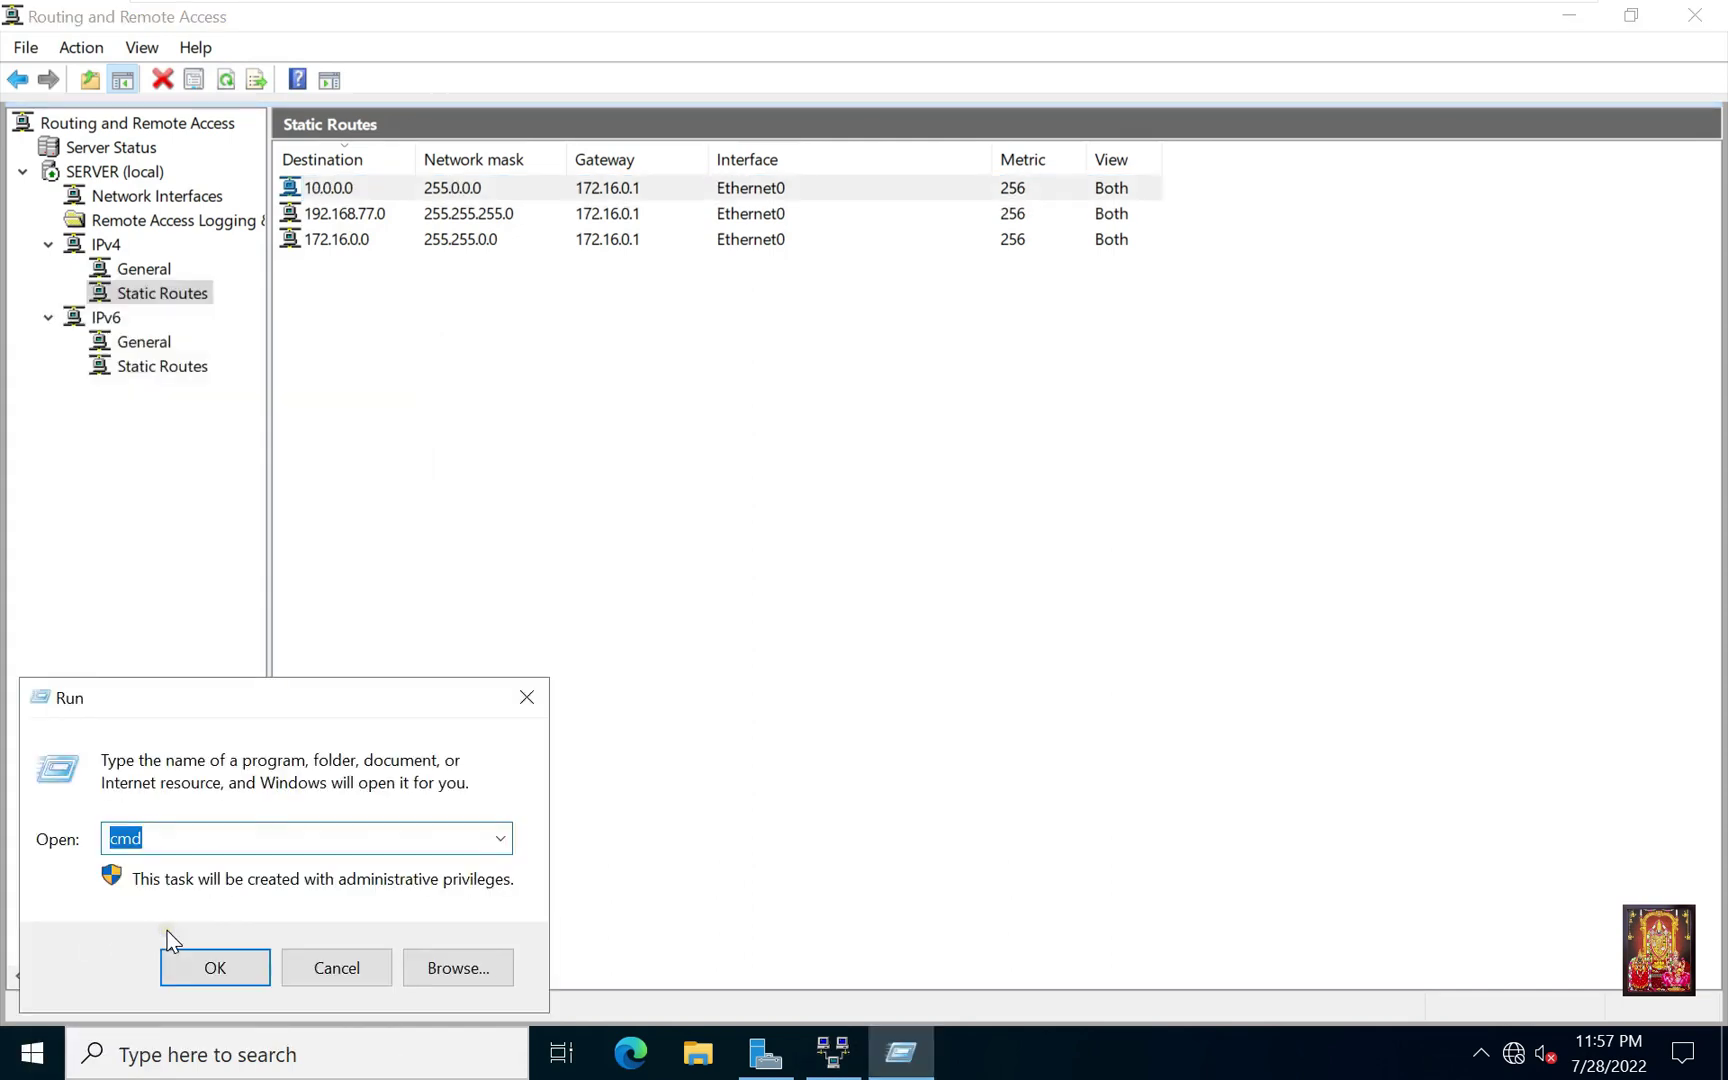
text(ncpa.cpl)
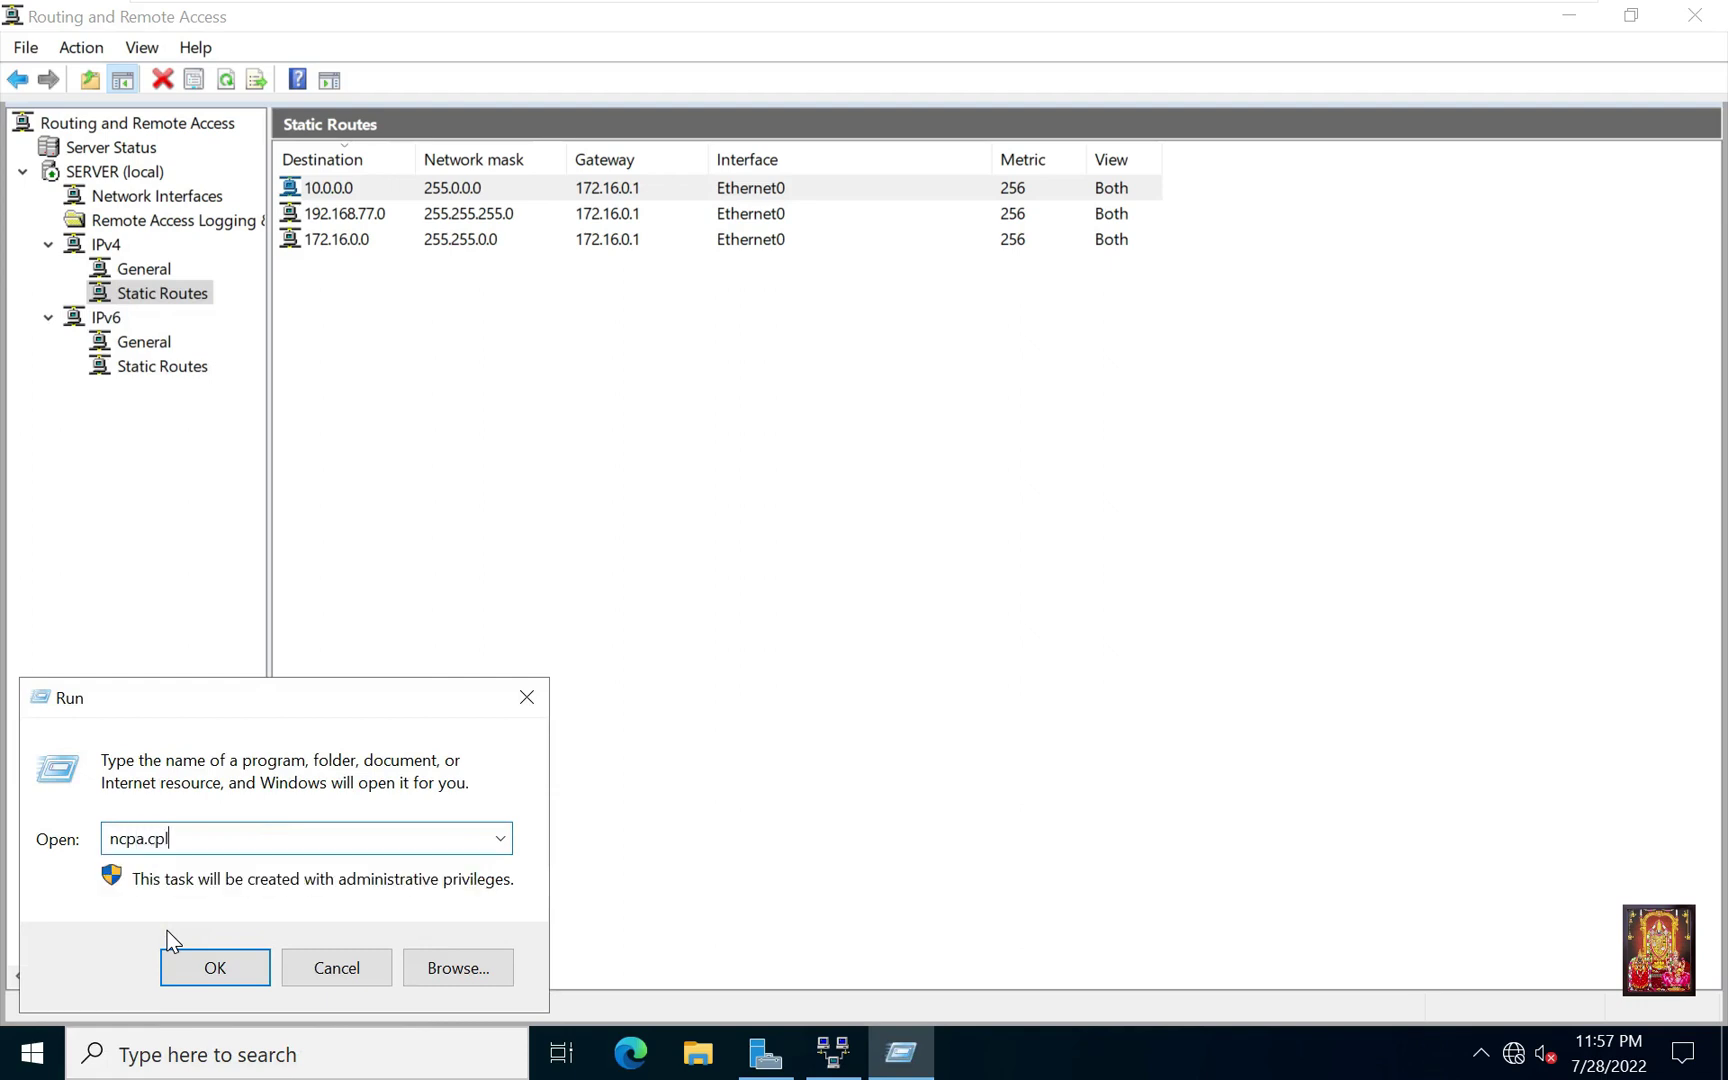
key(Return)
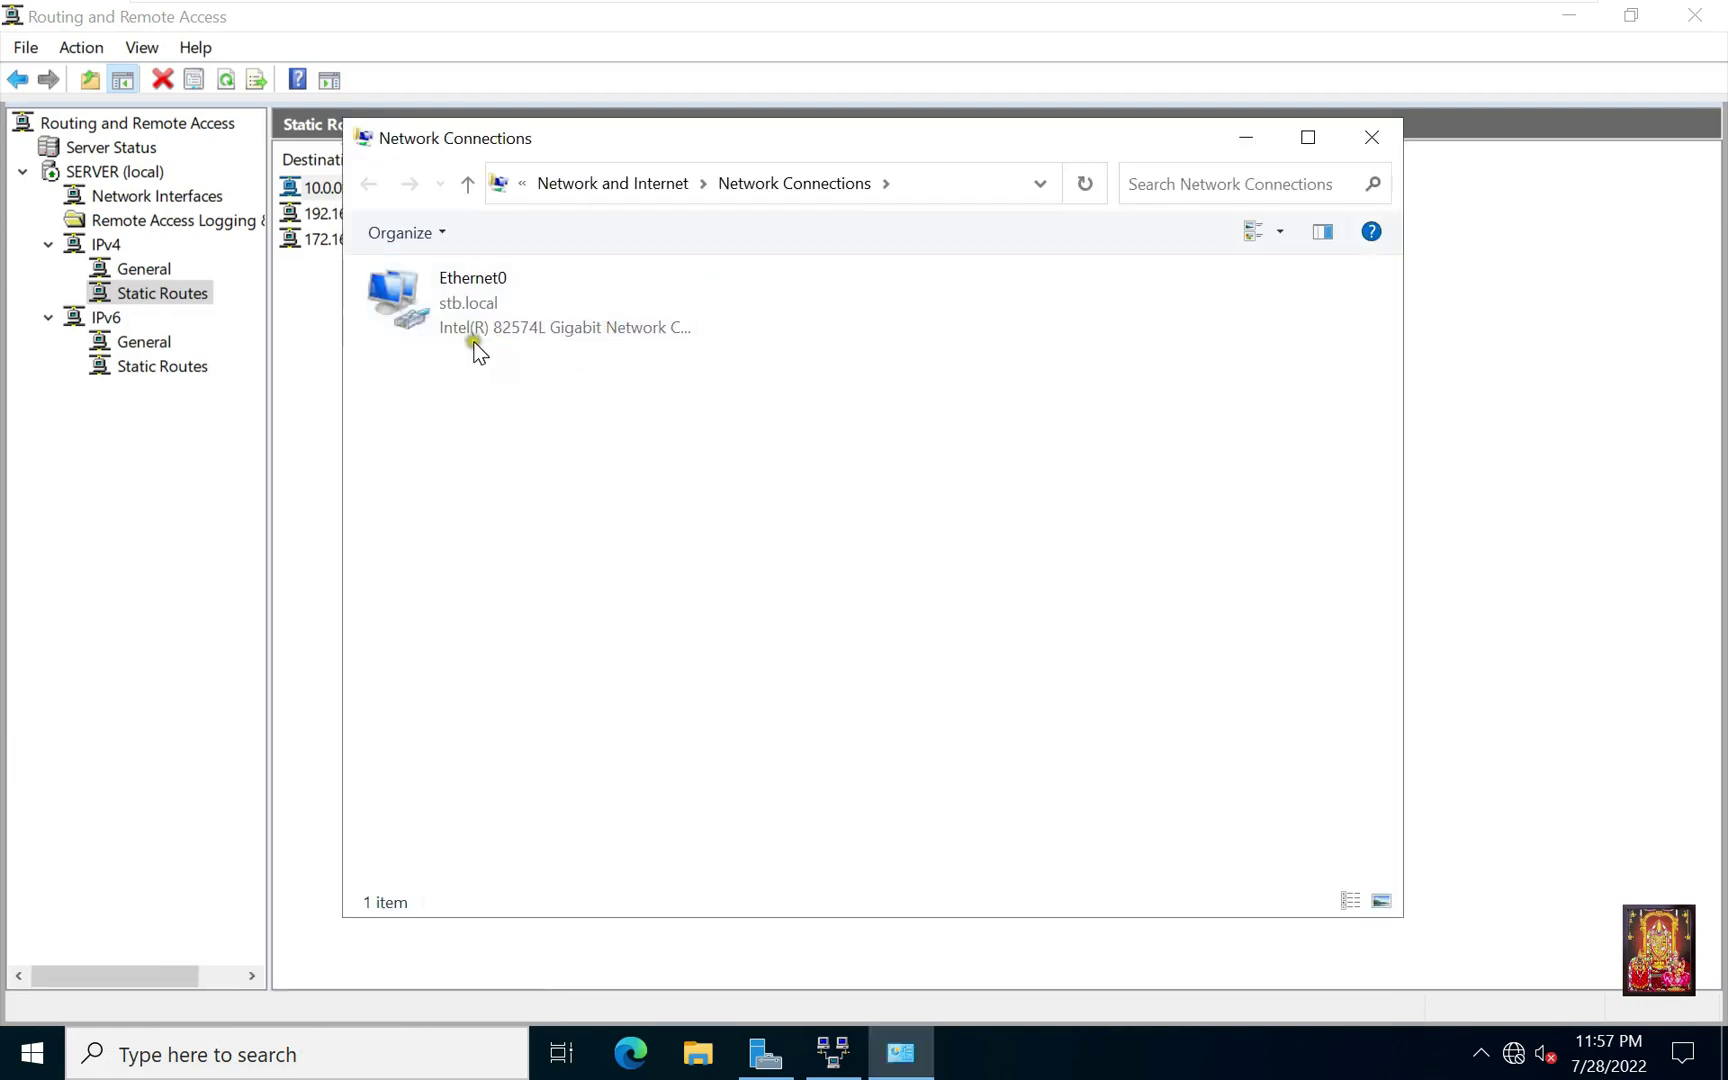
right_click(458, 339)
click(541, 603)
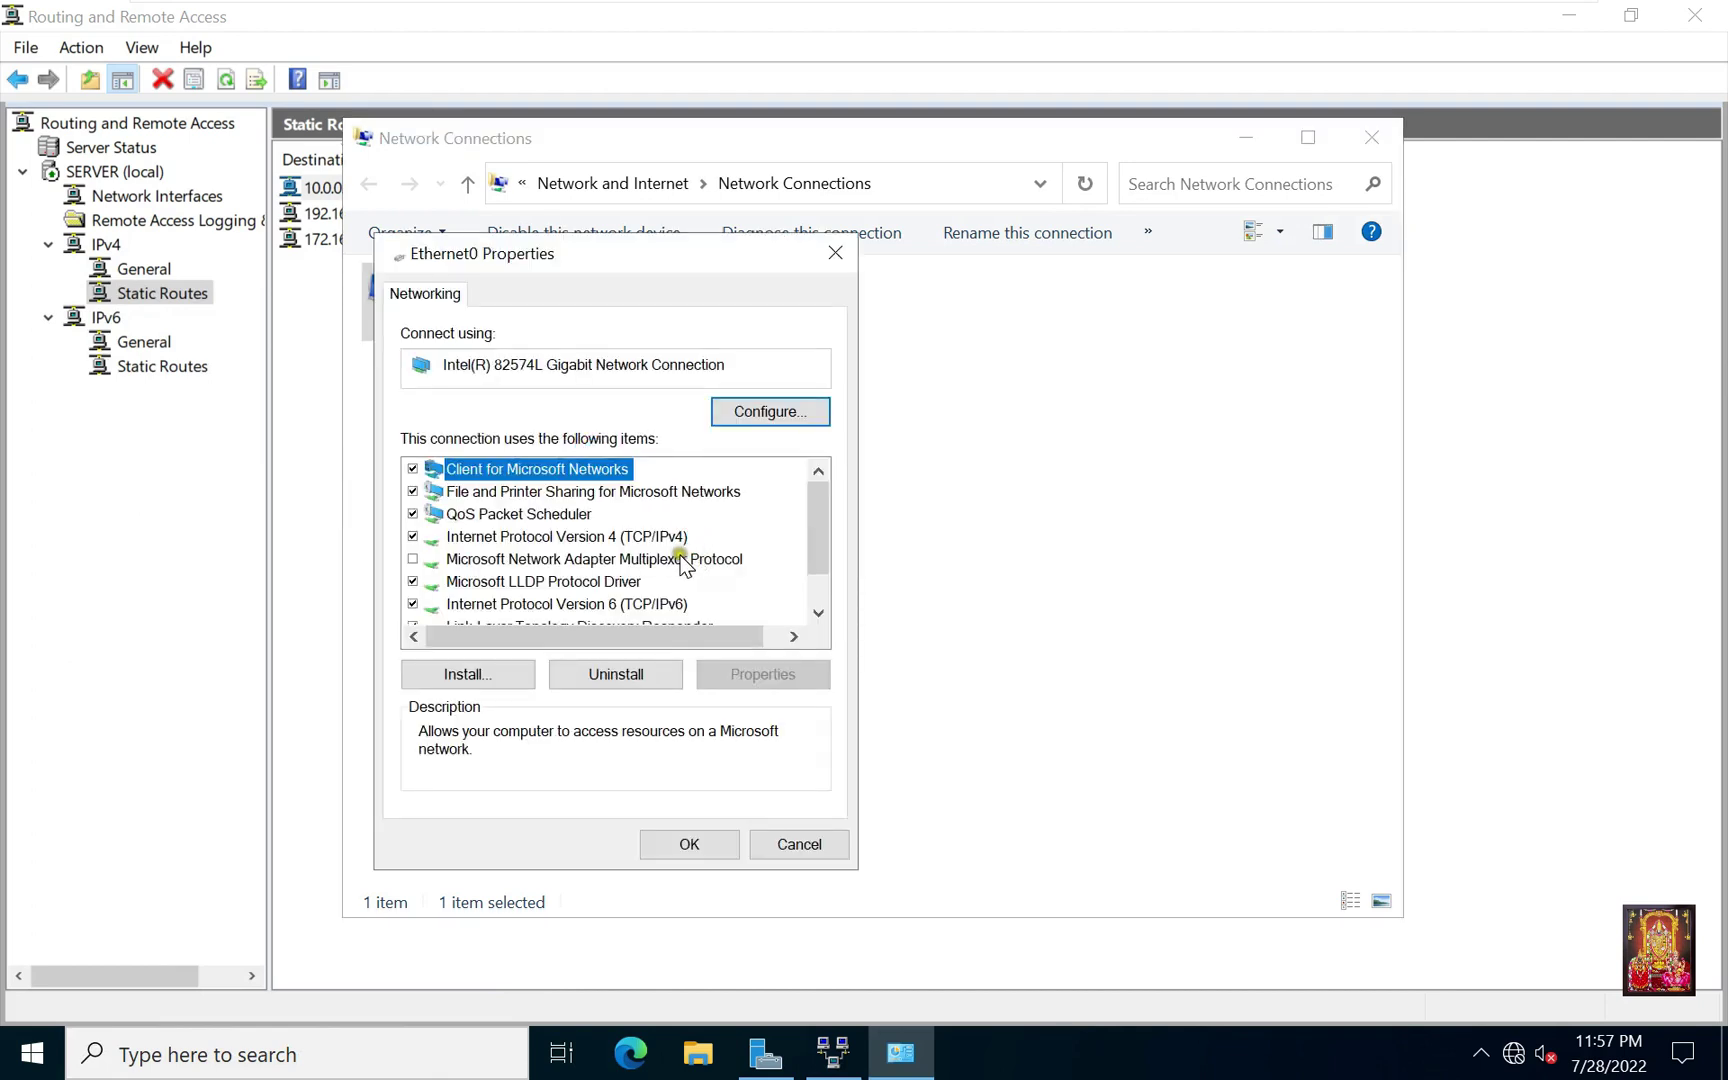
double_click(616, 537)
click(710, 626)
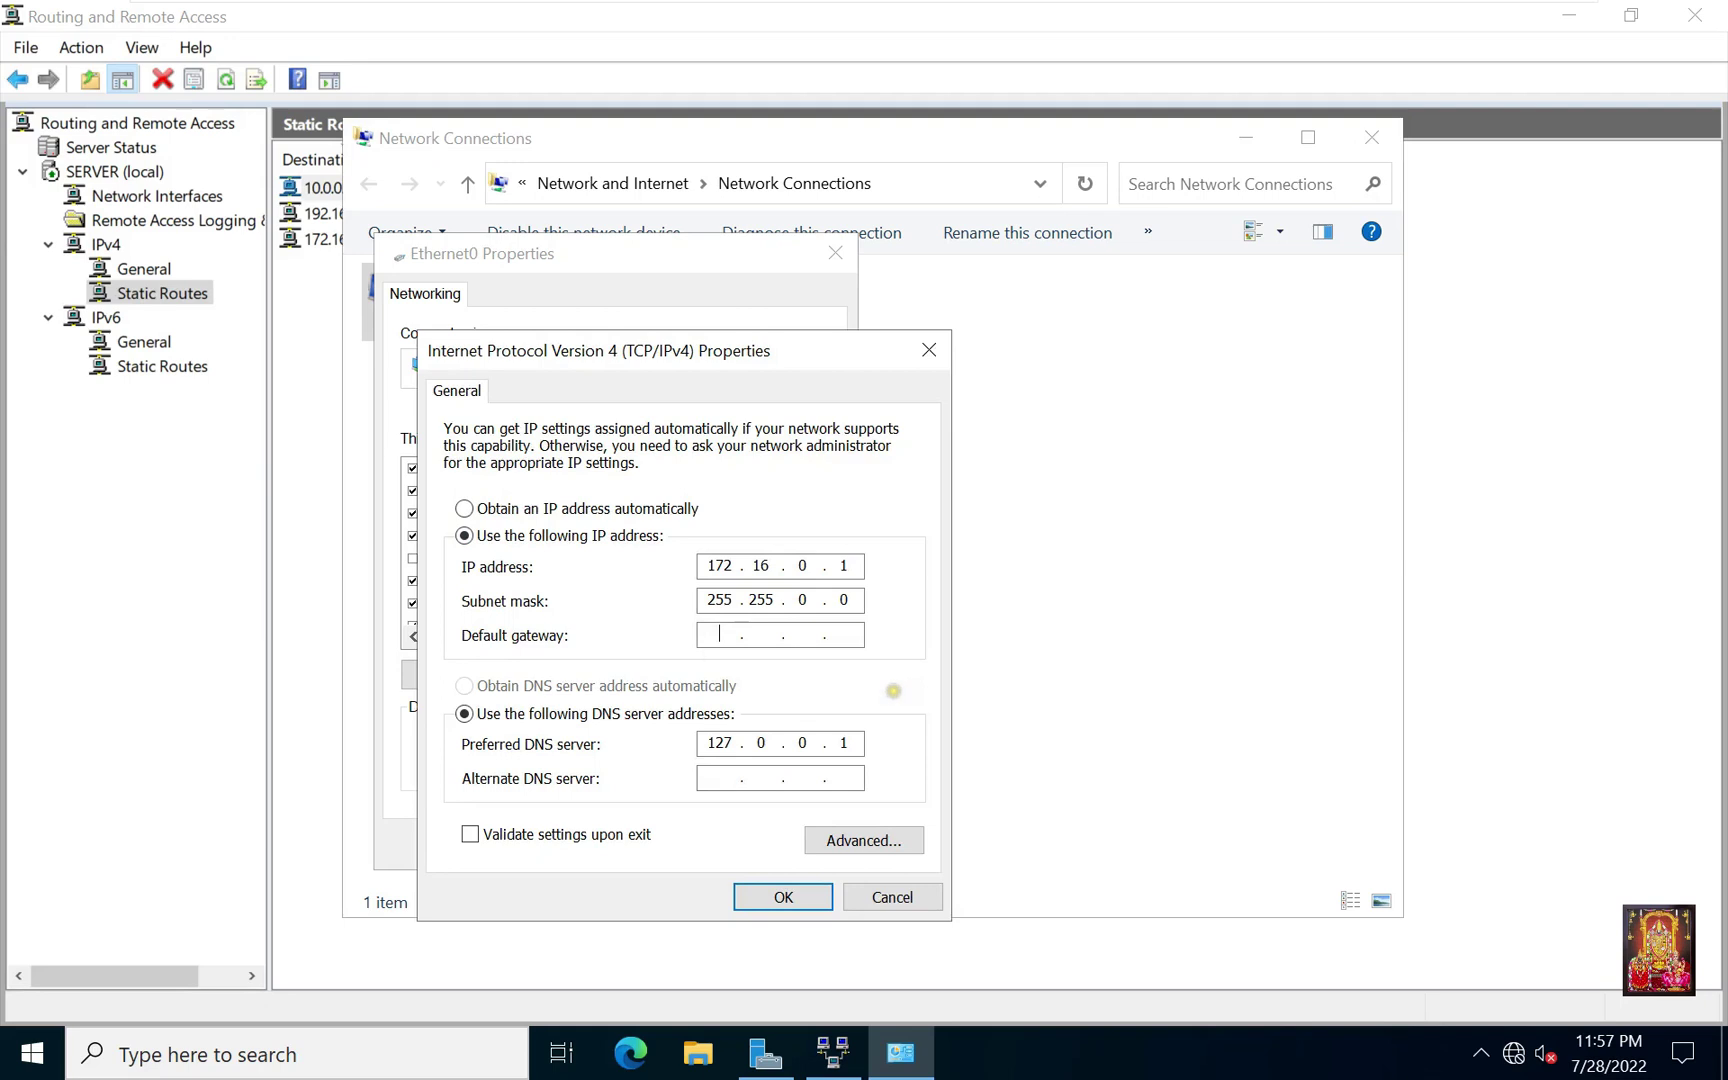
text(172.16.0.1)
click(796, 898)
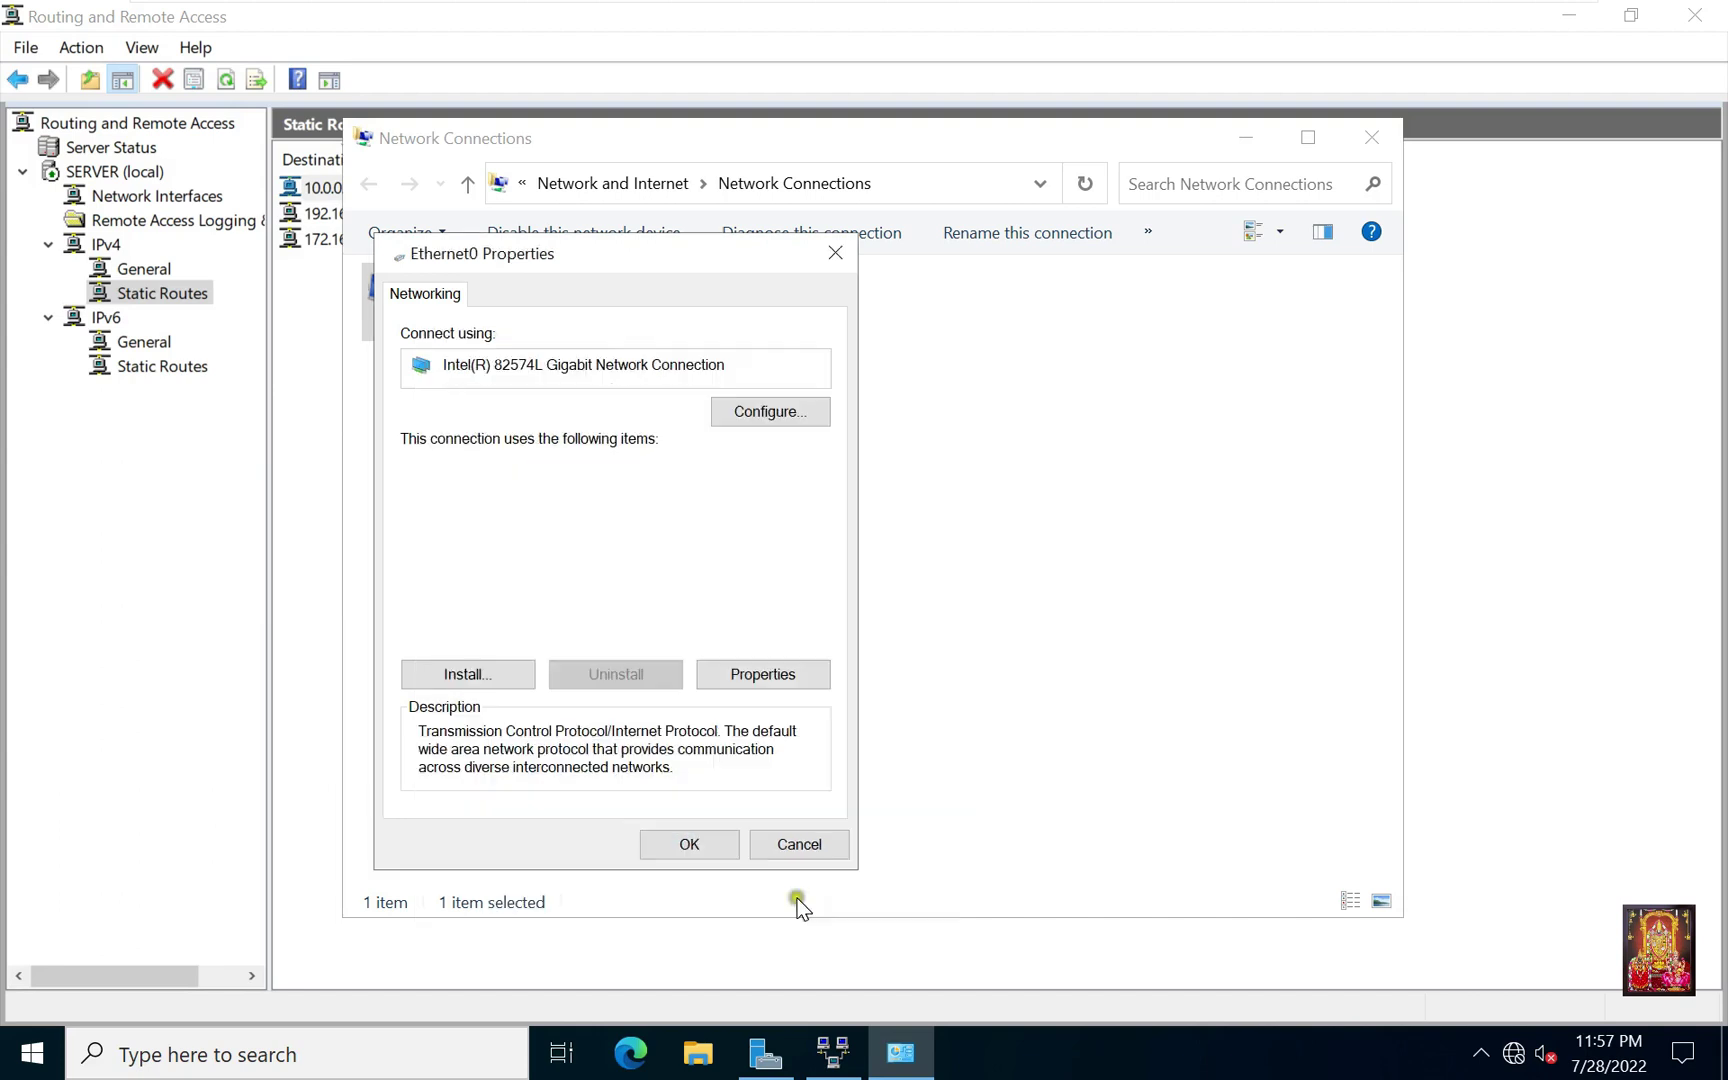
click(687, 844)
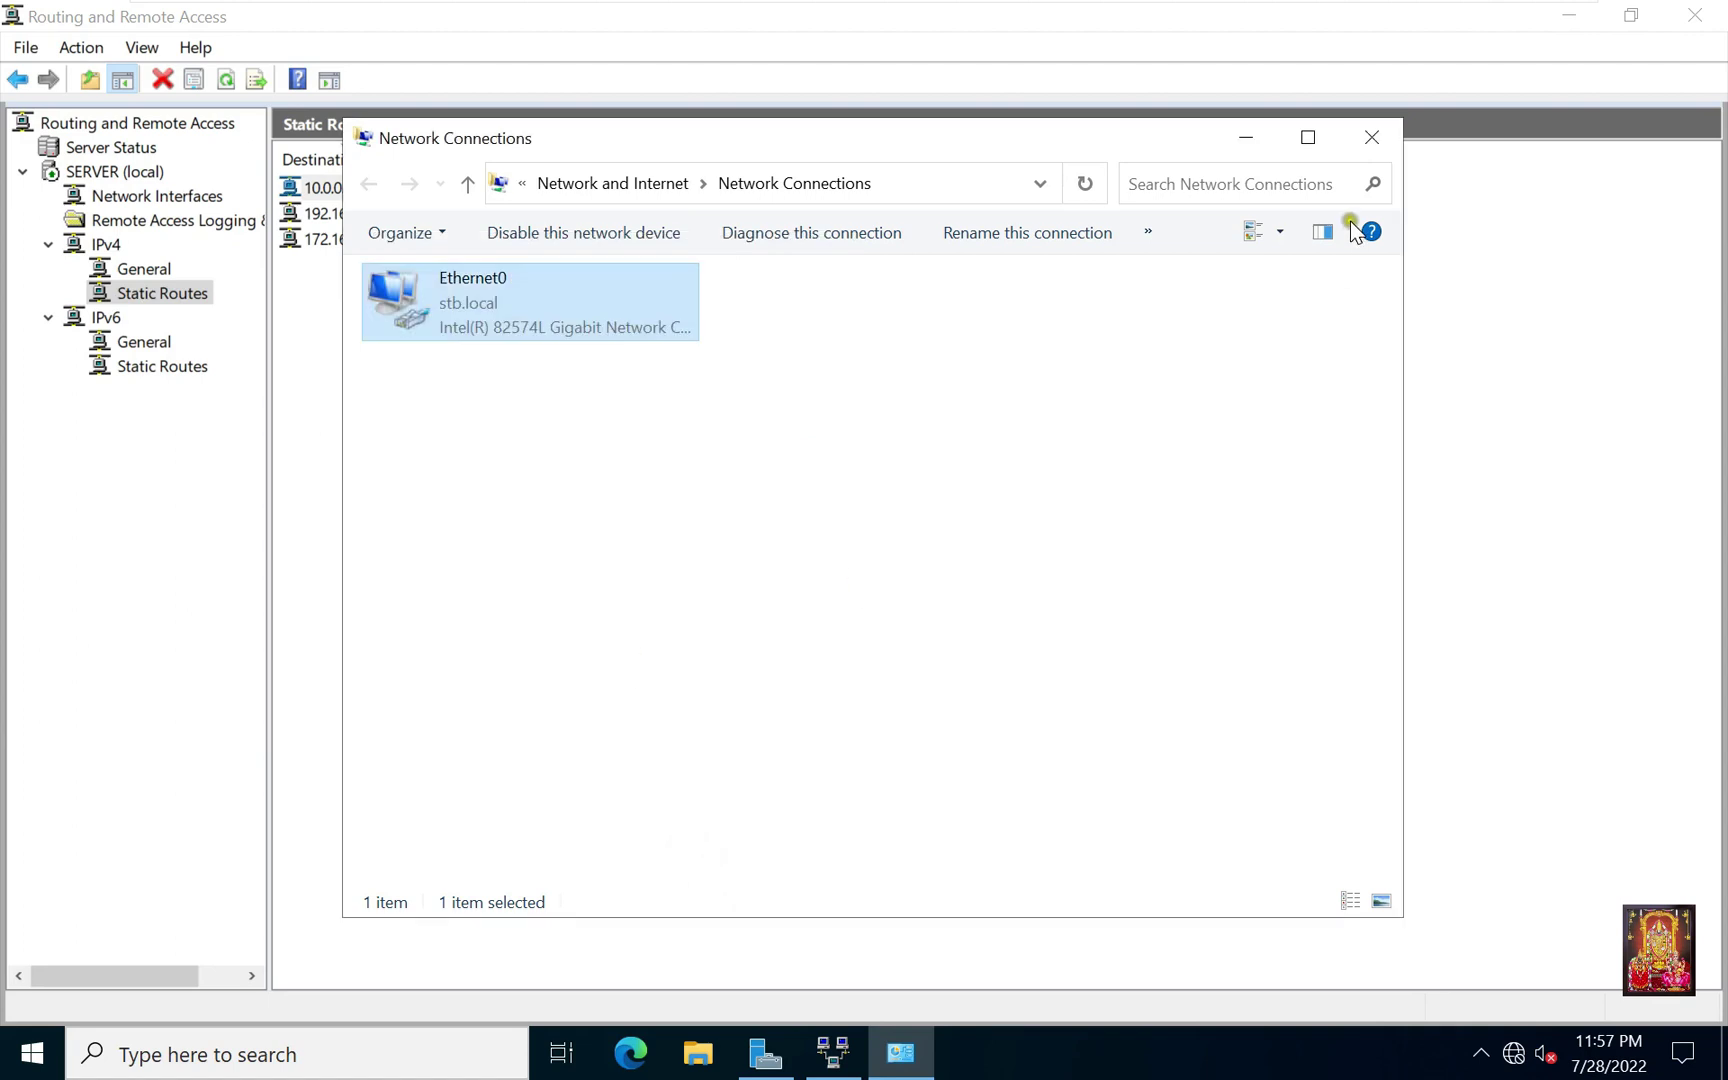
Step: Close Network Connections and switch to the Windows 10 virtual machine
click(1371, 137)
mouse_move(1300, 8)
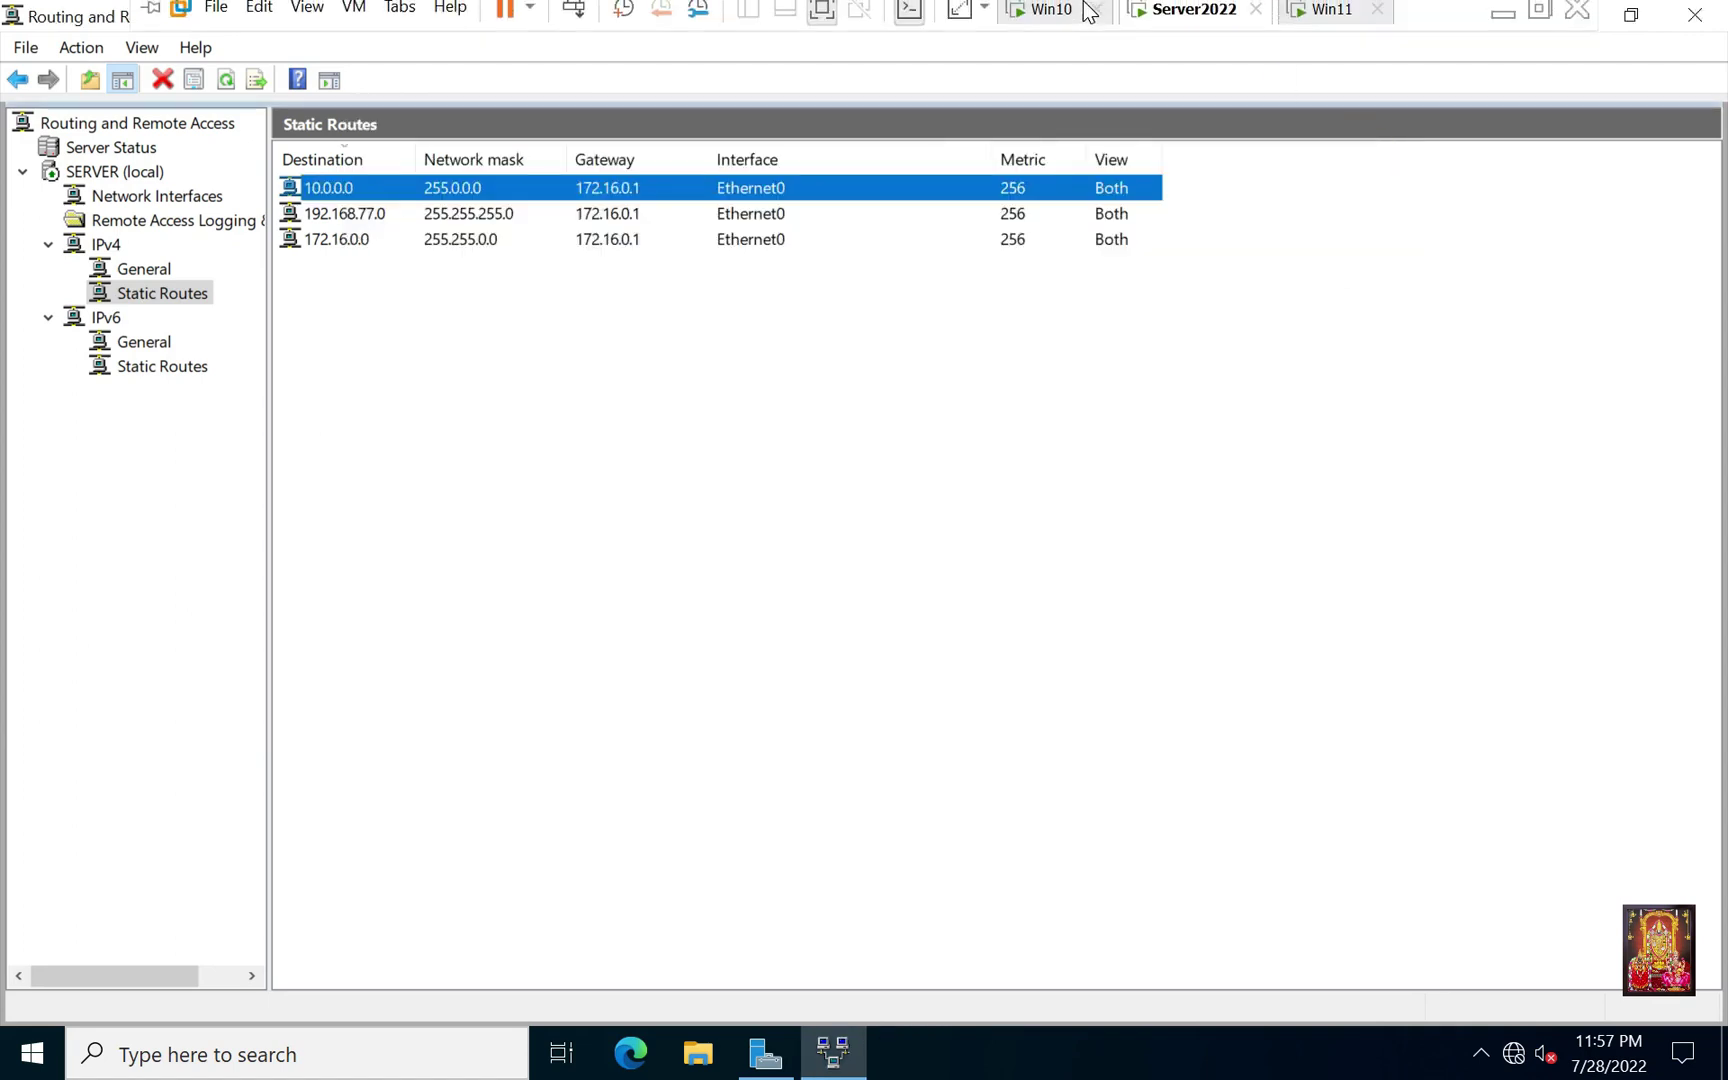
click(1068, 25)
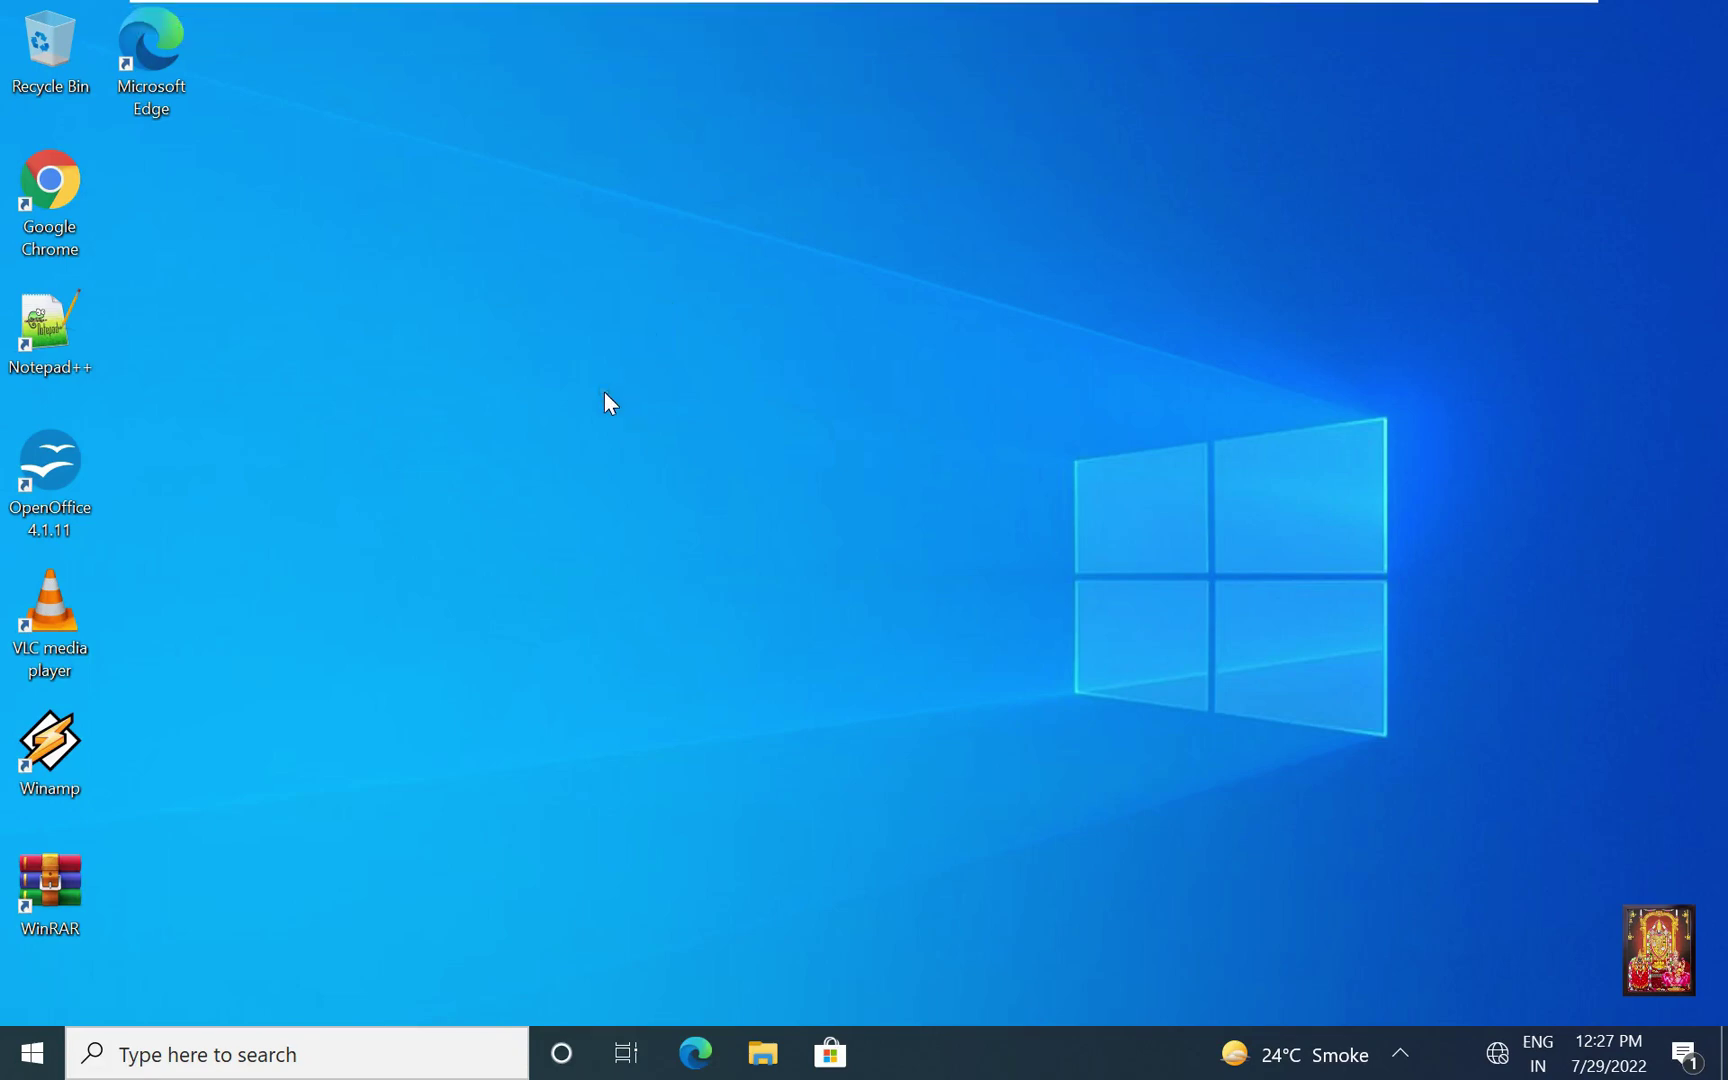
Step: On Windows 10, open Ethernet0's adapter properties through ncpa.cpl
key(super+r)
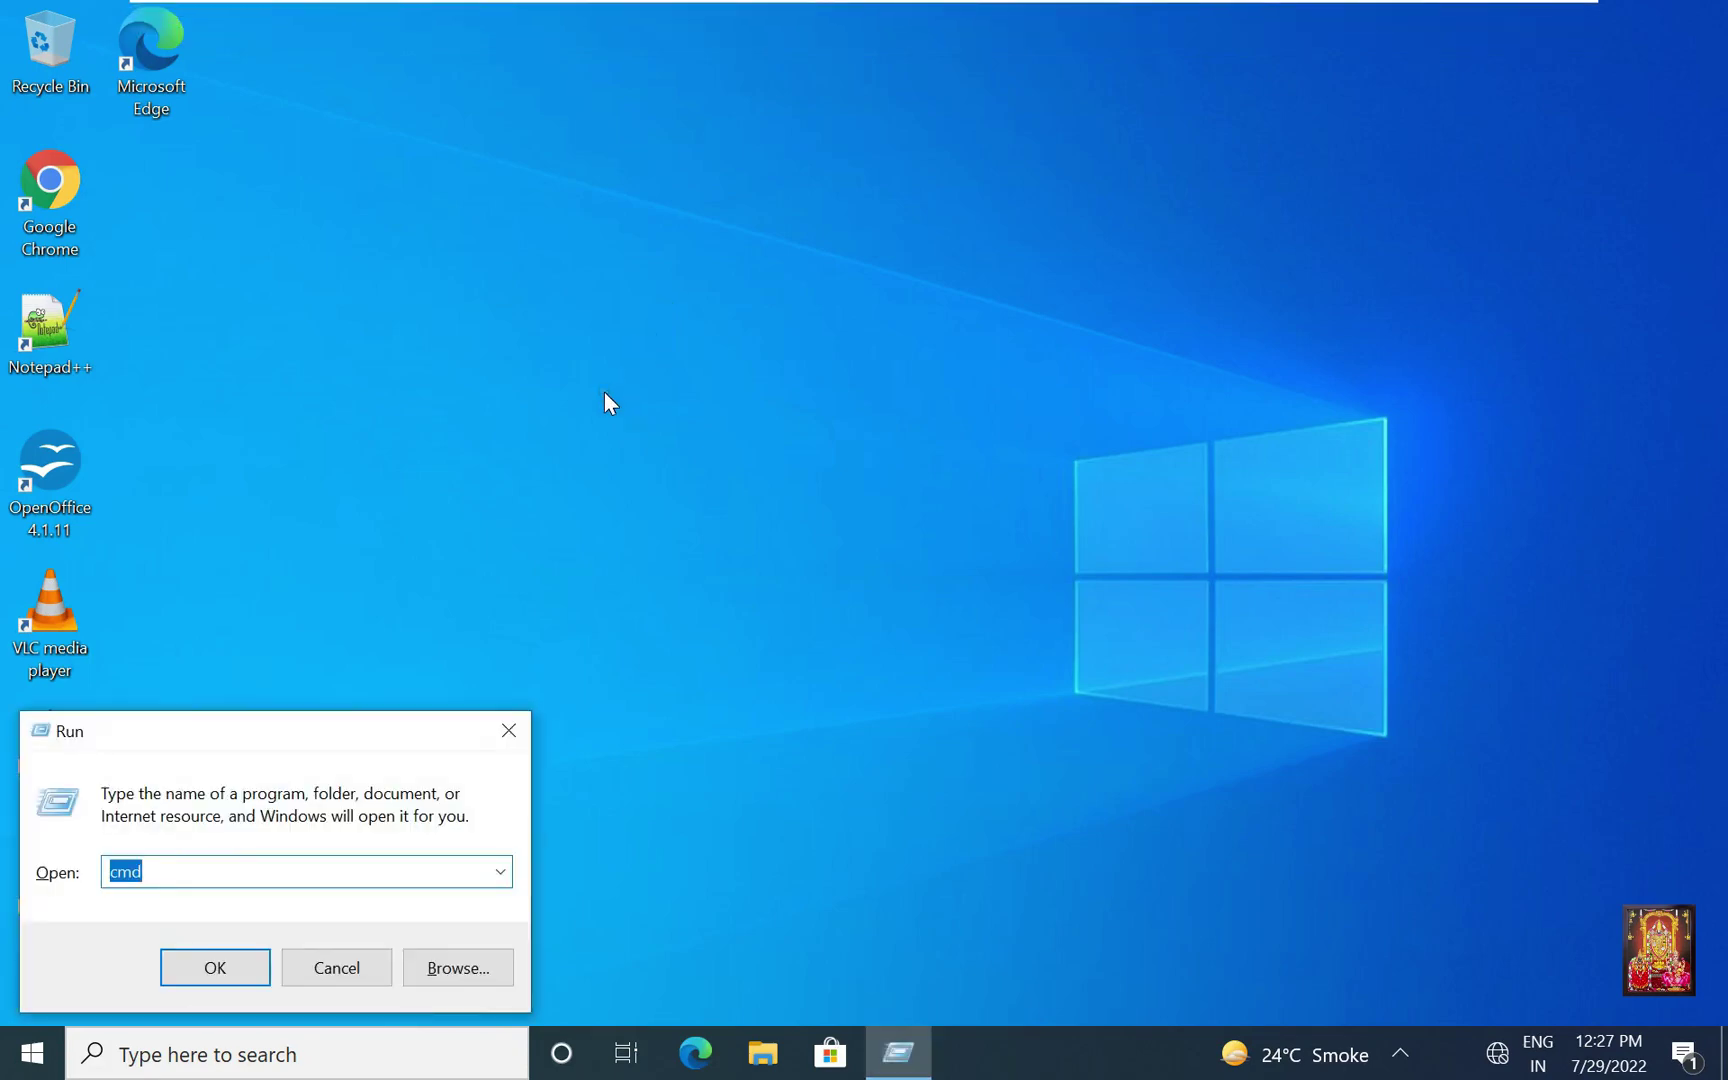
text(ncpa)
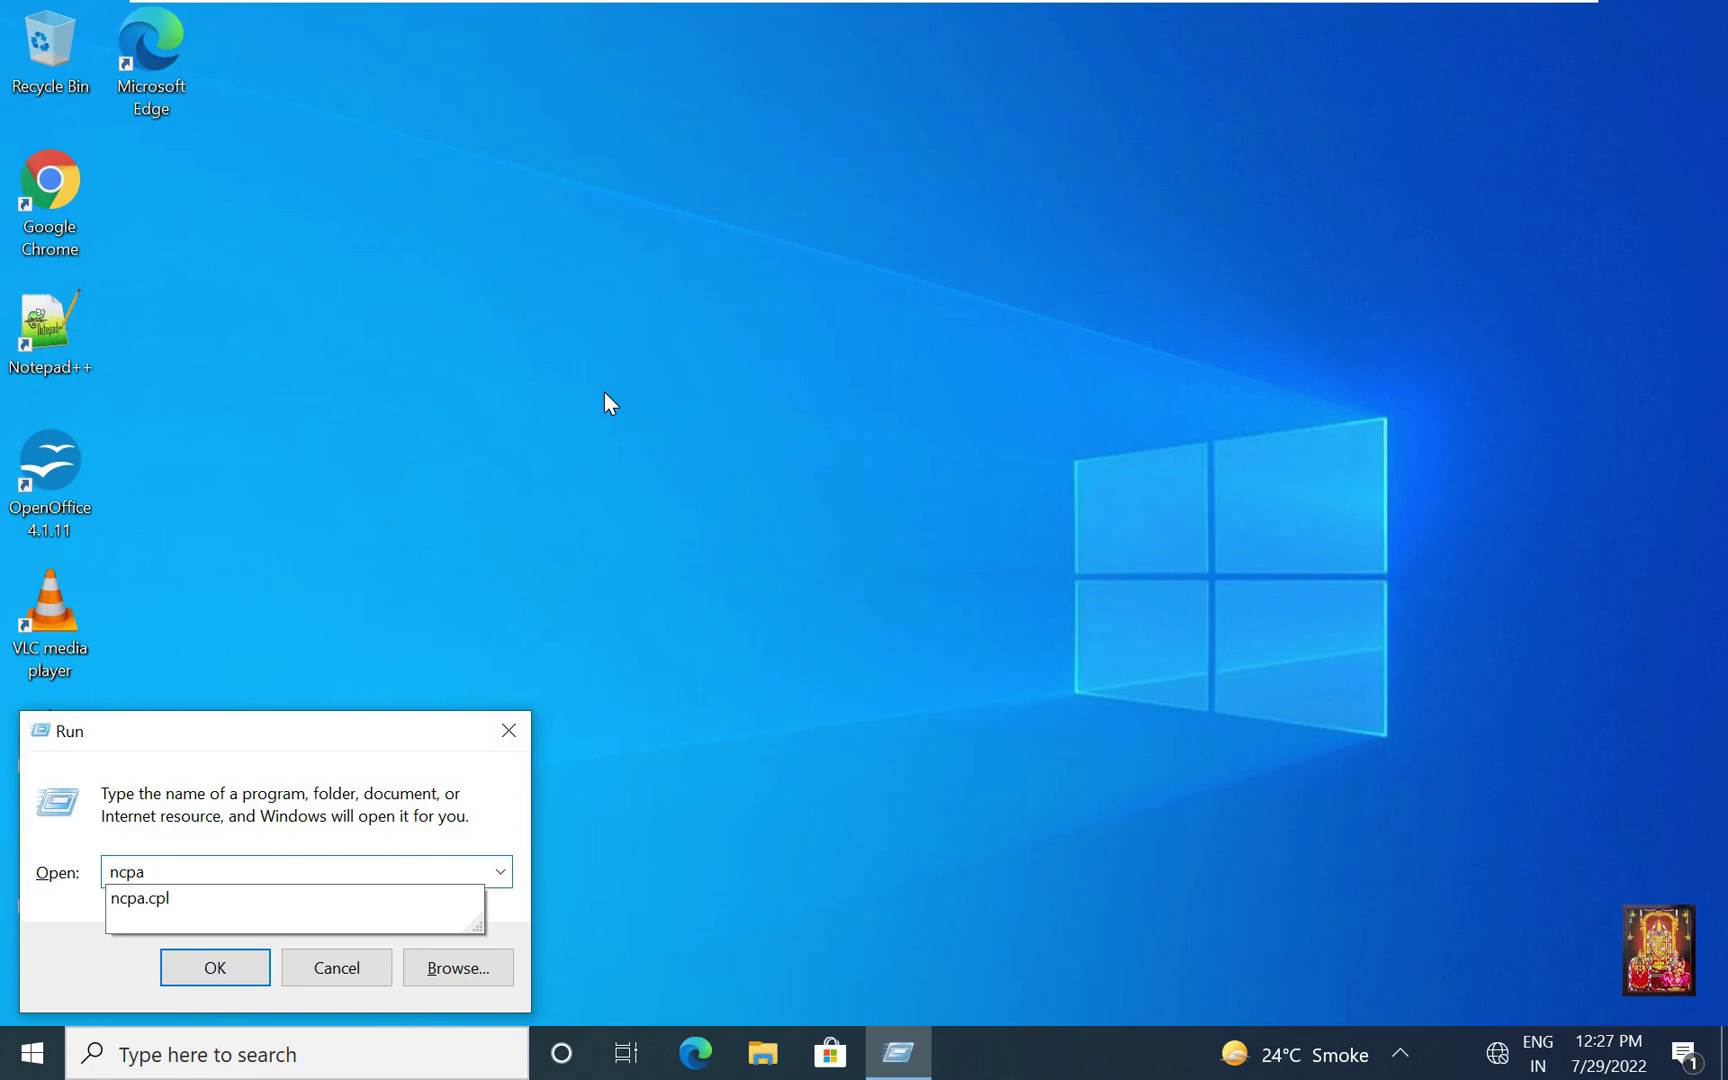
text(.cpl)
key(Return)
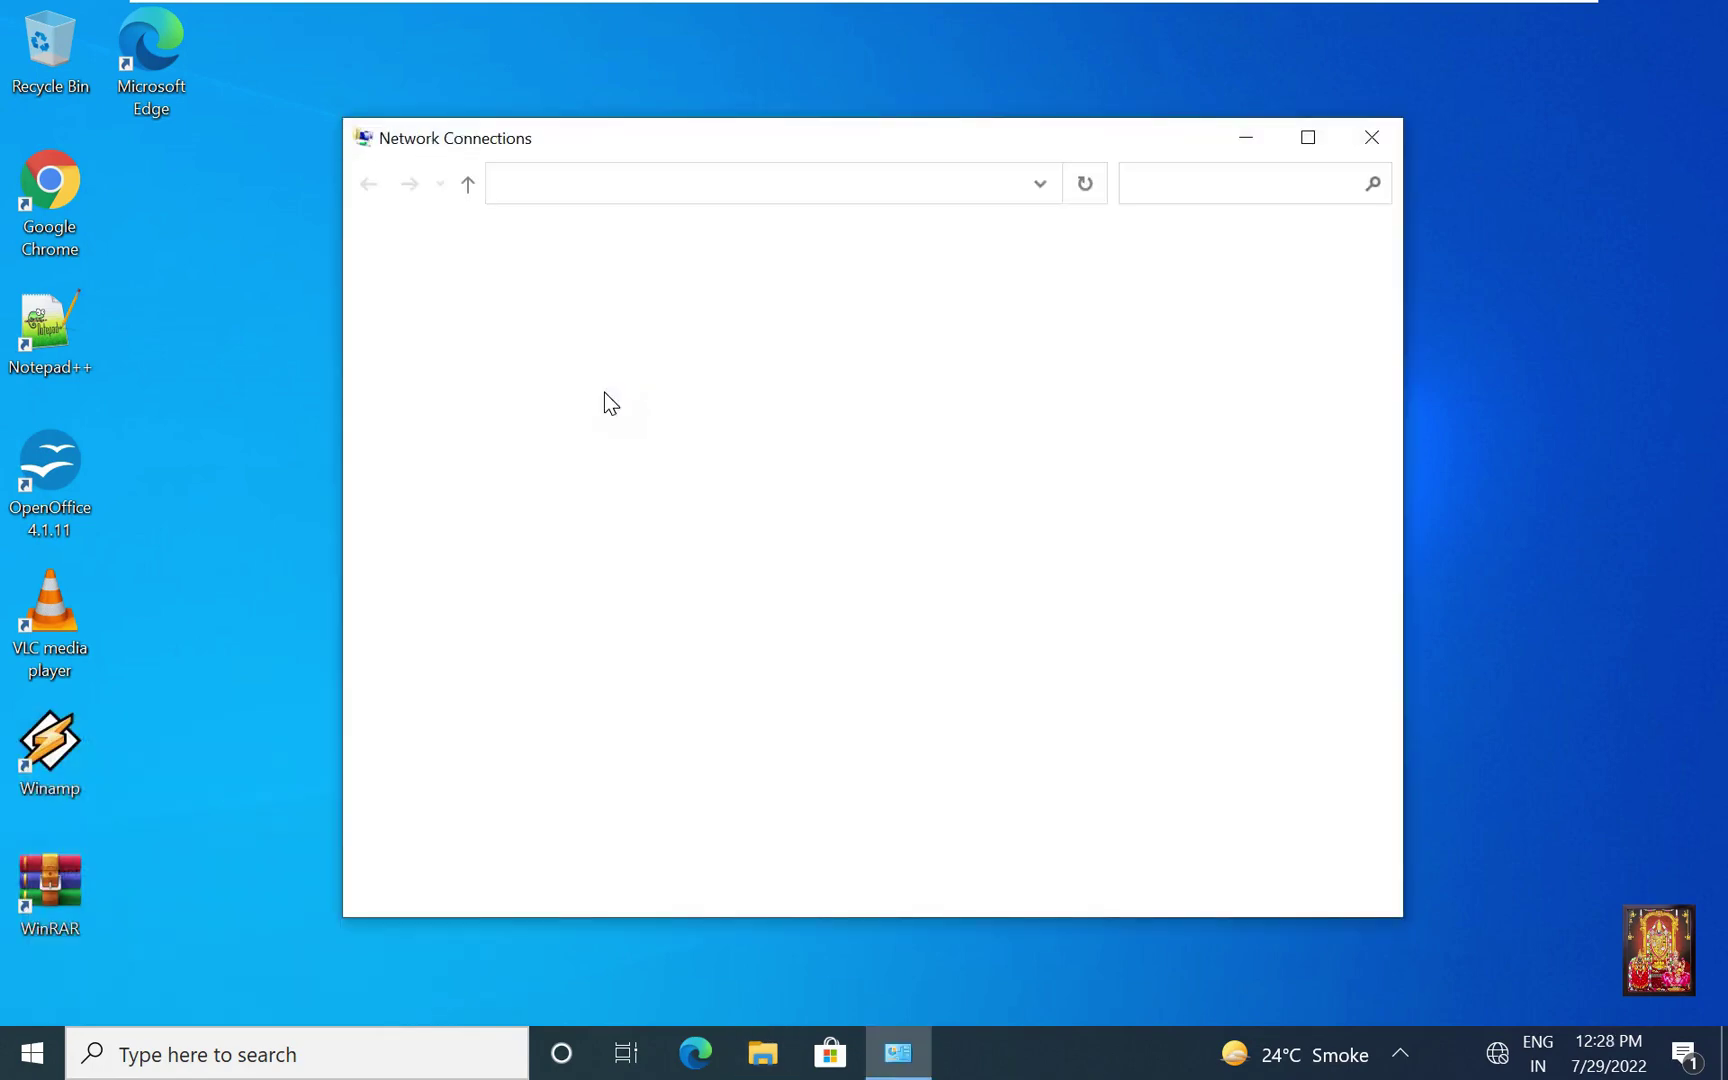
click(811, 305)
right_click(811, 305)
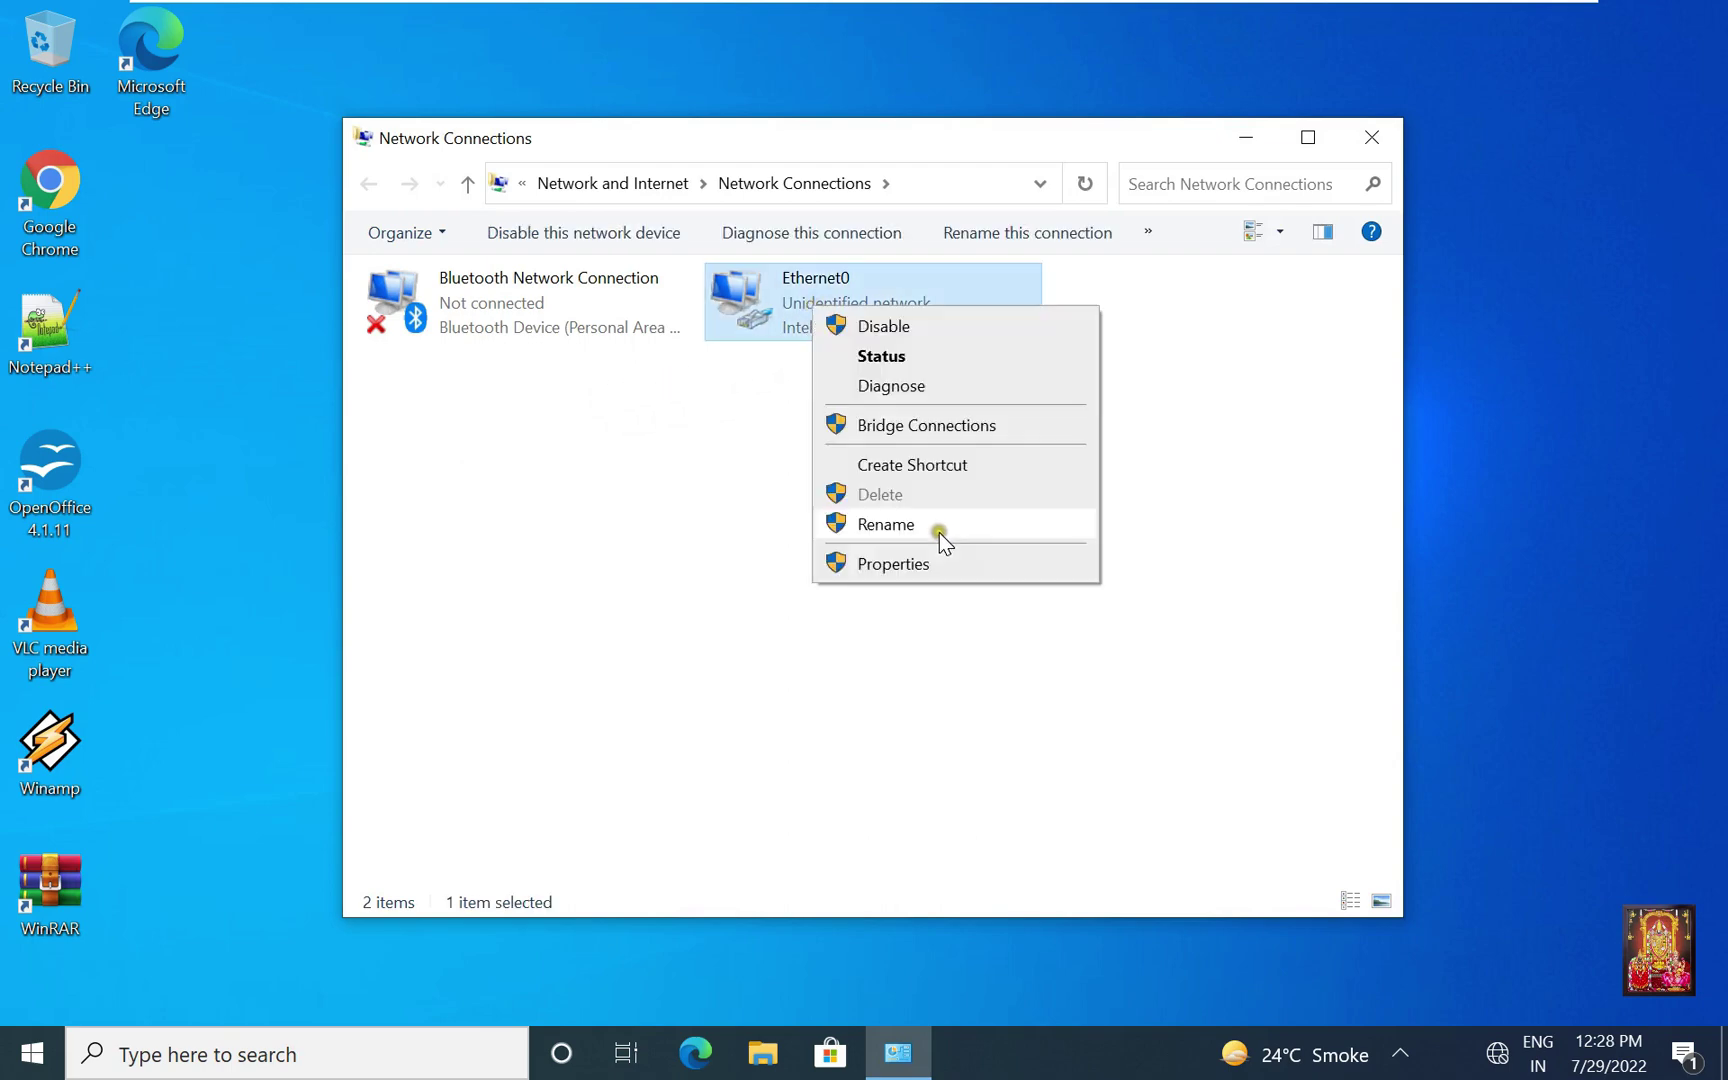
click(910, 574)
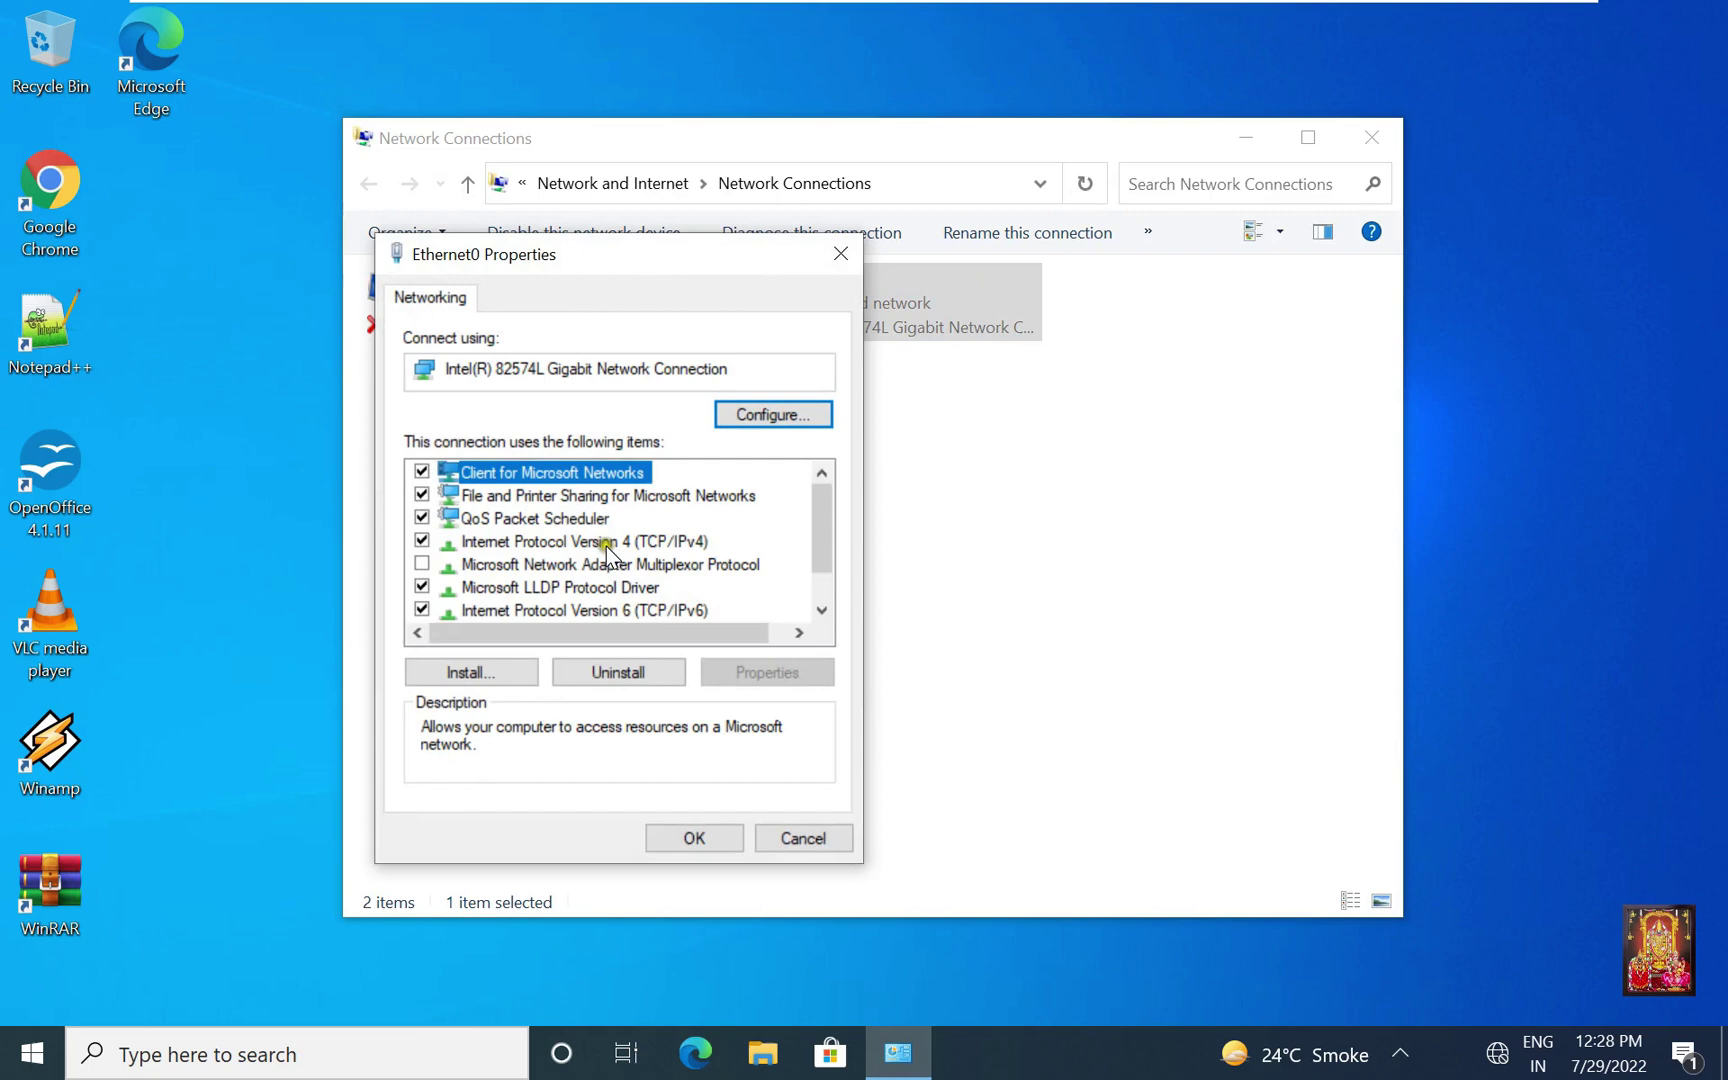
Step: Set the IPv4 default gateway to 172.16.0.1, accepting the off-subnet gateway warning
click(606, 545)
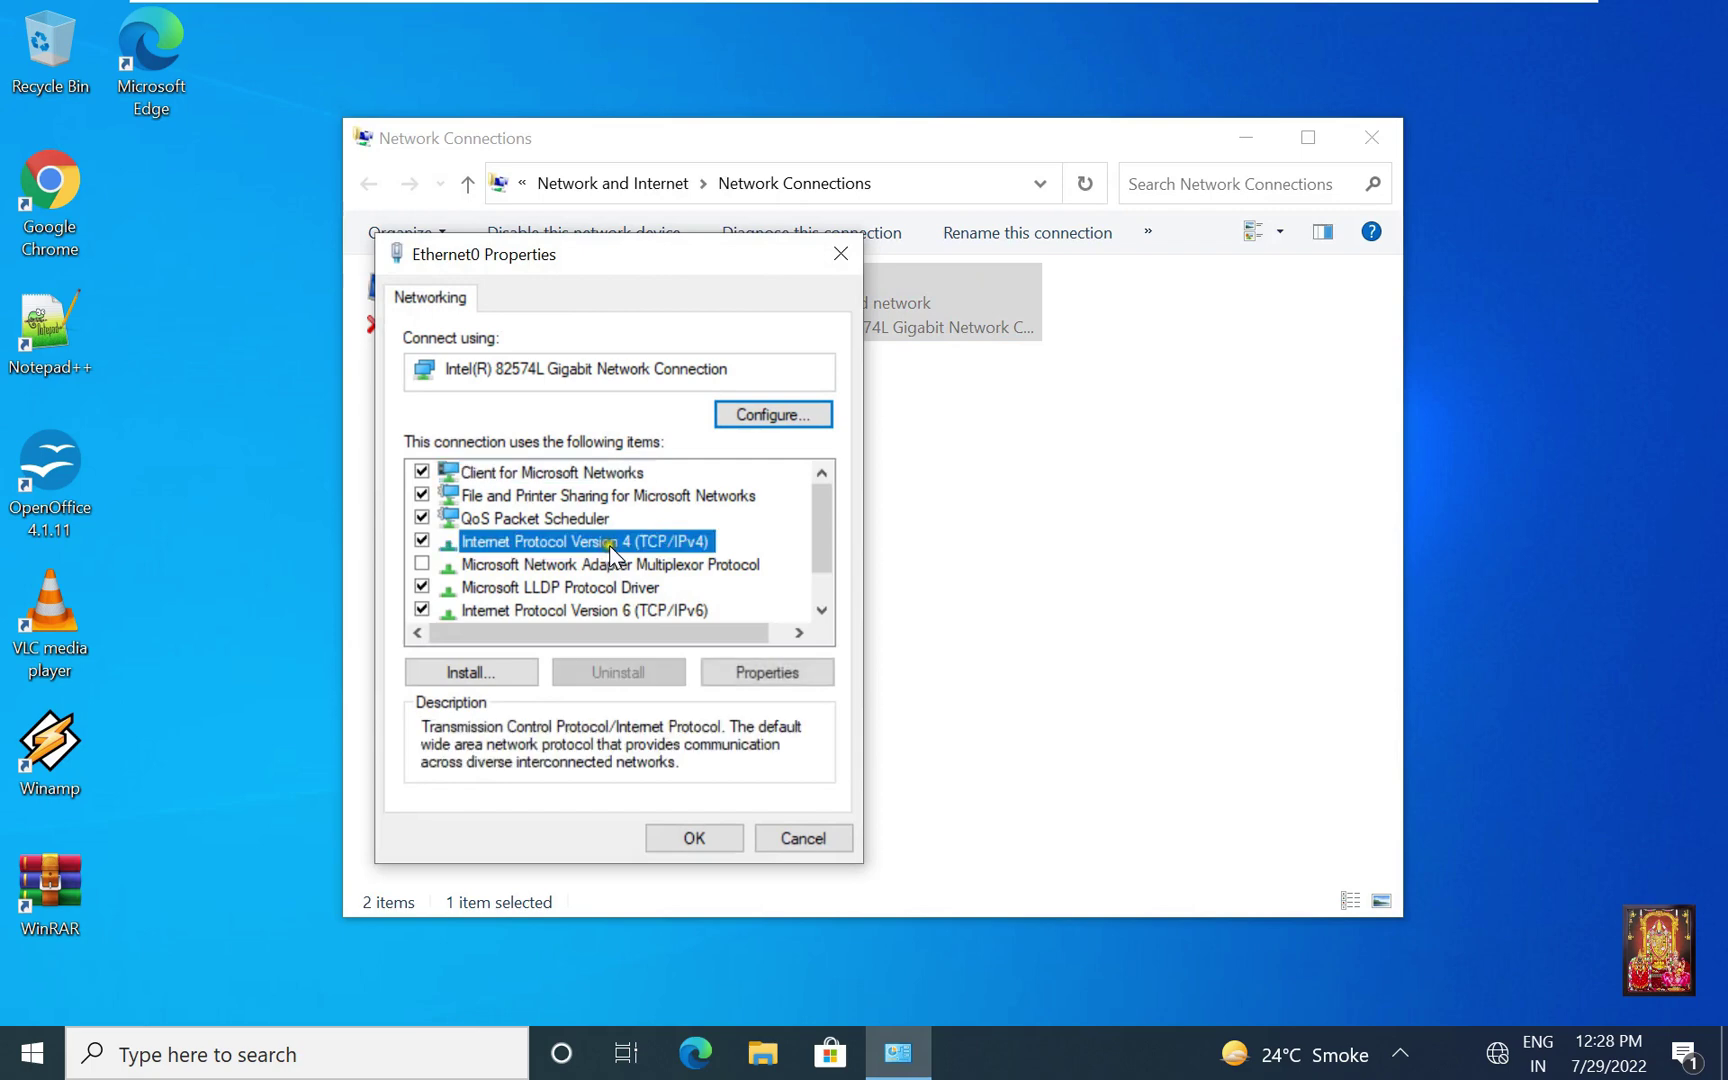
click(750, 672)
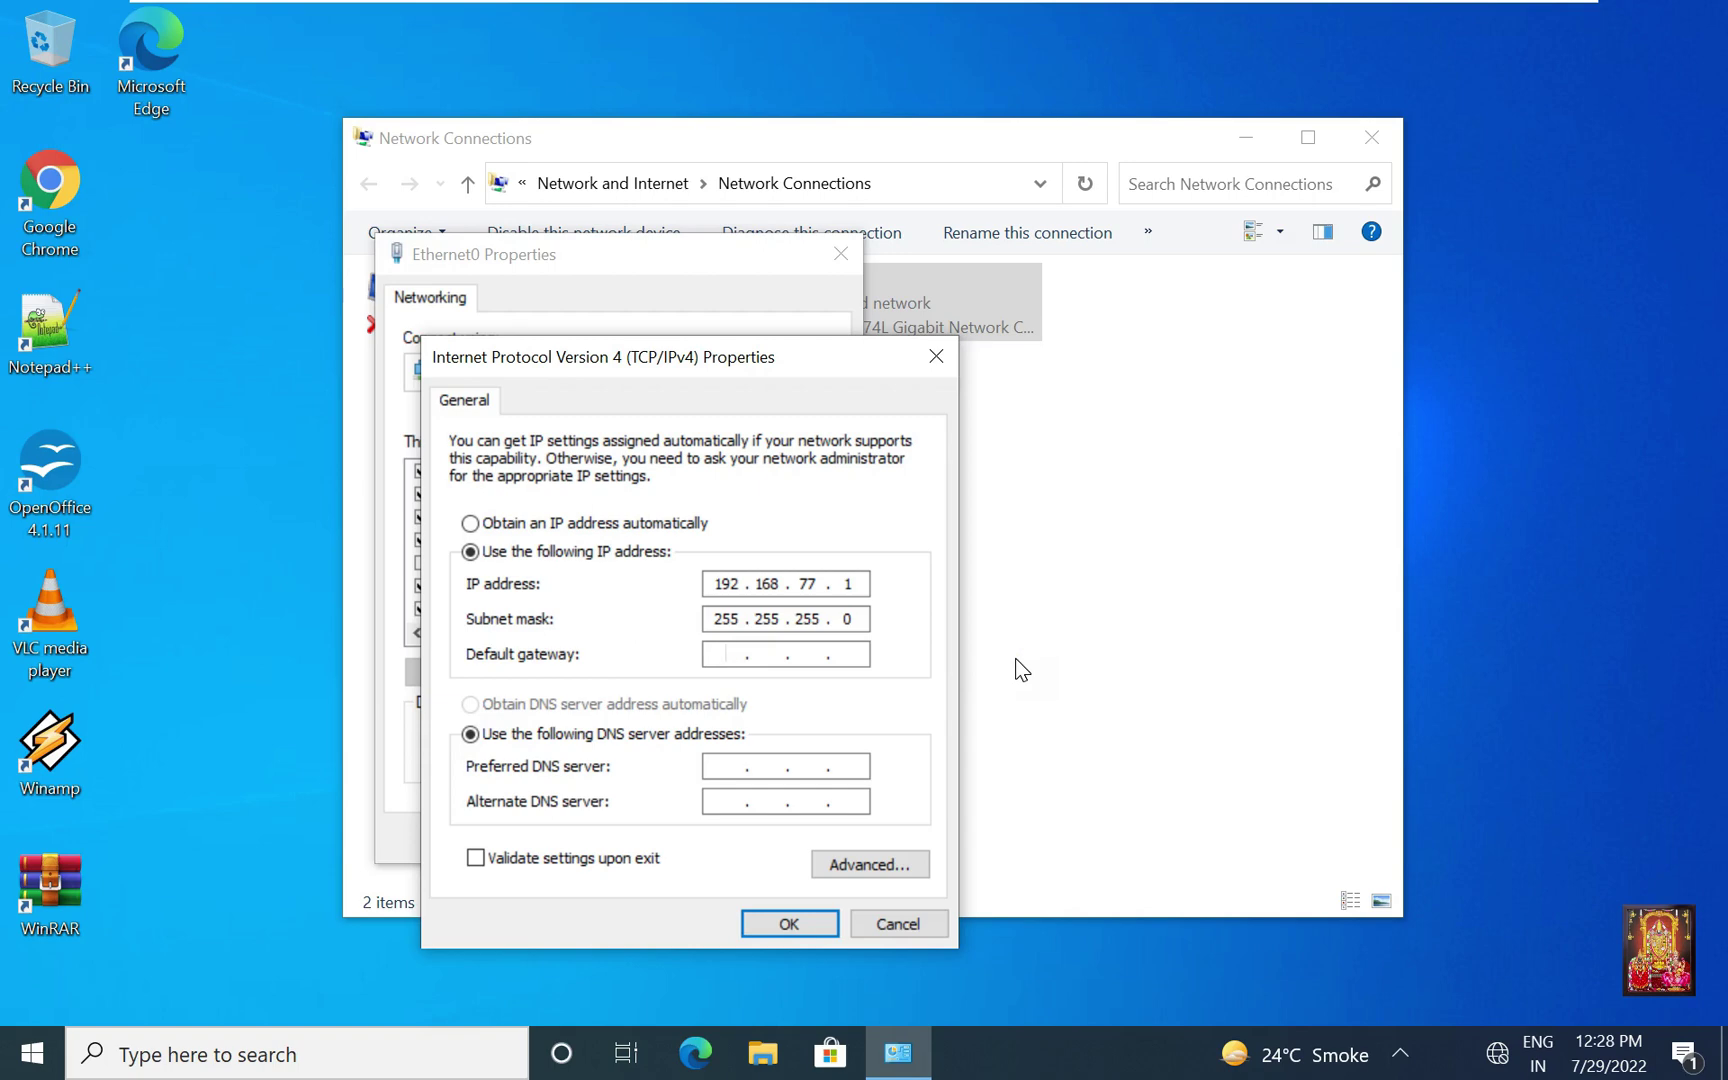
text(172 . 16 . 0 . 1)
click(783, 918)
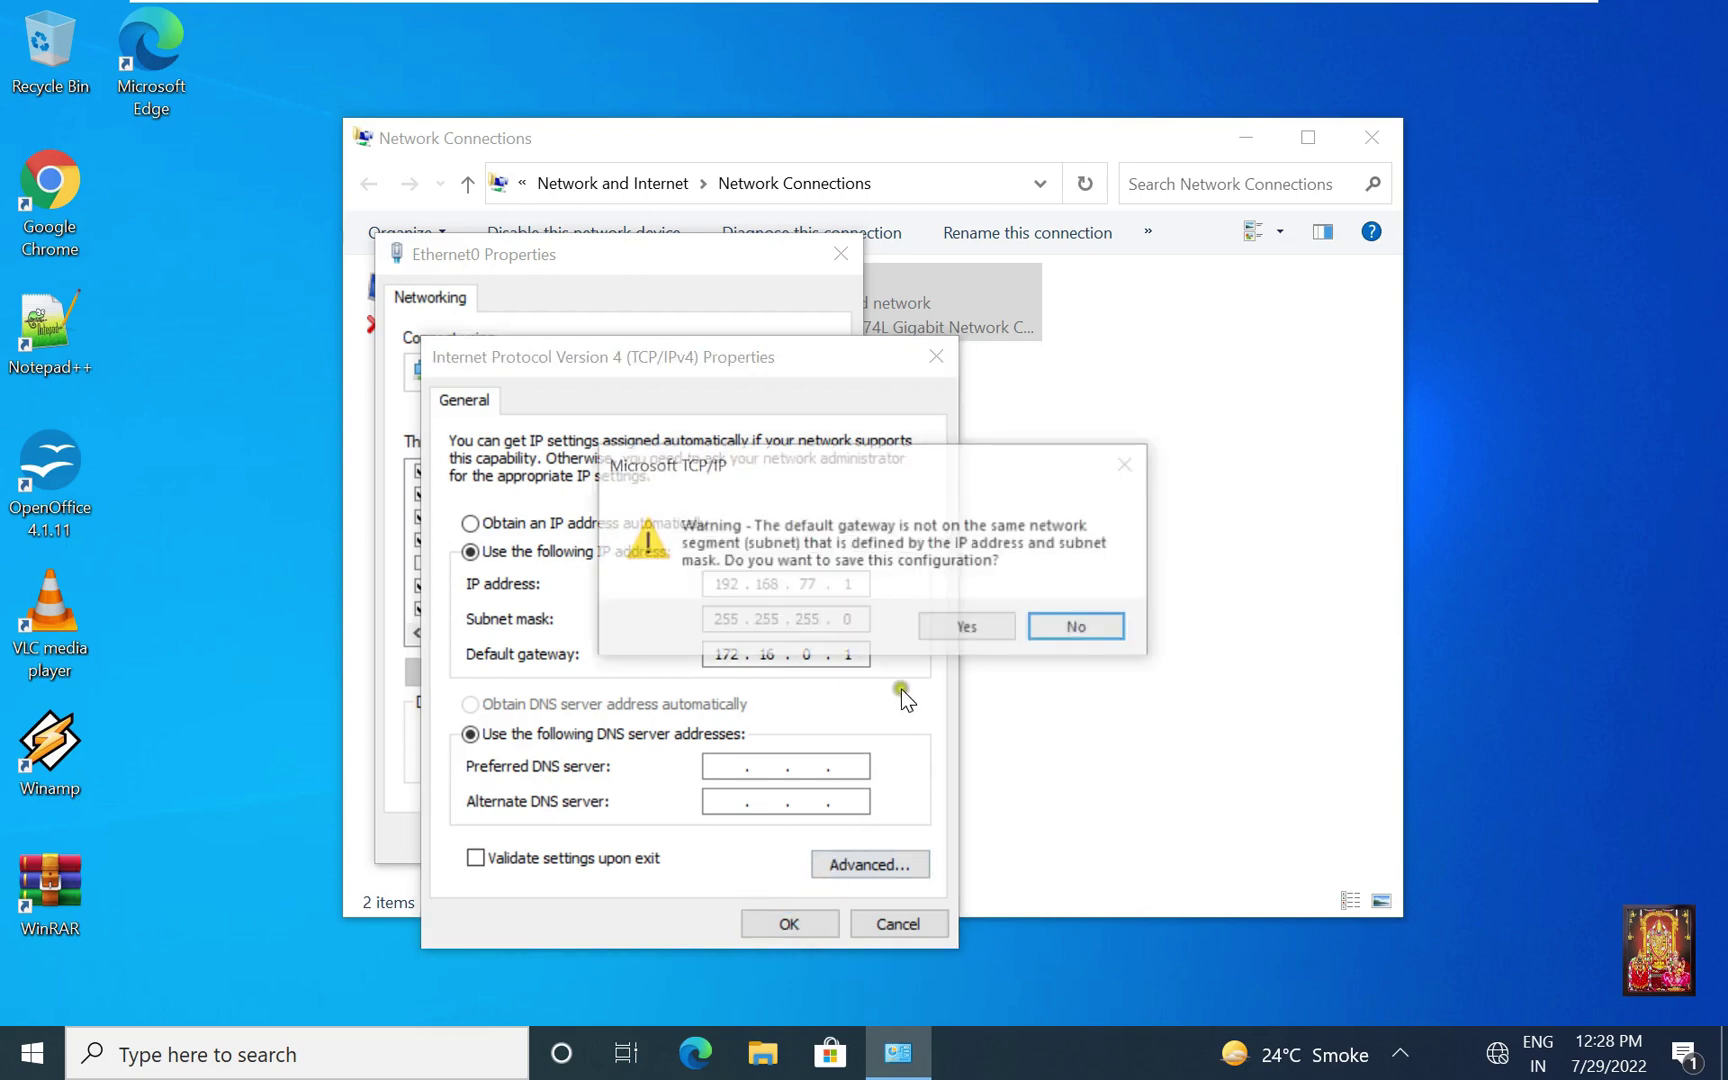
click(968, 628)
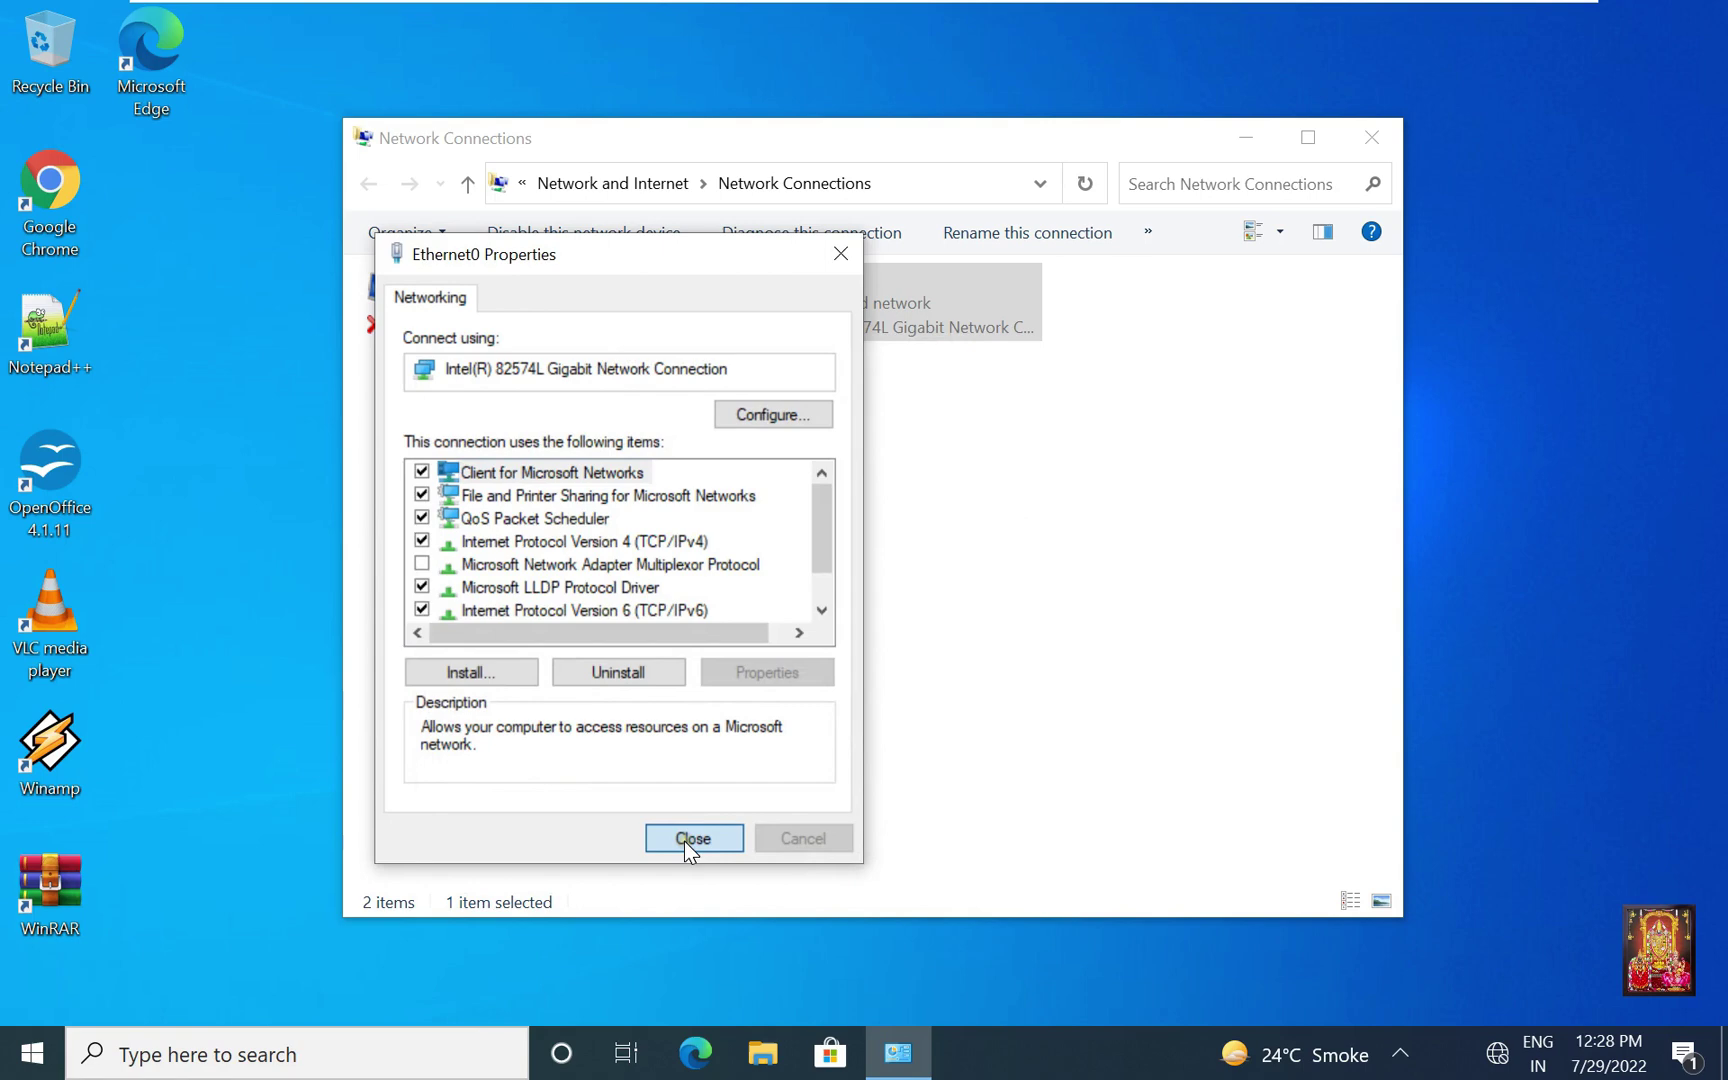
click(693, 838)
mouse_move(1057, 8)
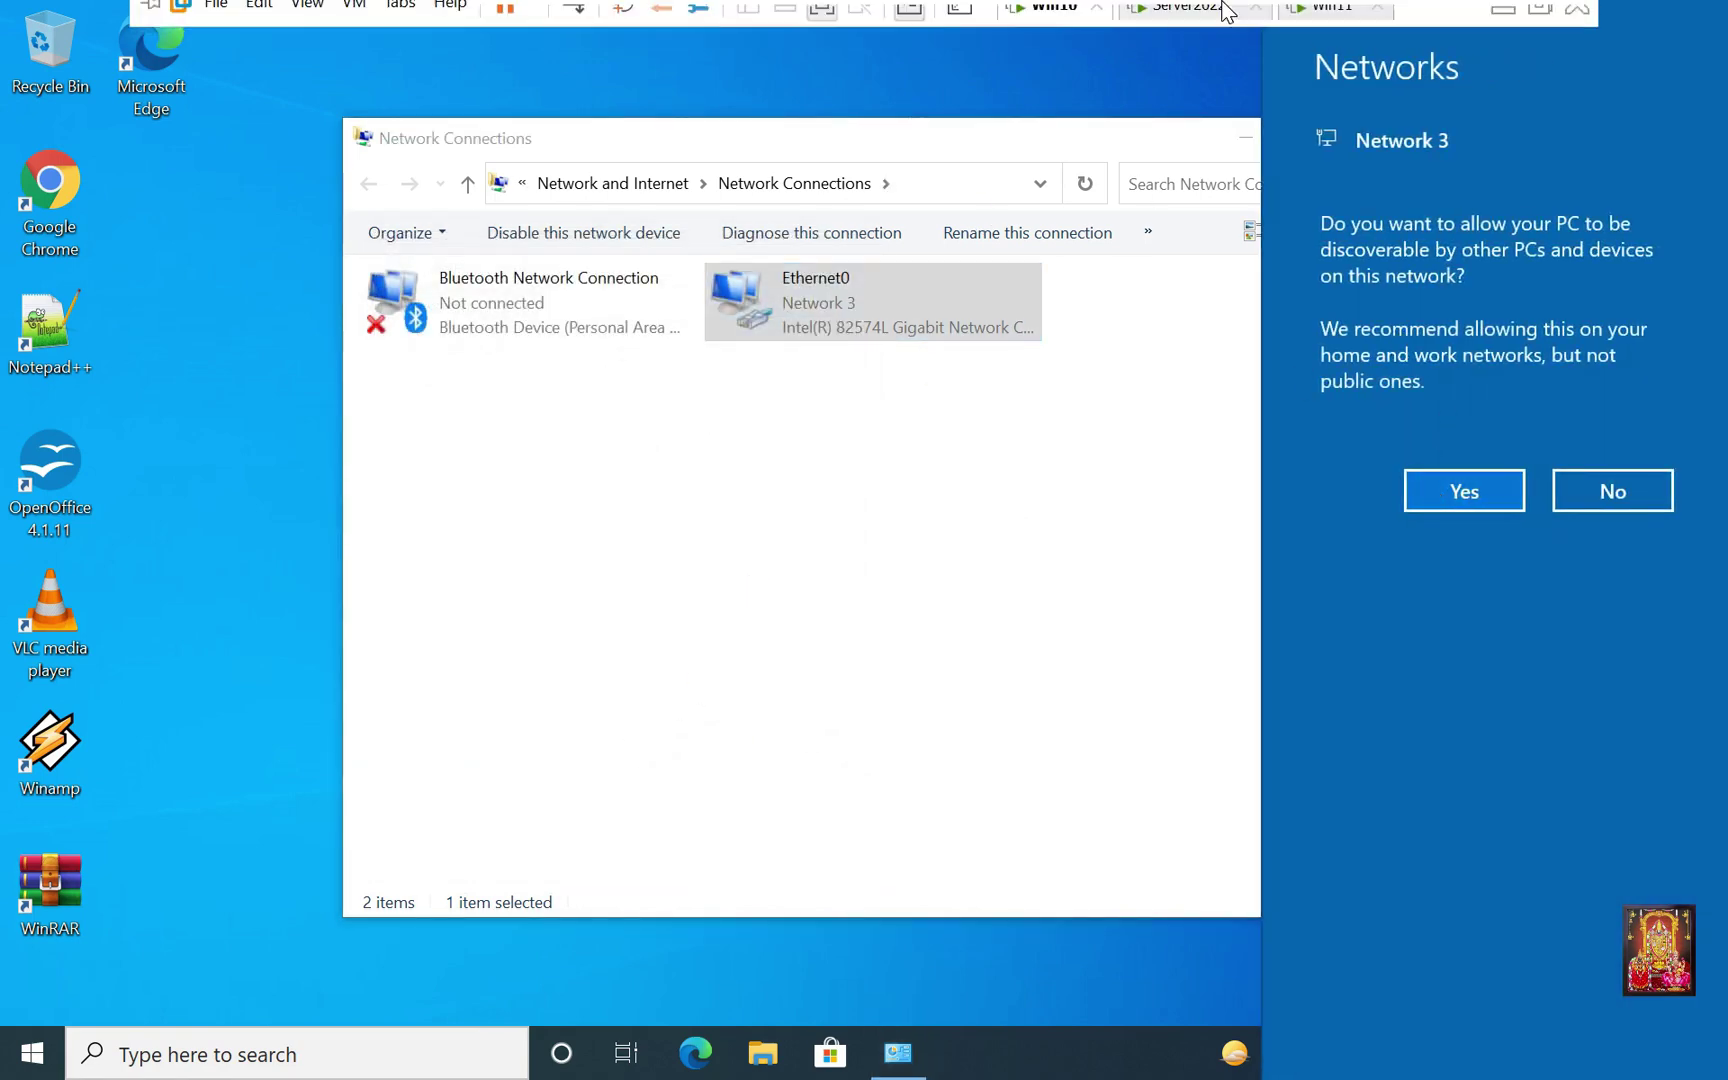
Step: On Windows 11, close Command Prompt and open Ethernet0 properties via Network and Sharing Center
click(1333, 22)
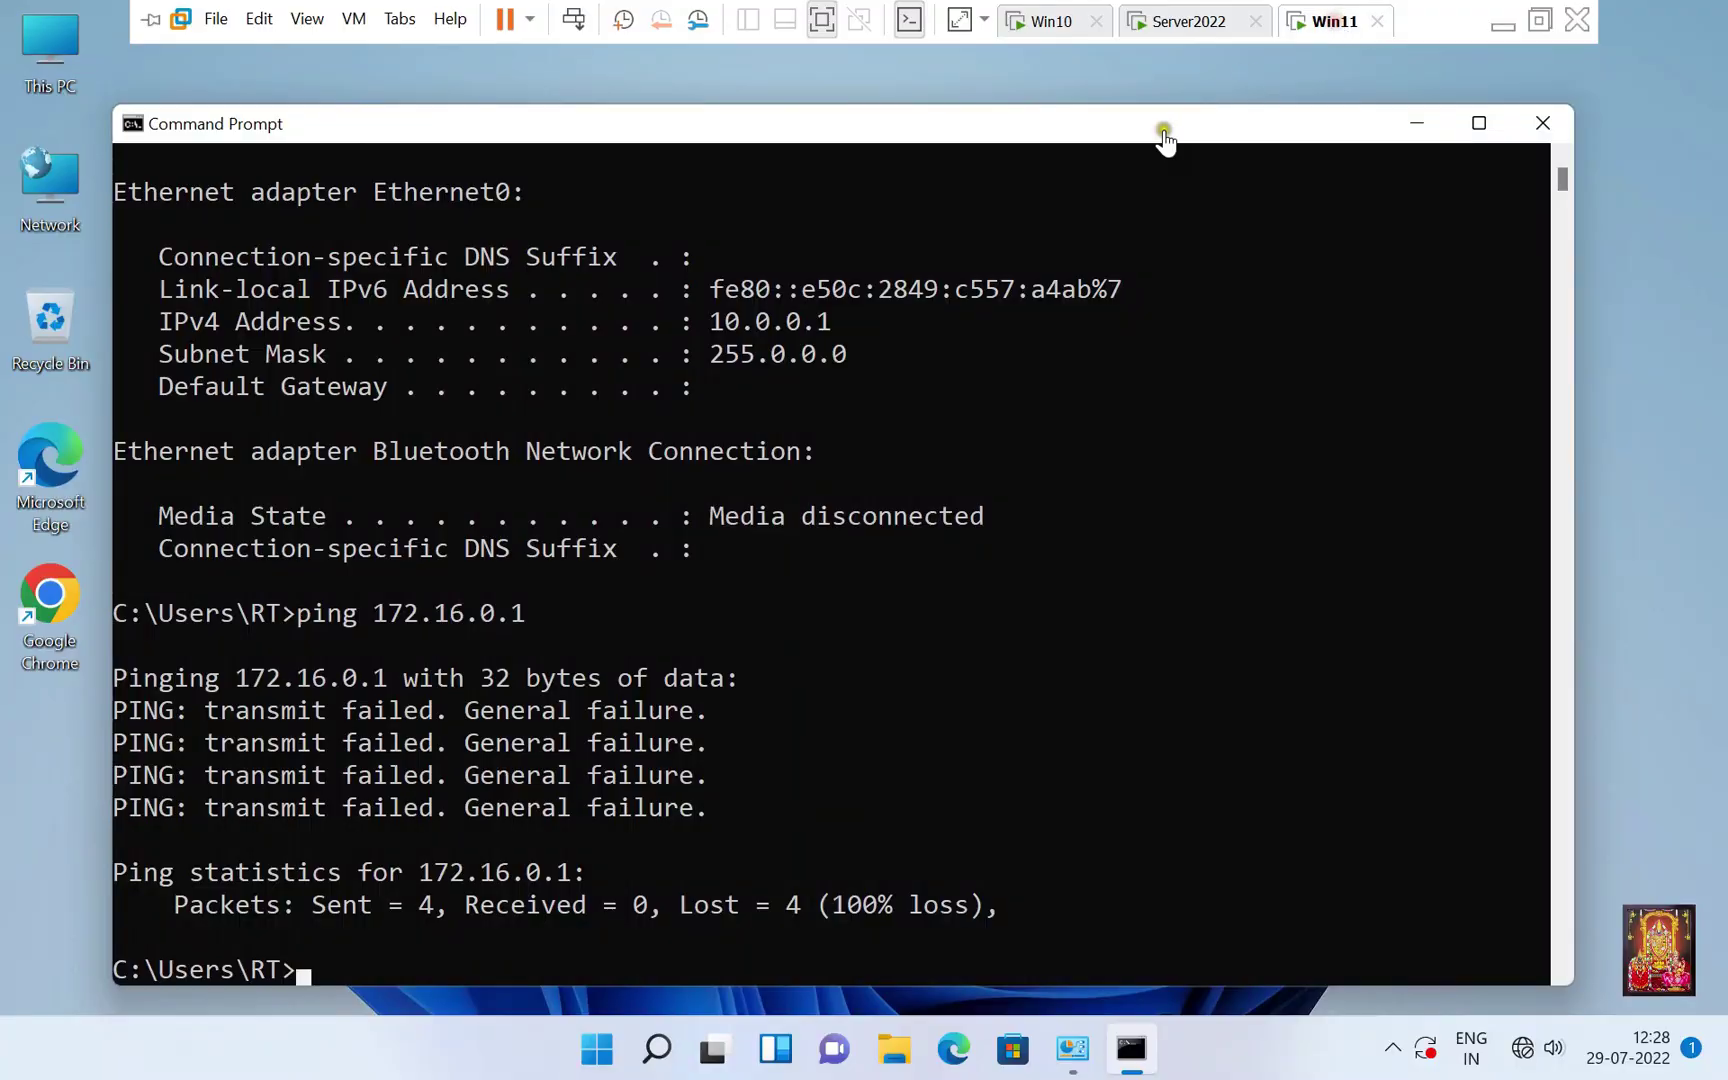
click(1543, 123)
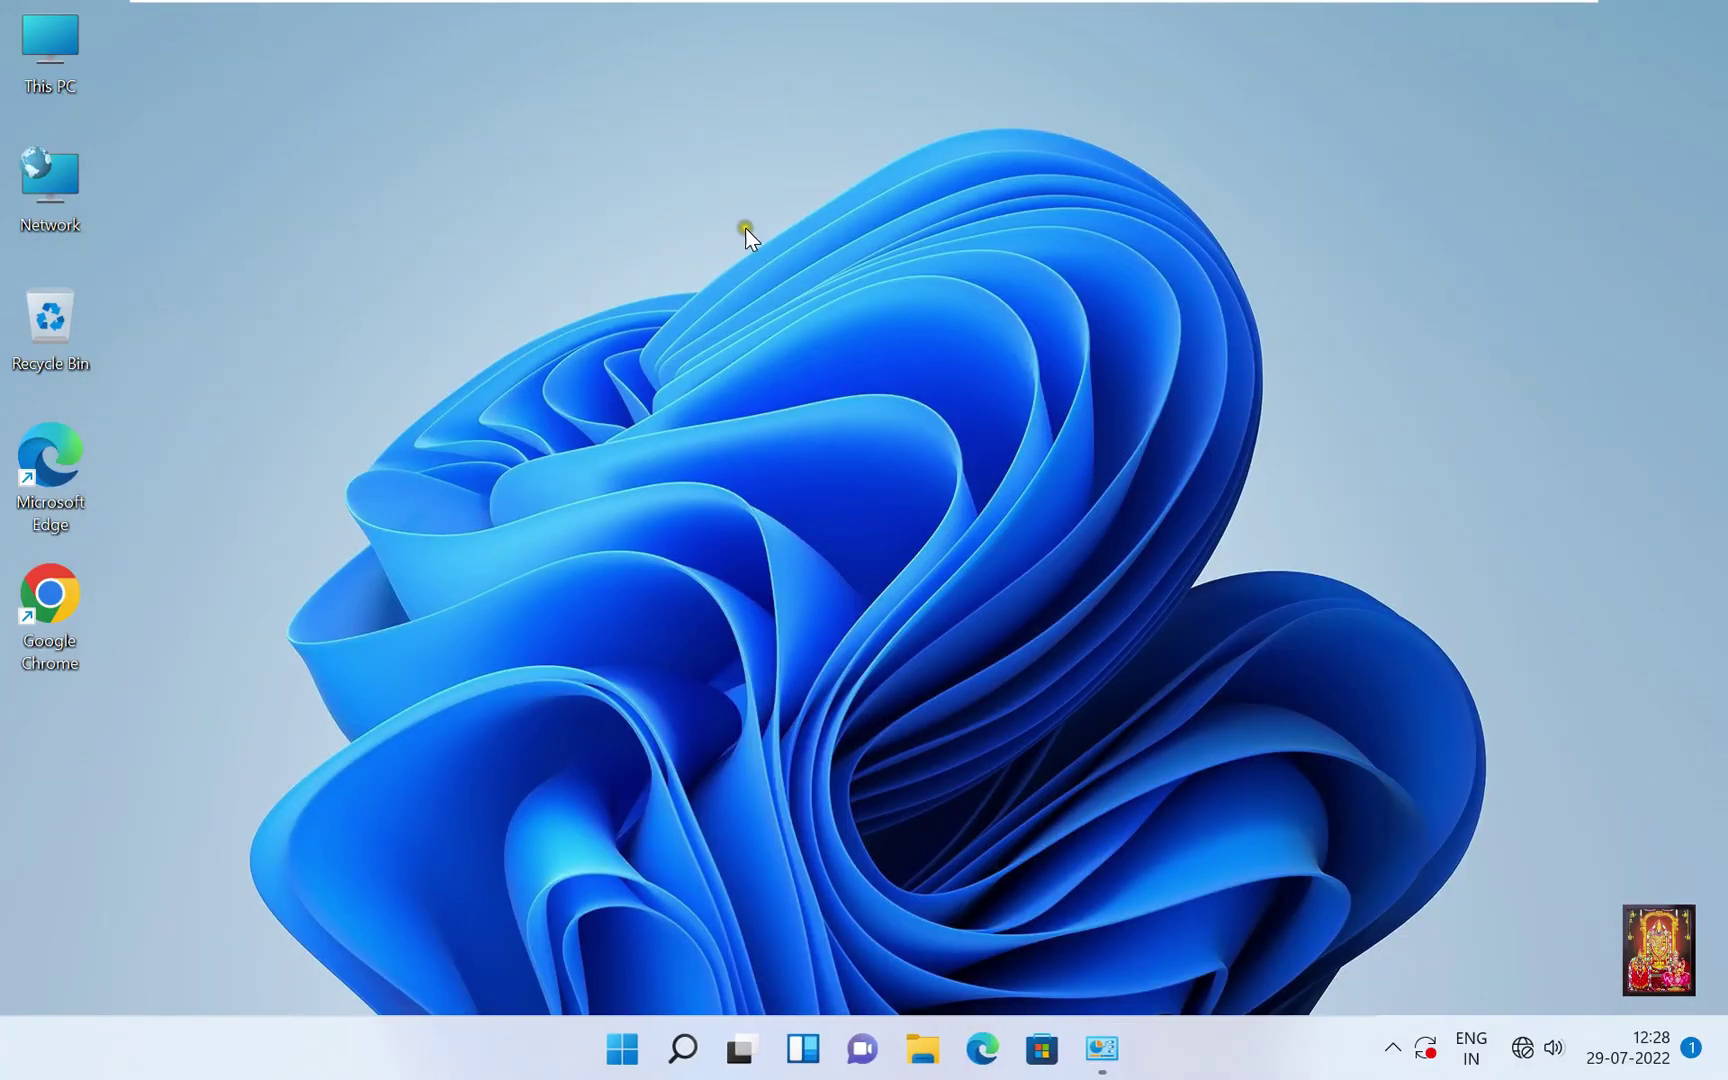
right_click(59, 189)
click(153, 441)
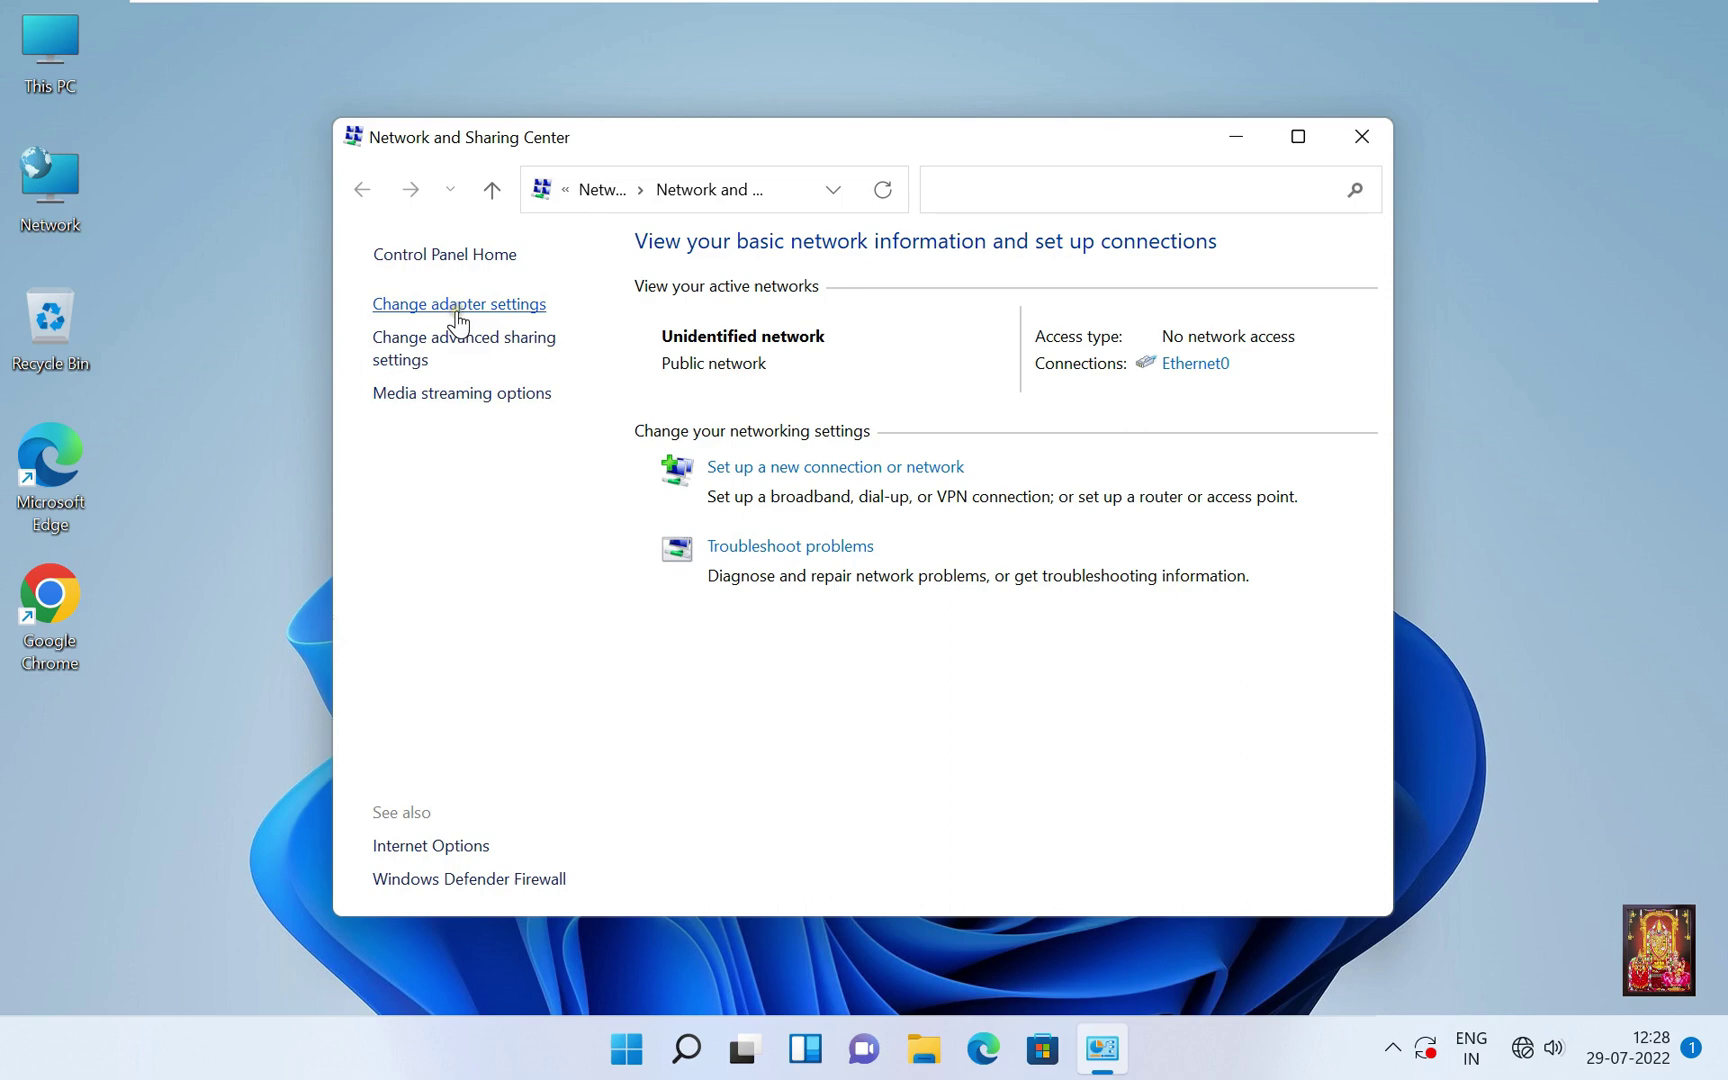
click(490, 305)
right_click(801, 352)
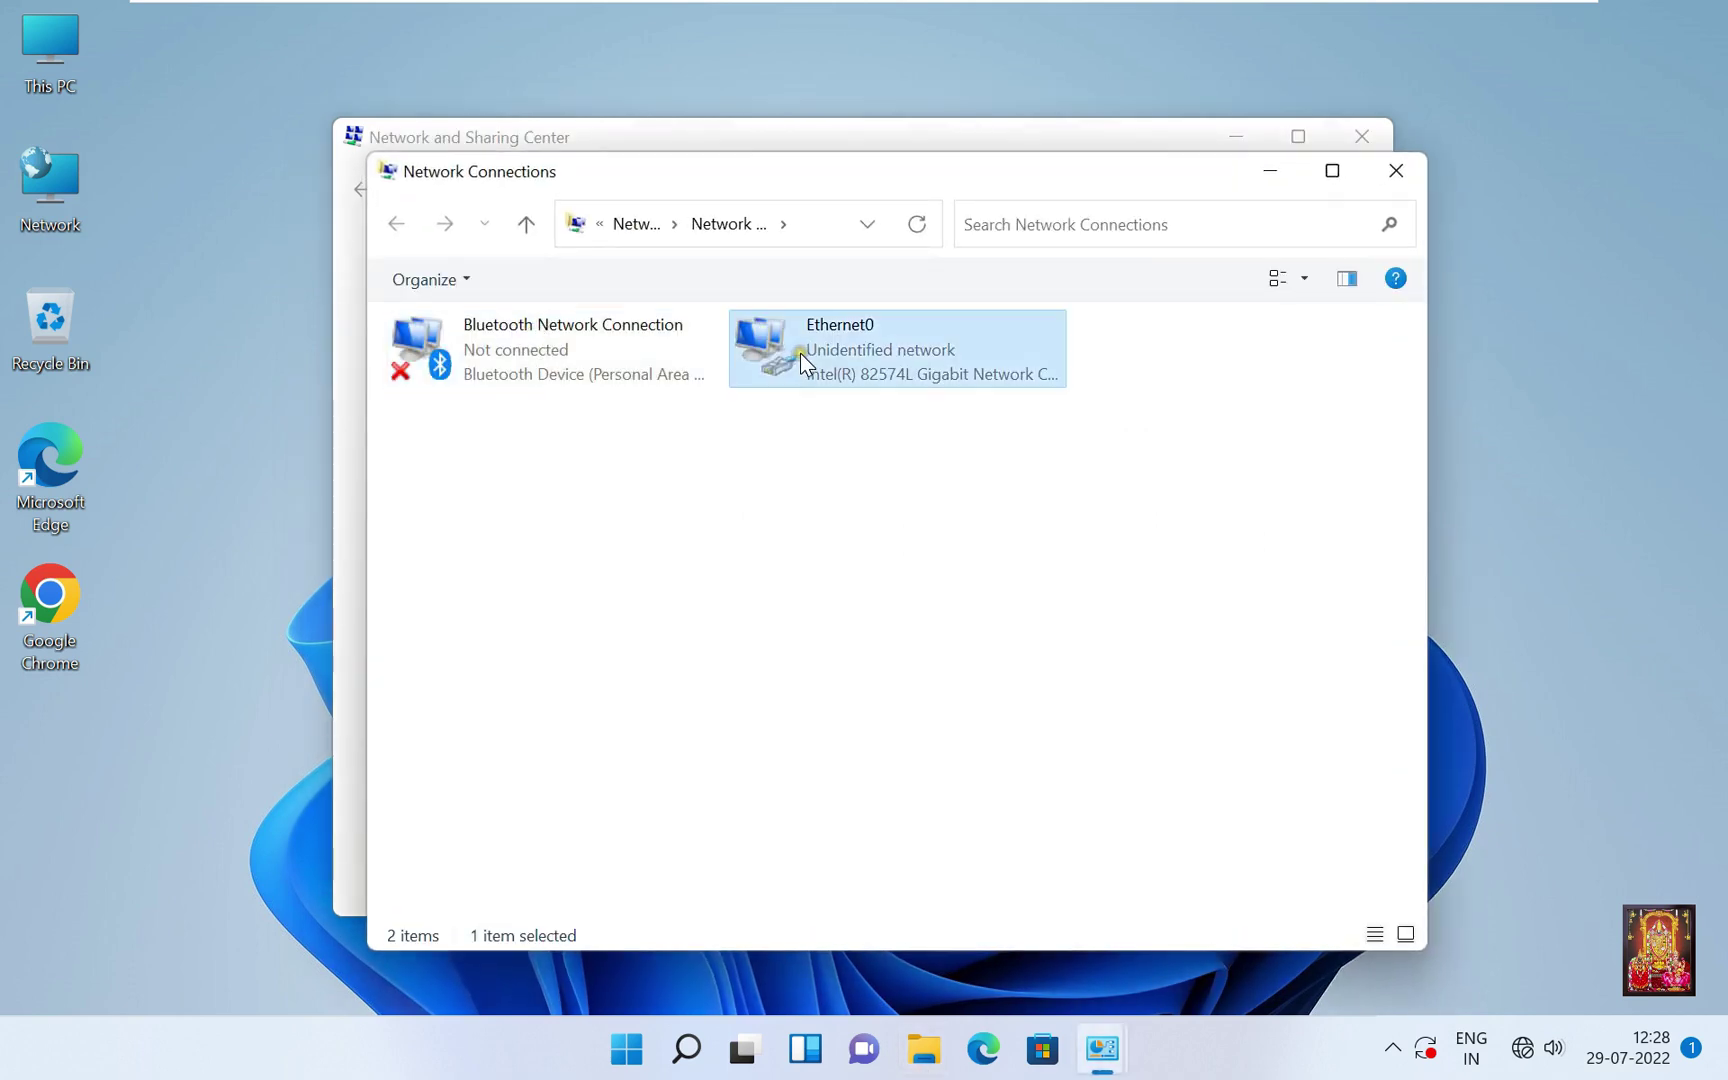
click(881, 616)
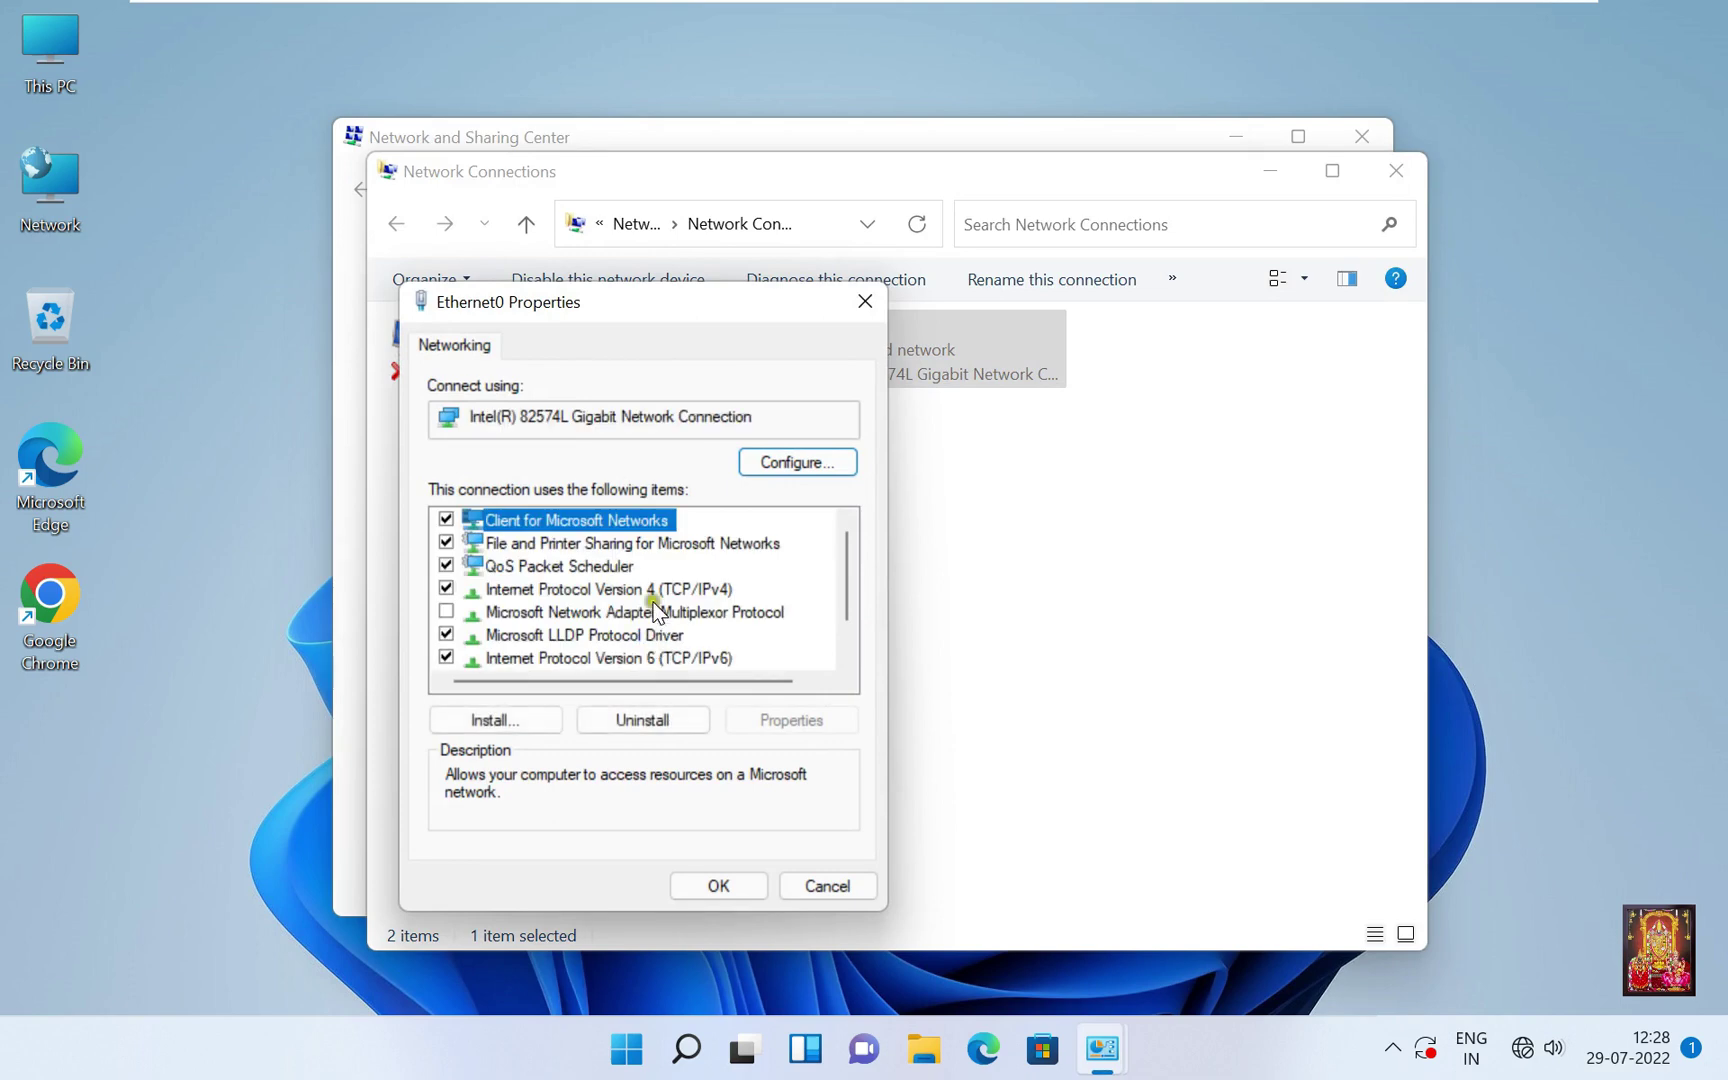
Step: Set the IPv4 default gateway to 172.16.0.1, confirming the off-subnet gateway warning
click(603, 588)
click(808, 720)
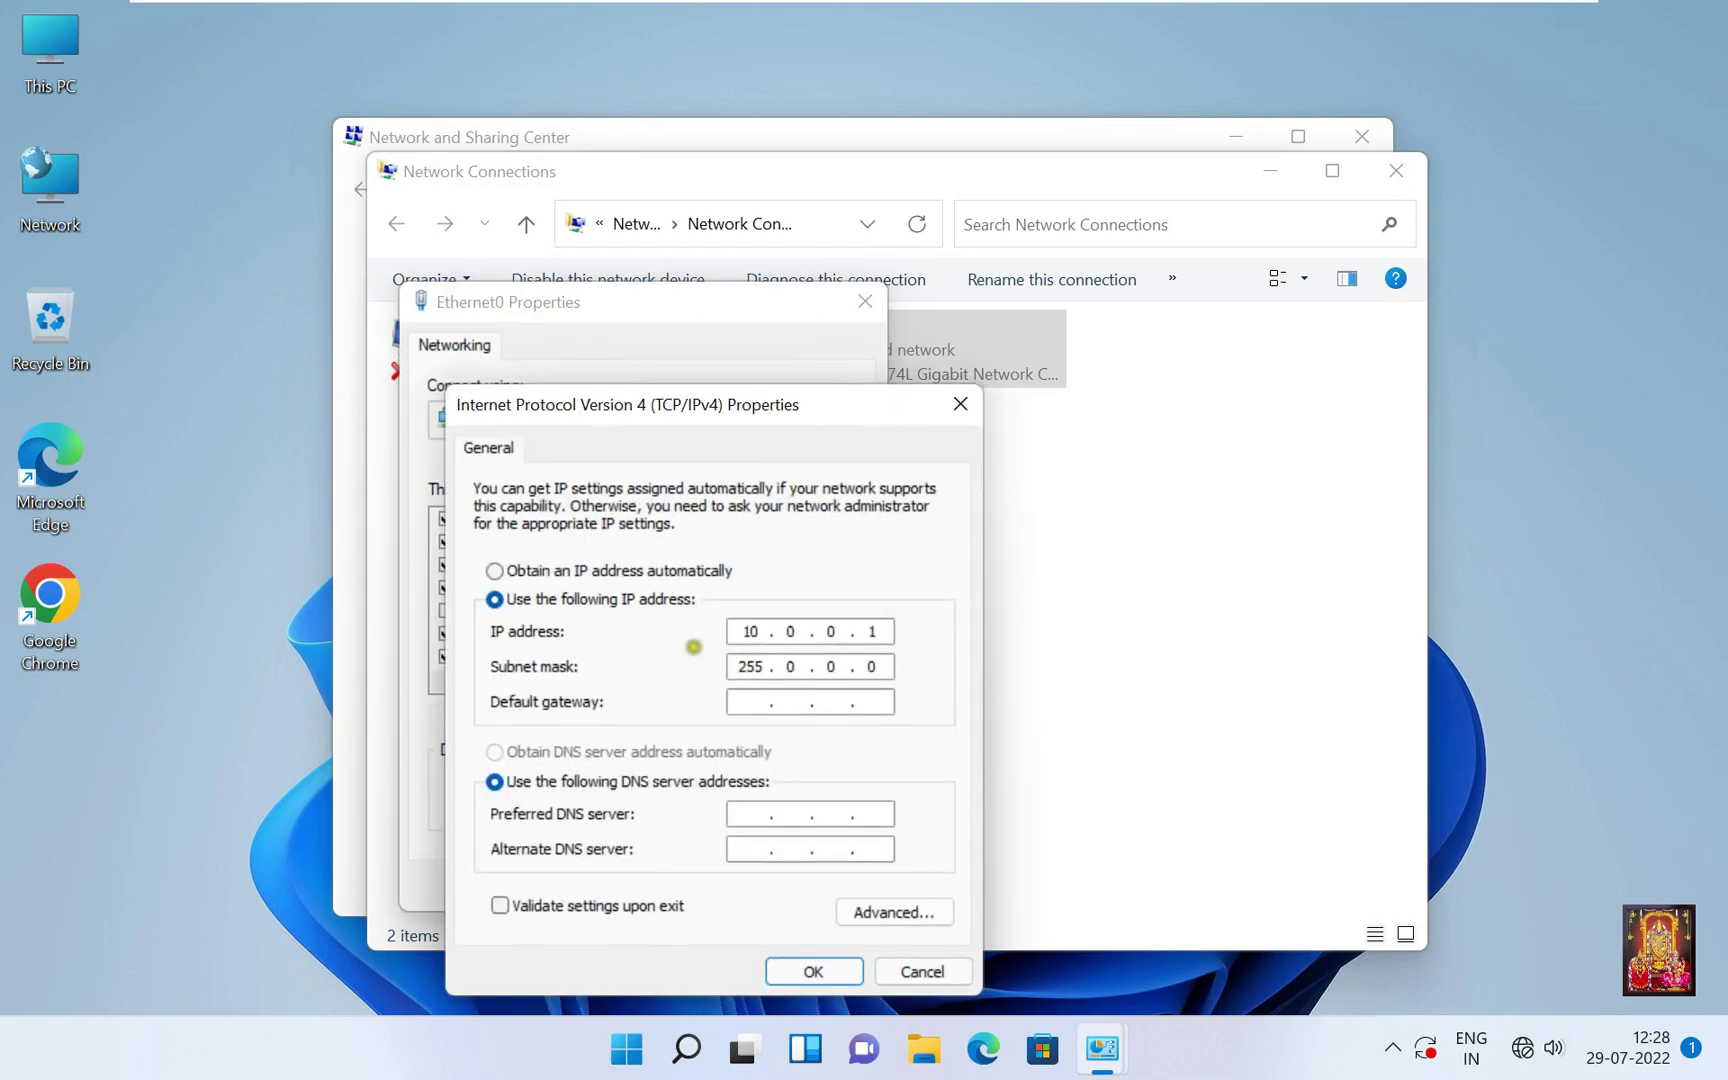
click(750, 701)
text(17216)
text(0.1)
click(813, 971)
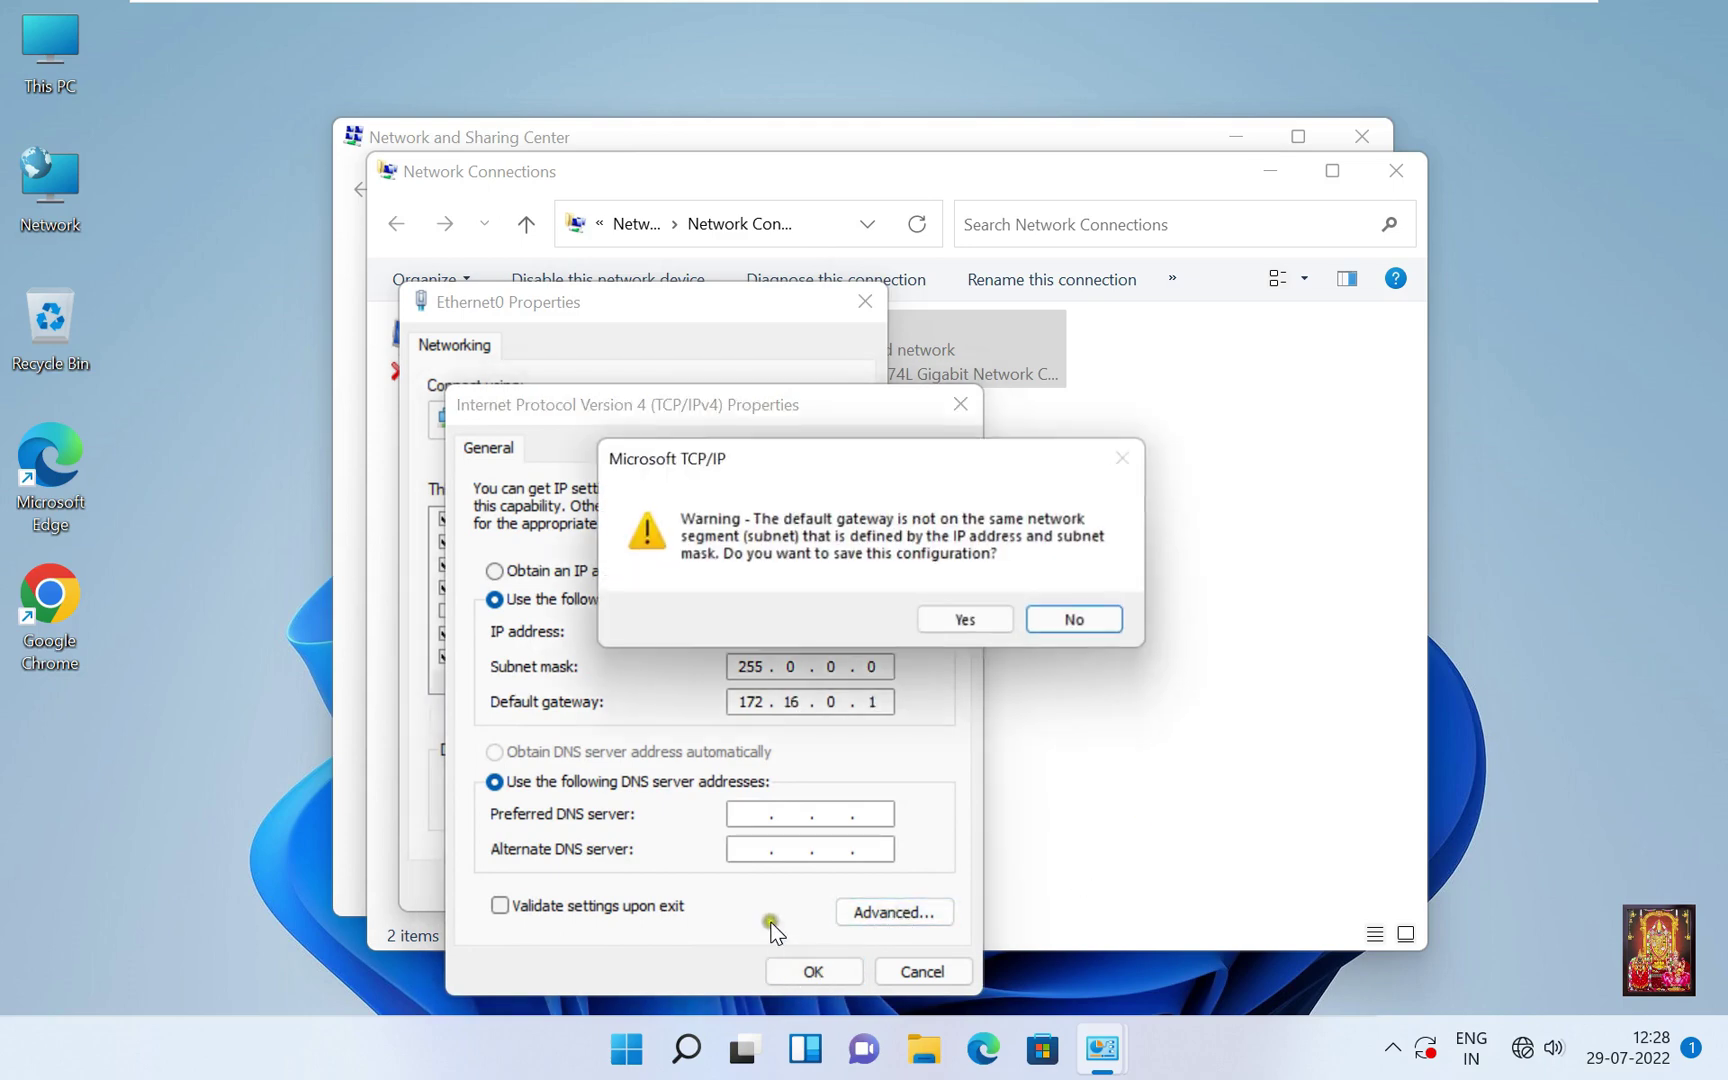
click(971, 621)
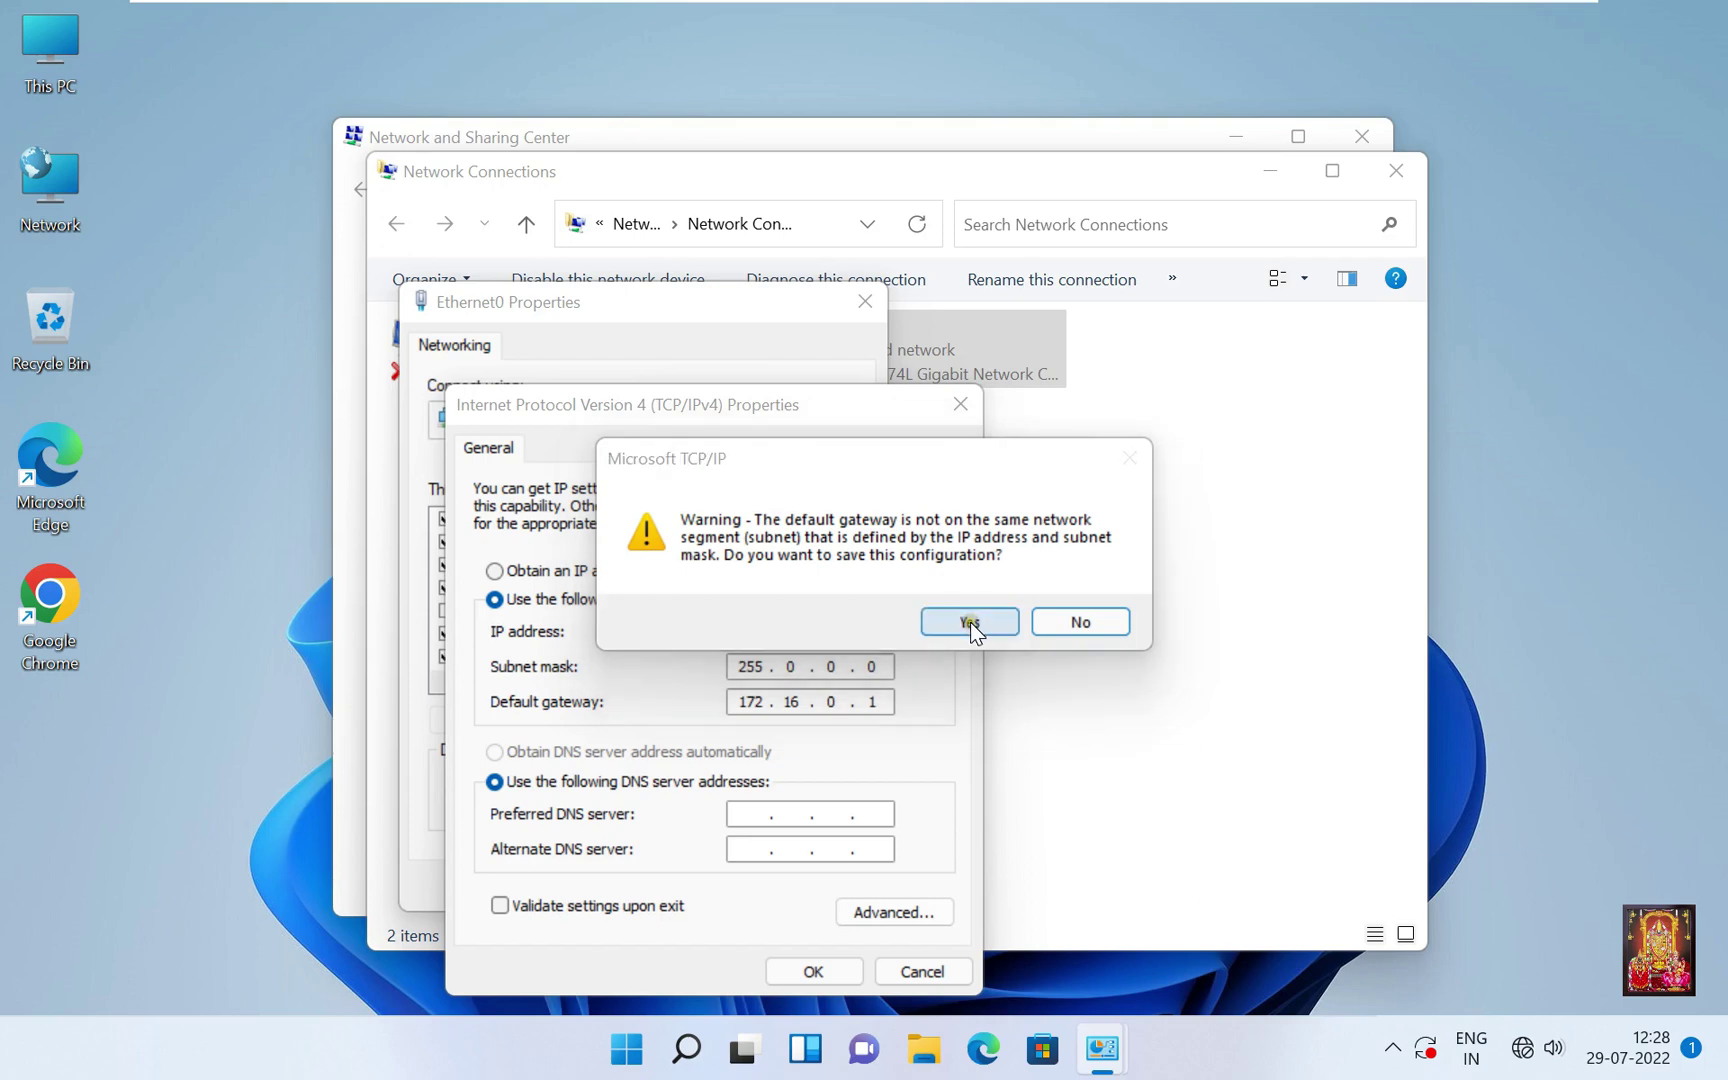
click(971, 622)
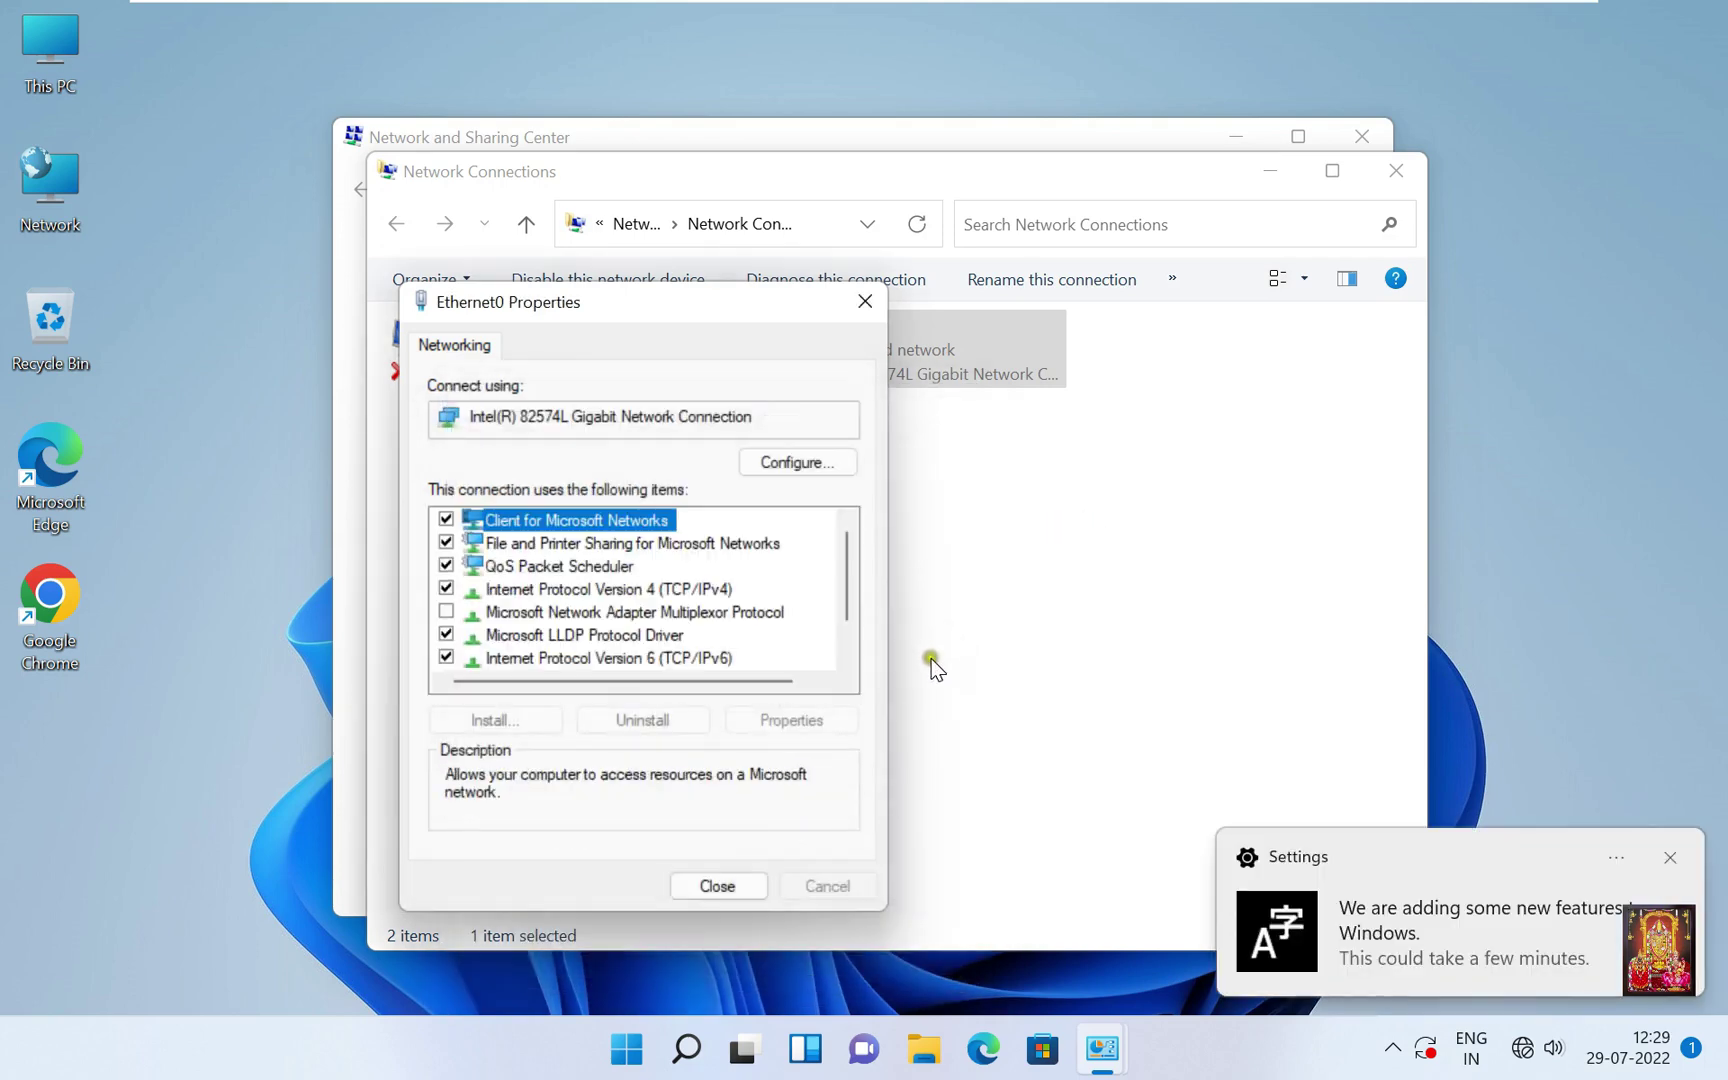
click(714, 886)
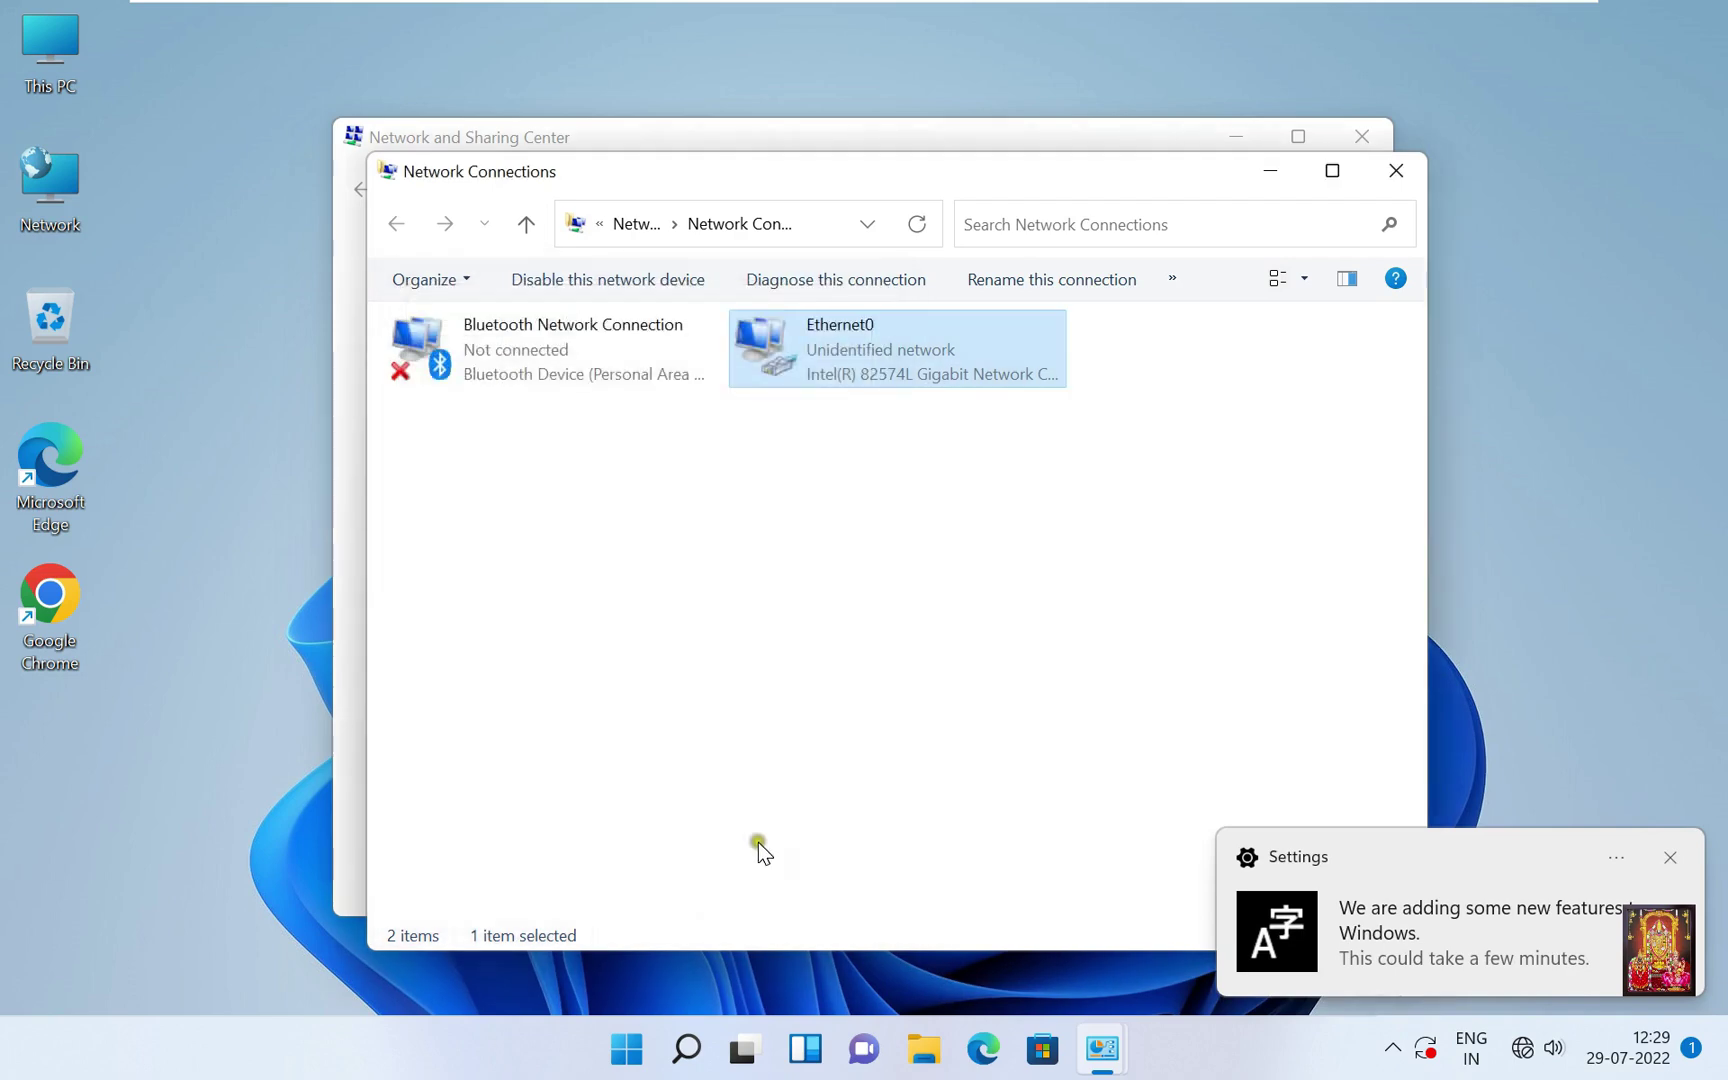
Step: Close the adapter list, Settings notification and Network and Sharing Center
click(1400, 176)
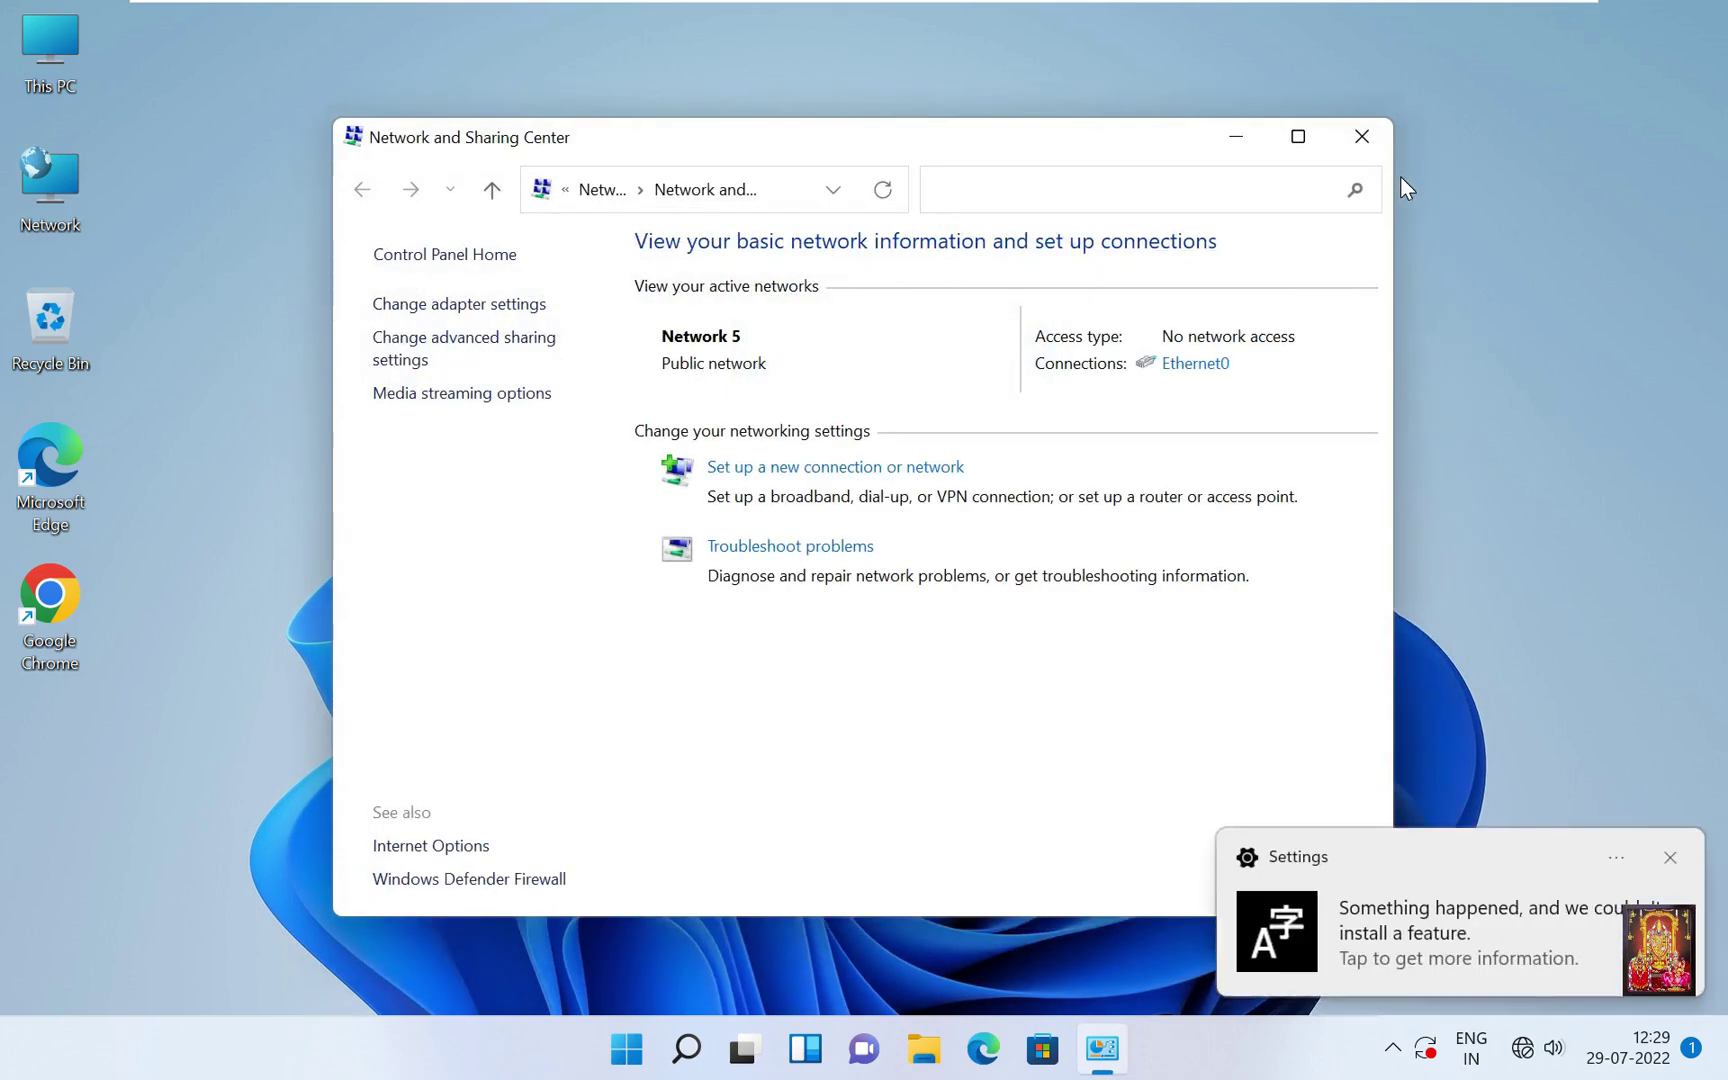
click(1669, 855)
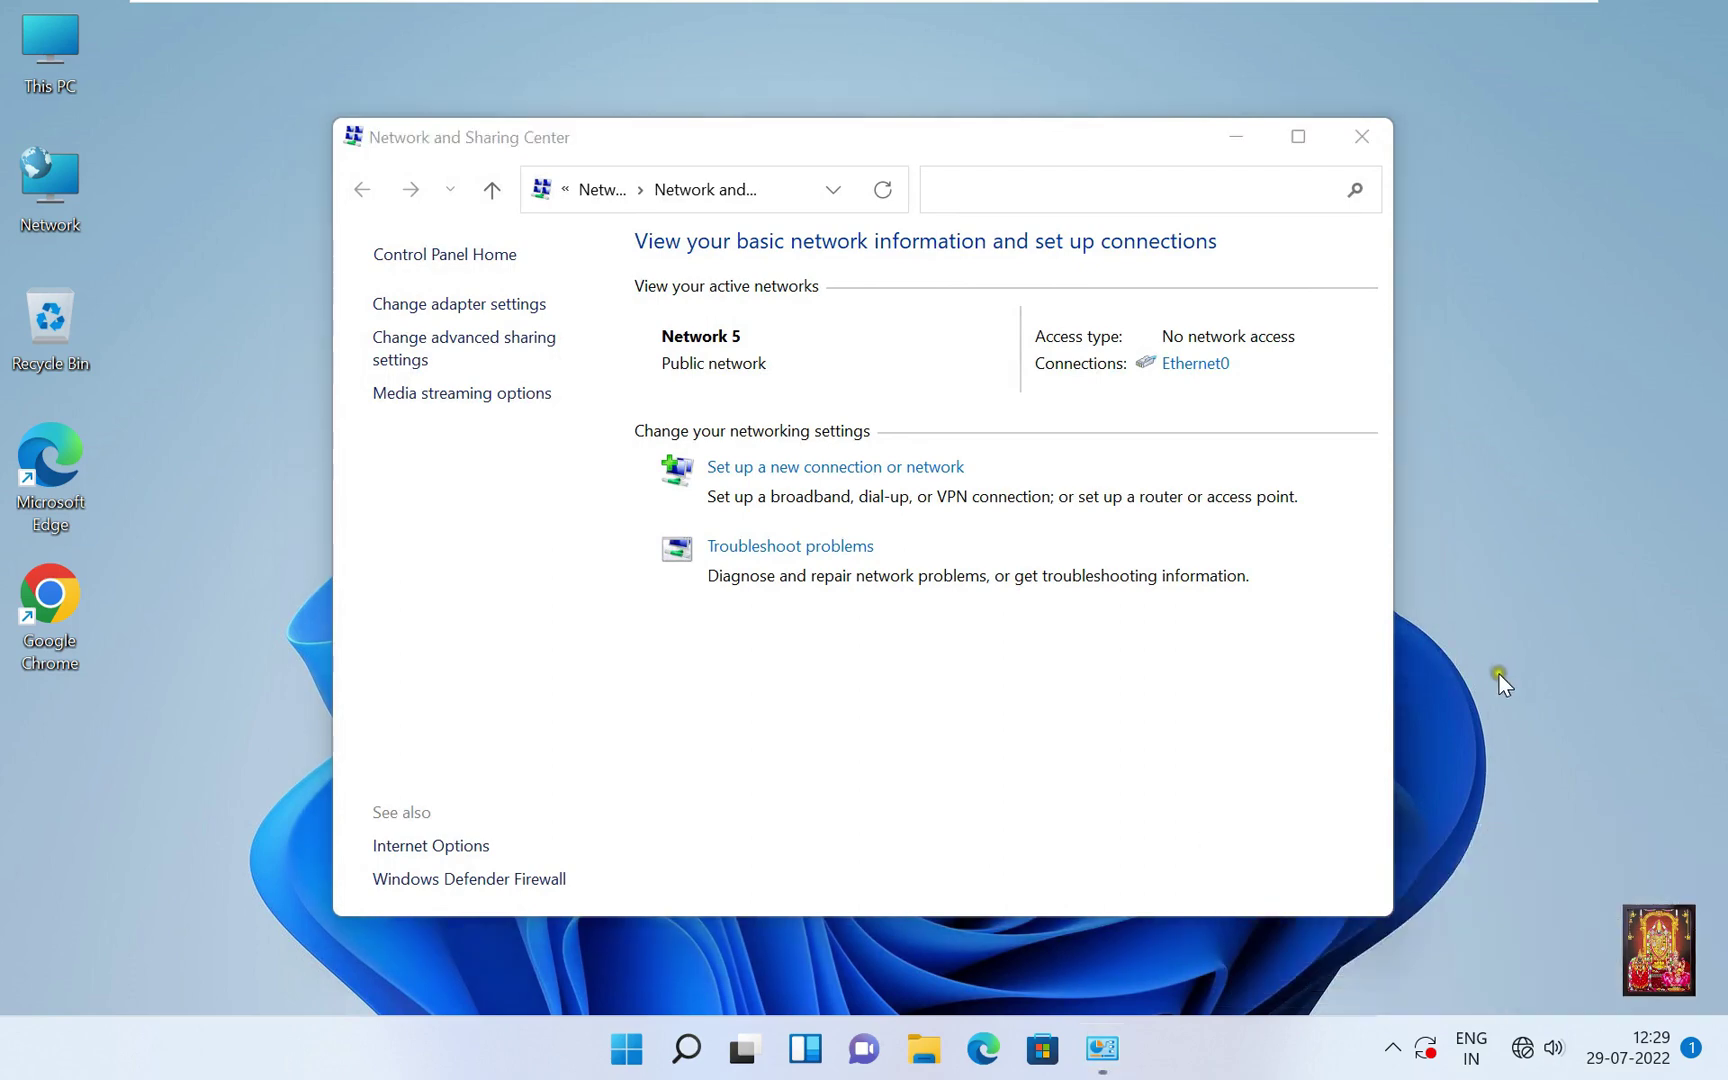
click(1372, 150)
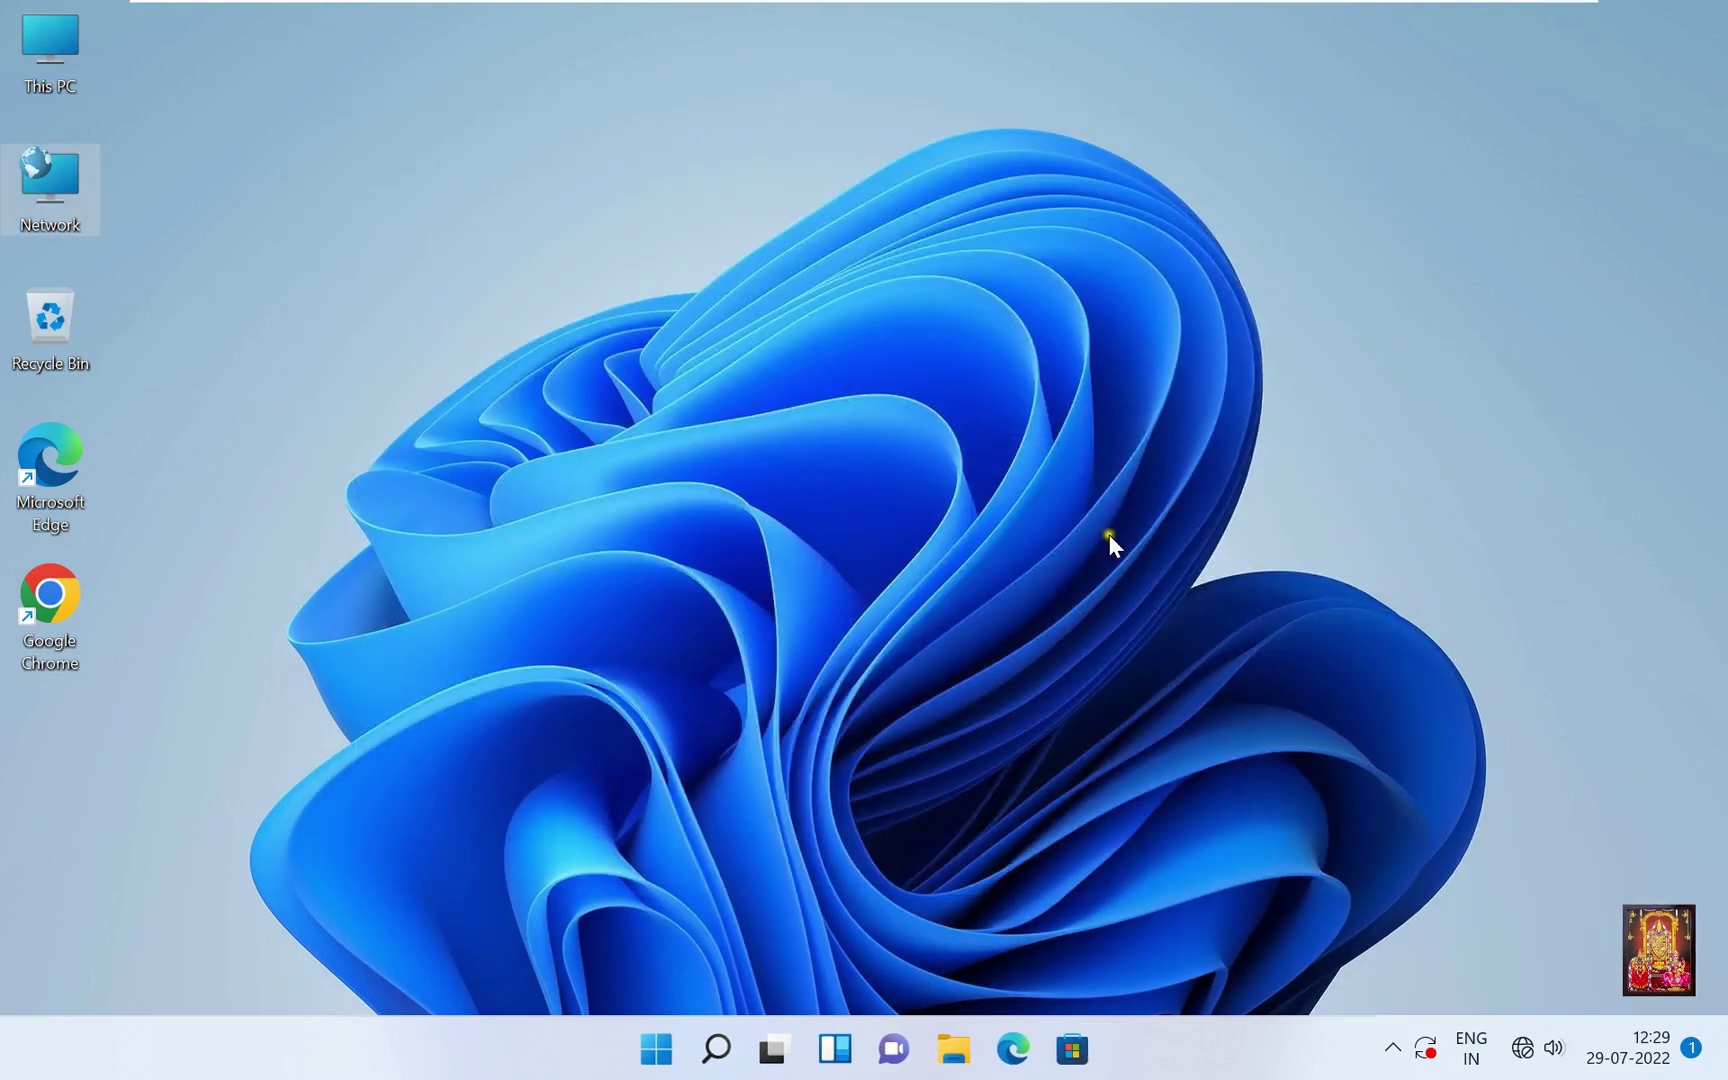
Step: Launch cmd from Run and ping 172.16.0.1, getting 4 of 4 replies
right_click(660, 1050)
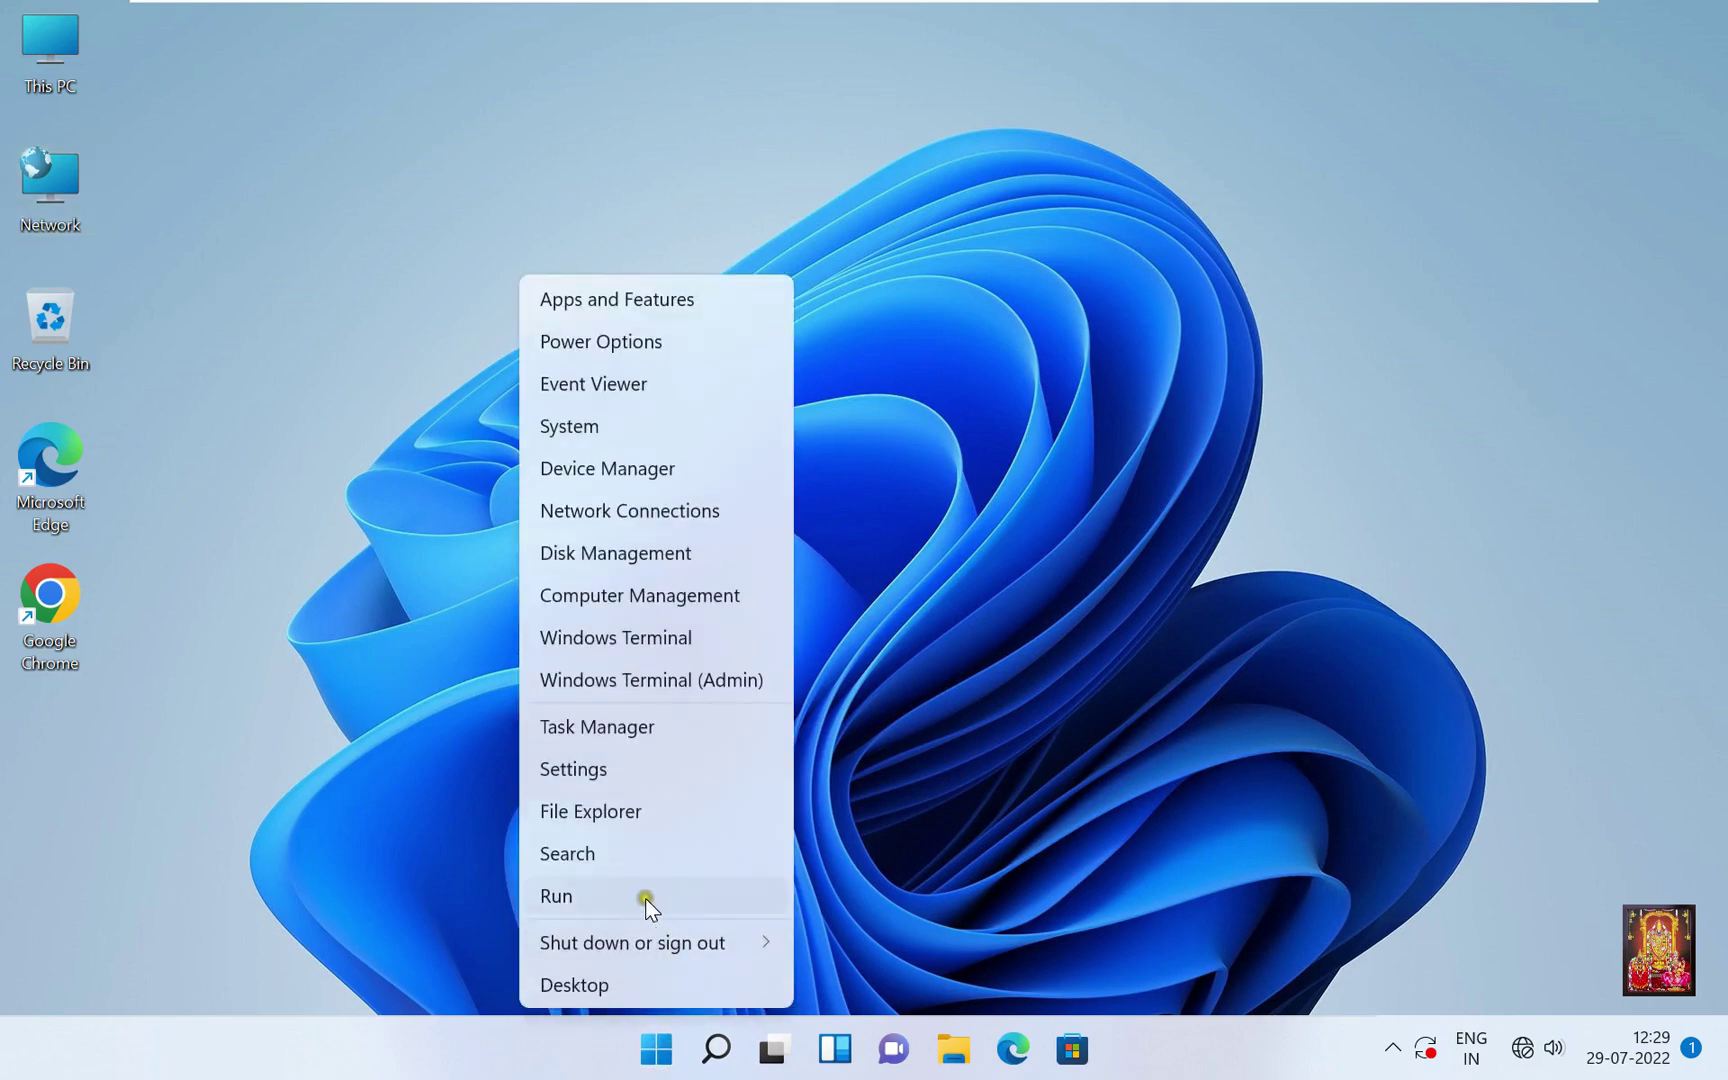
click(642, 895)
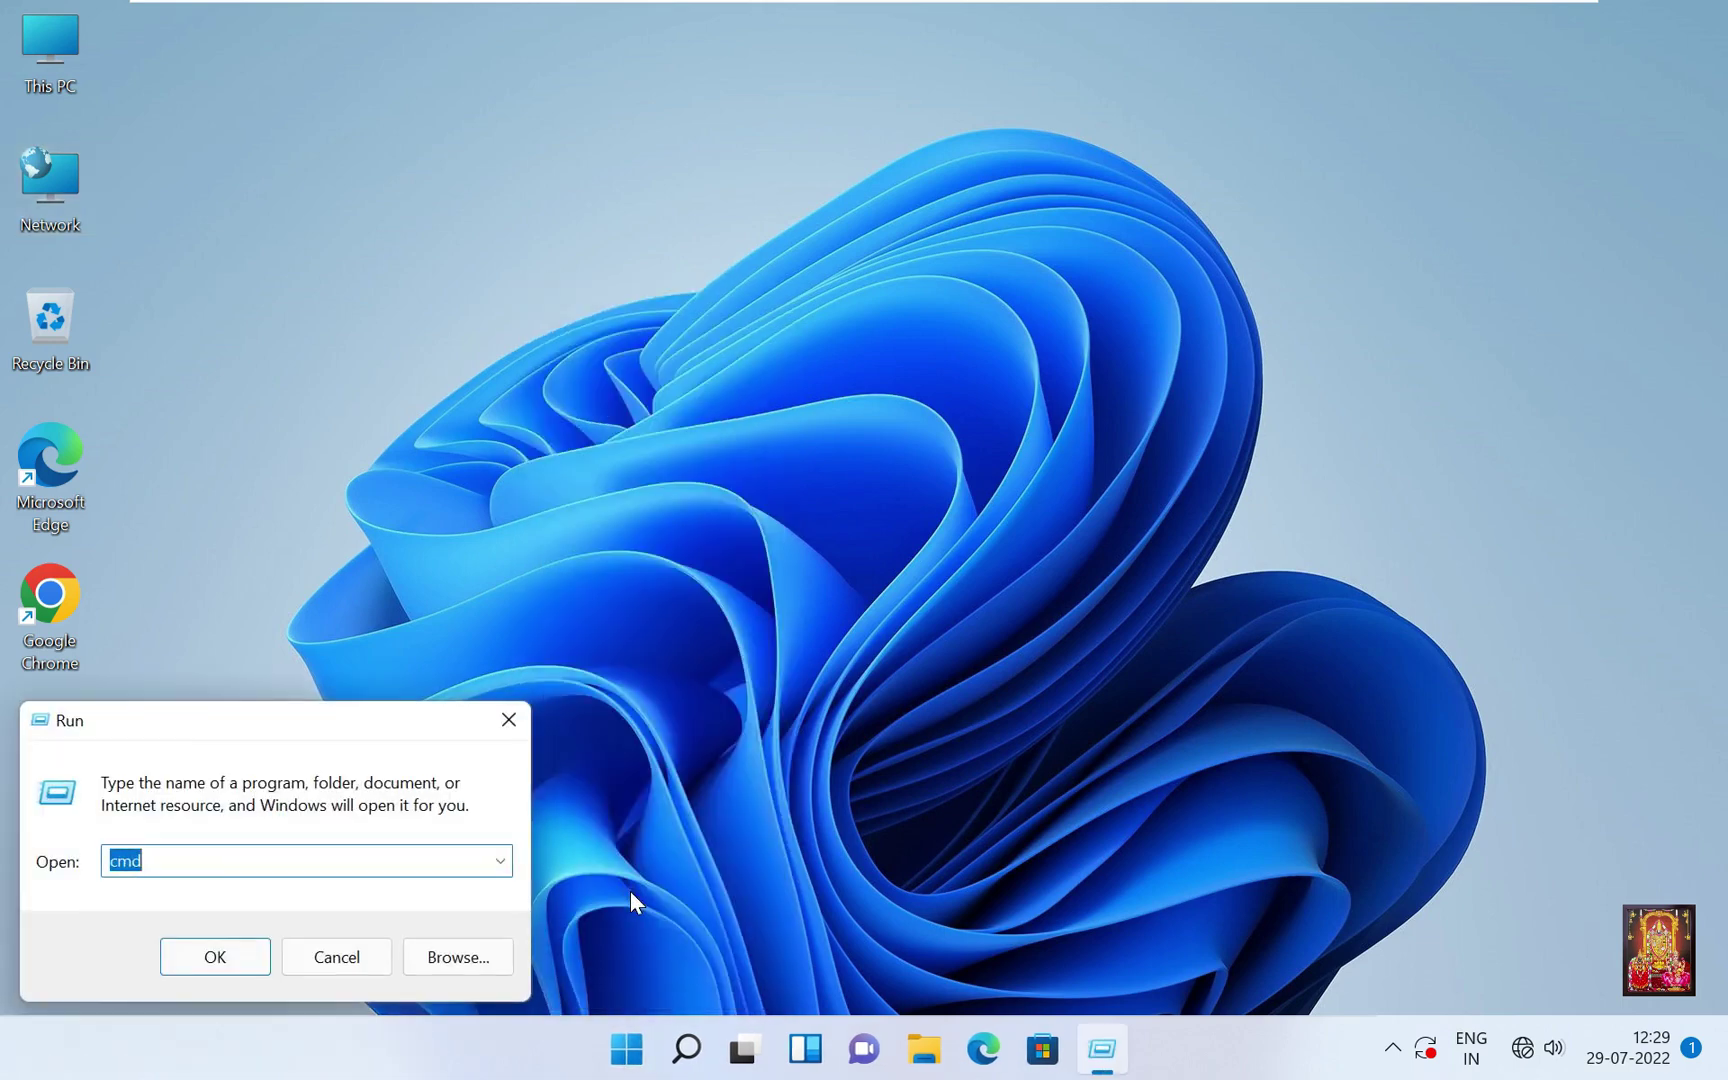
key(Return)
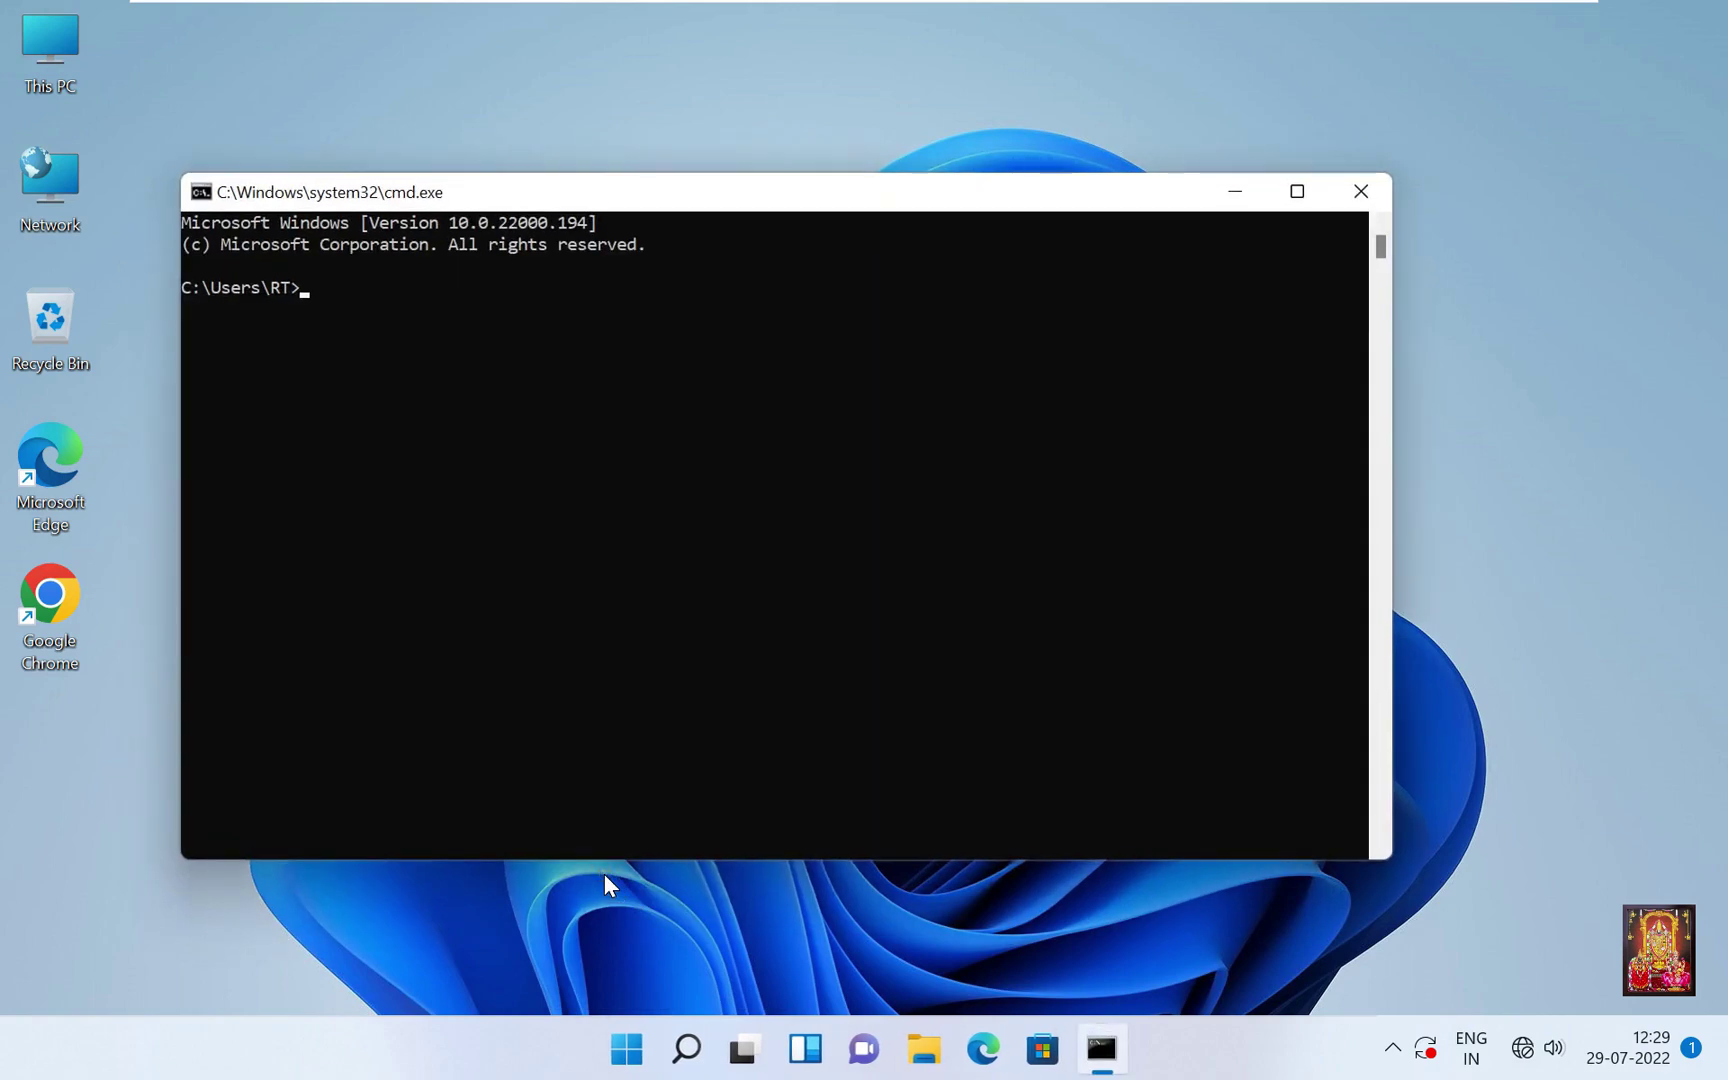
text(ping 172)
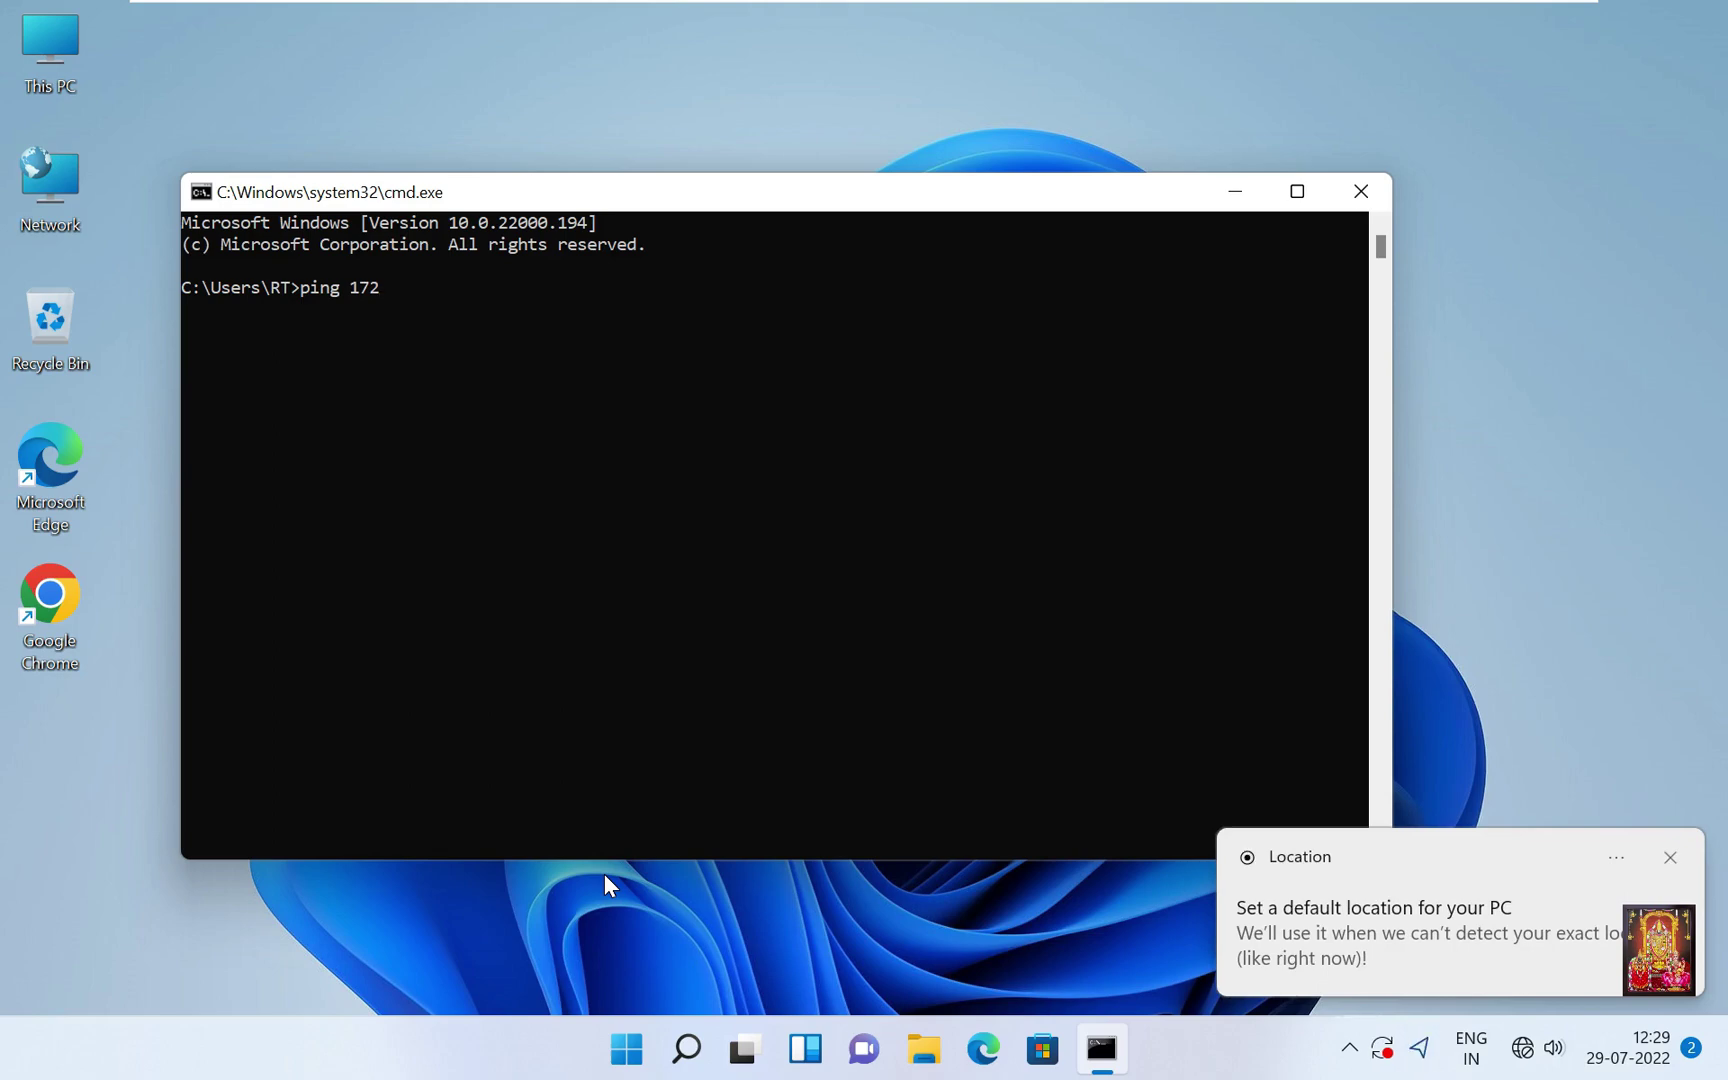
text(.16.0.1)
key(Return)
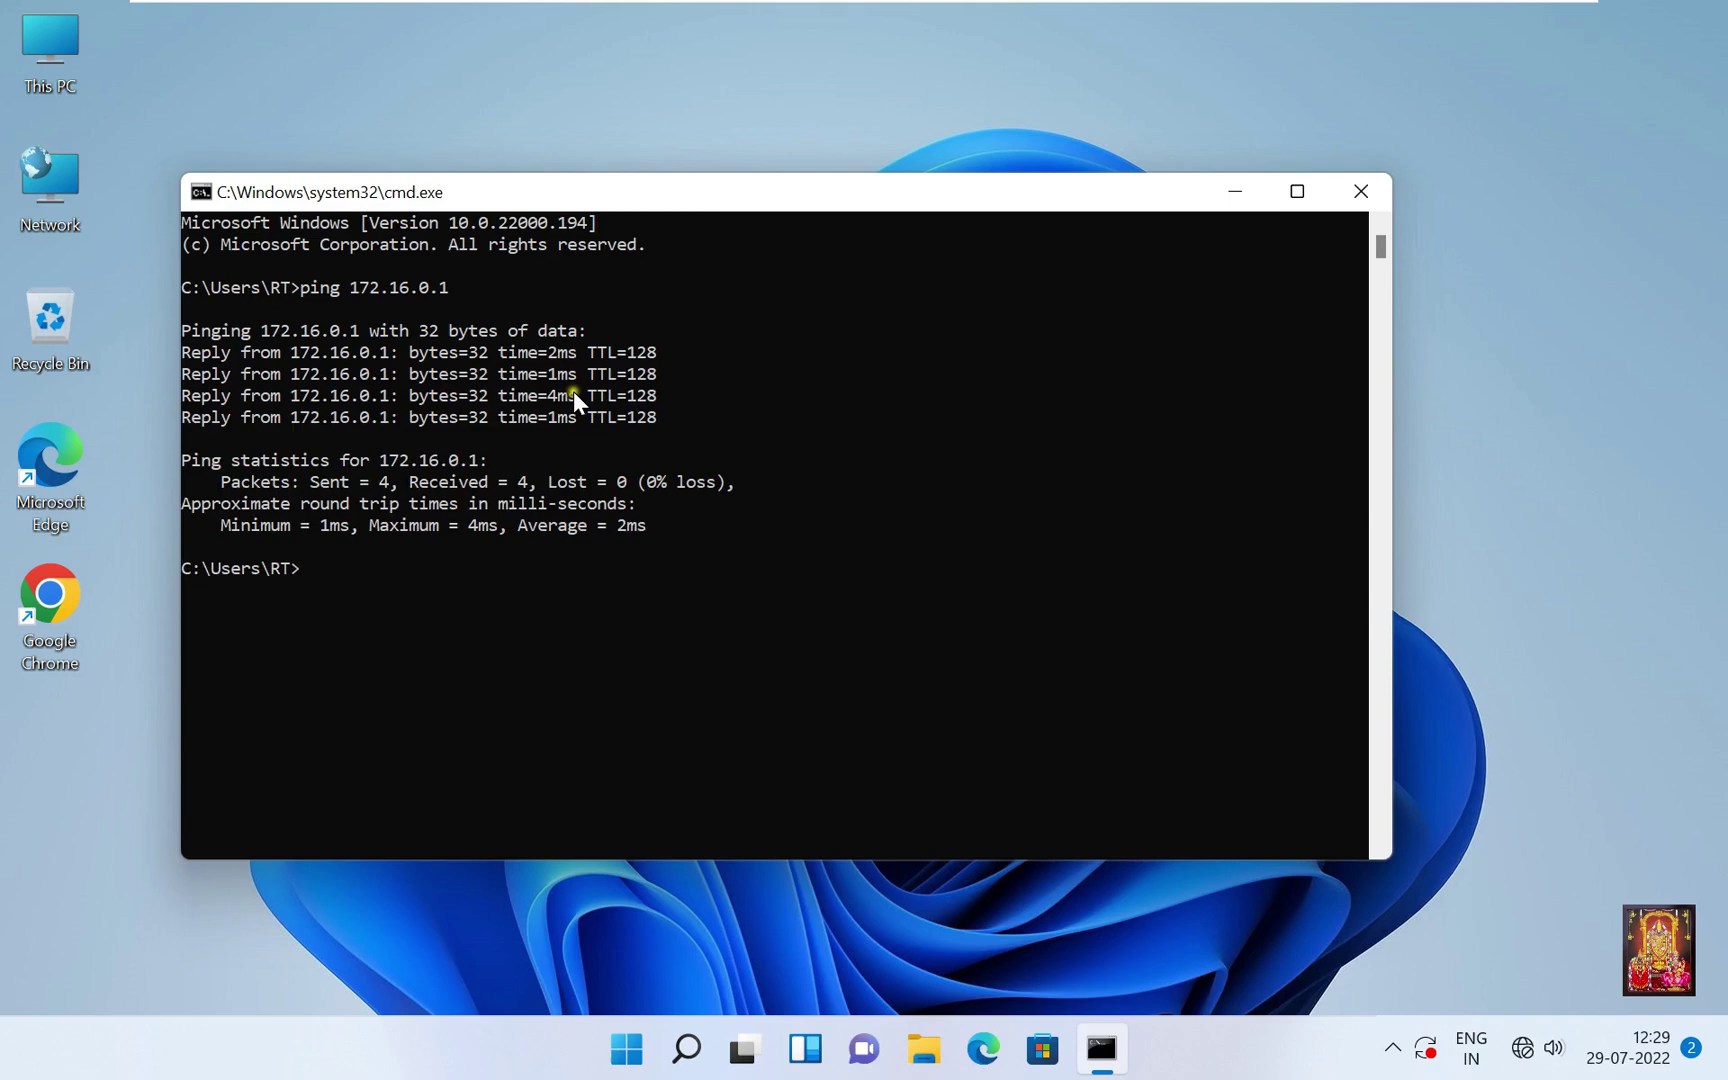
Step: On Windows 10, ping 172.16.0.1 from Command Prompt with 0% loss, then minimize VMware
mouse_move(1000, 1)
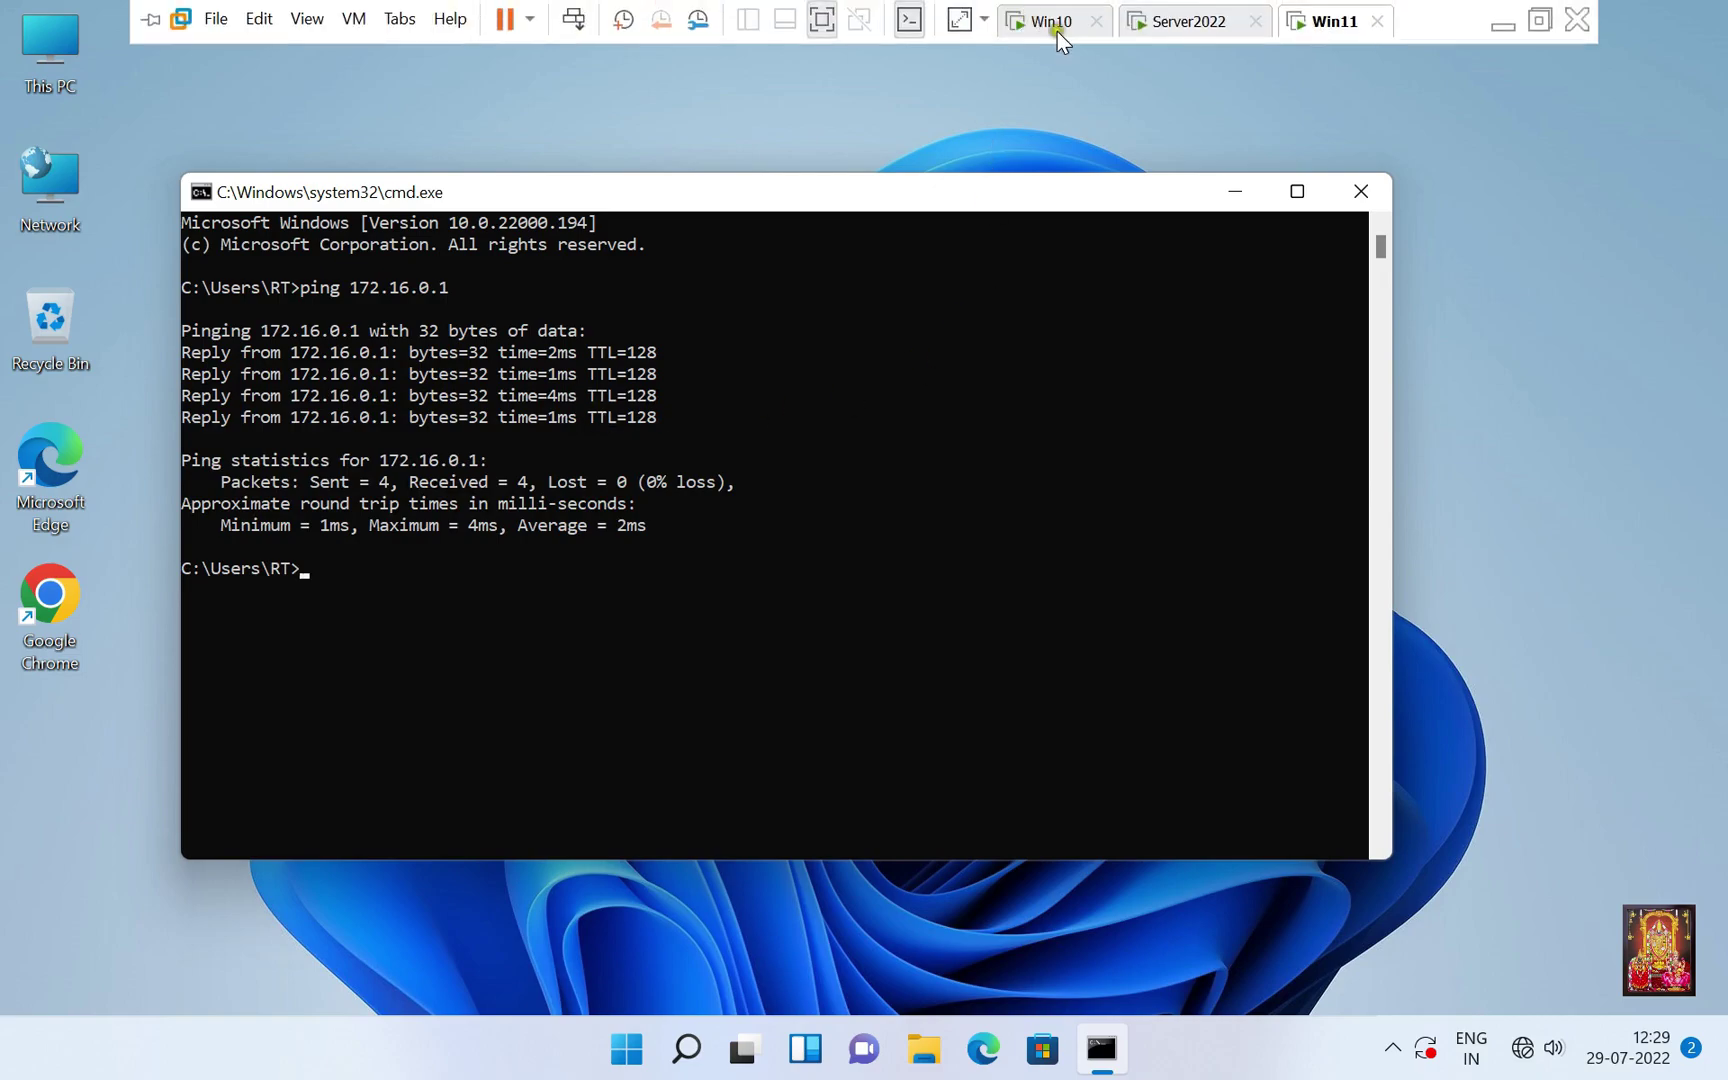
click(1055, 21)
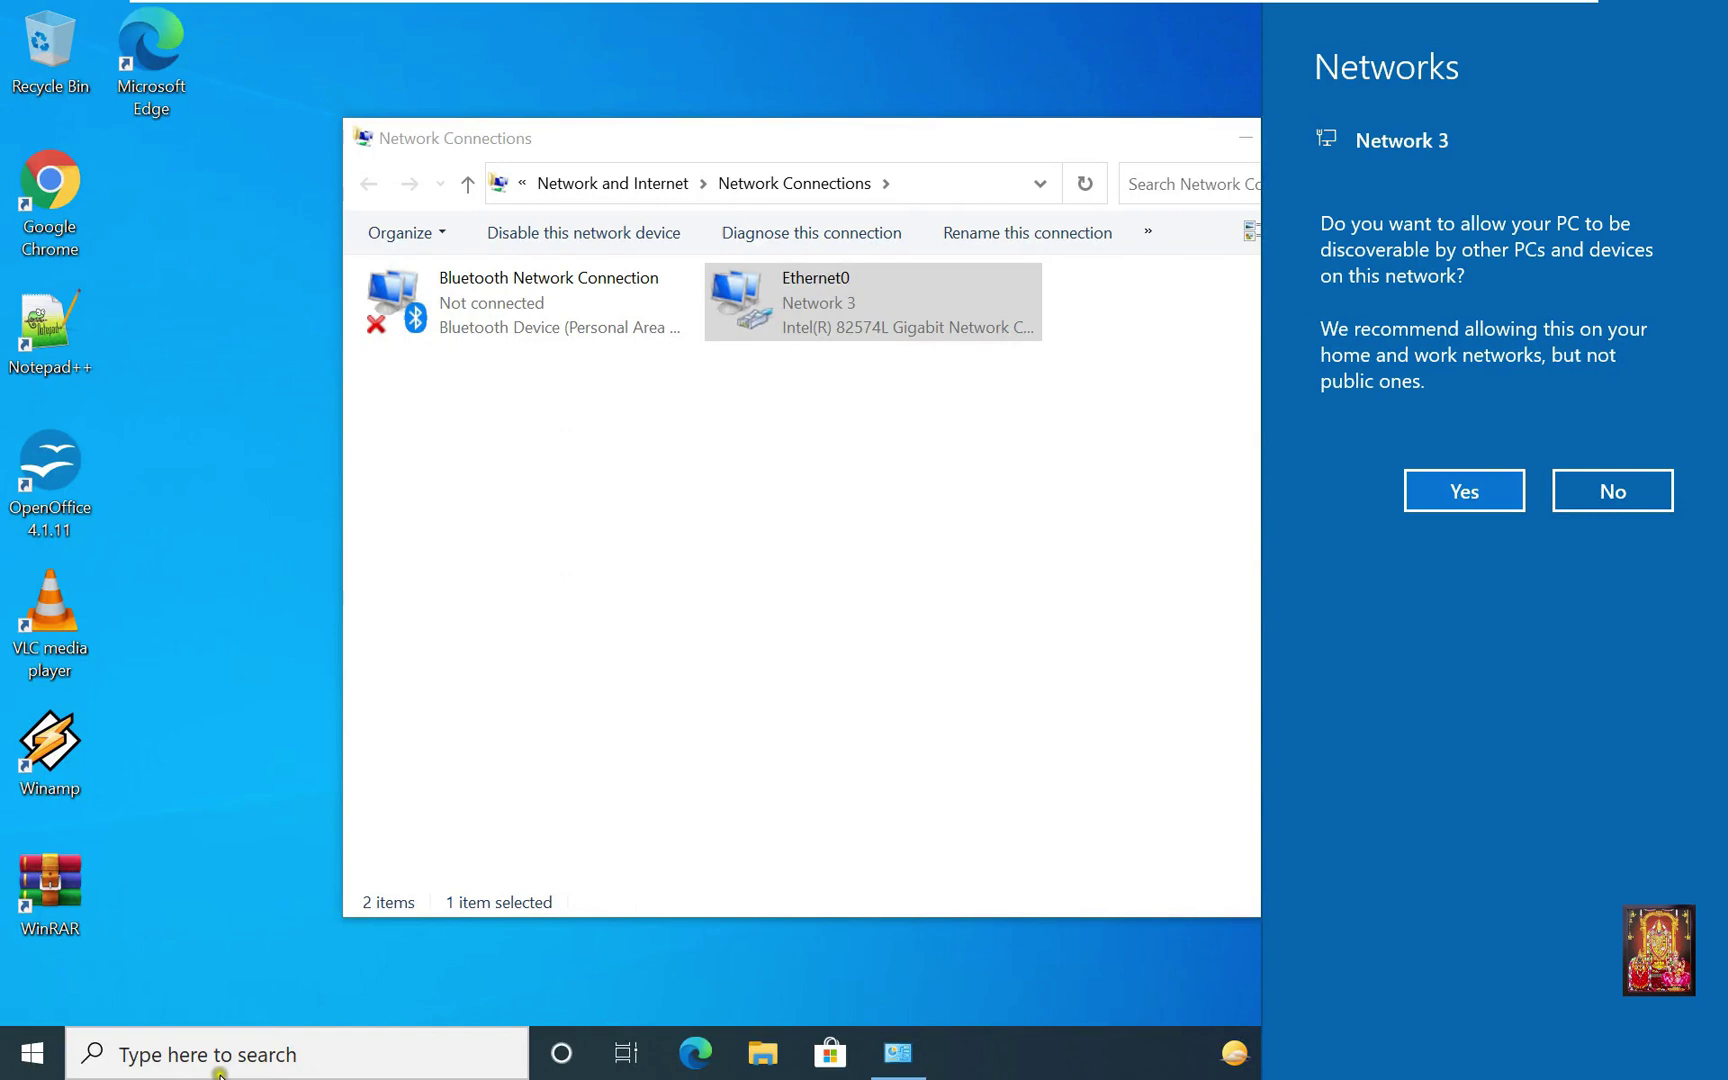
click(143, 1055)
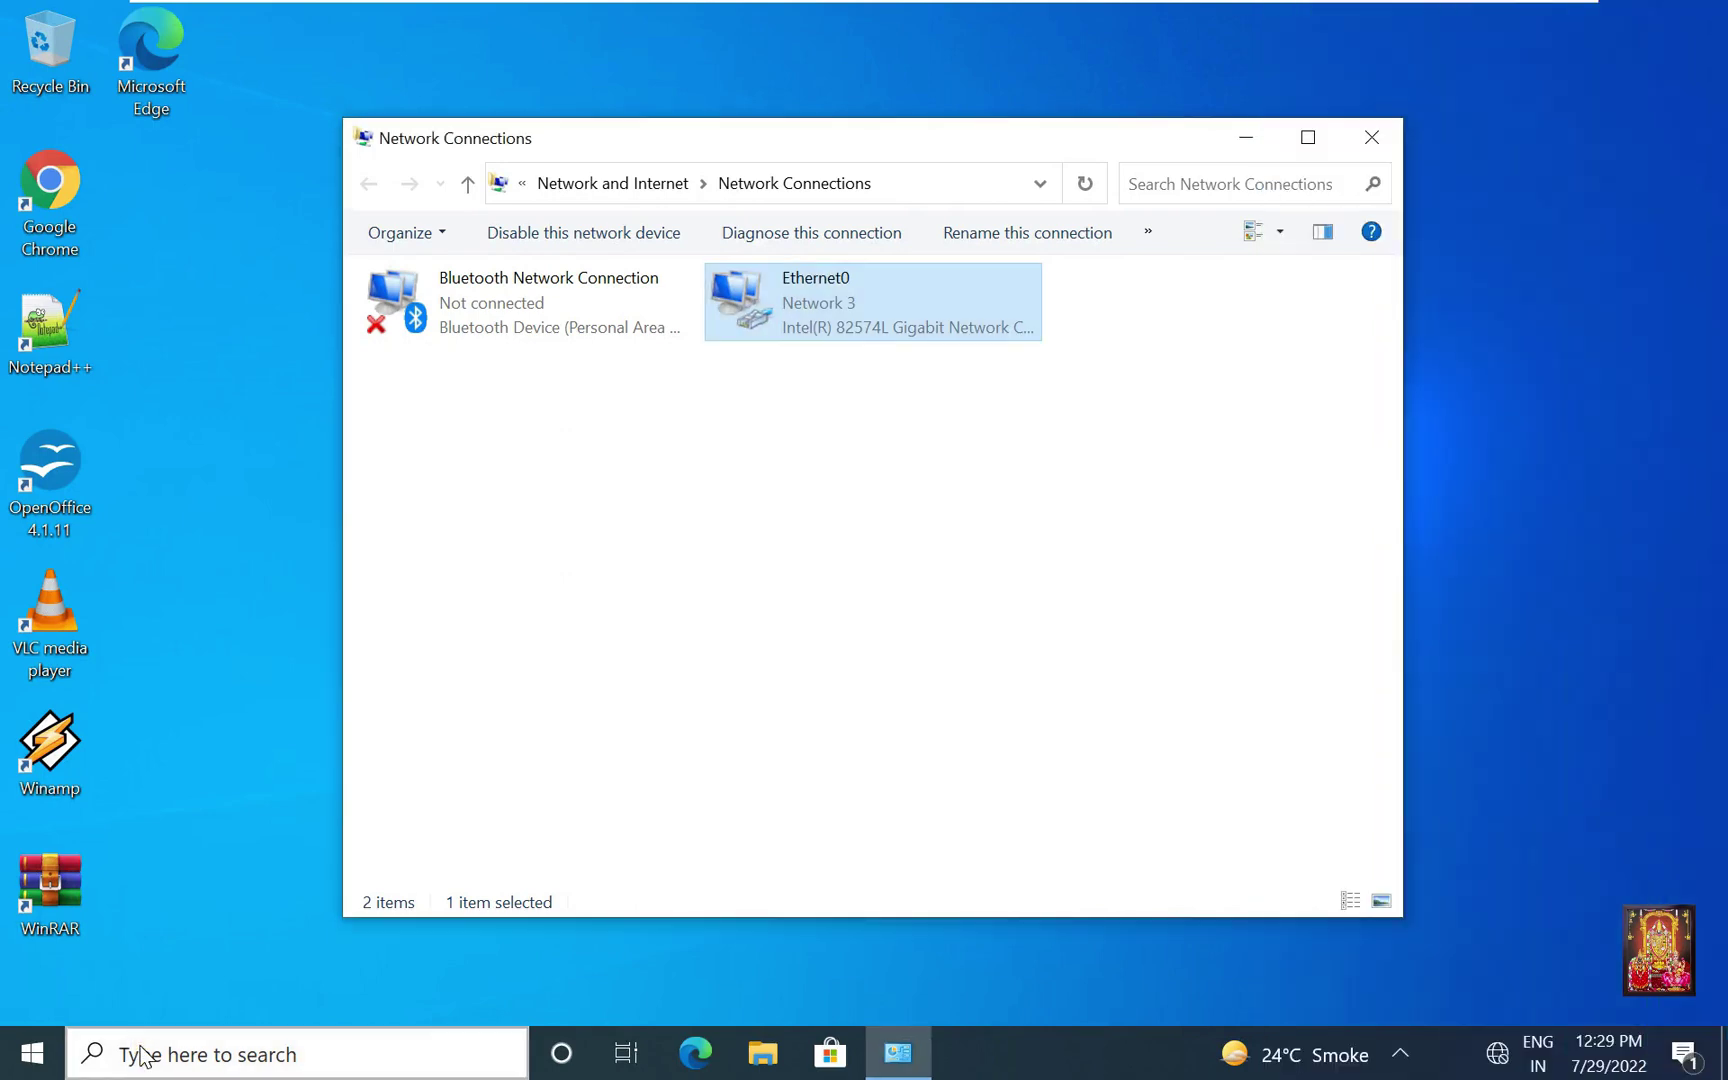
click(143, 1055)
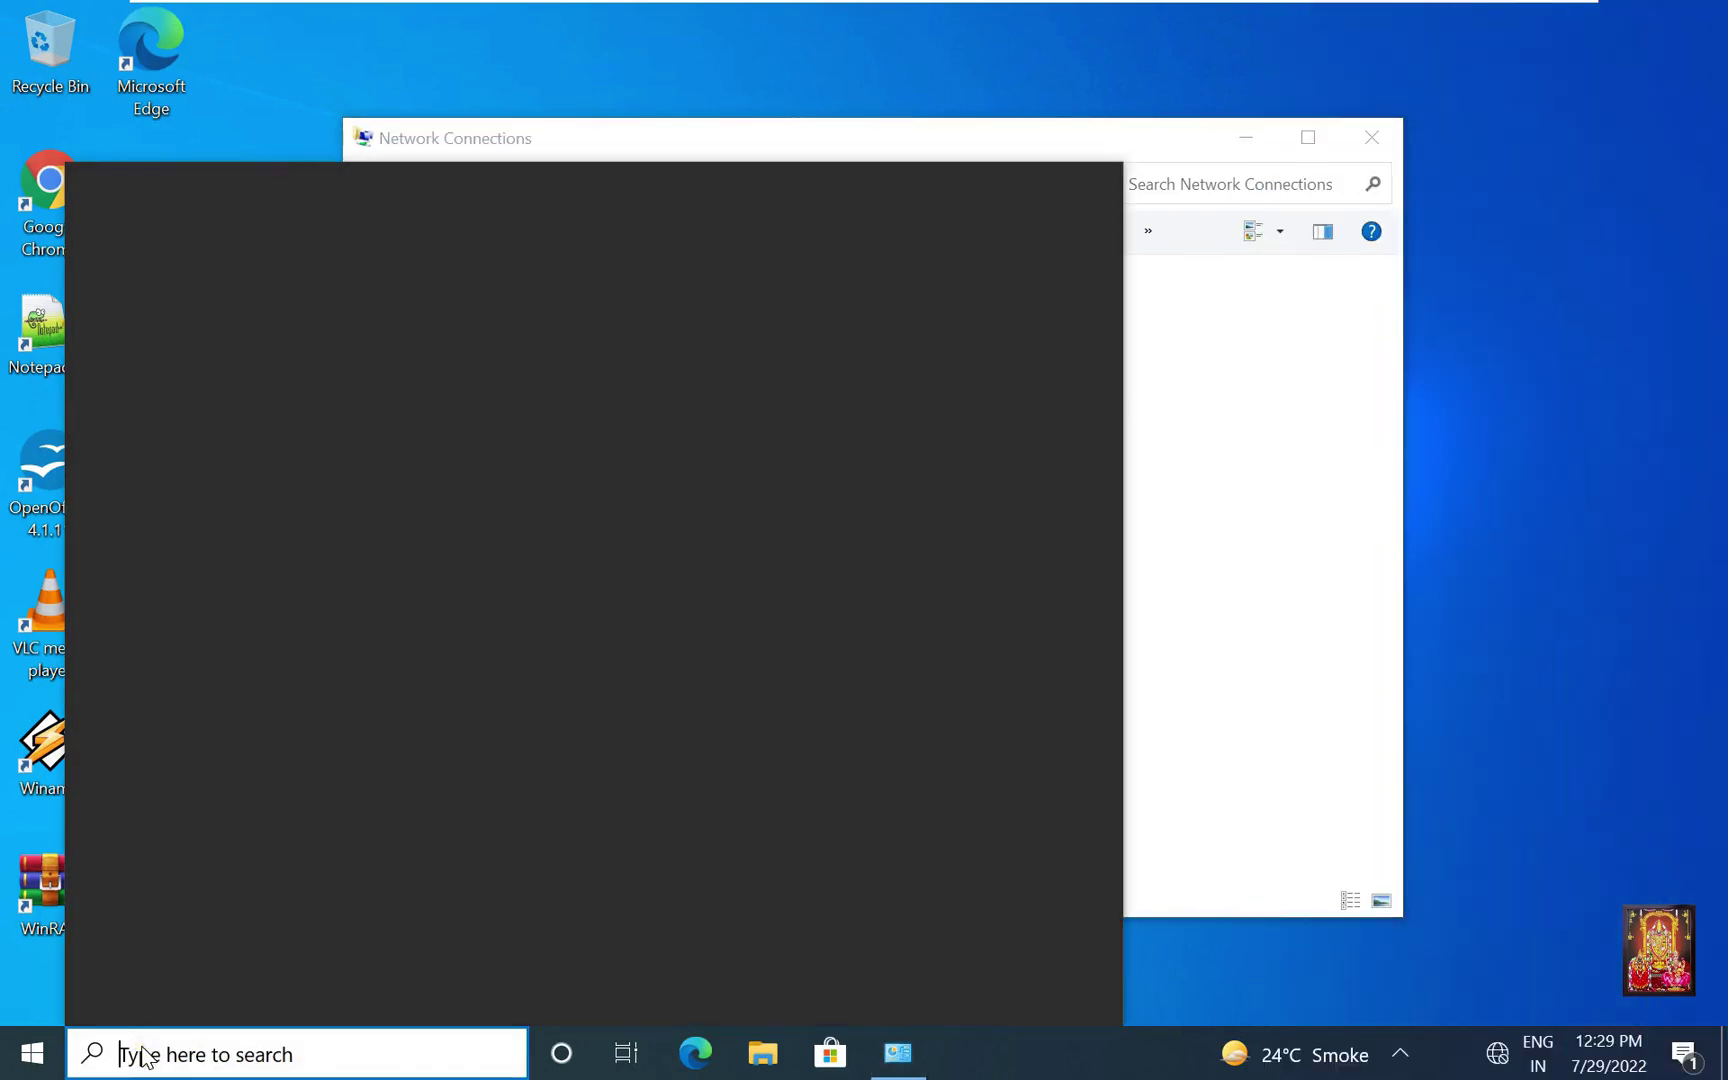
text(cmd)
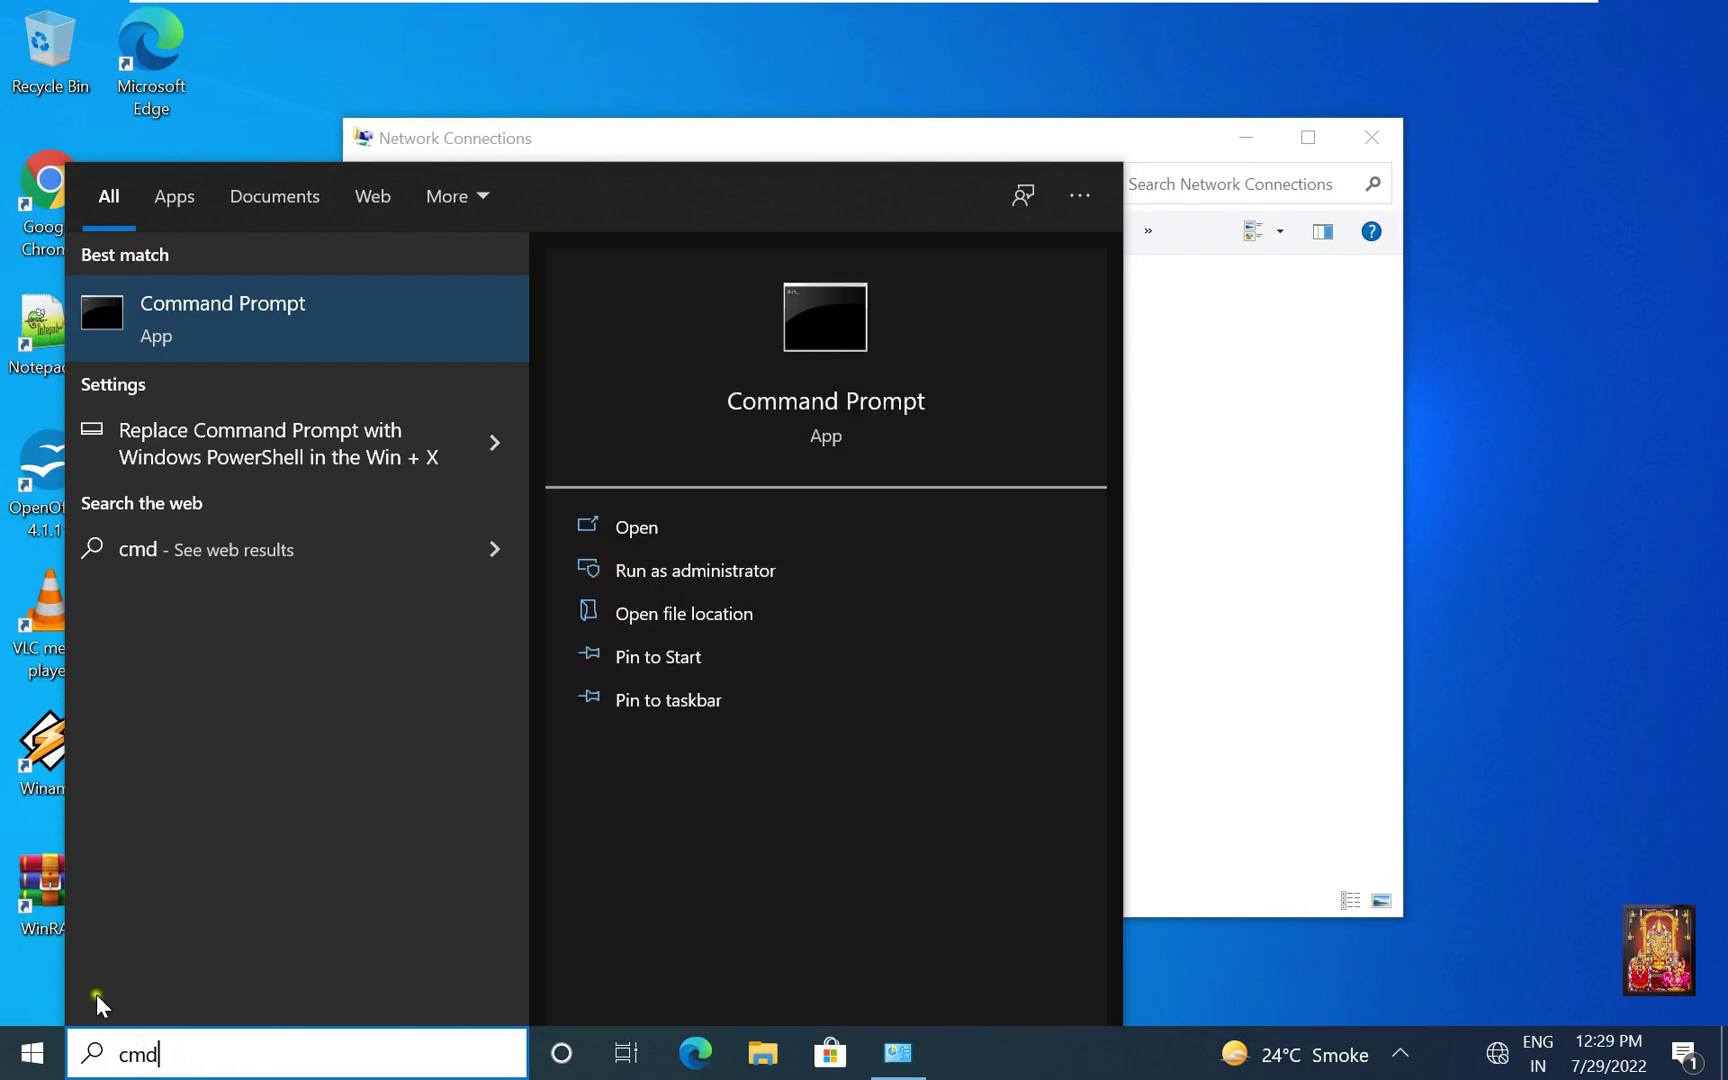
click(636, 530)
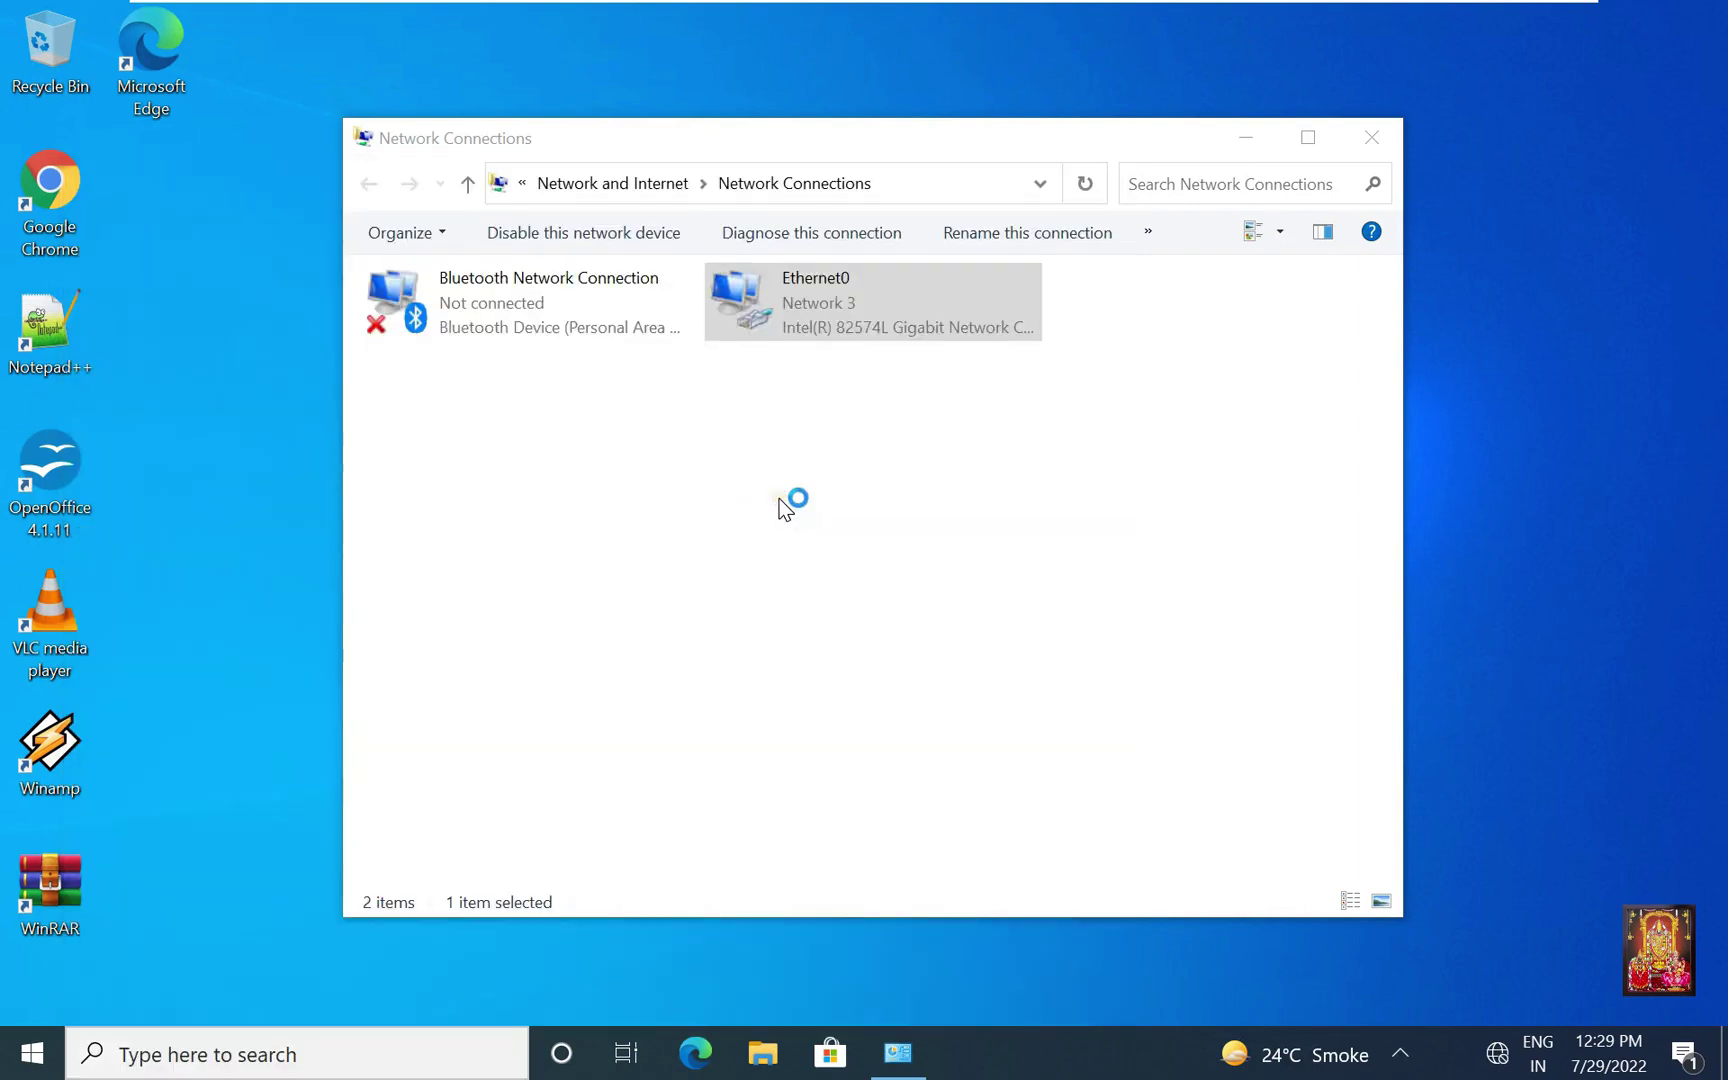
text(p)
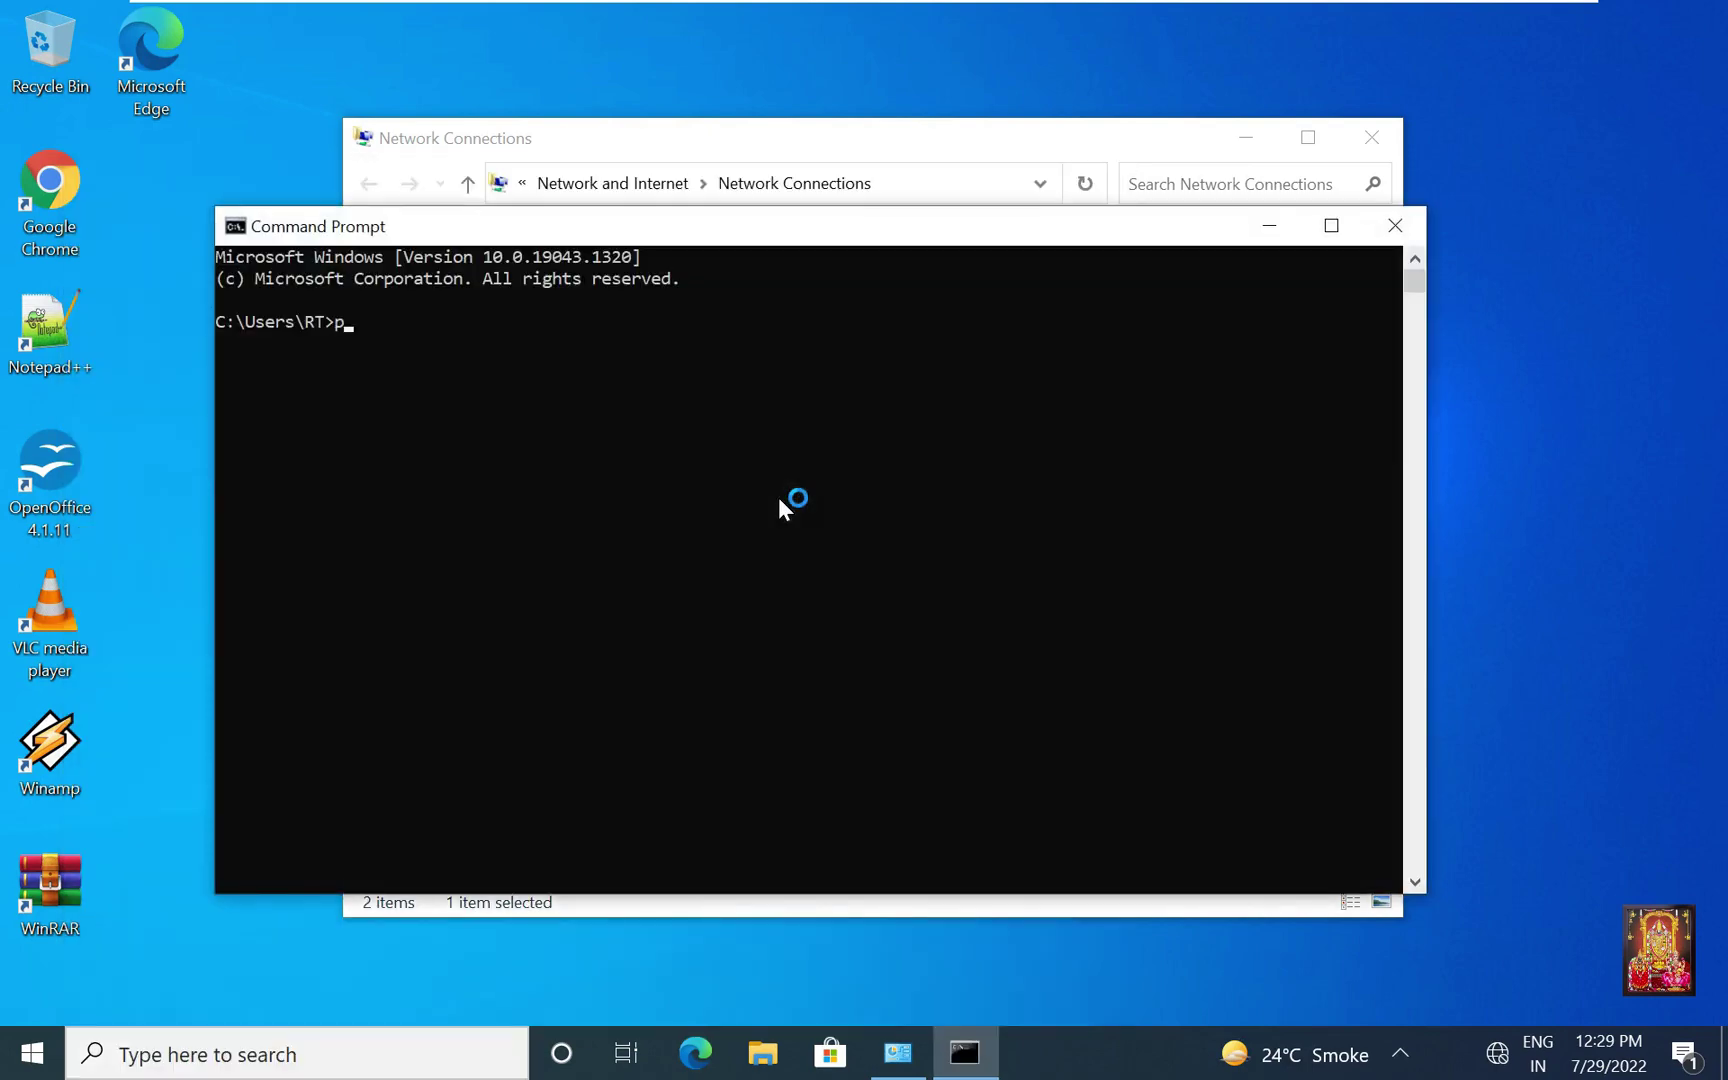
text(ing 172.16.0.1)
key(Return)
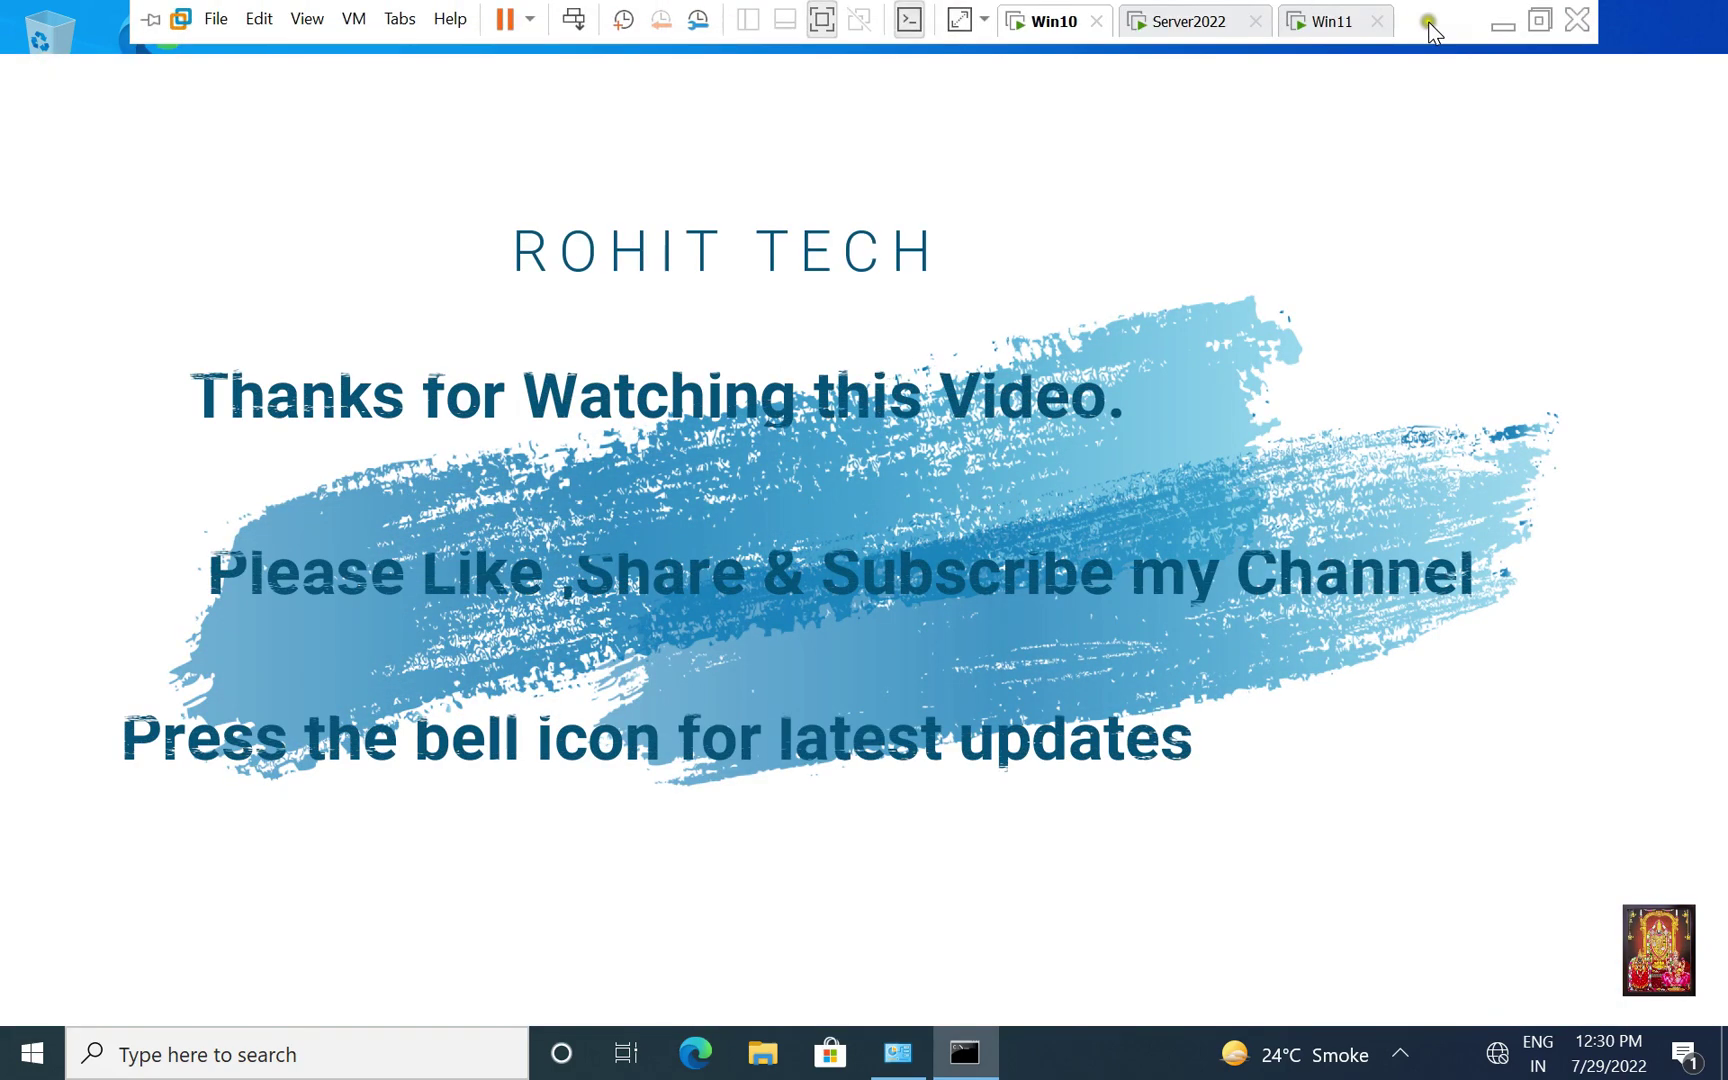
click(1503, 24)
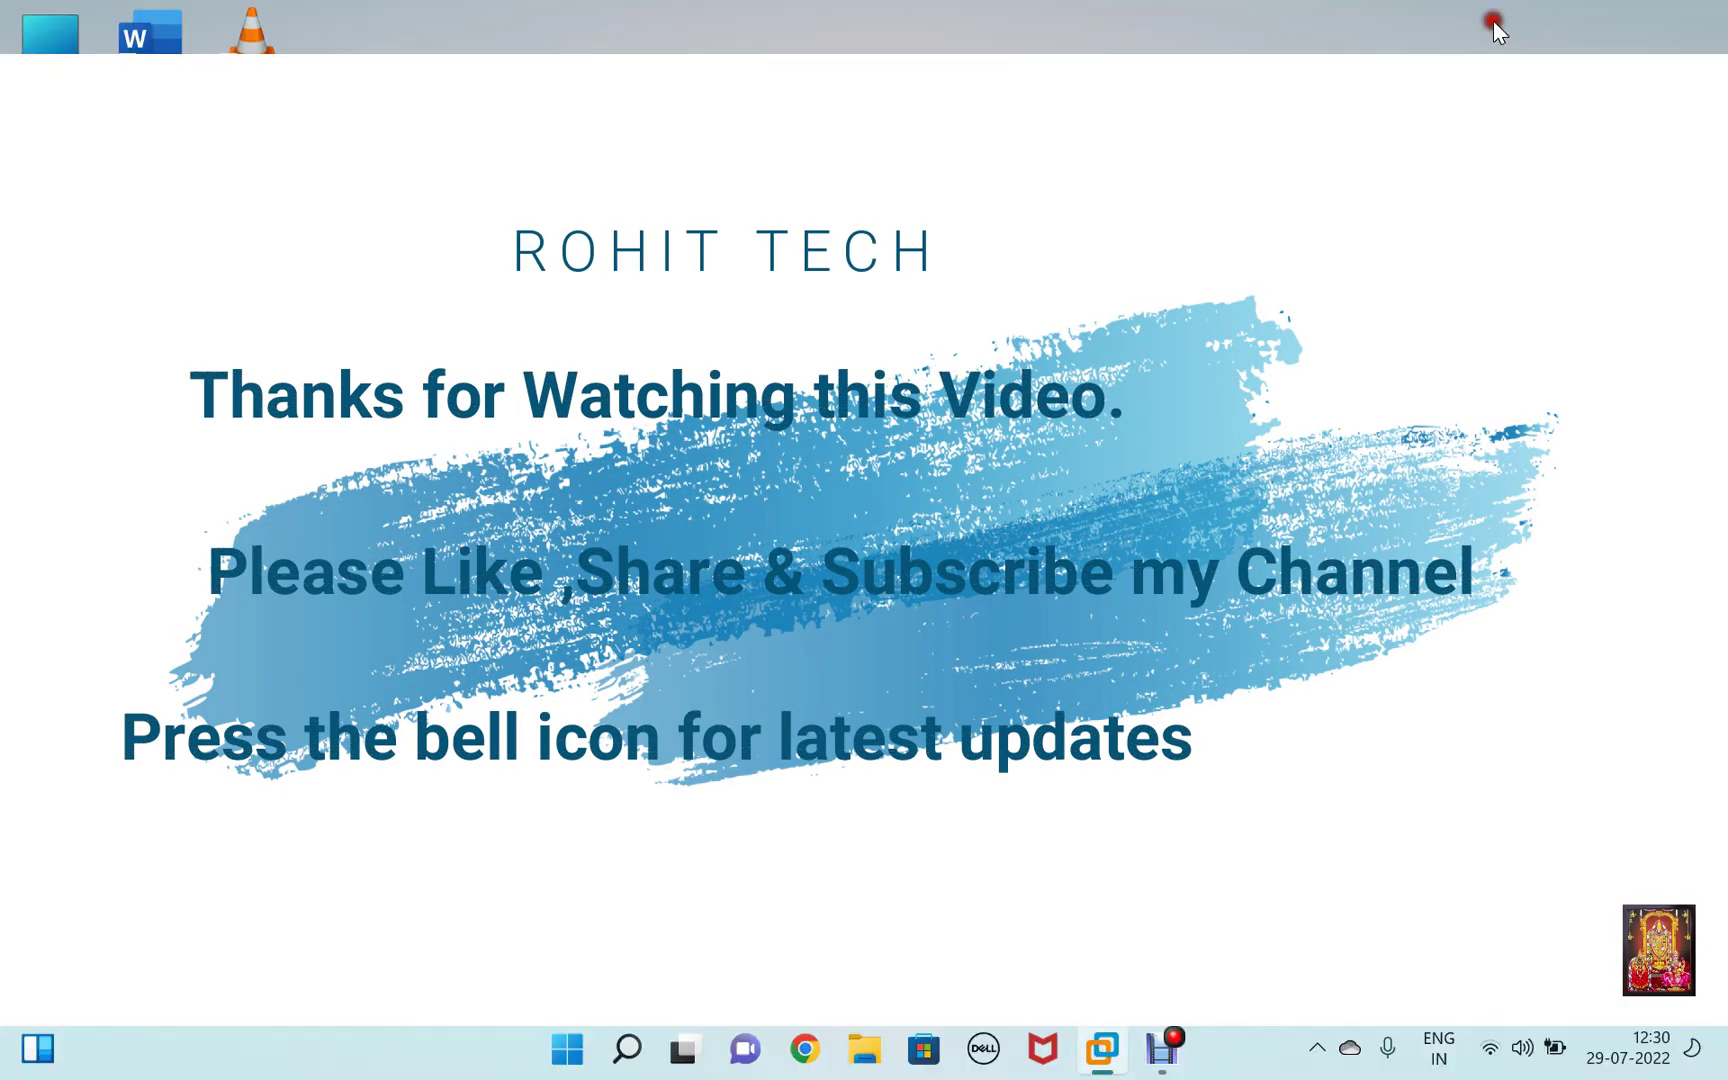